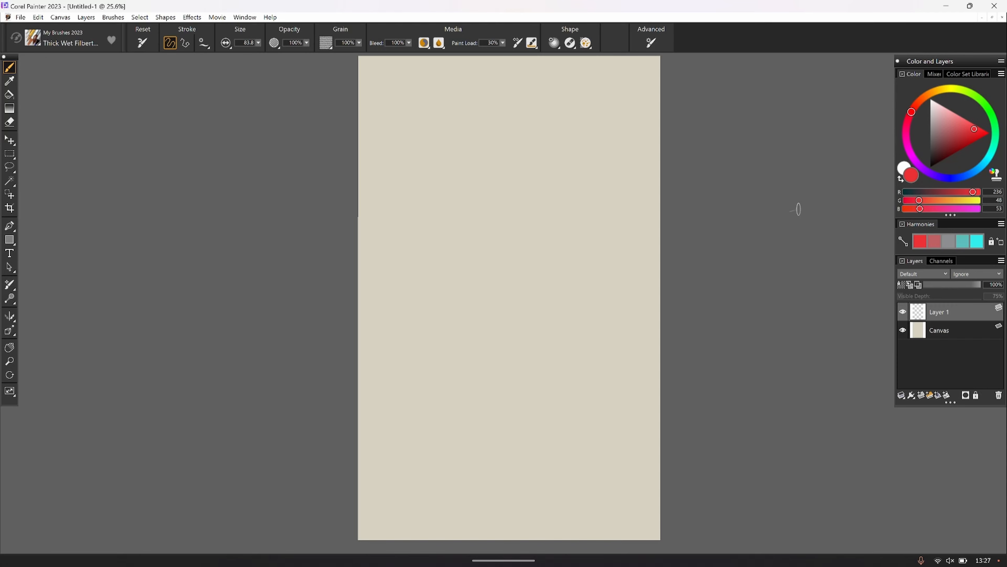
Browse the My Brushes 2023 category, keep the Thick Wet Filbert Brush, and have a new compatible layer created for it
click(36, 42)
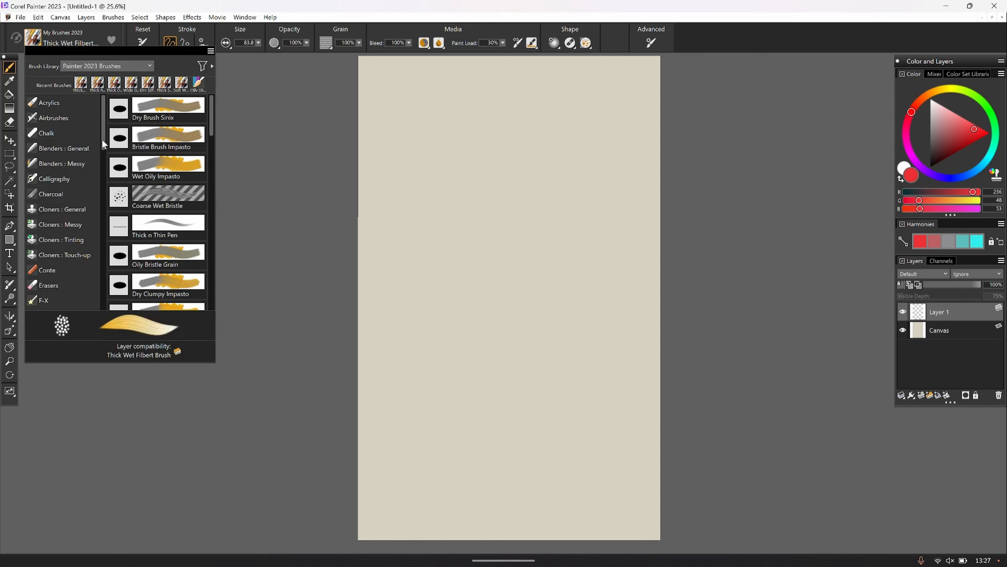
drag(102, 139, 102, 314)
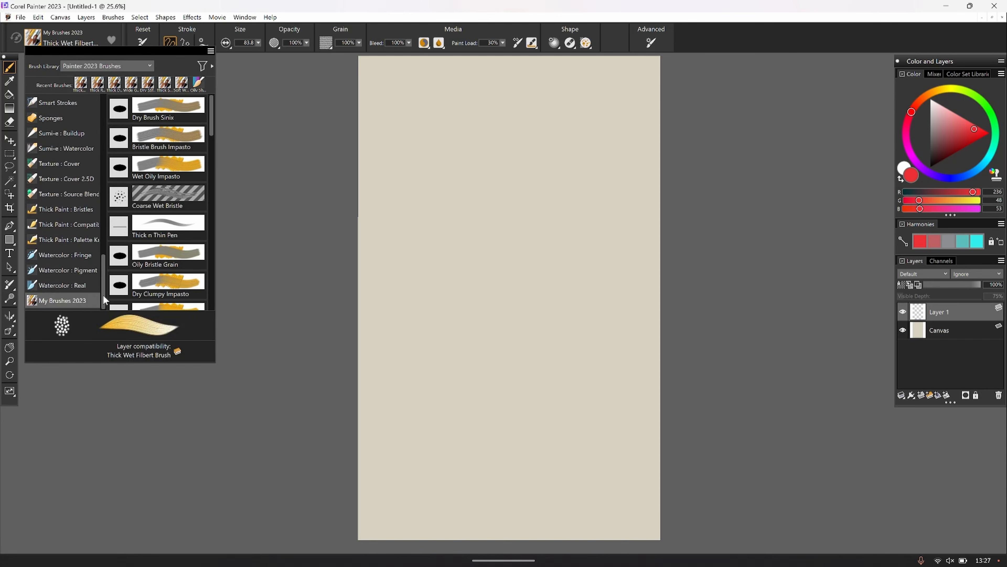
click(224, 154)
click(34, 40)
mouse_move(212, 125)
mouse_down()
mouse_move(212, 143)
mouse_move(213, 129)
mouse_up()
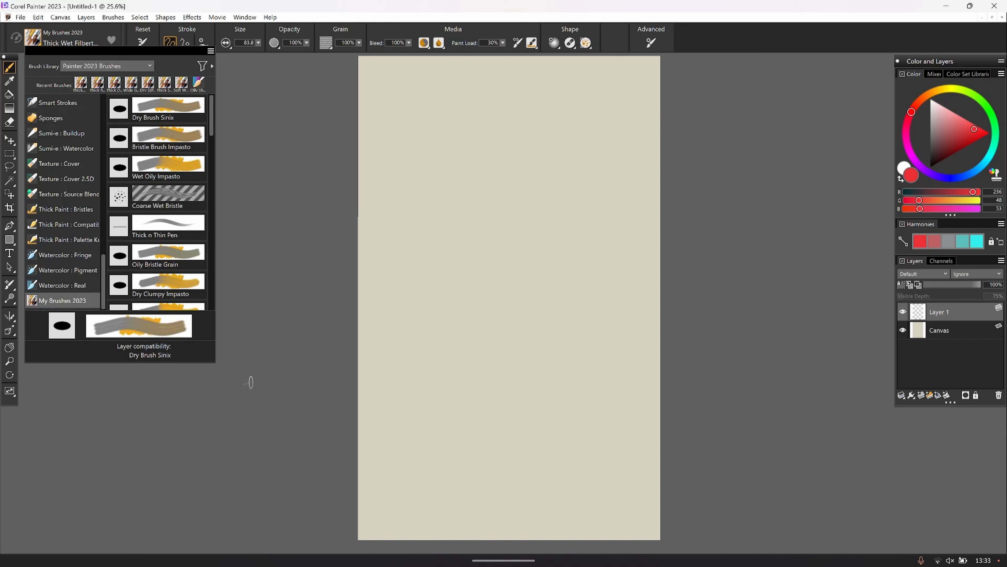
click(247, 381)
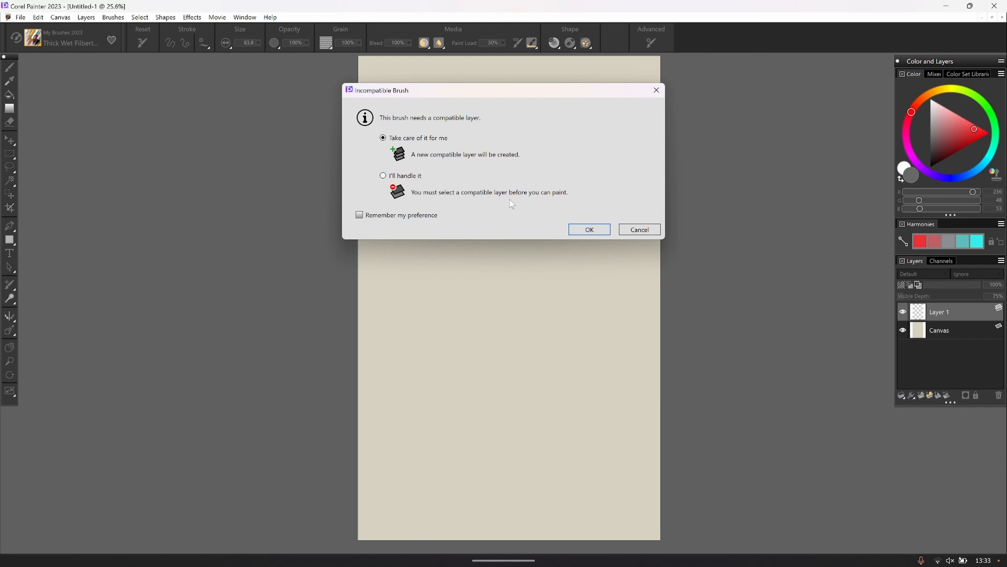
click(584, 232)
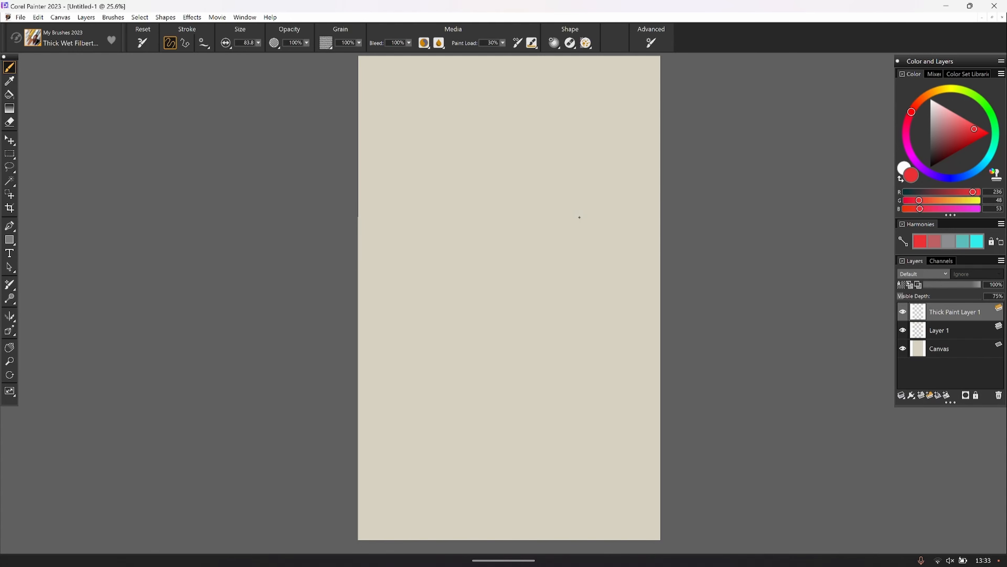
Set the main colour to a strong red, RGB 238, 4, 10
scroll(509, 298, up, 3)
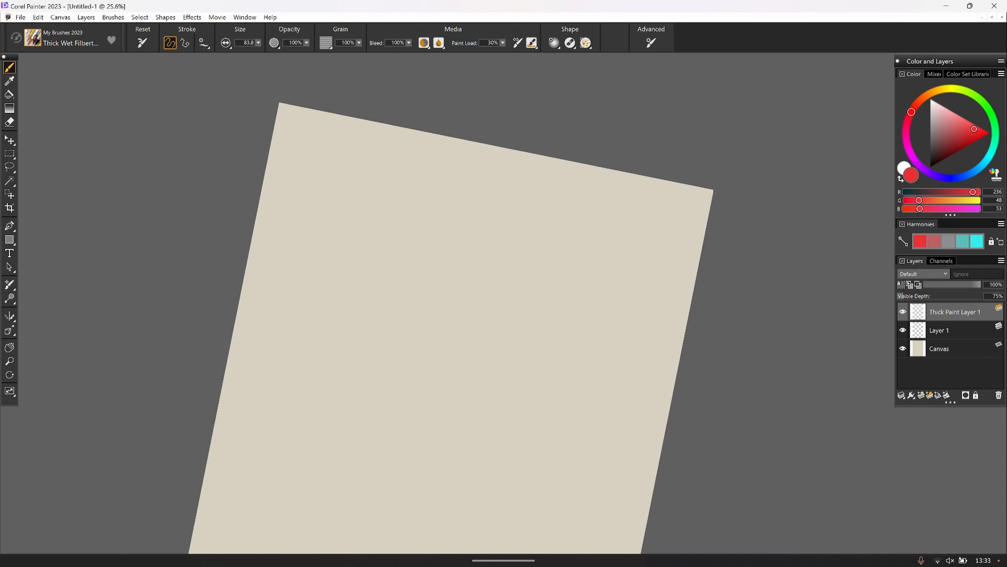
scroll(436, 349, up, 2)
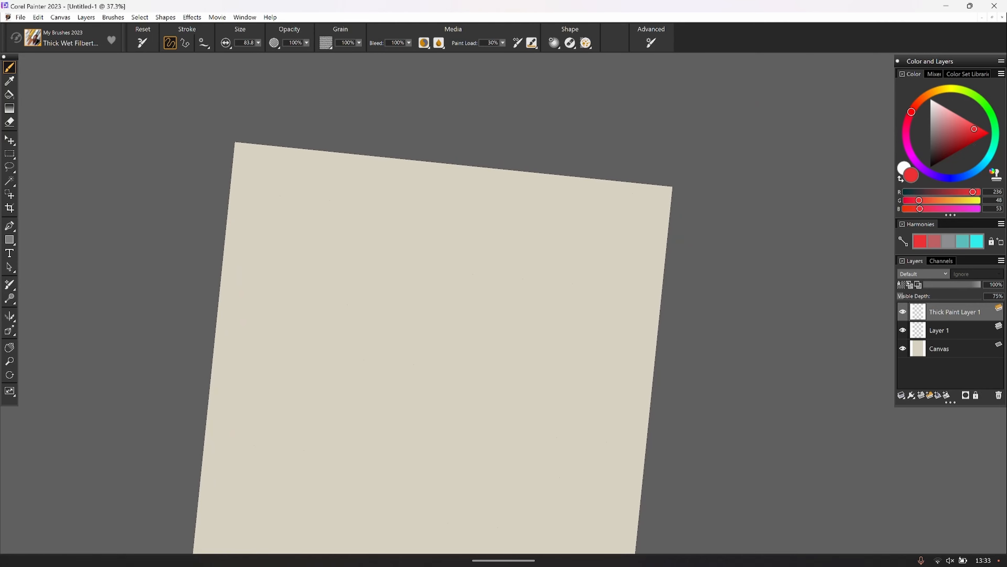
drag(975, 129, 985, 135)
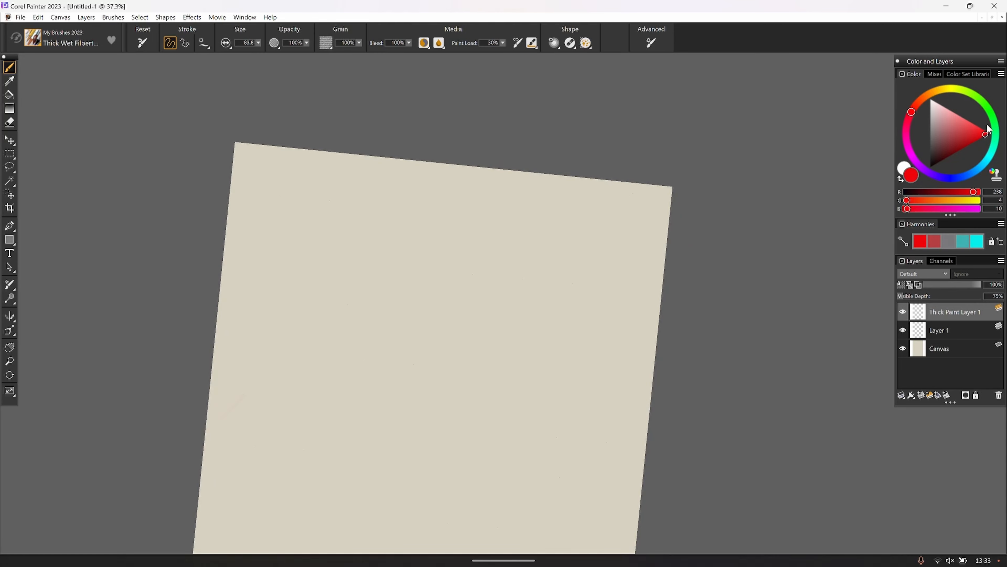
Choose the Soft Wet Brush from My Brushes 2023 and set its size to 84.6
click(35, 39)
drag(211, 127, 221, 304)
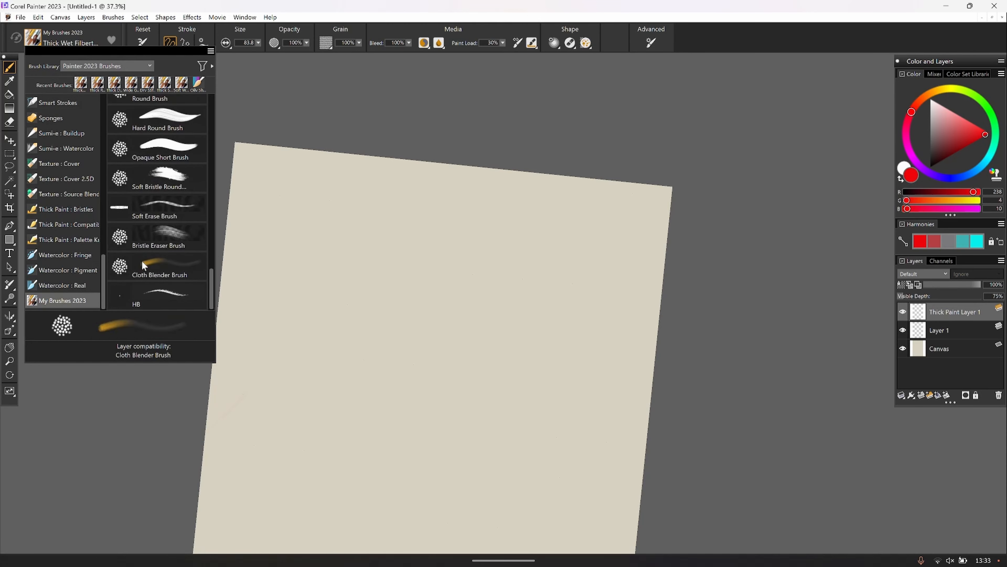
mouse_move(211, 264)
mouse_down()
mouse_move(206, 176)
mouse_move(212, 183)
mouse_up()
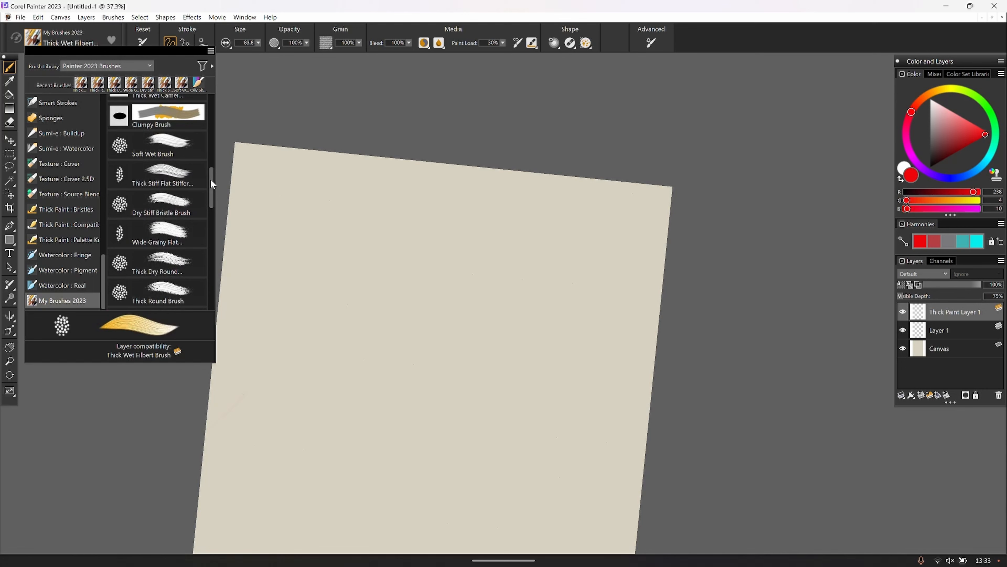
click(147, 144)
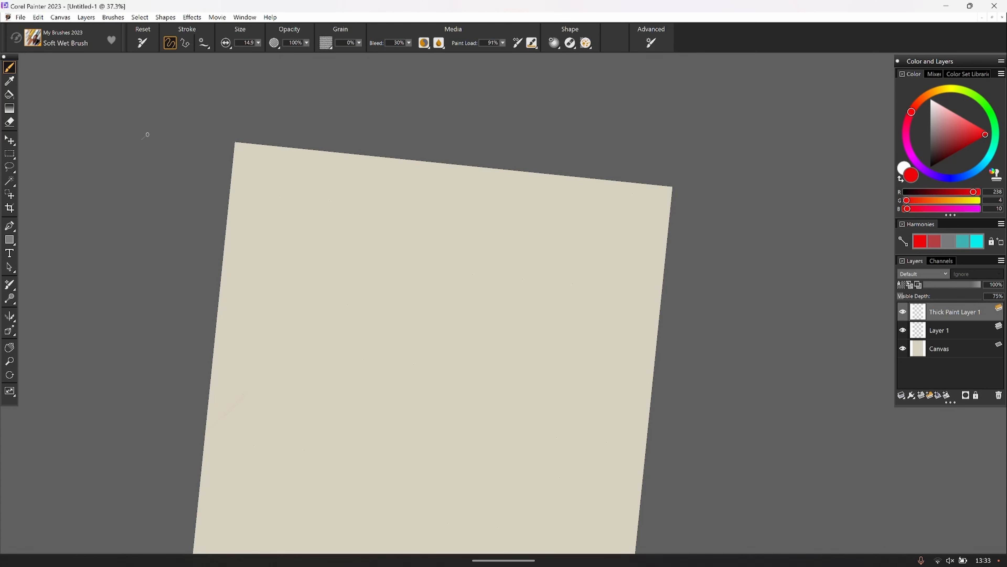
click(259, 44)
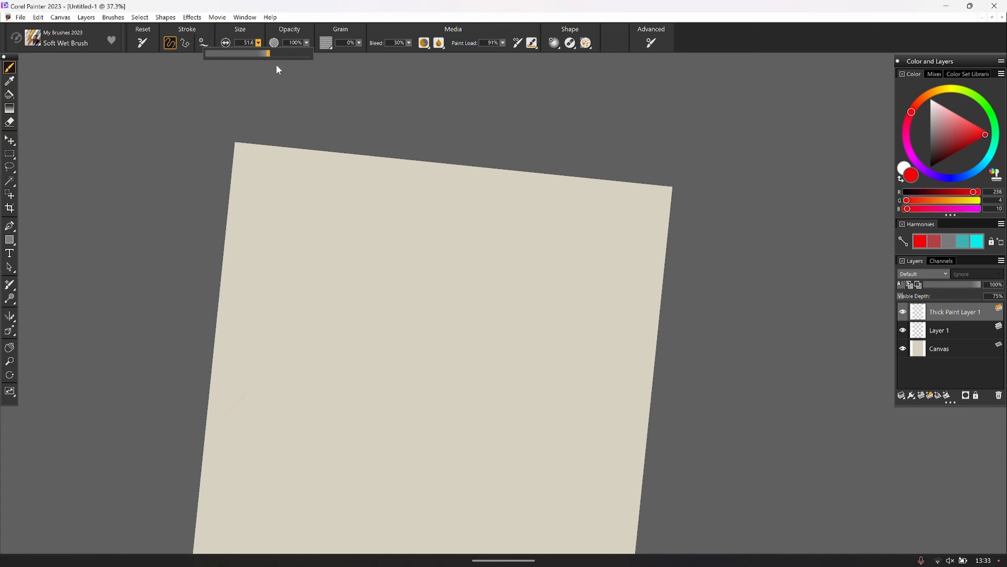
drag(276, 69, 286, 70)
Paint three parallel red diagonal strokes, one below the other, in the page's upper left area on the Thick Paint layer
drag(278, 200, 385, 242)
drag(271, 225, 407, 282)
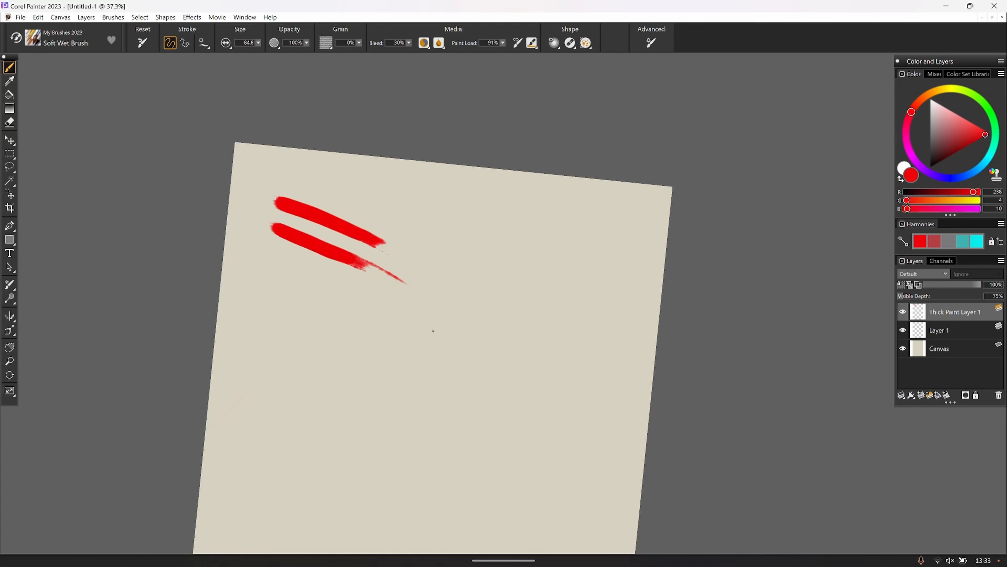
drag(266, 257, 427, 315)
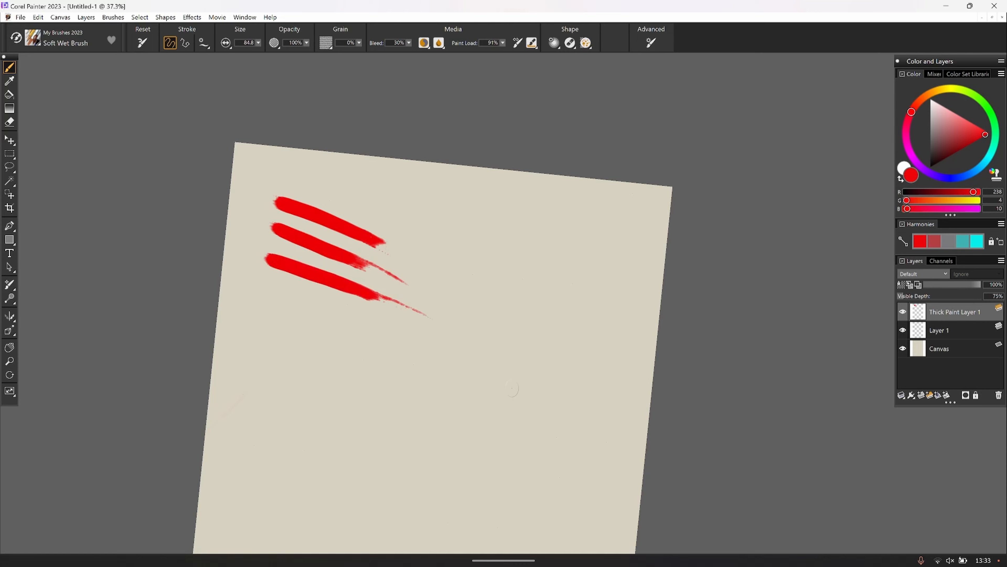
Set the colour to blue, RGB 42, 4, 238, and paint one diagonal stroke just below the three red ones
scroll(291, 248, up, 5)
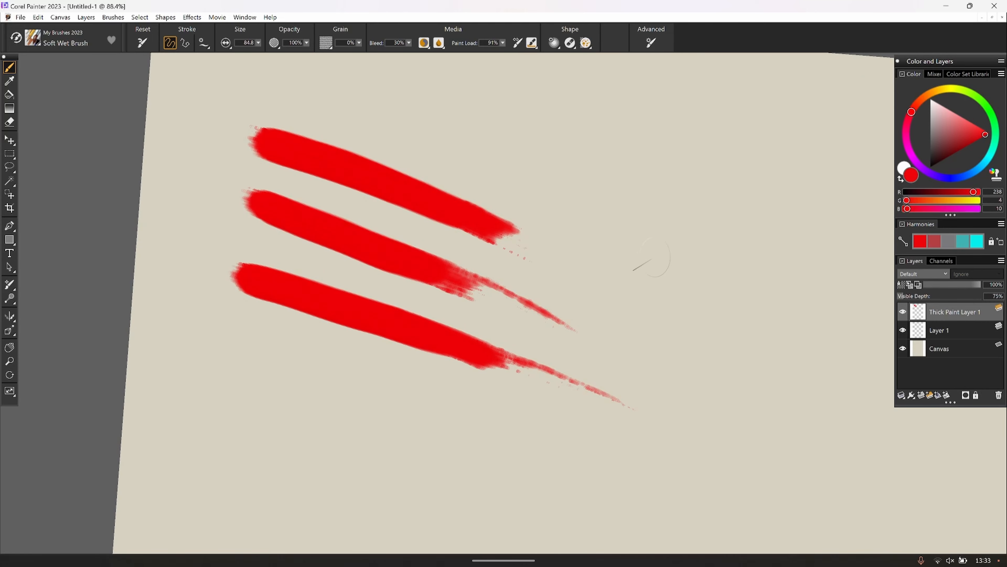
click(943, 178)
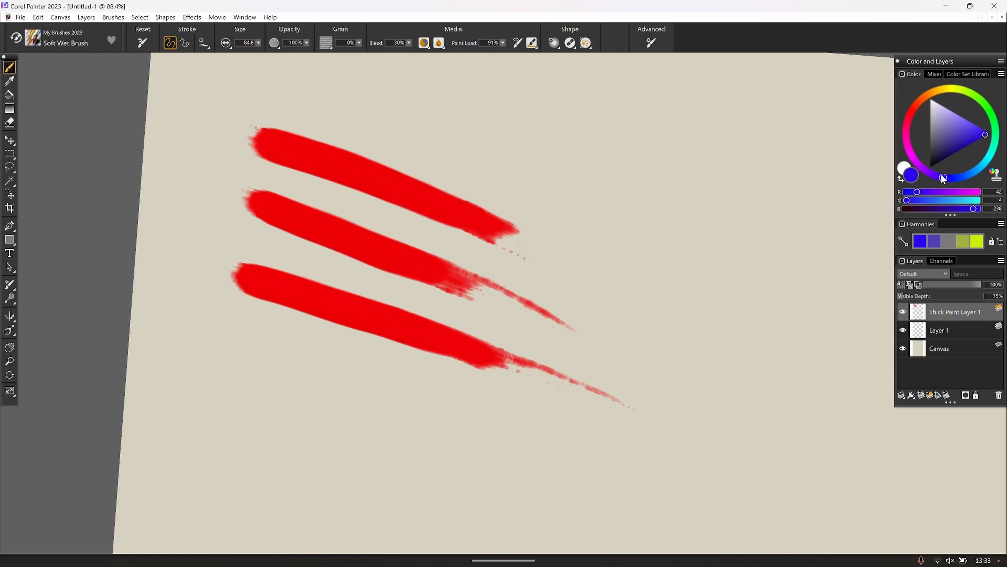
drag(224, 317, 642, 480)
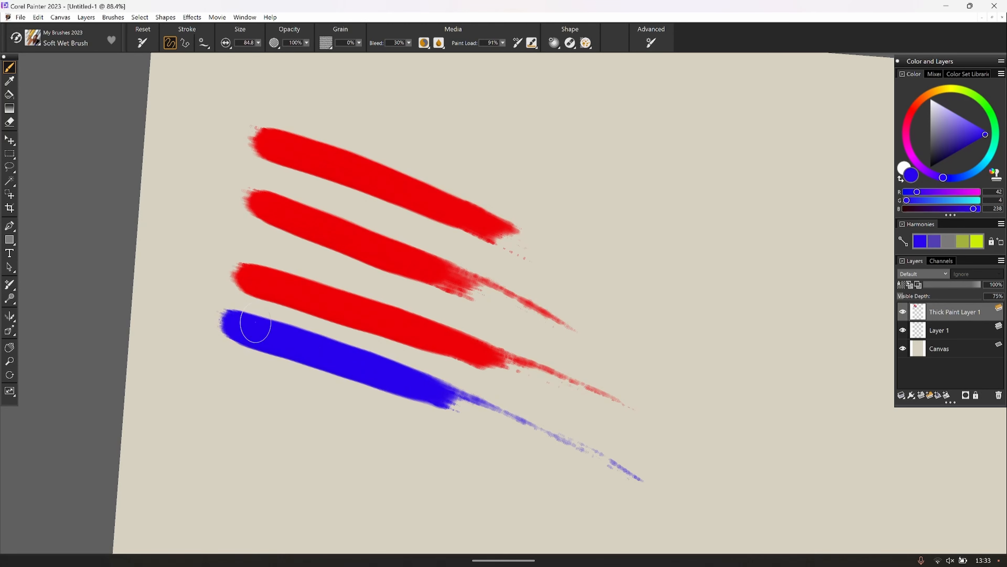
Brush blue up across the middle of the red strokes and work it back and forth to blend a purple area
mouse_move(281, 348)
mouse_down()
mouse_move(323, 158)
mouse_move(334, 264)
mouse_move(361, 266)
mouse_move(382, 182)
mouse_move(398, 280)
mouse_move(337, 286)
mouse_move(313, 327)
mouse_move(340, 235)
mouse_move(391, 342)
mouse_move(424, 305)
mouse_move(476, 337)
mouse_up()
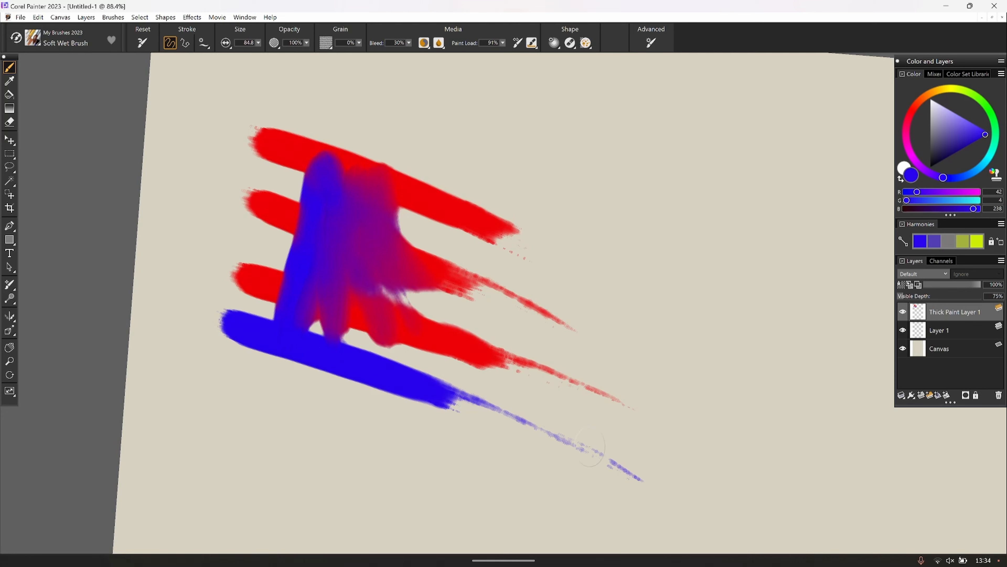
mouse_move(384, 248)
mouse_down()
mouse_move(439, 263)
mouse_move(378, 190)
mouse_move(464, 265)
mouse_move(391, 176)
mouse_move(455, 258)
mouse_move(445, 215)
mouse_move(473, 267)
mouse_move(466, 226)
mouse_move(501, 252)
mouse_move(410, 205)
mouse_move(493, 255)
mouse_move(426, 226)
mouse_move(487, 256)
mouse_move(448, 265)
mouse_move(466, 294)
mouse_move(406, 274)
mouse_move(459, 306)
mouse_move(378, 273)
mouse_move(408, 300)
mouse_move(327, 268)
mouse_up()
drag(332, 318, 499, 428)
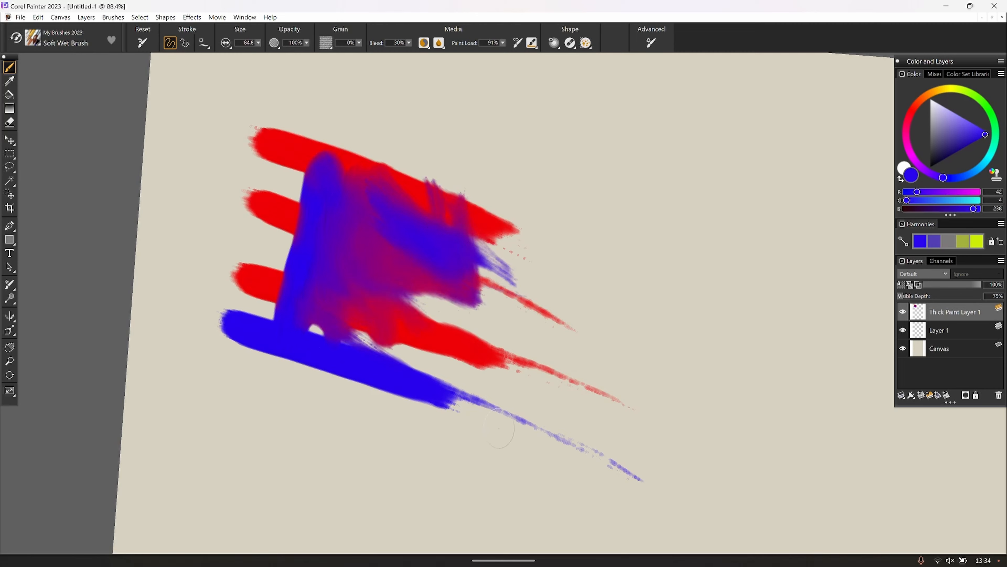
Switch to the Thick Stiff Flat Stiffer Brush from My Brushes 2023
click(36, 41)
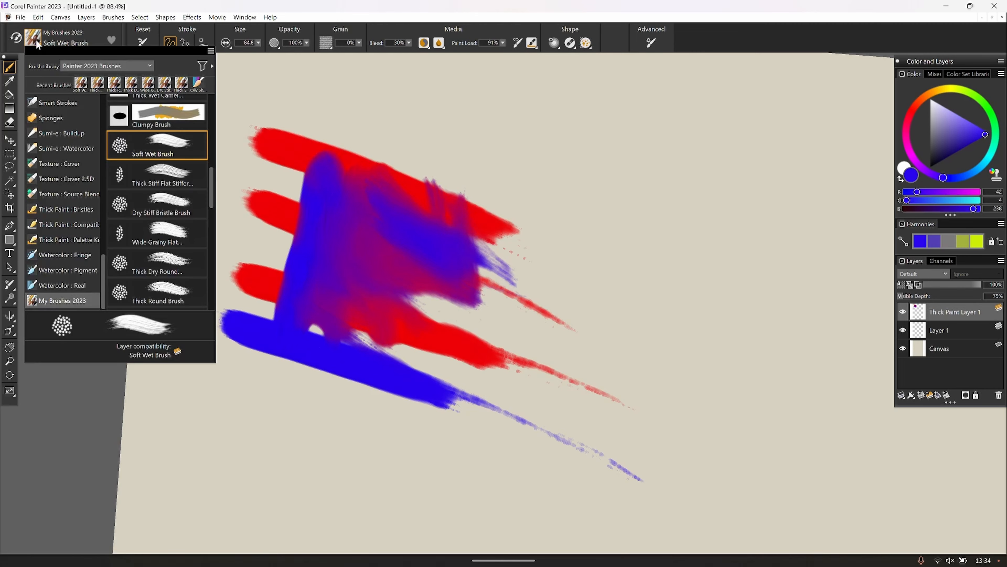
click(151, 174)
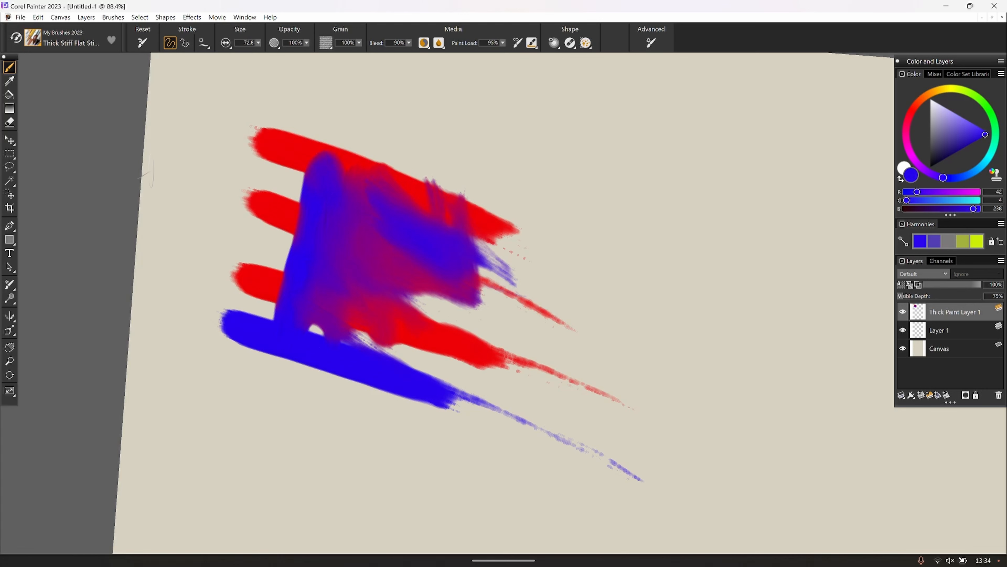
click(40, 41)
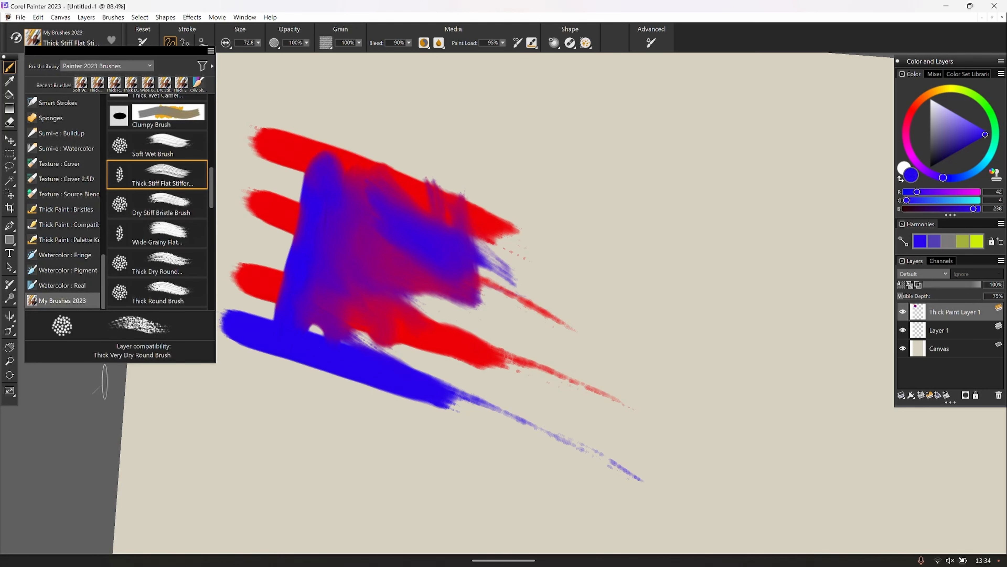
click(92, 383)
Paint several streaky blue bristle strokes on the bare canvas below the solid blue stroke
drag(198, 406, 481, 491)
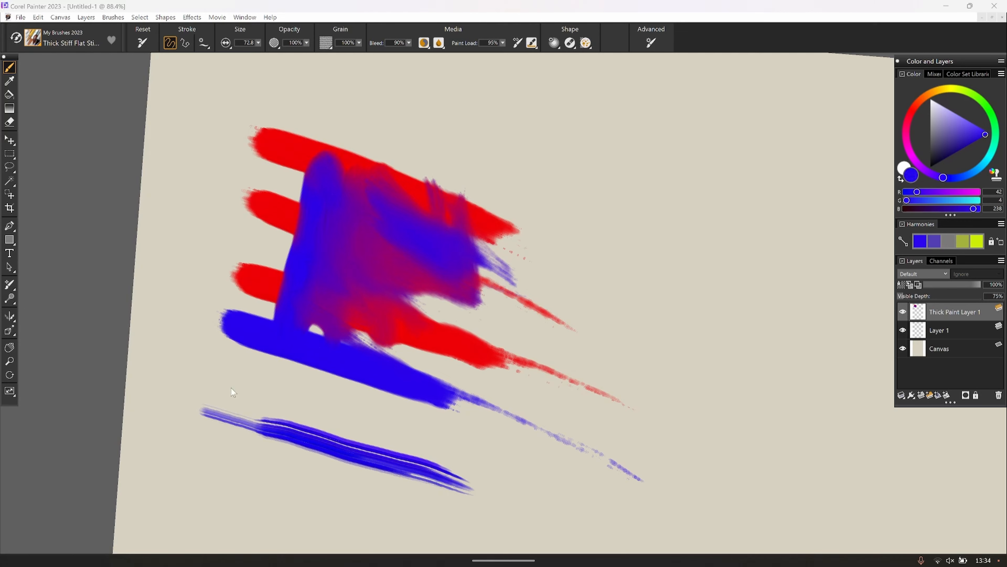
click(200, 377)
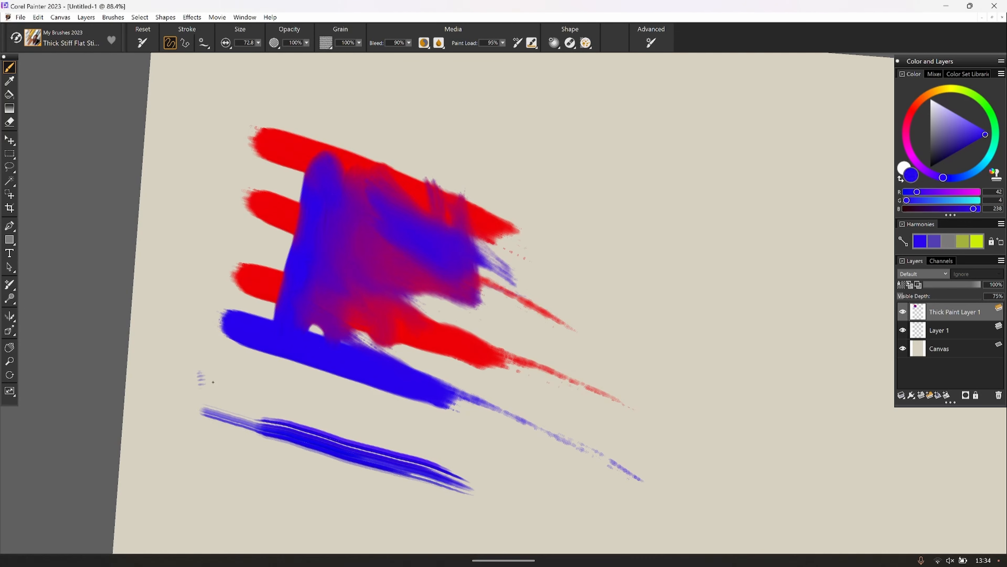
drag(226, 385, 301, 409)
drag(225, 381, 407, 441)
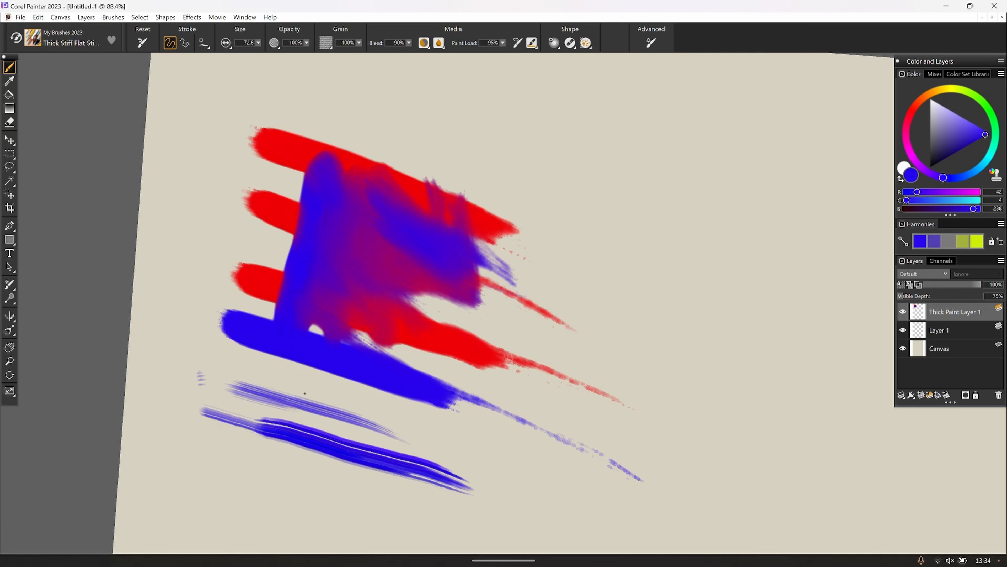
drag(245, 369, 434, 459)
Pull stiff blue bristle strokes across the start of the third red stroke and down into the purple area
drag(238, 260, 298, 318)
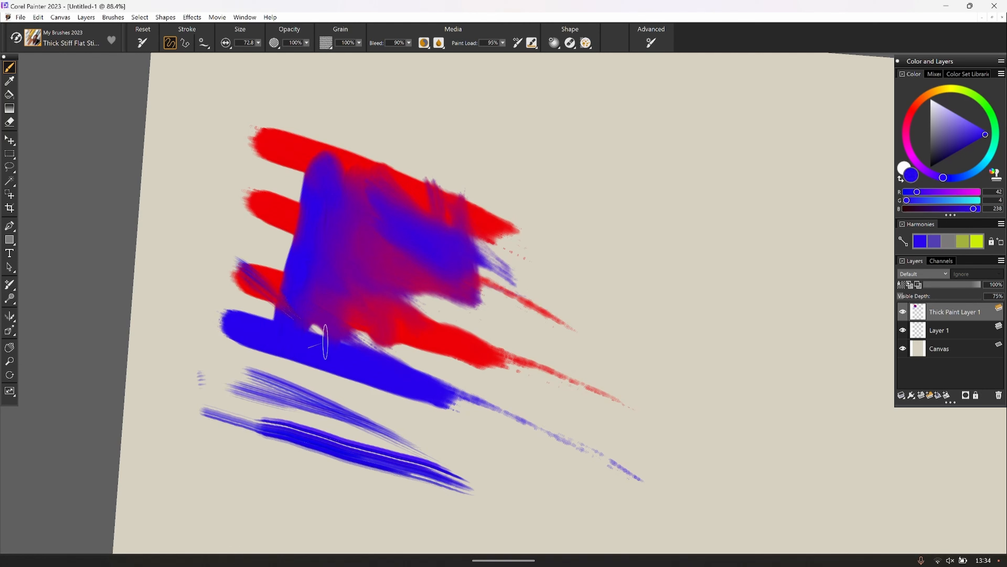
mouse_move(241, 265)
mouse_down()
mouse_move(371, 347)
mouse_move(409, 355)
mouse_up()
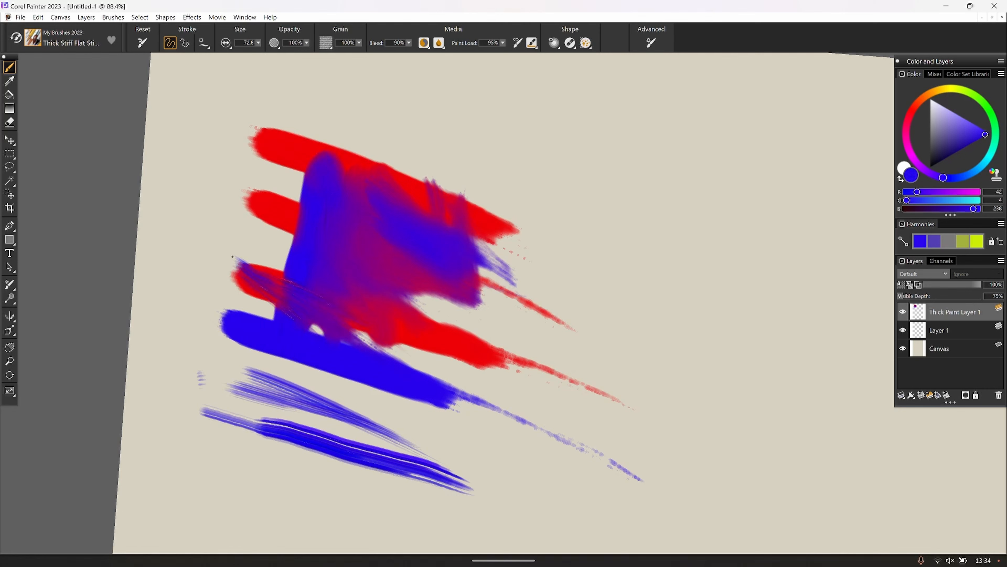
drag(234, 260, 279, 319)
Streak blue bristle strokes over the top red stroke, from its start past its tapered end down to the lower right
drag(234, 135, 370, 217)
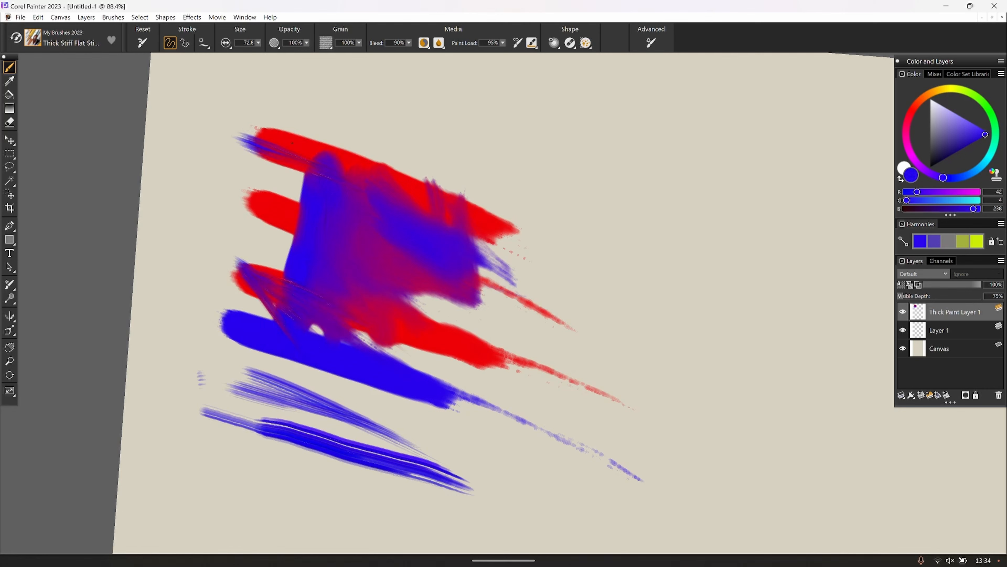
drag(267, 120, 357, 198)
drag(257, 124, 341, 226)
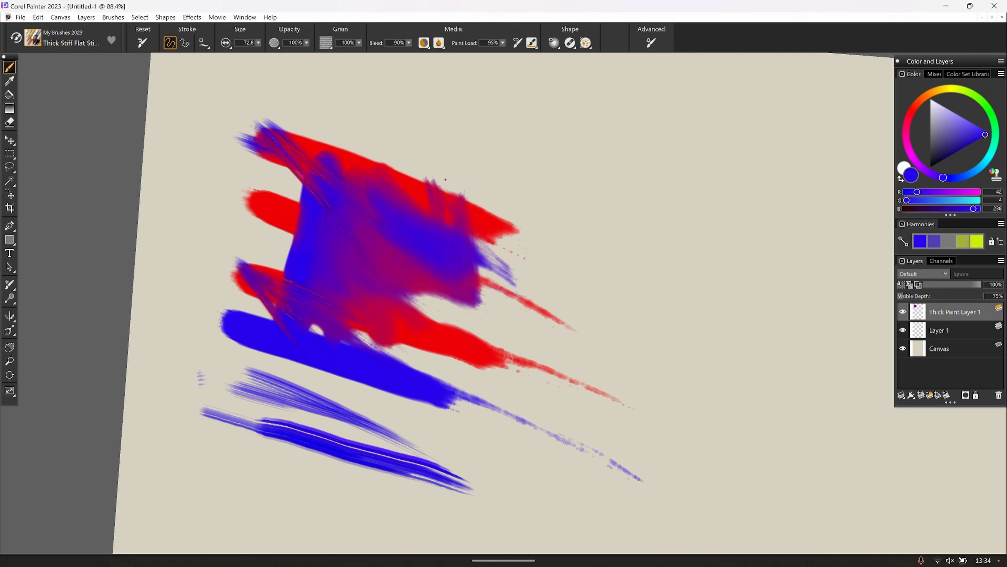
drag(339, 149, 490, 202)
drag(298, 128, 536, 258)
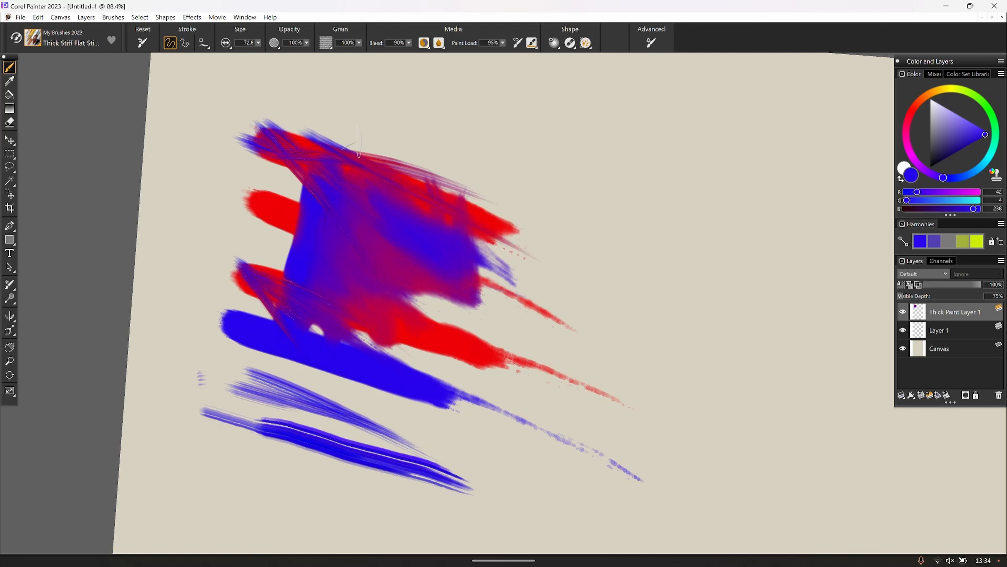
mouse_move(375, 151)
mouse_down()
mouse_move(434, 189)
mouse_move(582, 333)
mouse_up()
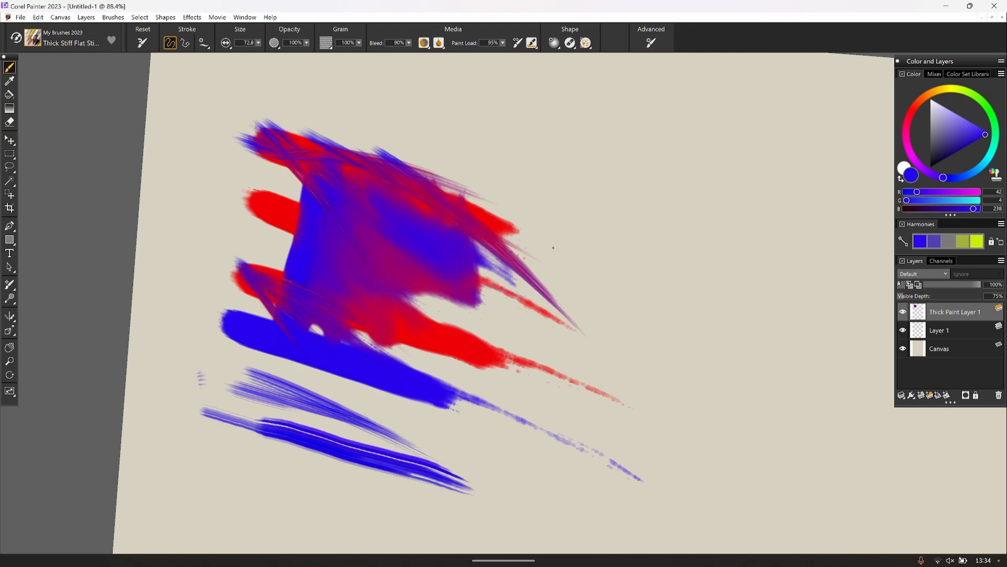
drag(373, 169, 581, 323)
drag(444, 191, 601, 367)
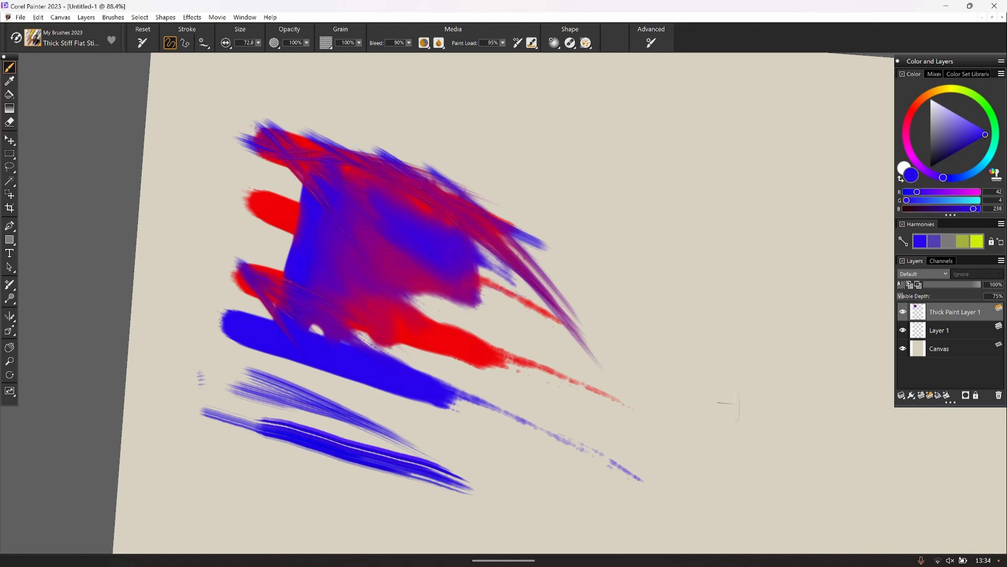
Set the paint colour to bright pink with RGB values 245, 63, 196
click(907, 144)
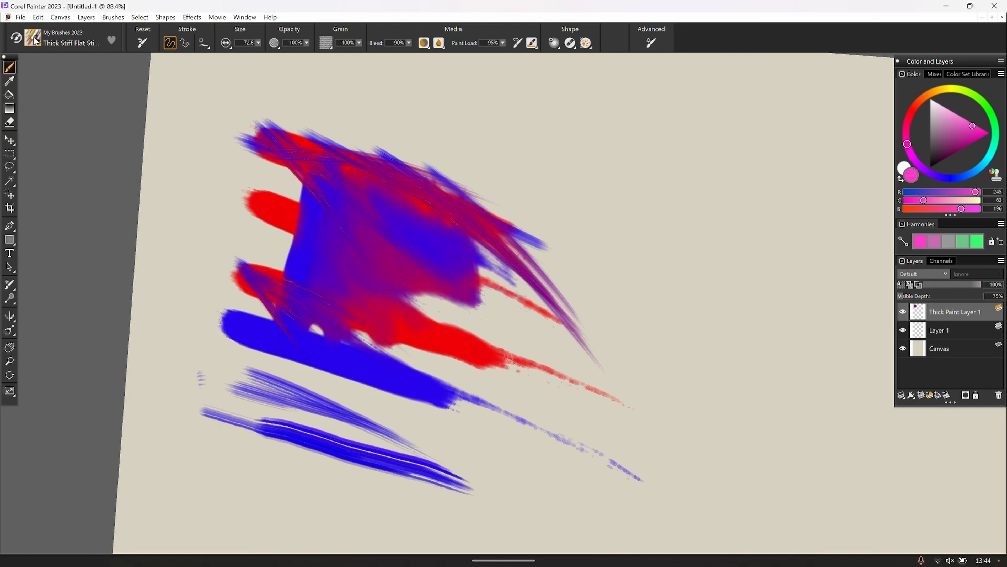
Look through the remaining brushes in the My Brushes 2023 category without changing the current brush
click(34, 38)
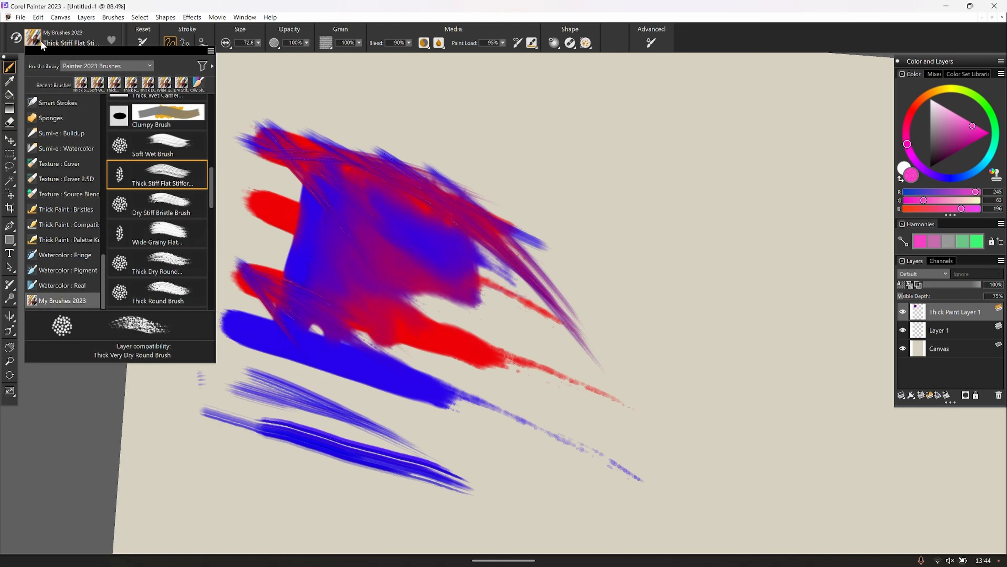
click(40, 42)
click(40, 37)
click(36, 42)
click(36, 41)
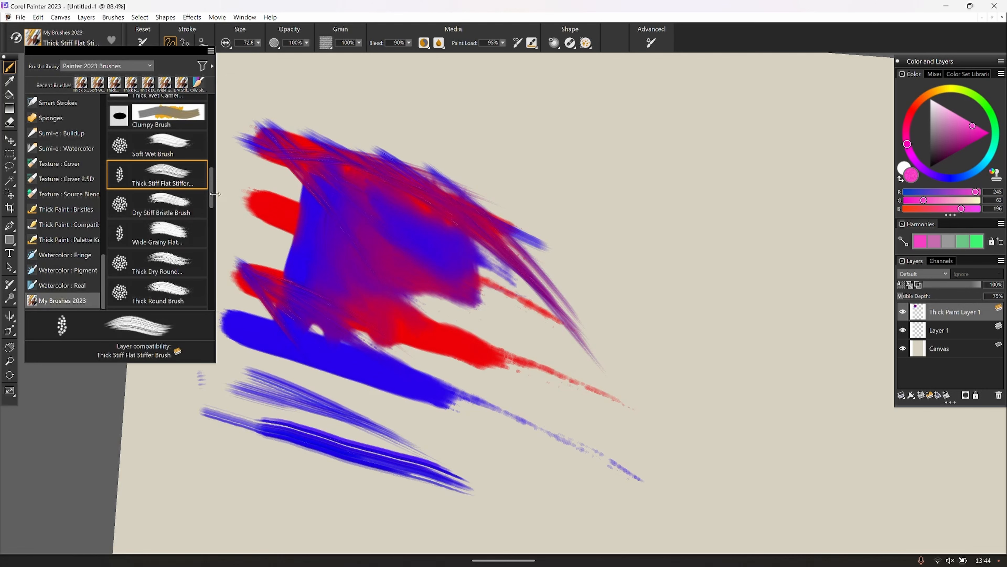
drag(212, 203, 210, 305)
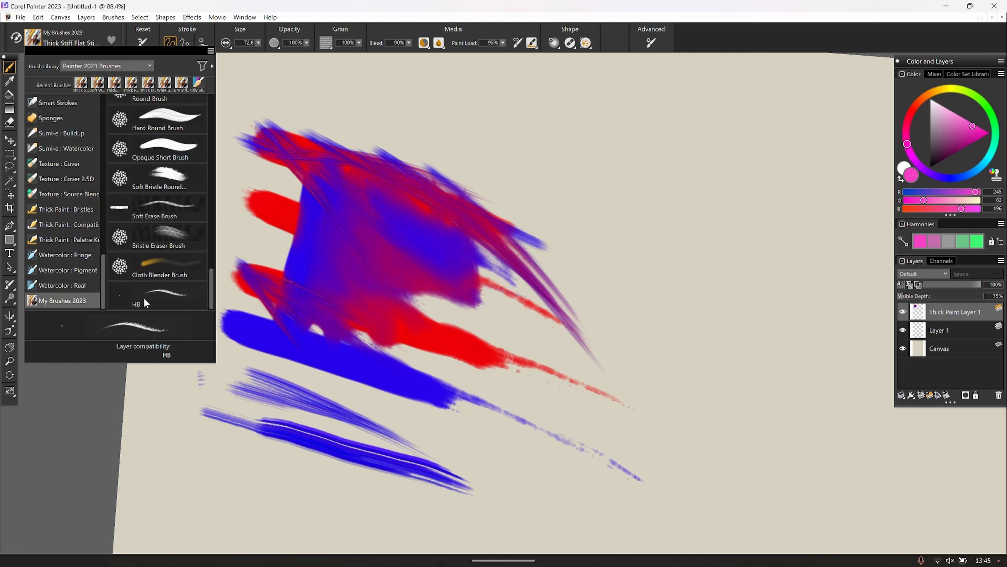
click(44, 37)
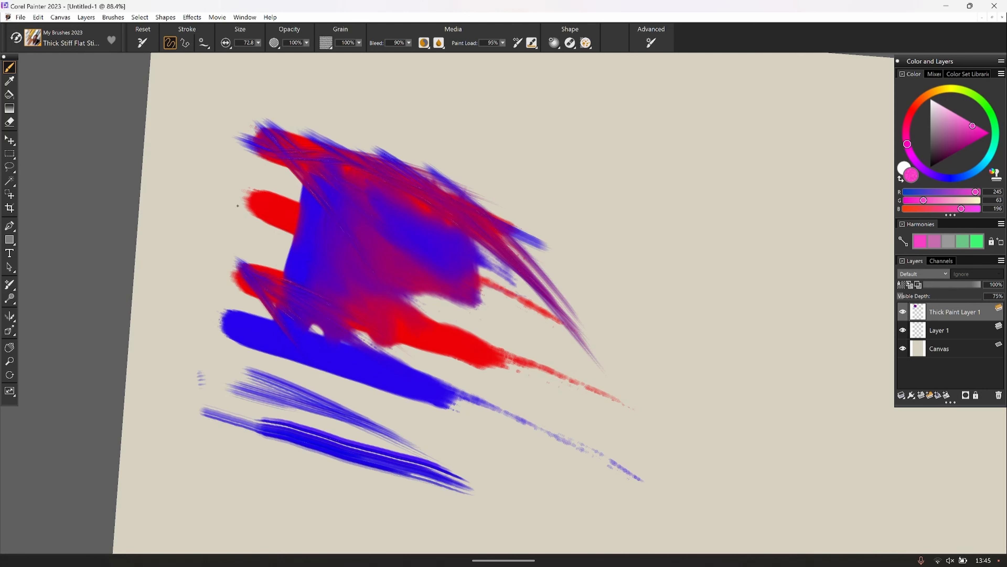
Streak pink bristle strokes over the start of the second red stroke and across the lower red stroke towards its tapered end
drag(234, 208, 337, 234)
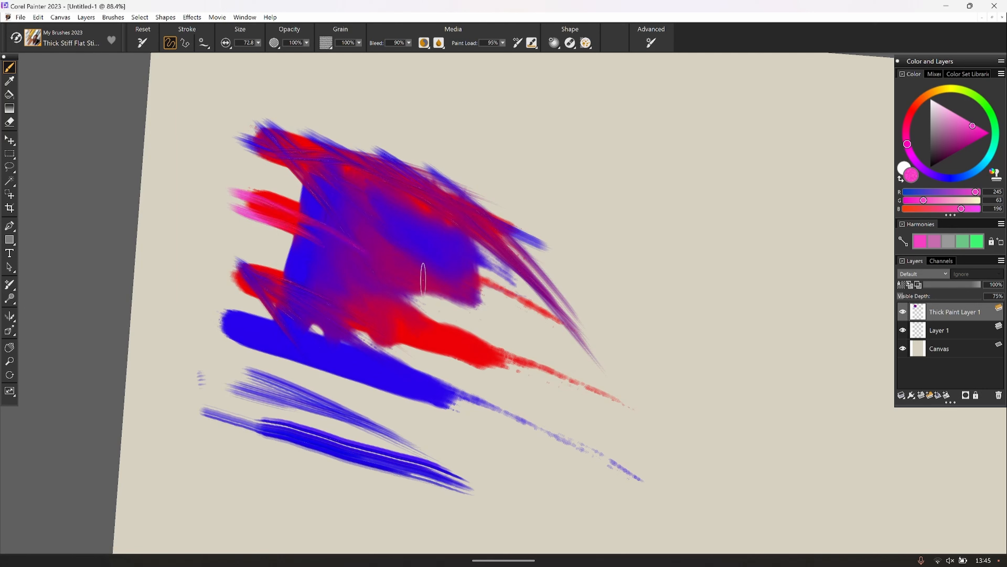
drag(249, 171, 296, 203)
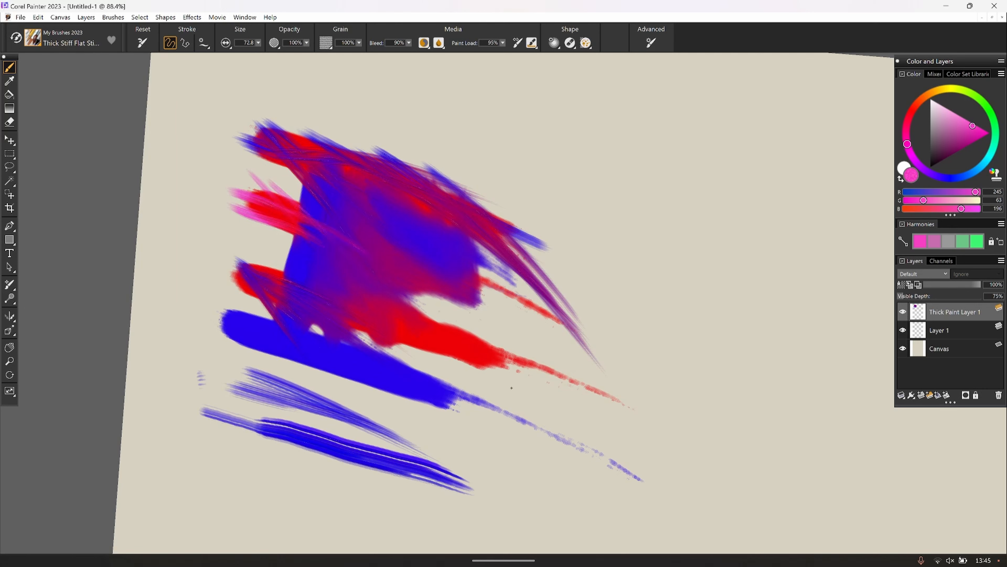
drag(512, 388, 401, 289)
Paint thin and broad pink bristle strokes on the bare canvas beside the purple area, running one into its edge
drag(739, 323, 540, 280)
drag(632, 346, 737, 391)
drag(627, 367, 674, 389)
drag(616, 321, 748, 374)
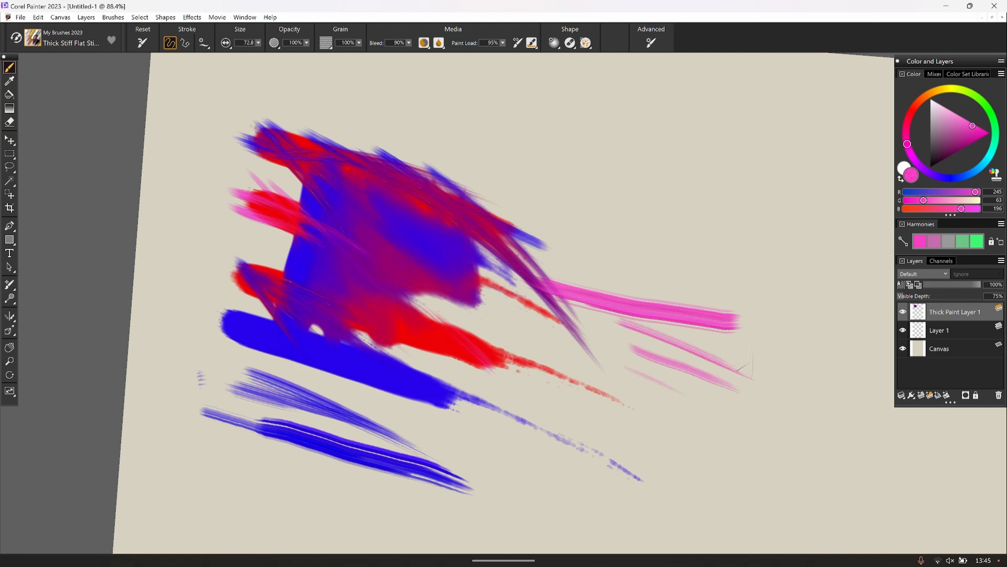
drag(597, 251, 708, 296)
drag(561, 203, 840, 334)
drag(691, 279, 482, 208)
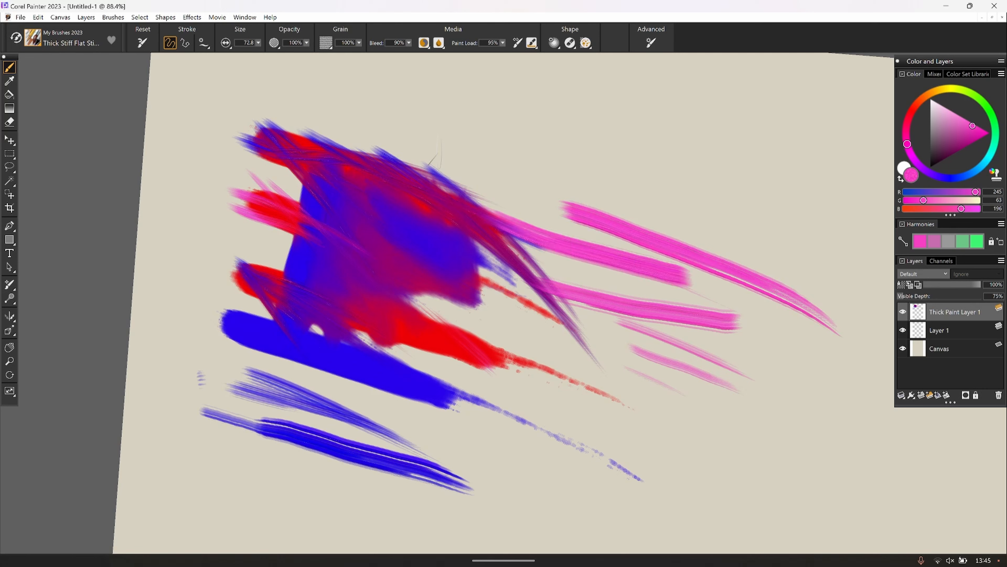
Add more long and faint pink bristle strokes above the broad pink ones, overlapping them diagonally
mouse_move(488, 167)
mouse_down()
mouse_move(644, 210)
mouse_move(798, 265)
mouse_up()
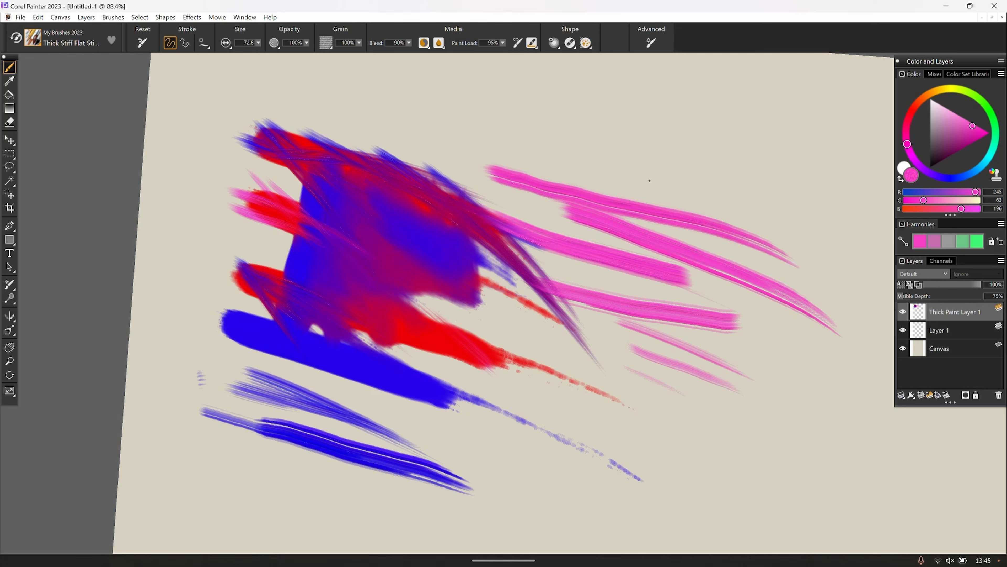
drag(650, 182, 363, 116)
drag(543, 128, 638, 160)
drag(575, 122, 709, 191)
drag(492, 126, 753, 272)
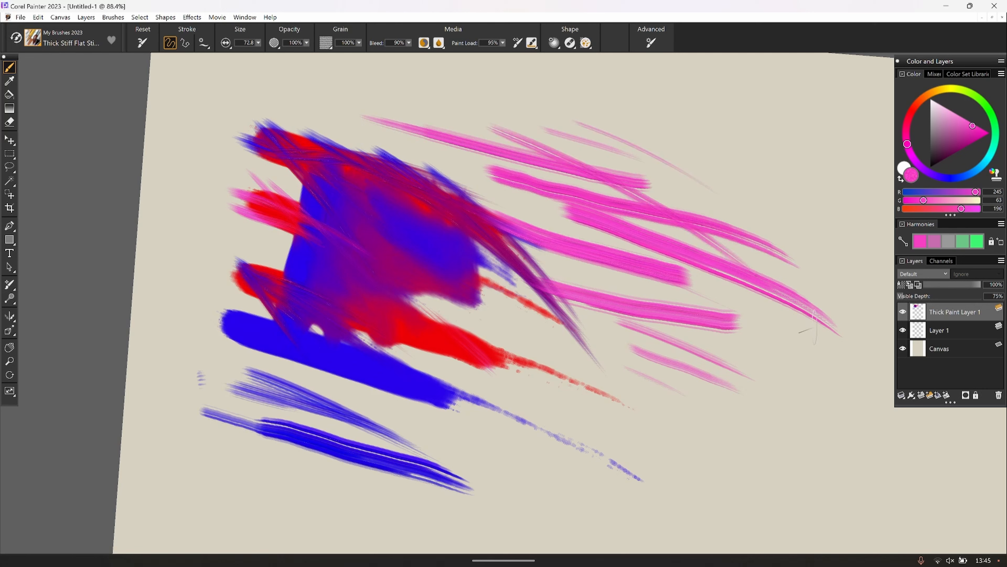
Set the paint colour to yellow, RGB 245, 216, 63, and pull steep diagonal strokes across the upper pink strokes
click(943, 91)
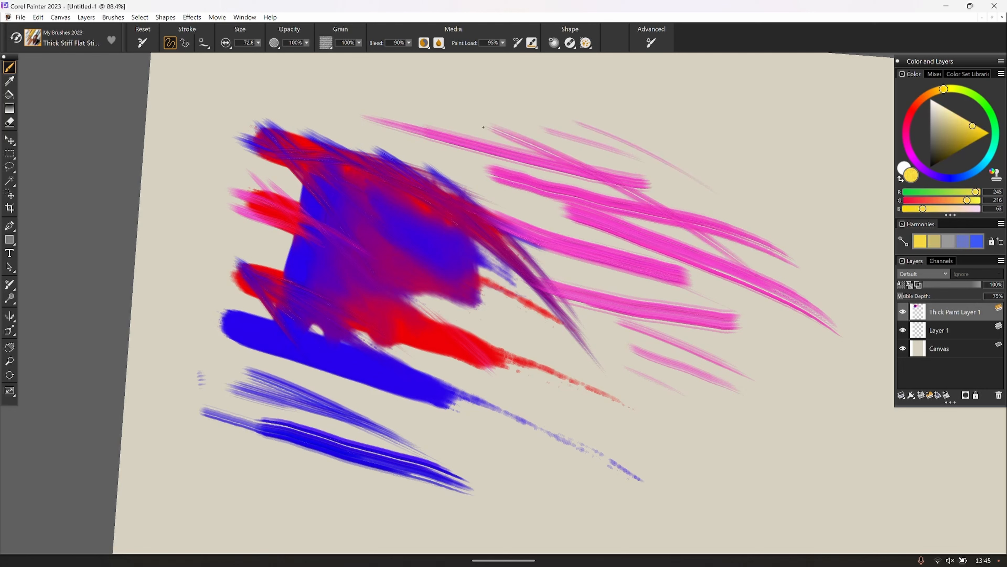
drag(478, 124, 619, 248)
drag(511, 131, 659, 258)
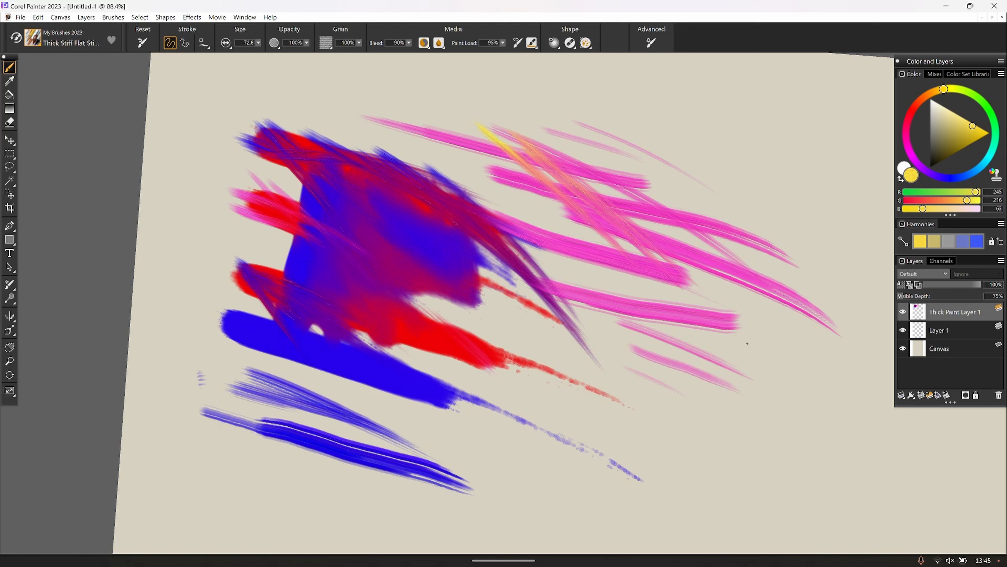
drag(511, 131, 770, 342)
drag(556, 139, 714, 254)
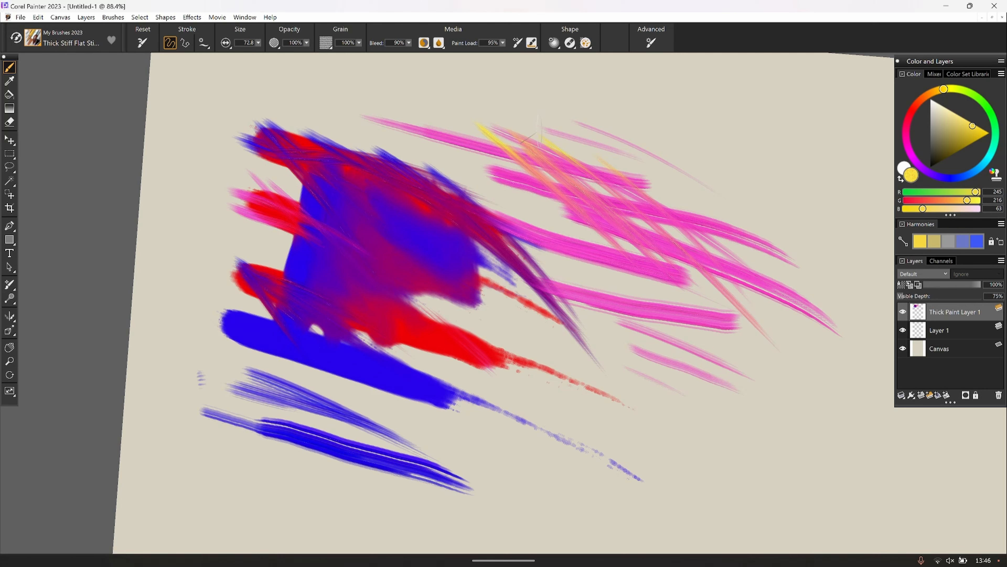
Layer further yellow bristle strokes over the pink group, blending its centre into orange and streaking its upper edge
mouse_move(492, 161)
mouse_down()
mouse_move(674, 277)
mouse_move(611, 233)
mouse_move(639, 255)
mouse_up()
drag(549, 157, 692, 258)
drag(633, 175, 803, 326)
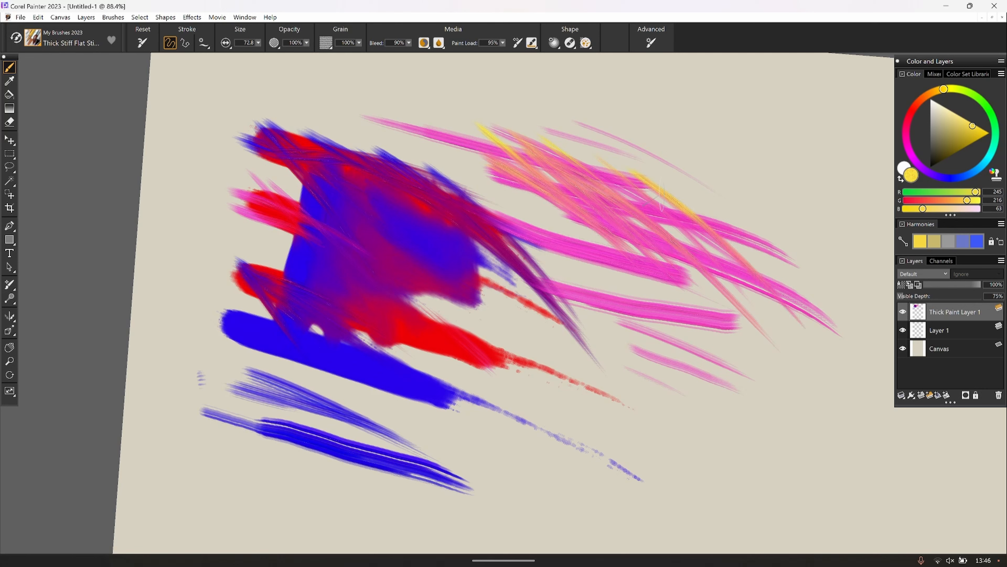
drag(691, 193, 797, 297)
drag(701, 241, 542, 145)
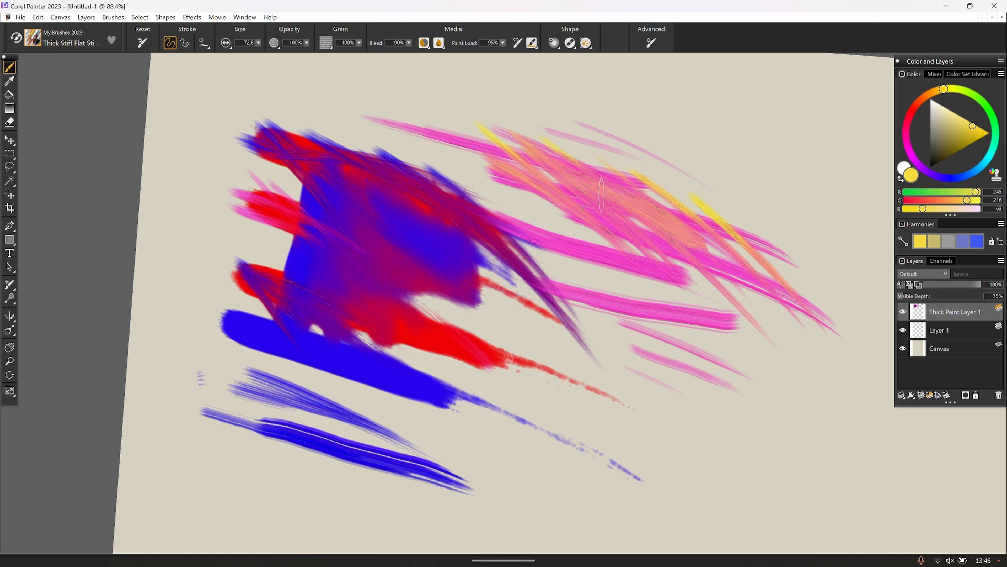
mouse_move(602, 195)
mouse_down()
mouse_move(712, 295)
mouse_move(725, 336)
mouse_up()
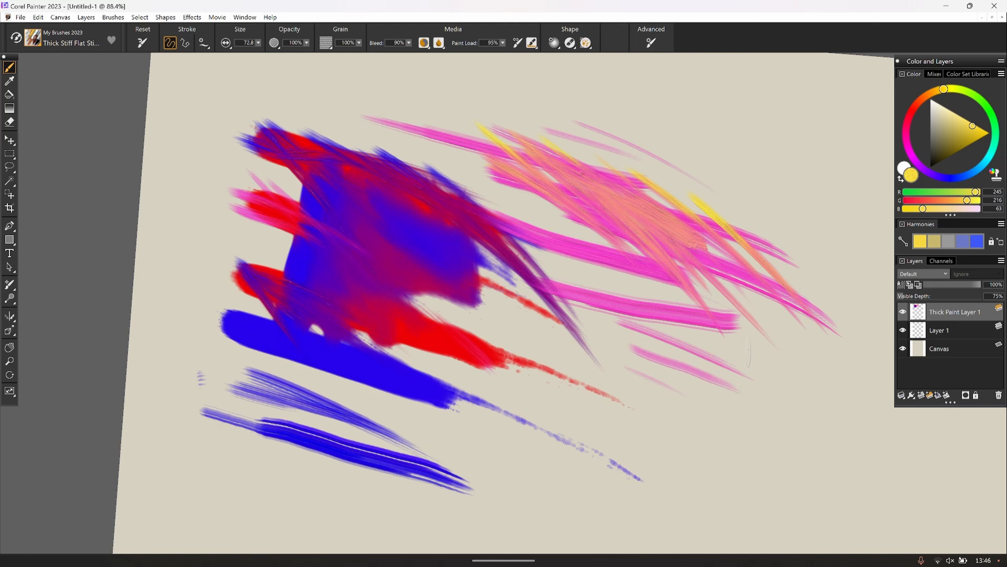
Work thick yellow bristle strokes into the middle of the orange area and down over the gap beneath it
scroll(695, 216, up, 3)
scroll(694, 216, up, 5)
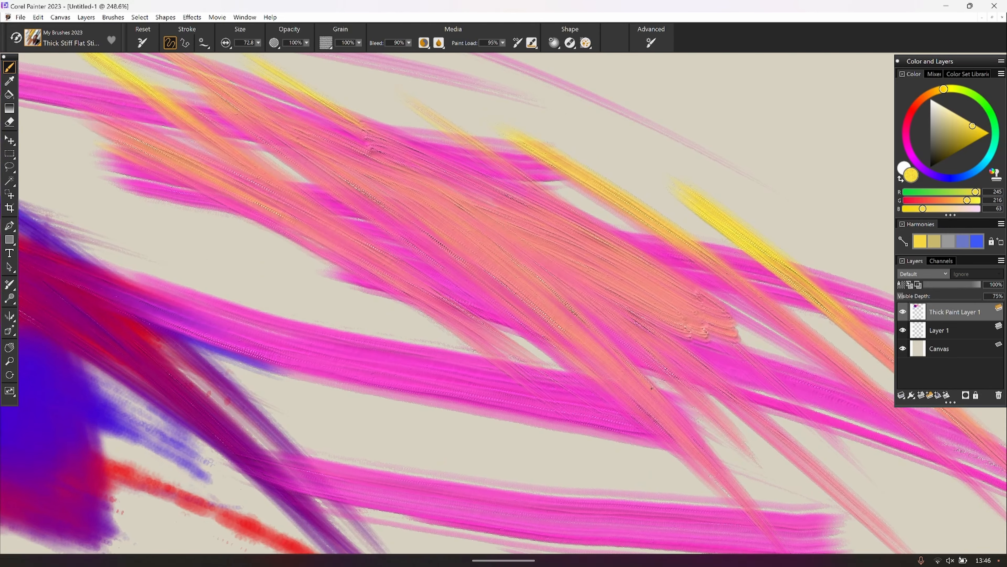
drag(515, 201, 678, 448)
drag(587, 318, 343, 179)
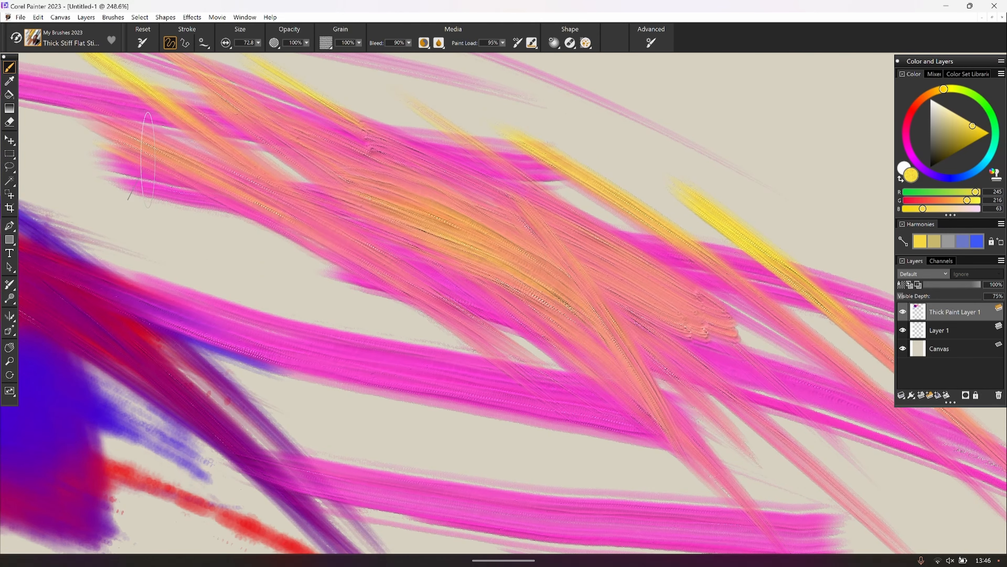
mouse_move(254, 238)
mouse_down()
mouse_move(480, 284)
mouse_move(557, 312)
mouse_up()
drag(286, 271, 666, 452)
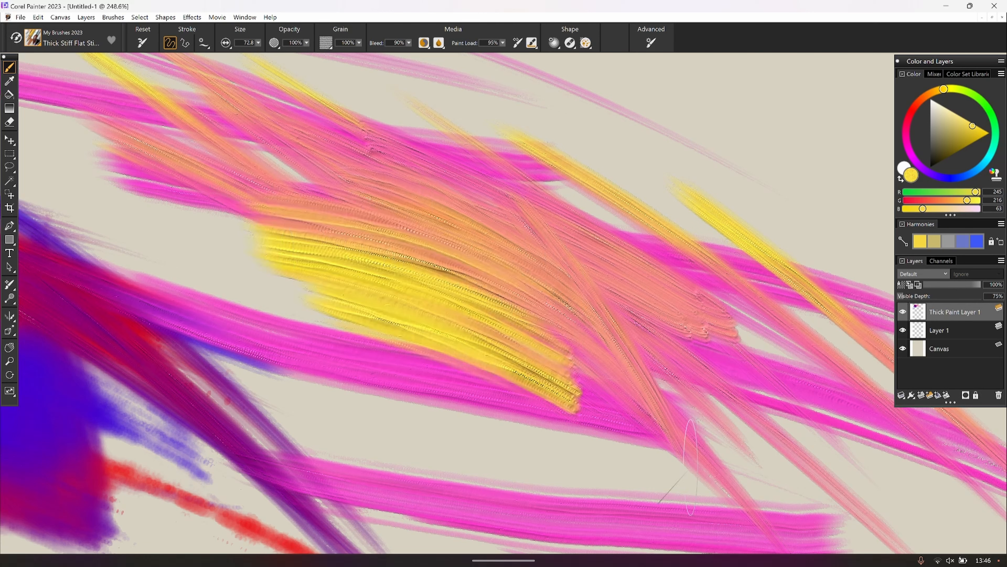
Extend the yellow patch lengthwise across the pink paint and along its lower edge with long bristle strokes
drag(531, 425, 167, 195)
mouse_move(443, 391)
mouse_down()
mouse_move(127, 242)
mouse_move(317, 260)
mouse_move(629, 393)
mouse_up()
mouse_move(167, 226)
mouse_down()
mouse_move(379, 254)
mouse_move(666, 365)
mouse_up()
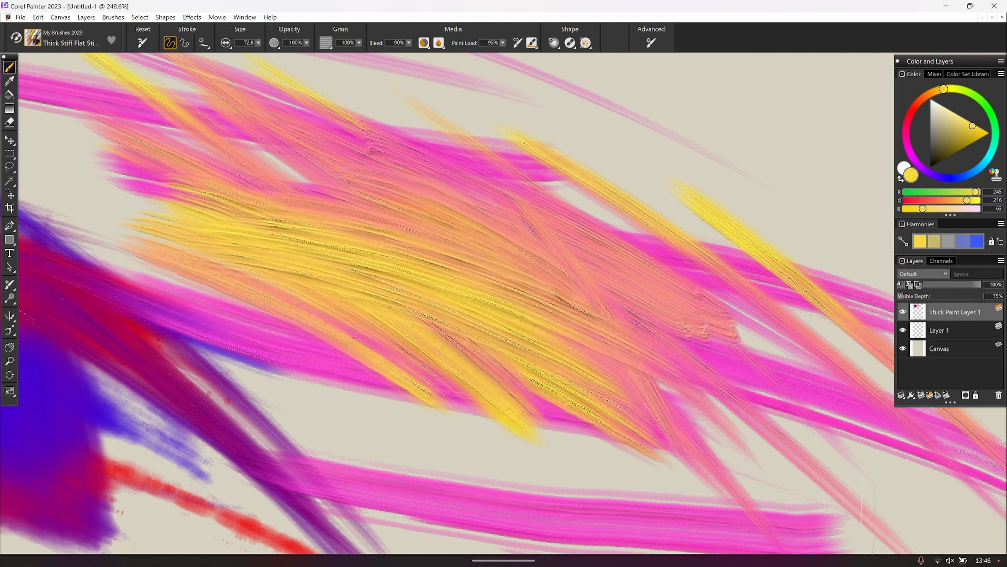
drag(621, 456, 219, 333)
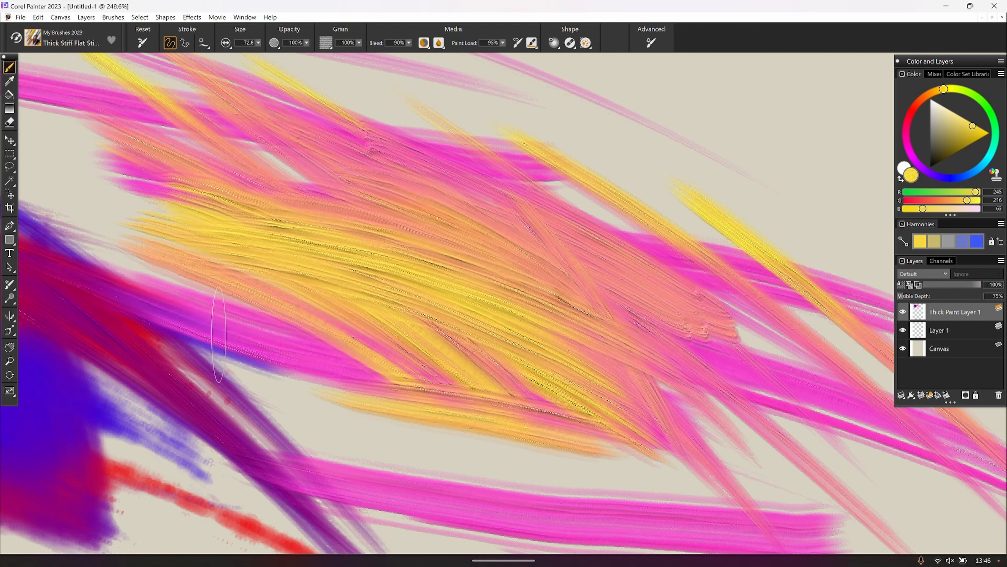
Brush yellow bristle strokes over the lower part of the purple area, just above the third red stroke
scroll(219, 334, down, 5)
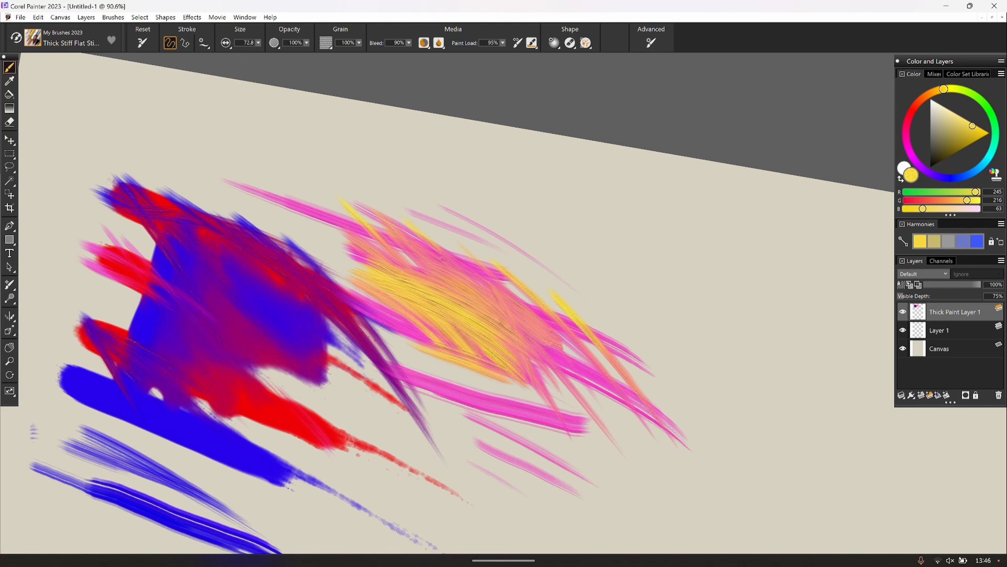
scroll(456, 301, down, 3)
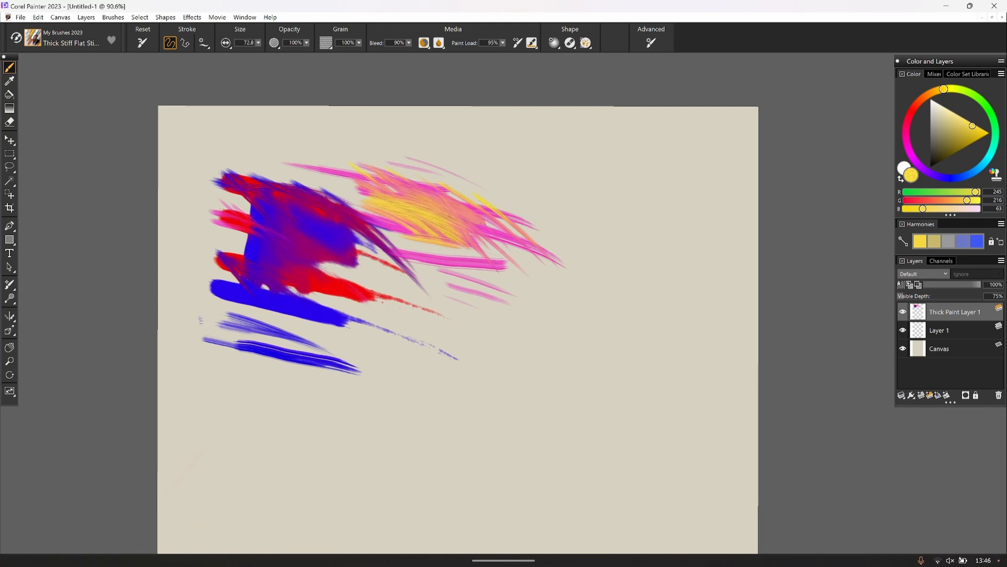
scroll(458, 301, up, 1)
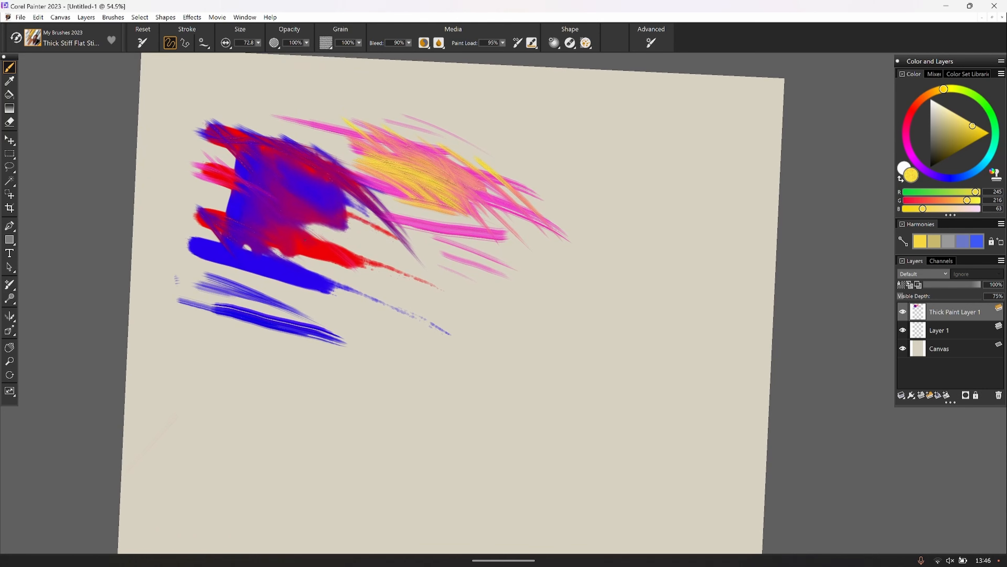
mouse_move(272, 227)
mouse_down()
mouse_move(336, 240)
mouse_move(263, 209)
mouse_up()
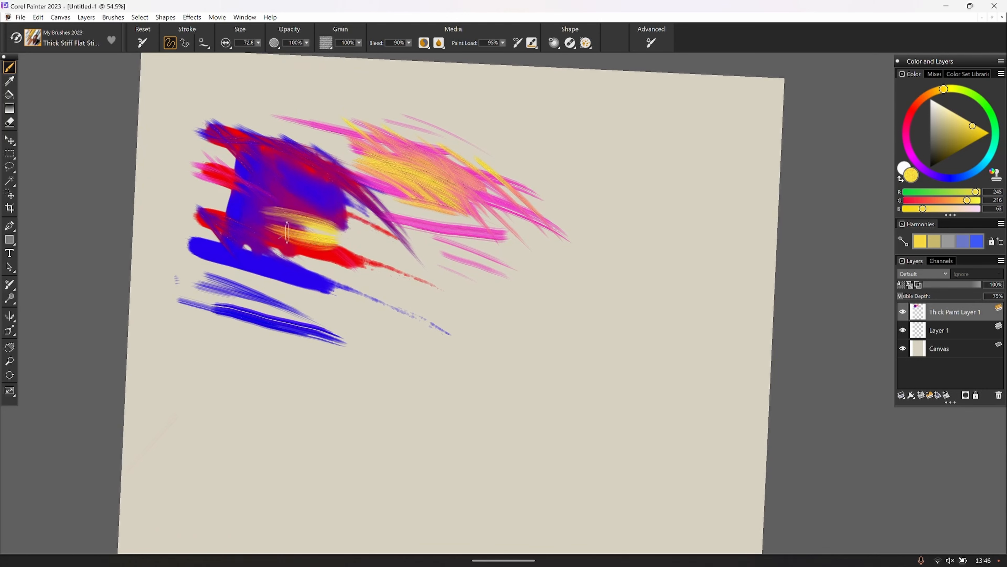
drag(346, 220, 292, 199)
drag(340, 219, 265, 198)
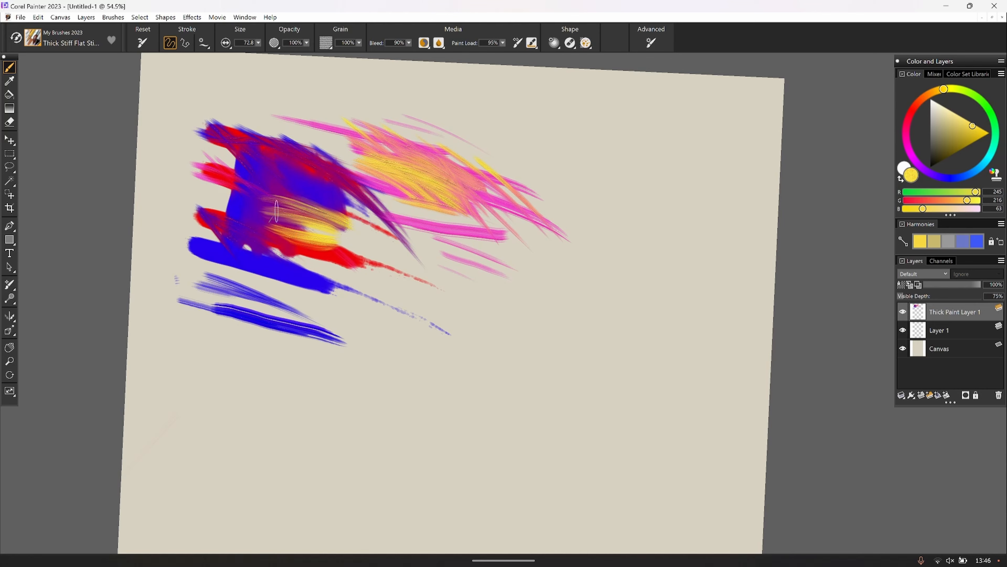
Switch to the Dry Stiff Bristle Brush from My Brushes 2023
click(39, 35)
drag(209, 282, 209, 192)
click(216, 225)
click(36, 42)
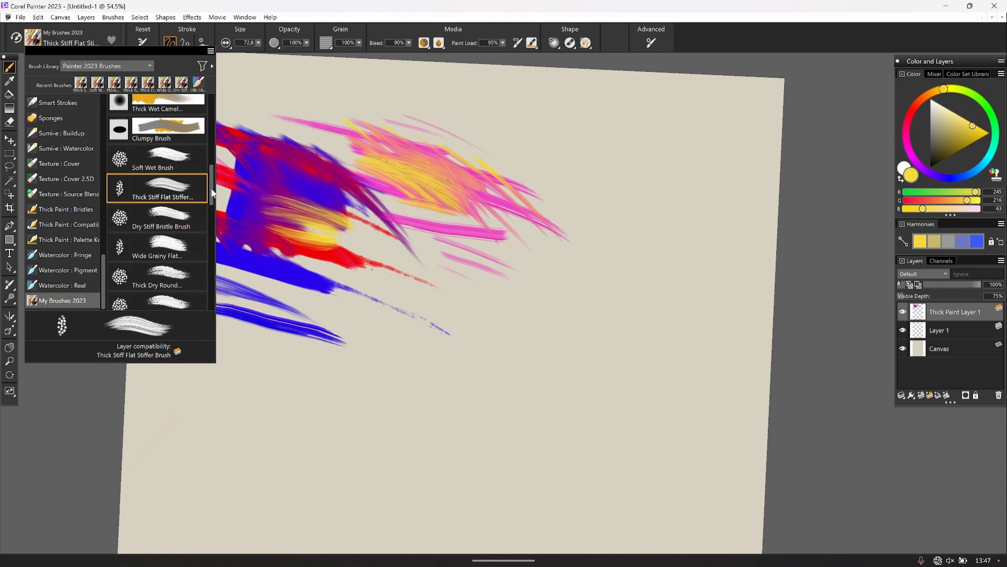
click(150, 215)
Scribble grainy yellow dry-bristle strokes on the bare canvas between the purple area, the red tail and the purple streak's tip
scroll(270, 180, up, 6)
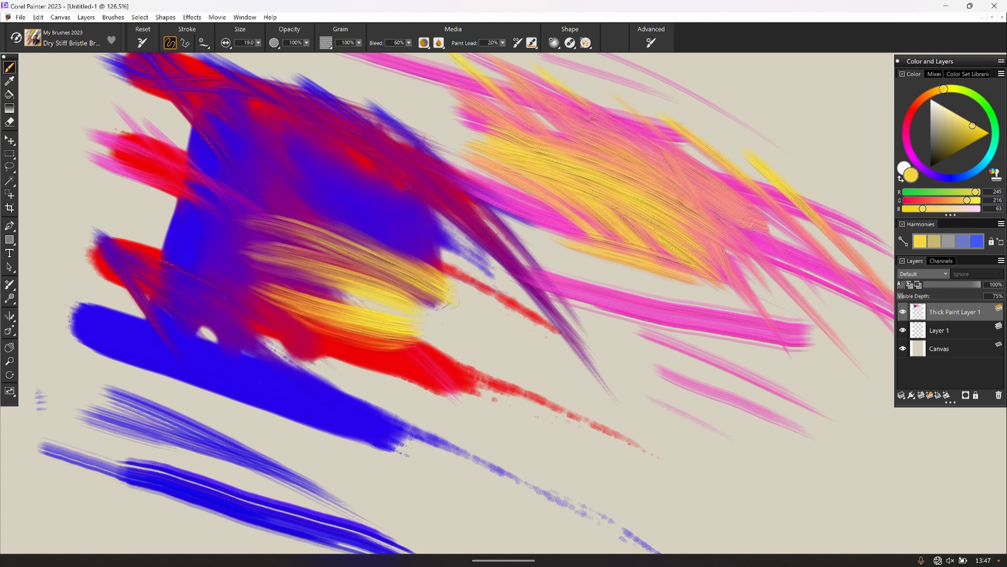
drag(453, 302, 386, 227)
mouse_move(566, 394)
mouse_down()
mouse_move(475, 305)
mouse_move(482, 319)
mouse_up()
drag(533, 377, 454, 309)
drag(537, 388, 463, 327)
mouse_move(491, 363)
mouse_down()
mouse_move(457, 336)
mouse_move(425, 350)
mouse_up()
mouse_move(663, 400)
mouse_down()
mouse_move(606, 343)
mouse_move(580, 321)
mouse_up()
drag(648, 395, 575, 335)
Drag yellow dry-bristle strokes up the tapered purple streak and scribble them across the middle of the purple area
mouse_move(642, 401)
mouse_down()
mouse_move(593, 359)
mouse_move(529, 274)
mouse_move(544, 352)
mouse_move(542, 323)
mouse_move(482, 220)
mouse_up()
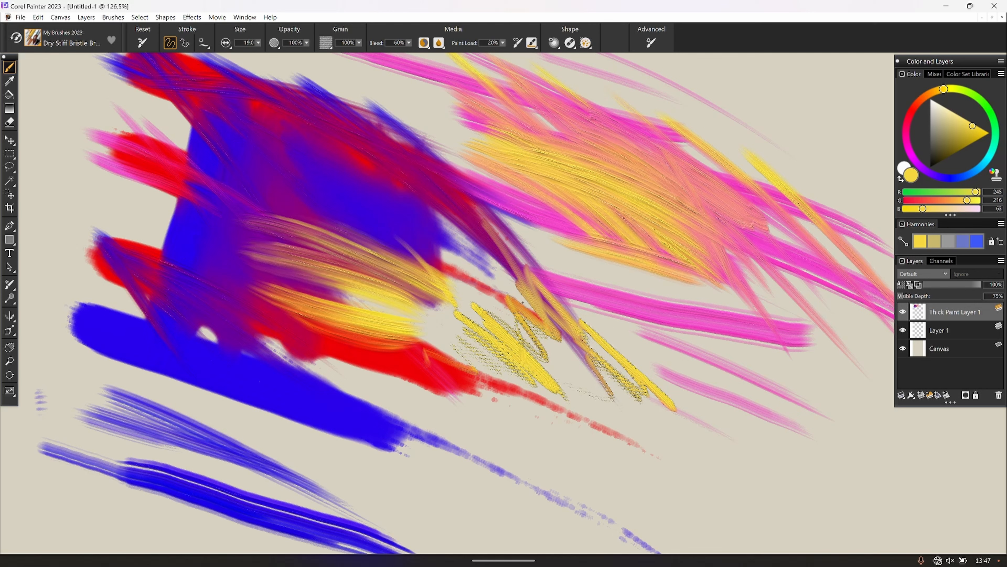
mouse_move(517, 293)
mouse_down()
mouse_move(435, 190)
mouse_move(458, 209)
mouse_move(403, 165)
mouse_move(388, 162)
mouse_move(410, 186)
mouse_move(388, 225)
mouse_move(409, 241)
mouse_move(310, 230)
mouse_up()
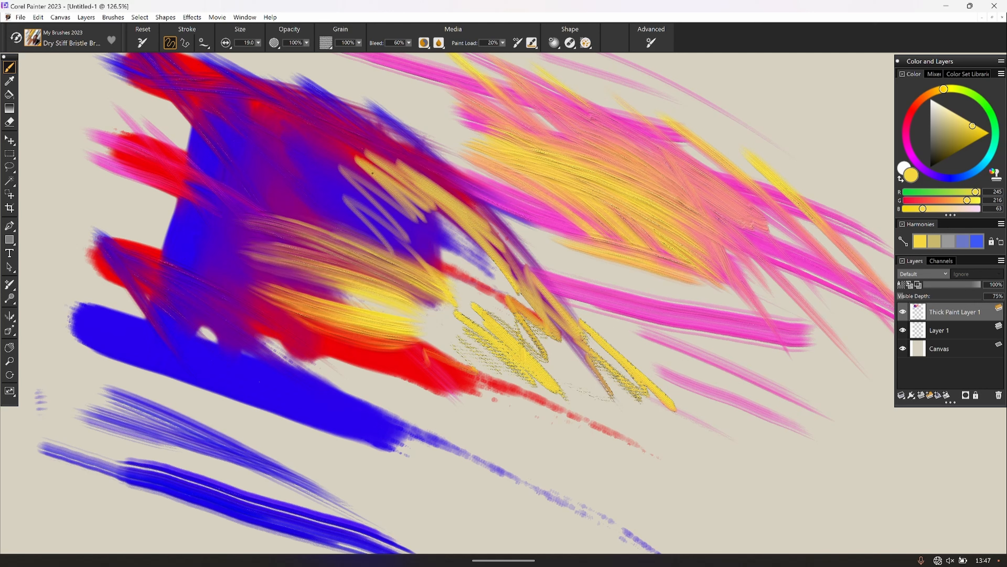
mouse_move(375, 159)
mouse_down()
mouse_move(351, 222)
mouse_move(327, 143)
mouse_move(298, 205)
mouse_move(270, 147)
mouse_move(309, 187)
mouse_move(369, 214)
mouse_move(284, 246)
mouse_up()
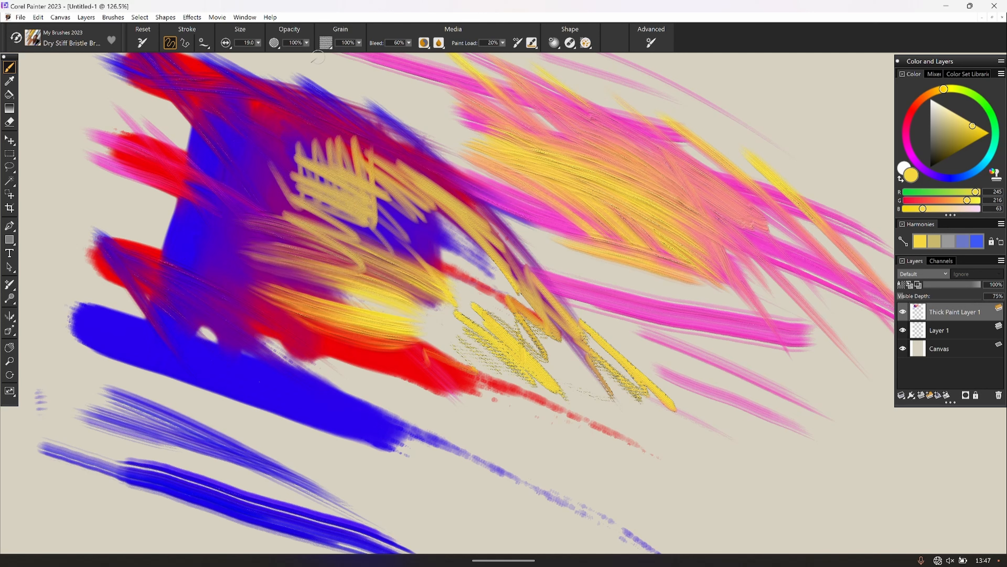
Set the brush size to 102.8, smear the yellow scribble into the purple area and paint broad grainy patches near the red tail
drag(258, 42, 282, 65)
mouse_move(420, 210)
mouse_down()
mouse_move(286, 116)
mouse_move(278, 123)
mouse_move(397, 230)
mouse_move(280, 167)
mouse_move(297, 226)
mouse_move(283, 242)
mouse_move(326, 226)
mouse_move(396, 258)
mouse_up()
drag(665, 439, 603, 397)
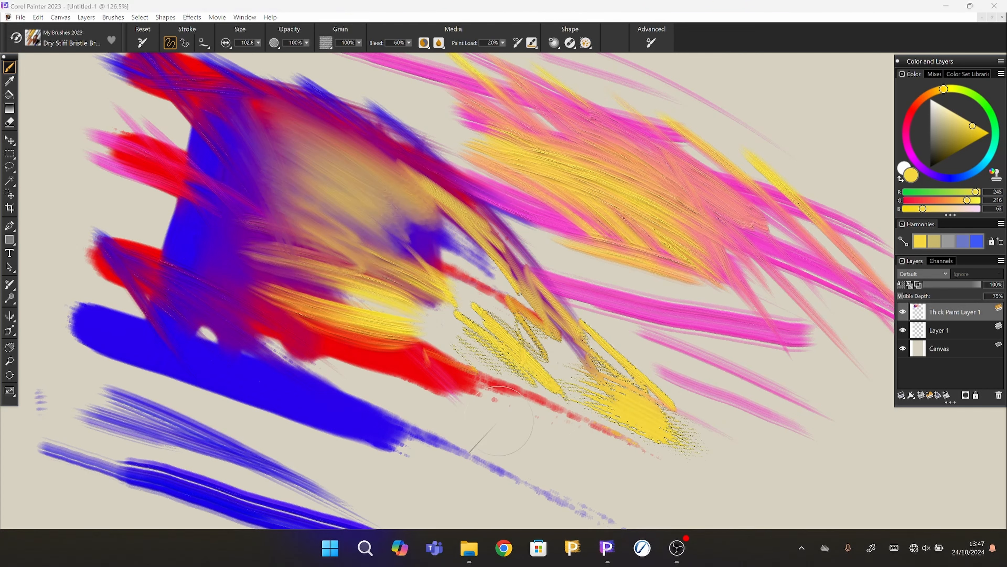
mouse_move(515, 440)
mouse_down()
mouse_move(591, 482)
mouse_move(639, 480)
mouse_up()
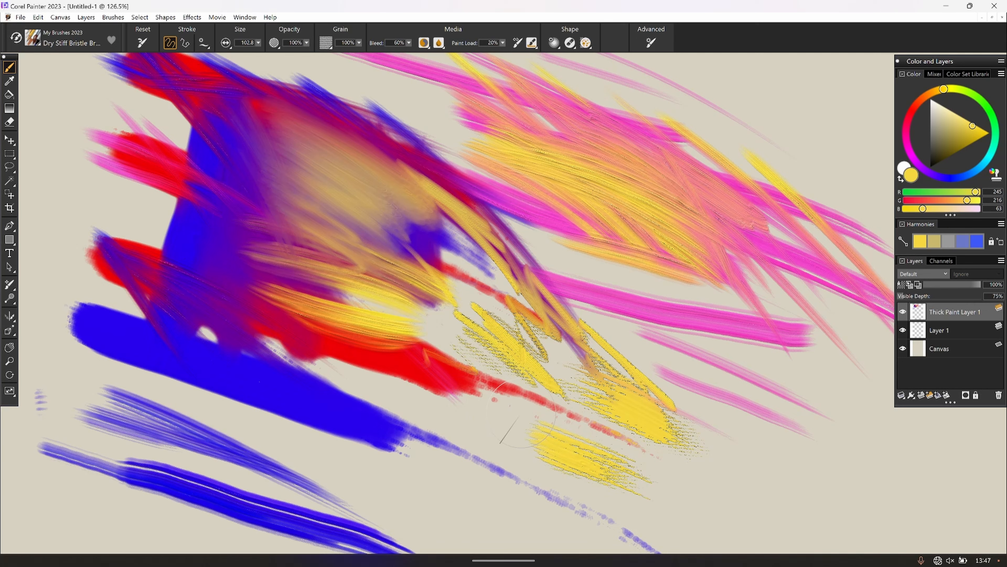
Set the paint load to 70% and sweep broad yellow strokes through the pink streaks, the purple streak and the red tail
click(496, 44)
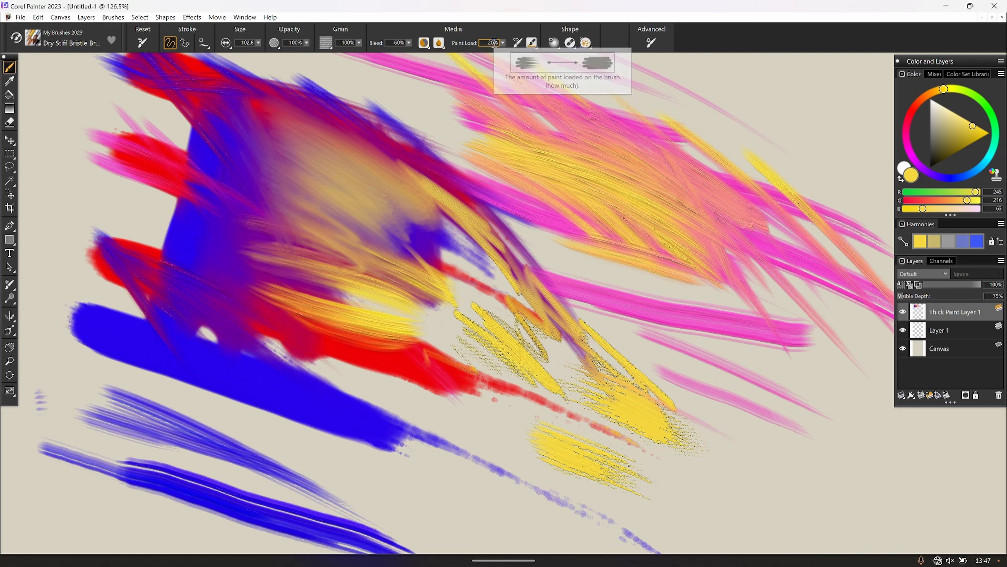
drag(504, 47, 556, 68)
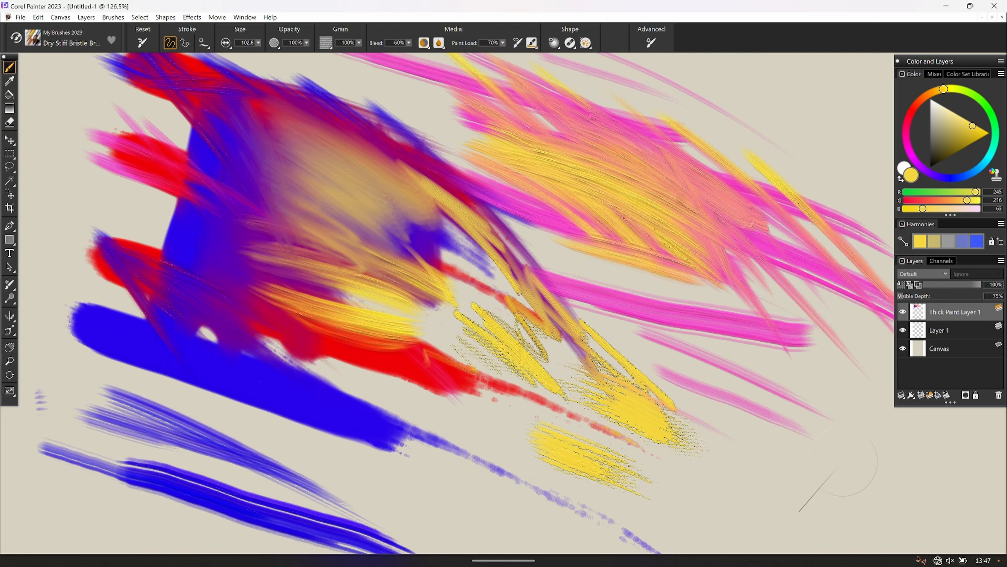
mouse_move(817, 476)
mouse_down()
mouse_move(533, 239)
mouse_move(520, 246)
mouse_up()
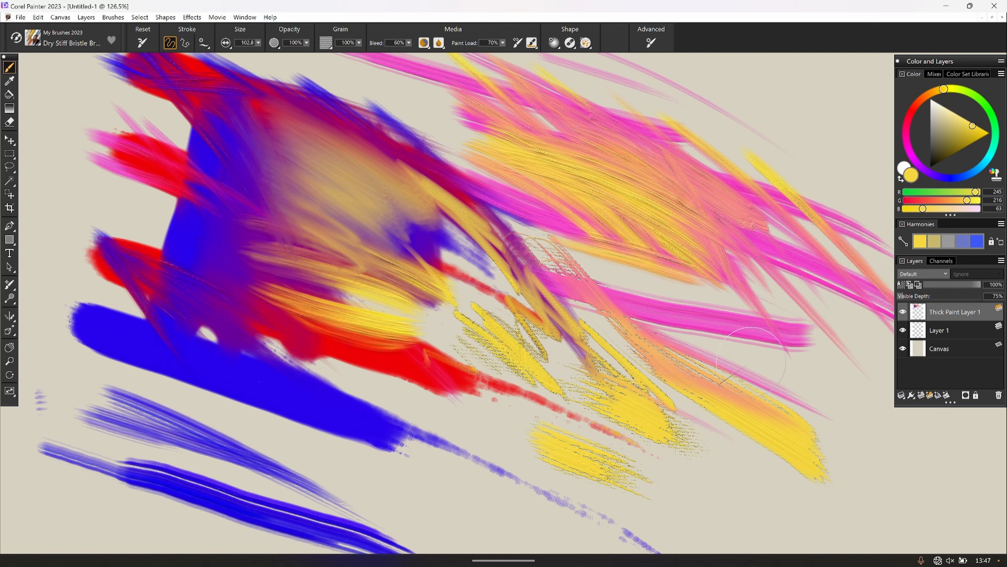
mouse_move(773, 363)
mouse_down()
mouse_move(924, 513)
mouse_move(916, 531)
mouse_up()
drag(801, 379, 636, 330)
drag(706, 359, 450, 196)
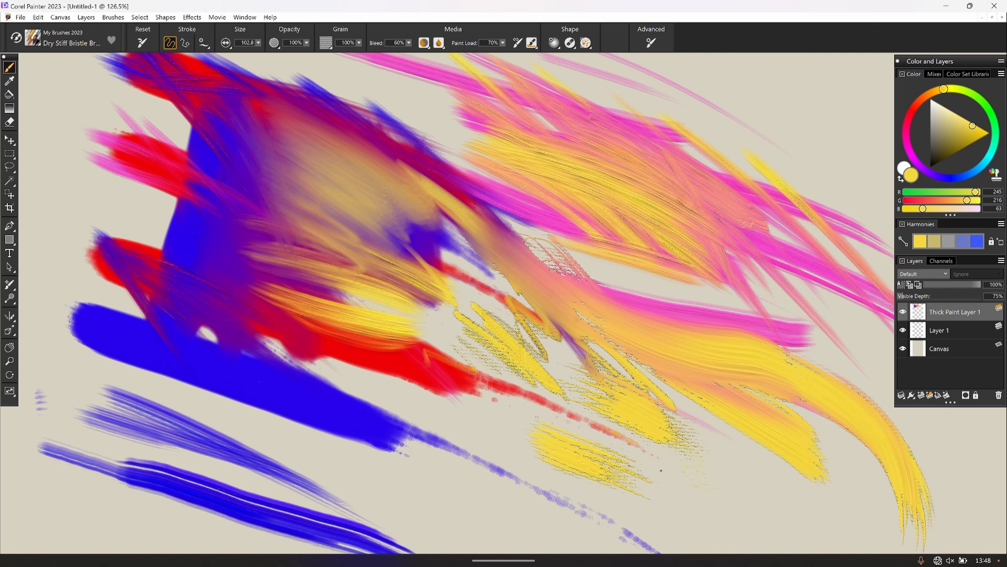
mouse_move(661, 470)
mouse_down()
mouse_move(491, 441)
mouse_move(393, 352)
mouse_move(369, 367)
mouse_up()
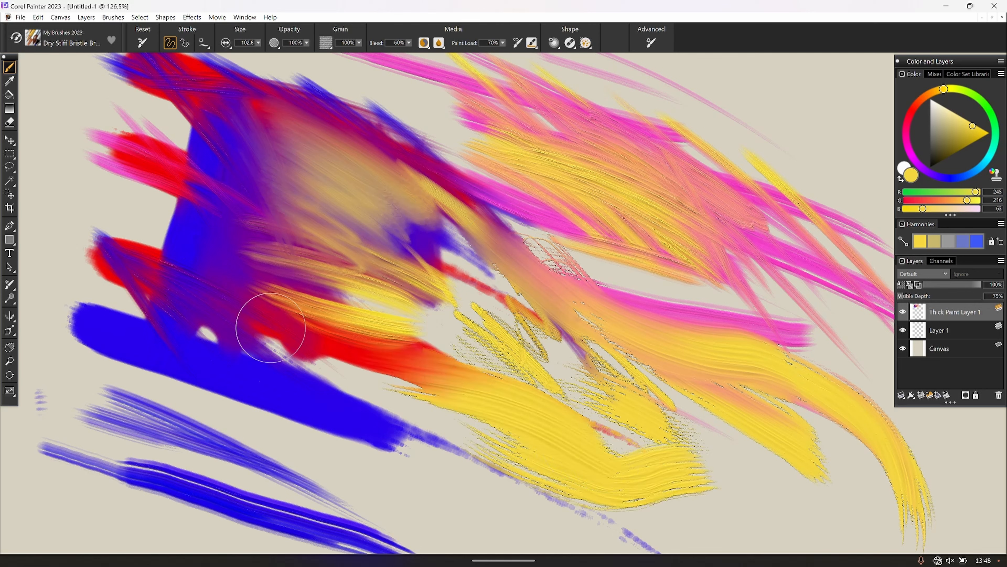
Set the brush size to 13.9 and scribble fine yellow bristle strokes over the red area above the thick blue stroke
drag(258, 42, 225, 51)
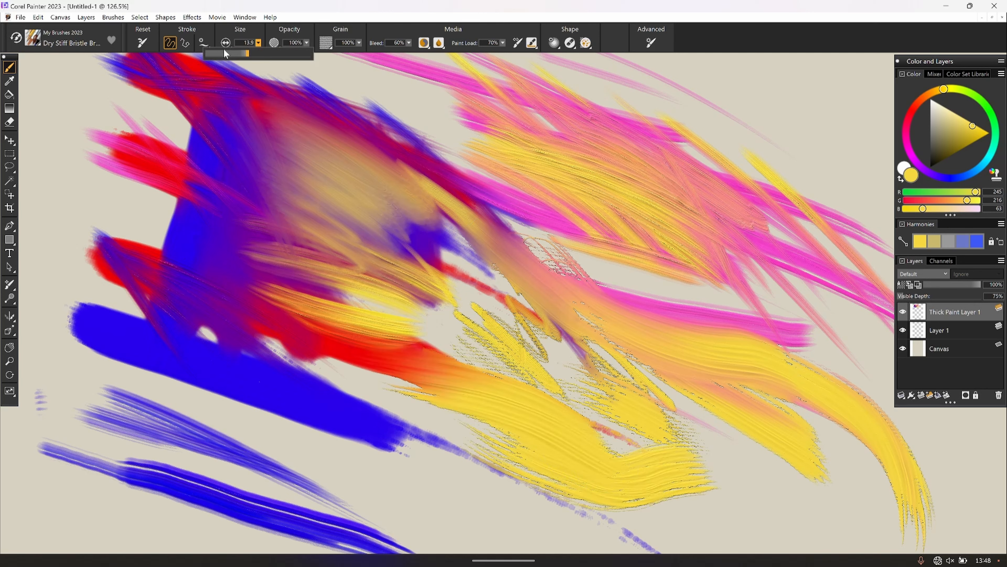
mouse_move(274, 331)
mouse_down()
mouse_move(335, 375)
mouse_move(333, 359)
mouse_move(361, 359)
mouse_move(357, 347)
mouse_move(384, 353)
mouse_move(253, 325)
mouse_up()
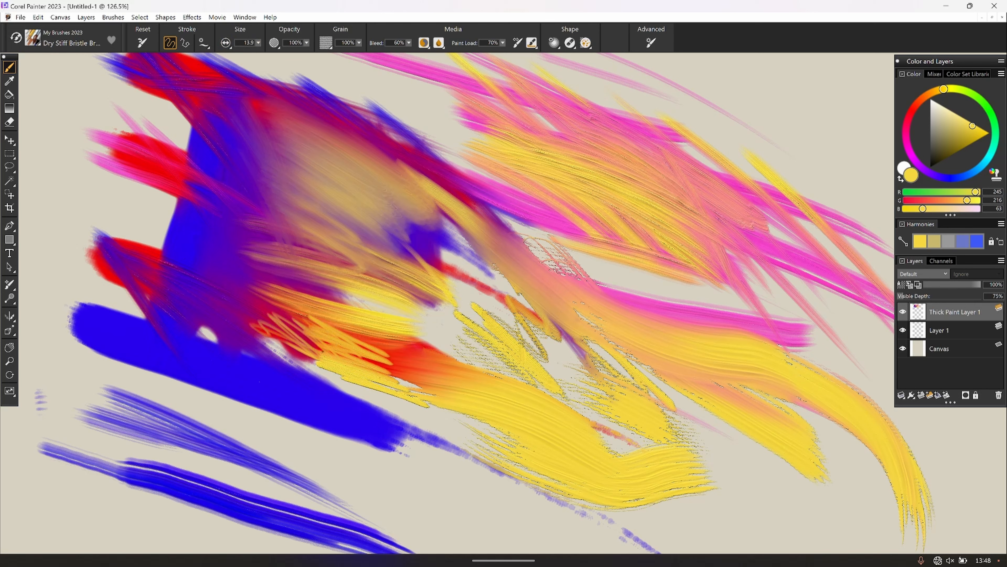
mouse_move(322, 351)
mouse_down()
mouse_move(415, 383)
mouse_move(400, 349)
mouse_move(380, 341)
mouse_move(434, 369)
mouse_move(403, 341)
mouse_move(430, 359)
mouse_move(413, 347)
mouse_up()
mouse_move(301, 322)
mouse_down()
mouse_move(361, 338)
mouse_move(421, 387)
mouse_up()
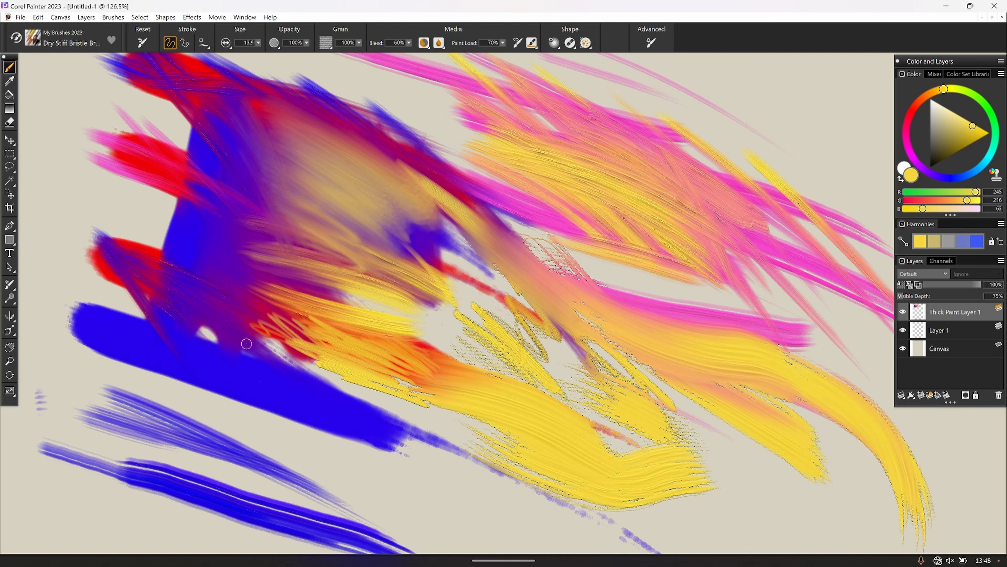
scroll(247, 344, up, 5)
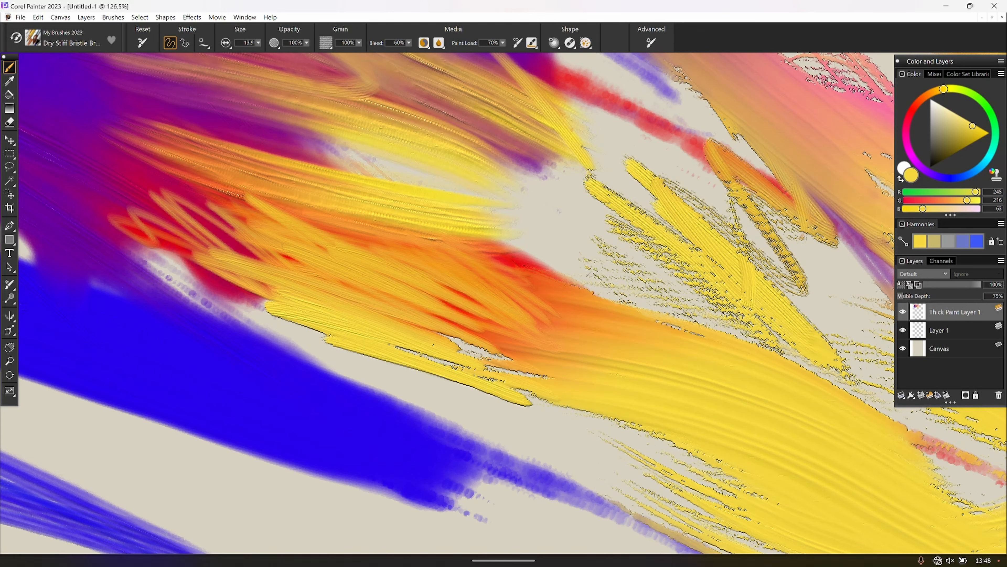
scroll(375, 320, down, 2)
Reset the brush to its defaults, set its size to 30.4 and paint two grainy yellow strokes on the bare canvas below
click(141, 42)
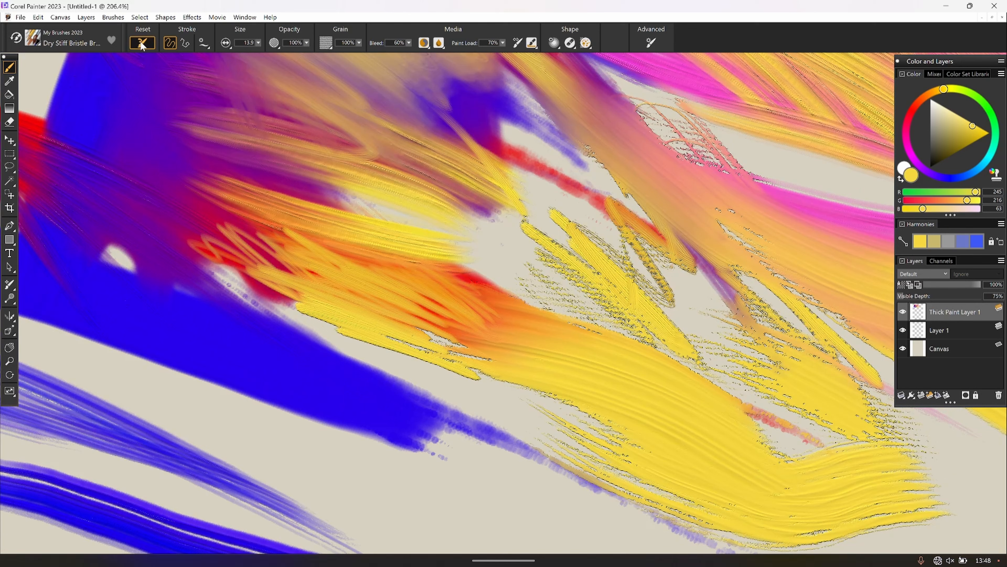
scroll(140, 70, down, 3)
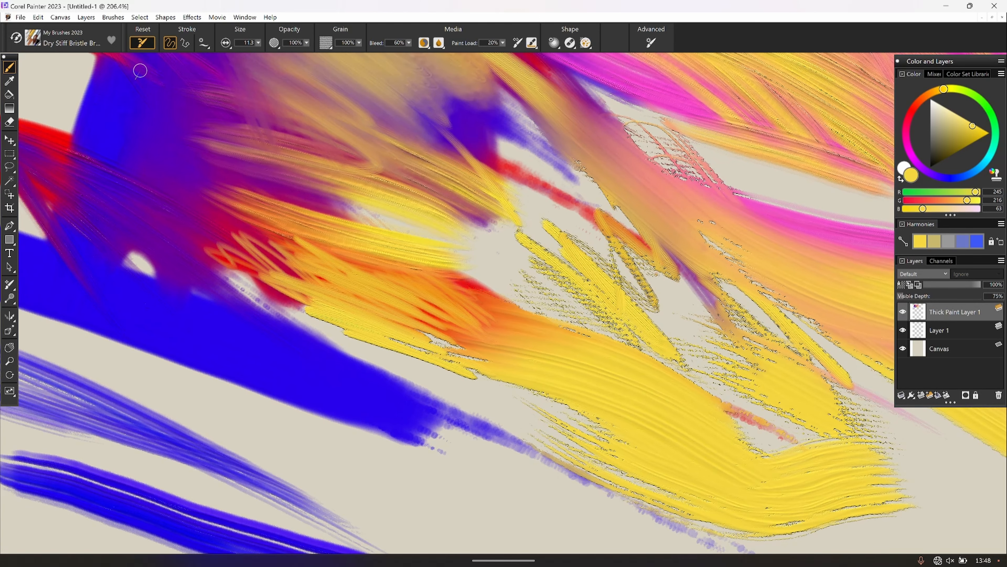
click(258, 42)
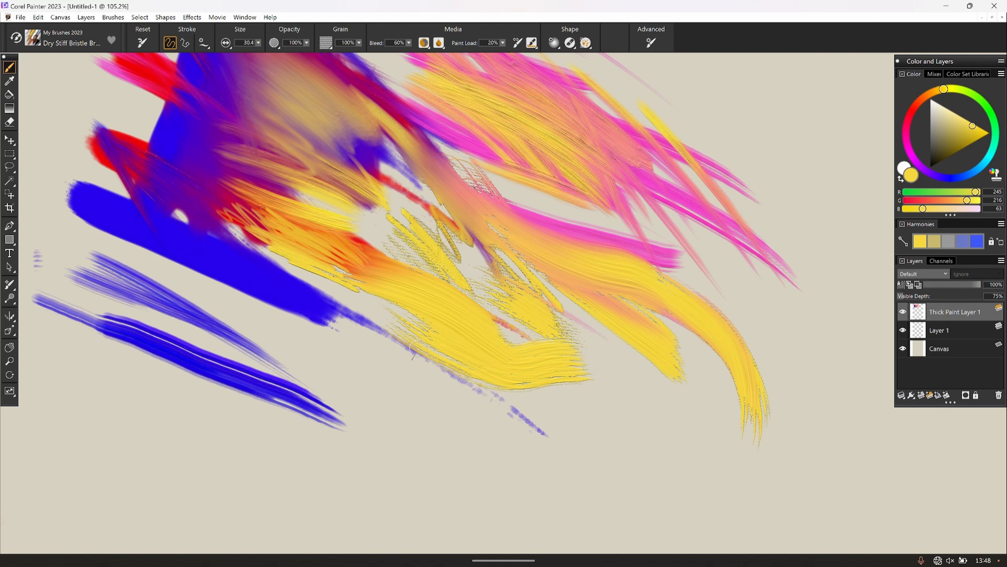
drag(380, 370, 451, 435)
mouse_move(379, 376)
mouse_down()
mouse_move(453, 466)
mouse_move(433, 492)
mouse_up()
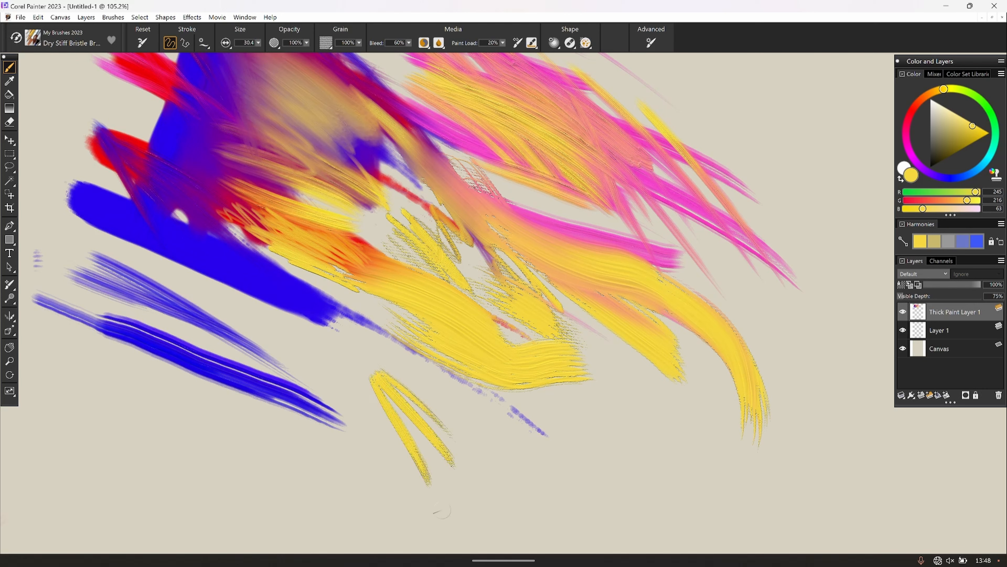
Build up a dense yellow patch with short grainy strokes between the thin blue strokes and the dashed blue tail
mouse_move(316, 346)
mouse_down()
mouse_move(392, 410)
mouse_move(282, 348)
mouse_up()
mouse_move(349, 373)
mouse_down()
mouse_move(247, 318)
mouse_move(321, 337)
mouse_up()
drag(376, 352, 326, 334)
drag(364, 334, 331, 321)
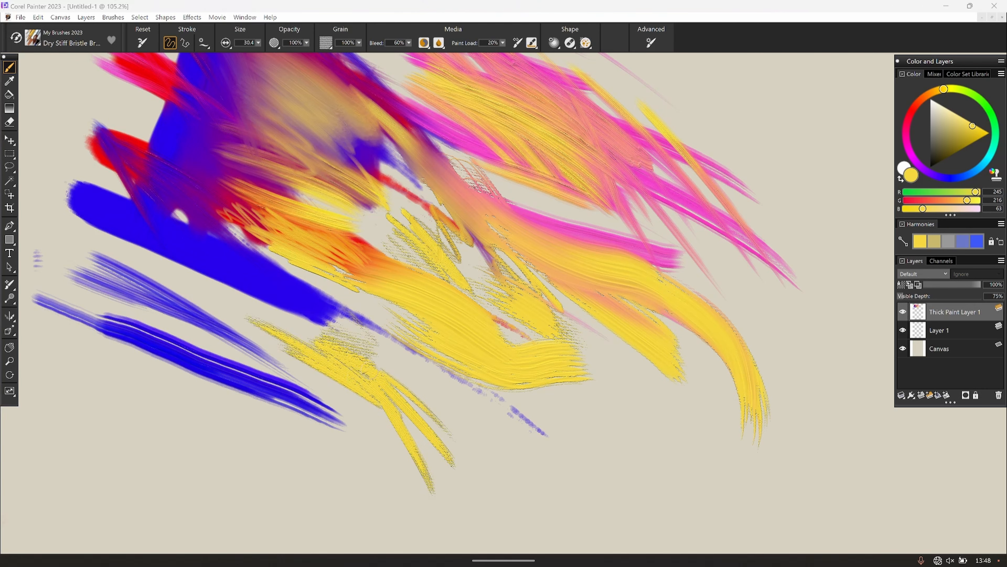
drag(402, 382, 349, 347)
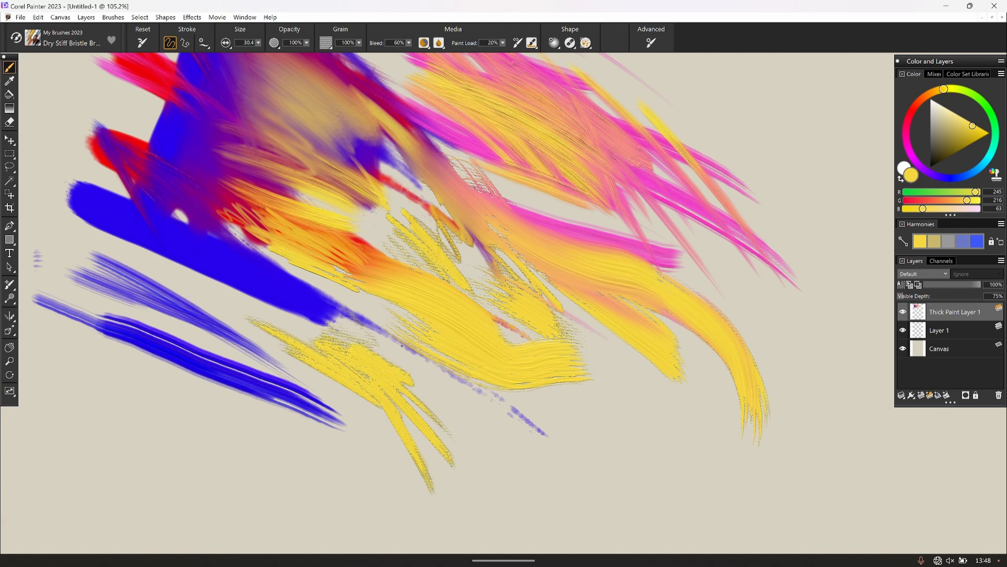
mouse_move(412, 359)
mouse_down()
mouse_move(355, 335)
mouse_move(425, 387)
mouse_move(459, 440)
mouse_move(453, 458)
mouse_up()
Change the colour to orange (RGB 245, 135, 63) and blend it into the lower yellow patch, shading grainily onto bare canvas
click(924, 96)
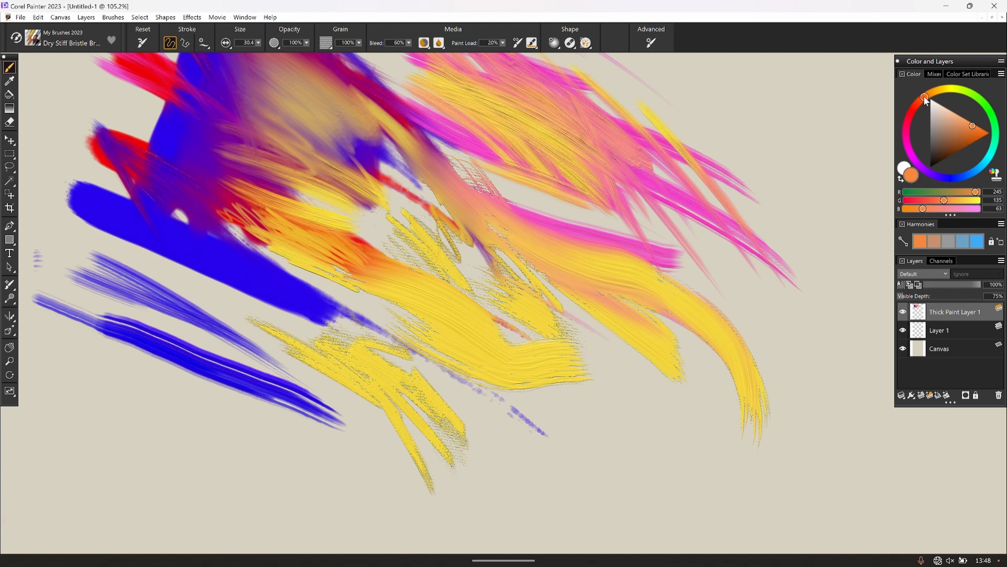
mouse_move(309, 376)
mouse_down()
mouse_move(375, 419)
mouse_move(326, 377)
mouse_move(369, 393)
mouse_move(329, 359)
mouse_move(361, 371)
mouse_move(377, 357)
mouse_move(387, 365)
mouse_up()
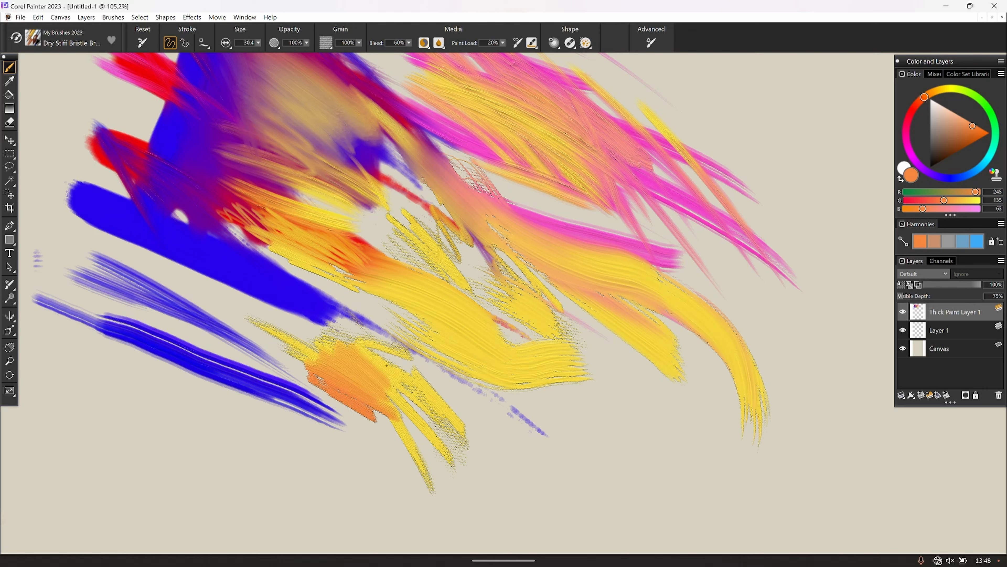
mouse_move(393, 406)
mouse_down()
mouse_move(375, 428)
mouse_move(397, 452)
mouse_move(358, 449)
mouse_up()
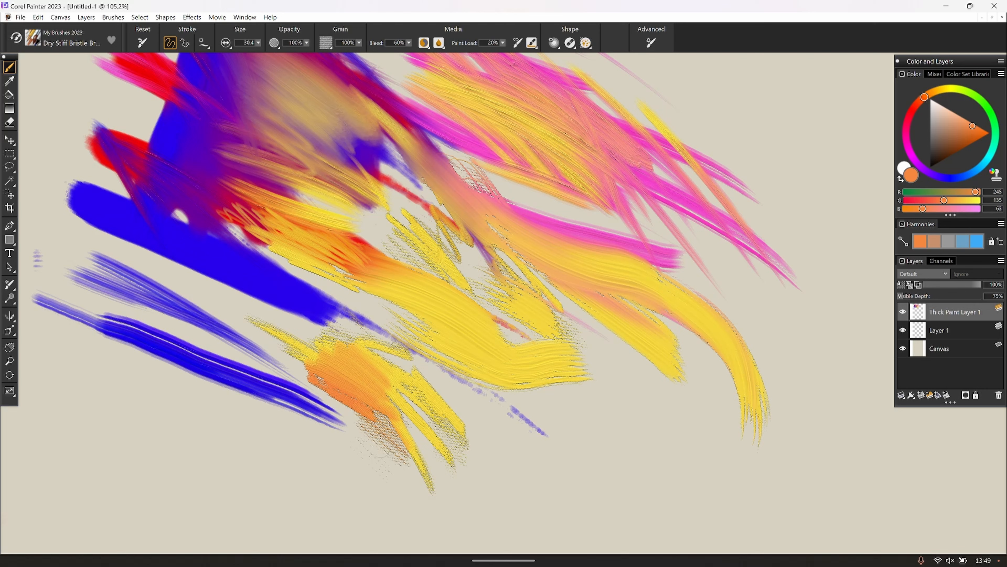
Switch to the Wide Grainy Flat Brush from My Brushes 2023 and lay broad orange strokes beneath the thin blue strokes
click(33, 38)
click(154, 248)
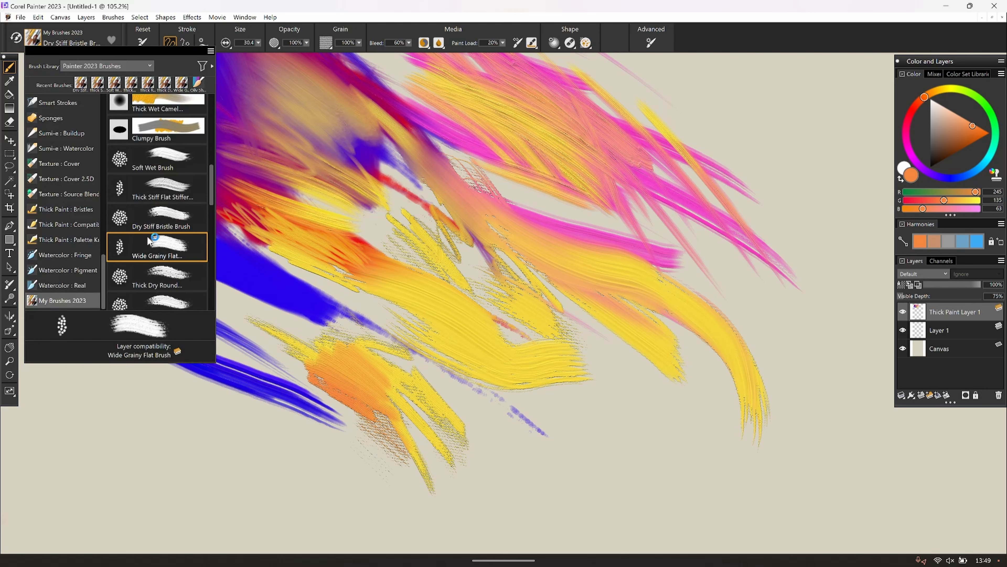
drag(360, 472, 206, 397)
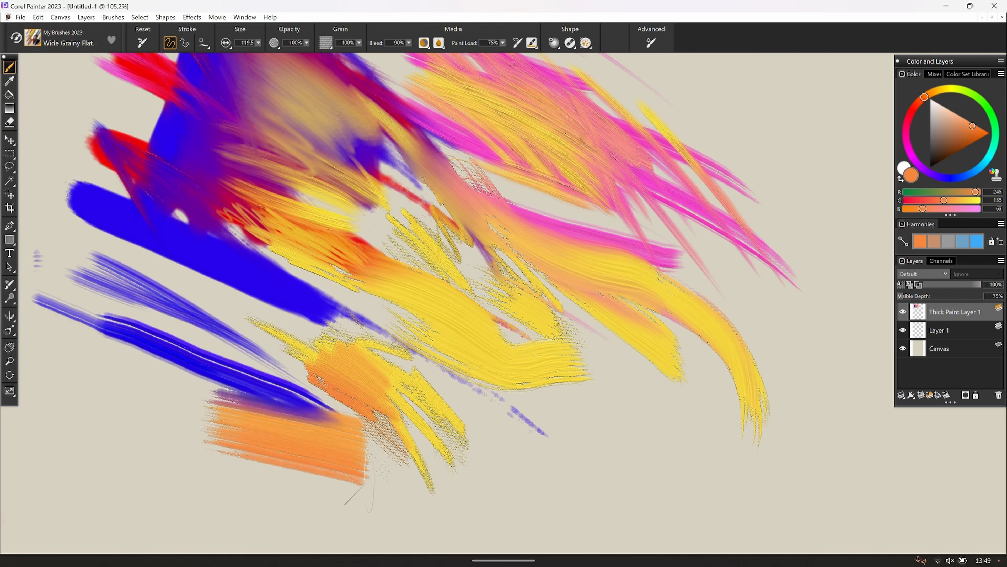
drag(353, 496, 91, 449)
mouse_move(288, 470)
mouse_down()
mouse_move(89, 337)
mouse_move(476, 482)
mouse_up()
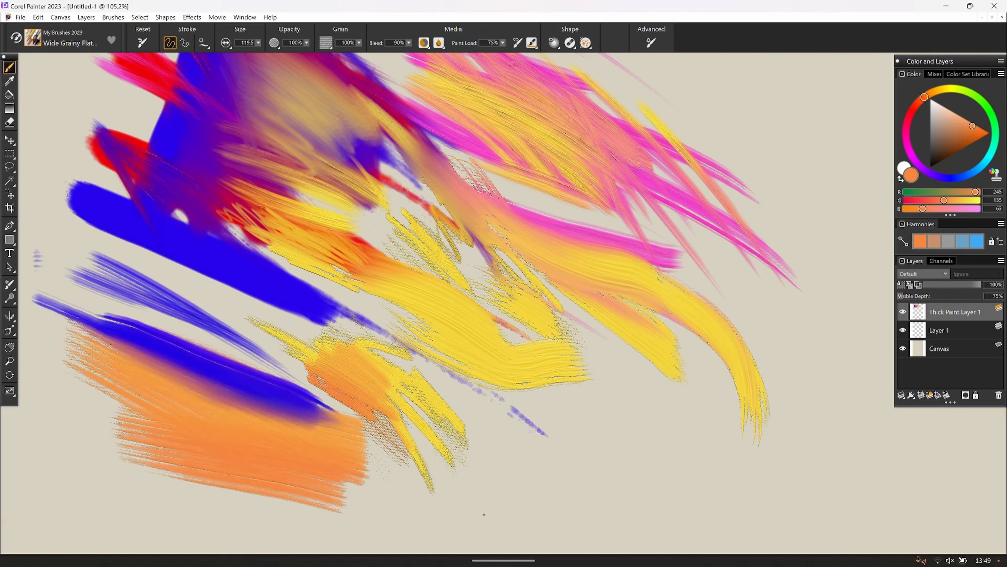
Drag wide orange strokes through the blue streaks, the yellow patch and the dashed blue tail, extending them onto bare canvas
drag(298, 379, 36, 256)
drag(187, 278, 452, 391)
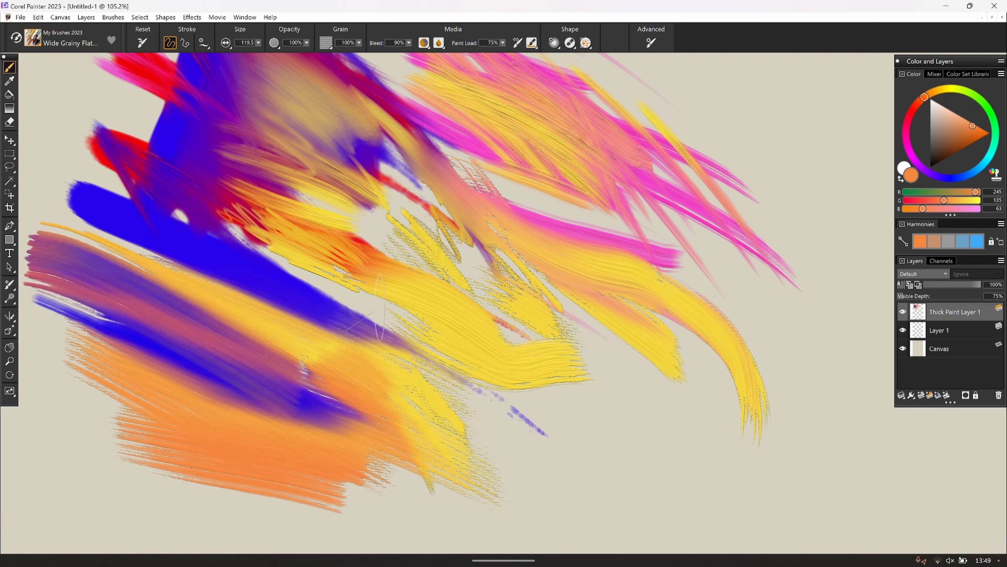
drag(368, 310, 127, 216)
mouse_move(517, 420)
mouse_down()
mouse_move(682, 460)
mouse_move(924, 496)
mouse_up()
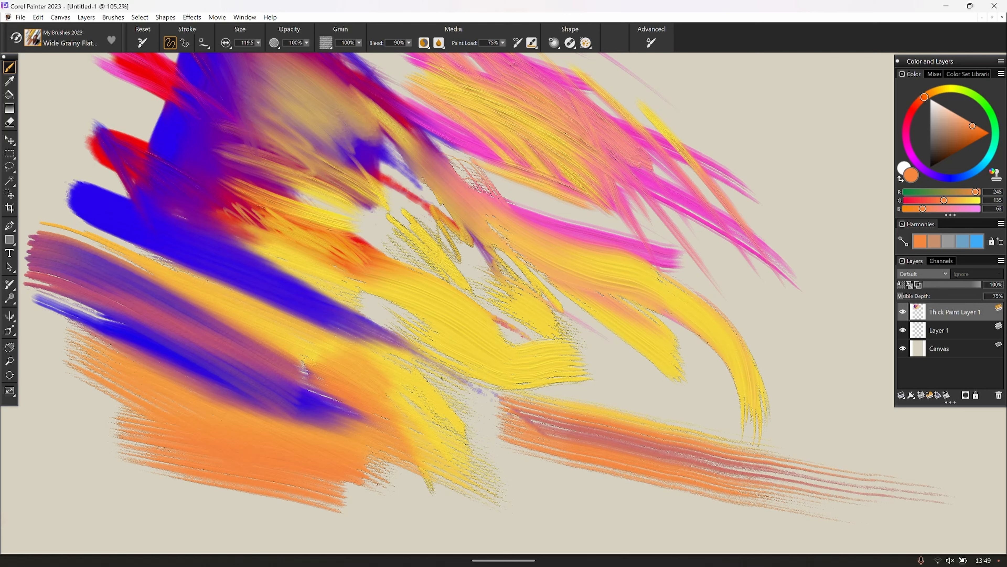
drag(470, 413, 242, 234)
drag(628, 383, 889, 491)
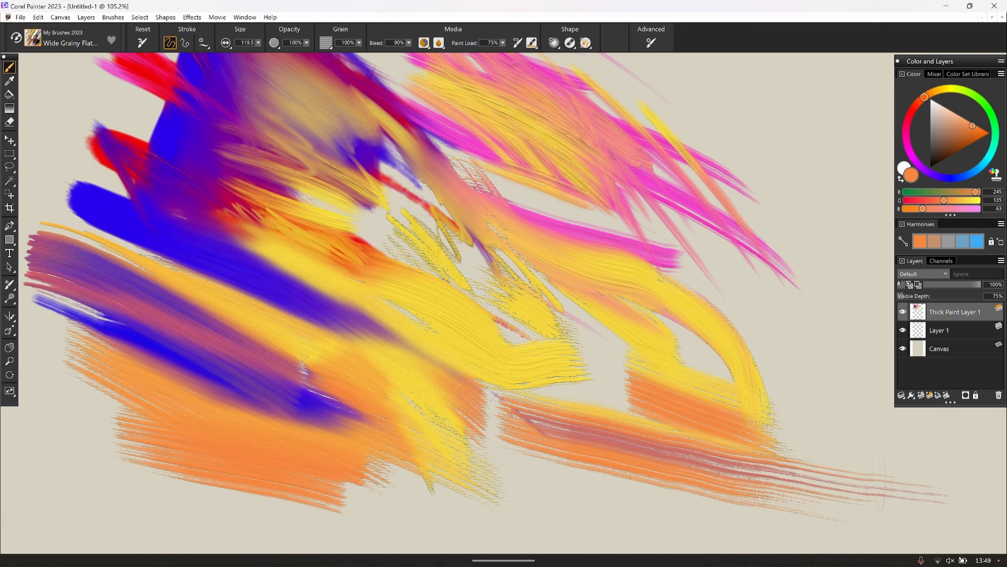
Paint a separate grainy orange patch beyond the pink streaks, and blend wide strokes across the yellow area and pink streaks
mouse_move(726, 93)
mouse_down()
mouse_move(734, 111)
mouse_move(856, 204)
mouse_up()
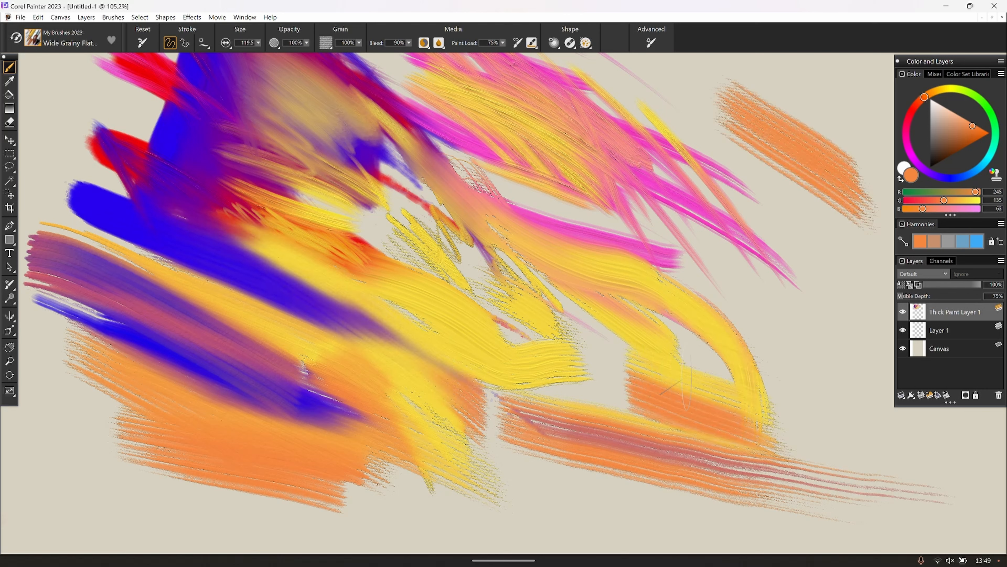
drag(809, 350, 574, 369)
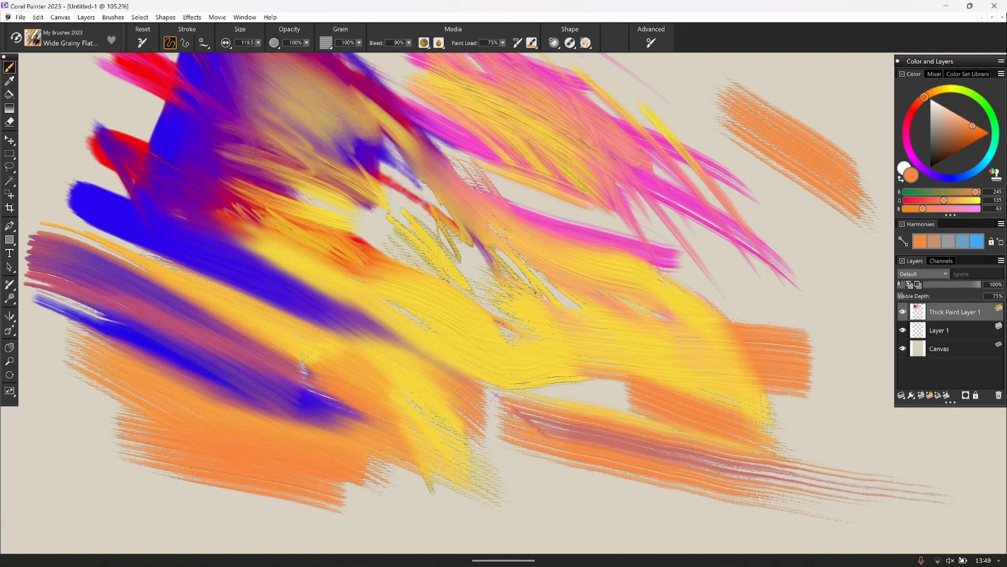
drag(468, 234, 540, 285)
drag(405, 217, 541, 283)
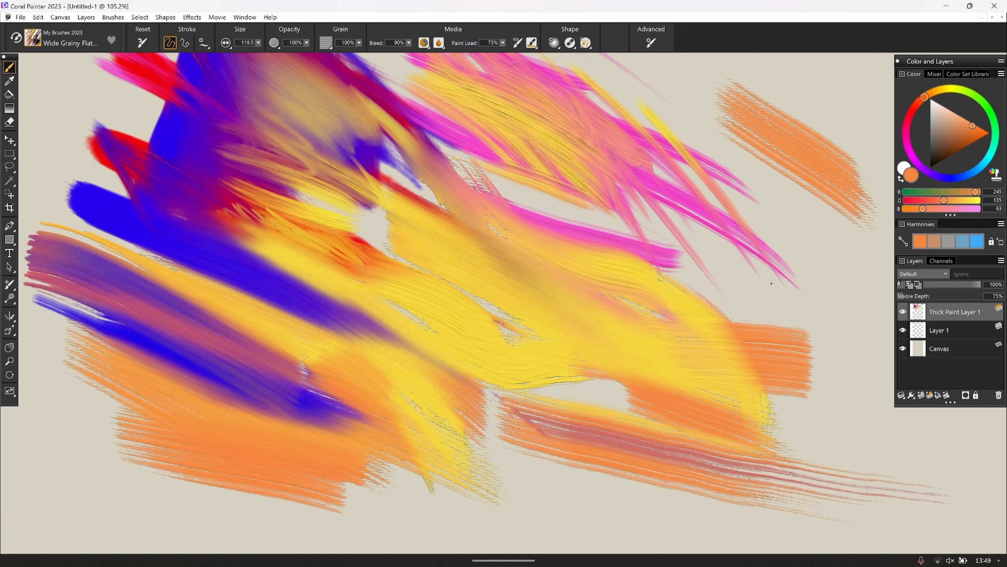
drag(767, 289, 550, 234)
mouse_move(794, 291)
mouse_down()
mouse_move(702, 208)
mouse_move(452, 179)
mouse_up()
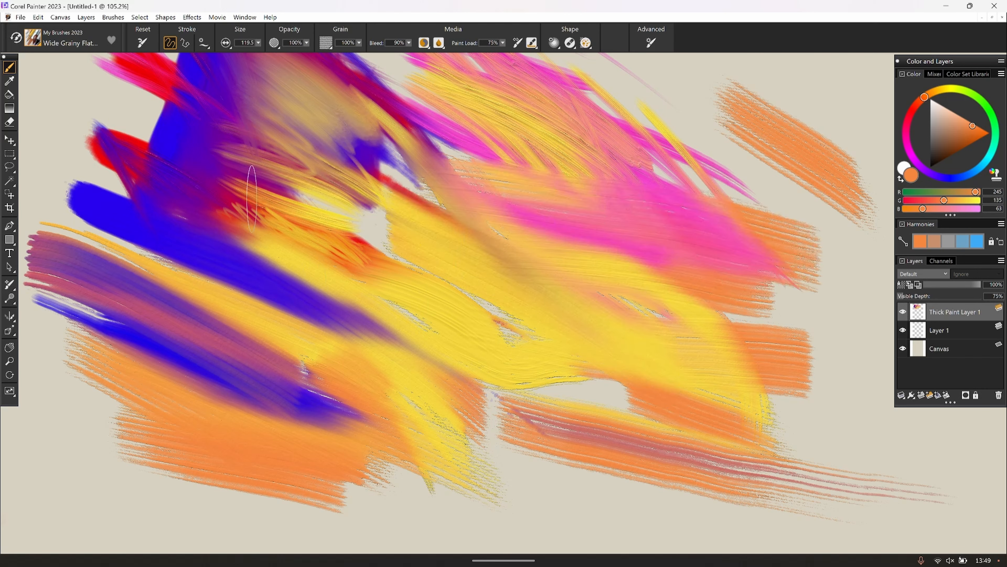
Sweep wide grainy orange strokes beside the yellow area and along the painting's lower edge, with a short diagonal at its lower-left corner
drag(826, 372, 737, 276)
mouse_move(940, 452)
mouse_down()
mouse_move(702, 451)
mouse_move(171, 475)
mouse_up()
mouse_move(99, 437)
mouse_down()
mouse_move(187, 492)
mouse_move(541, 500)
mouse_move(904, 530)
mouse_up()
mouse_move(47, 494)
mouse_down()
mouse_move(119, 381)
mouse_move(155, 347)
mouse_up()
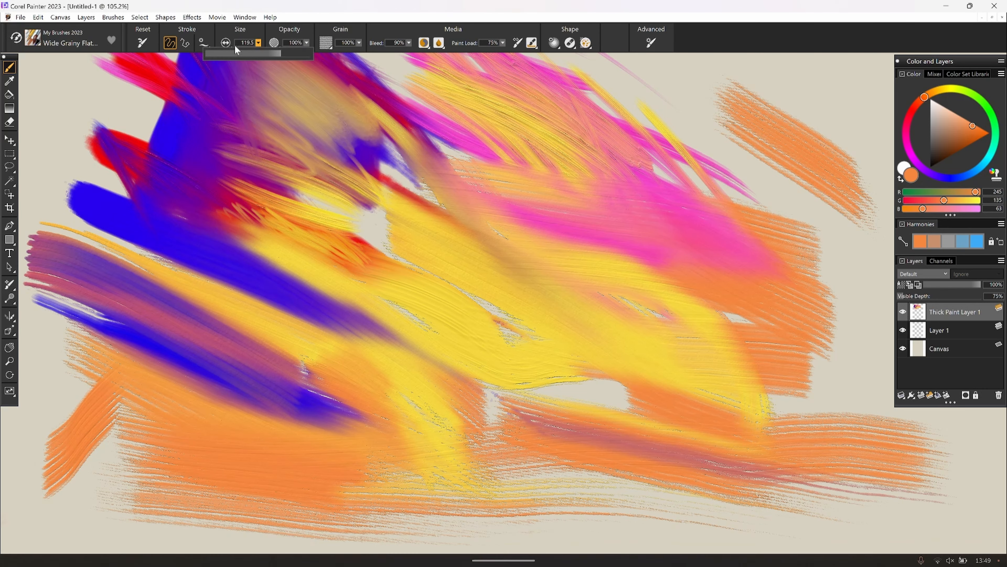
Set the brush size to 14.9, paint small orange strokes below the painting and blend in pinkish red (RGB 245, 63, 93)
drag(259, 42, 237, 48)
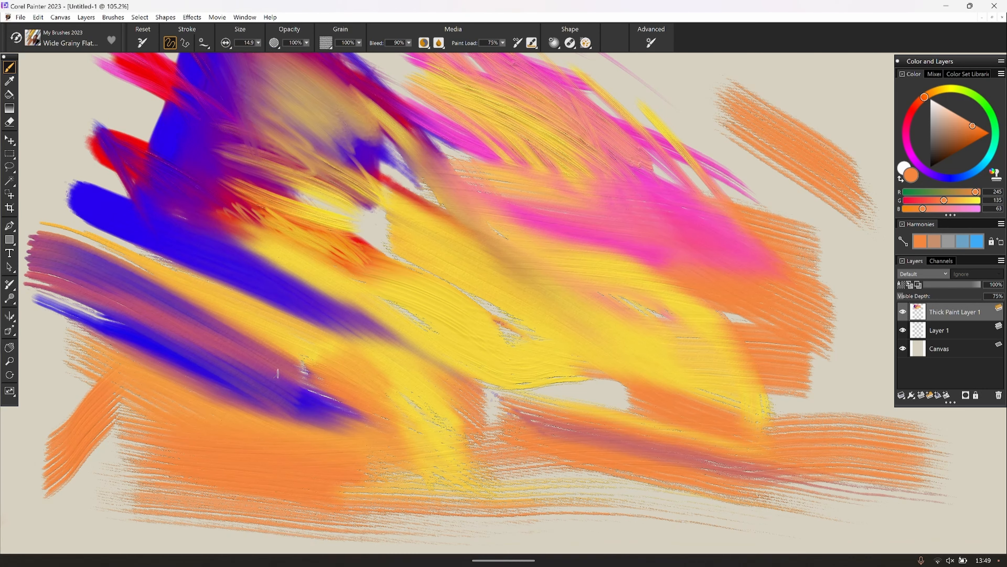
scroll(436, 320, down, 3)
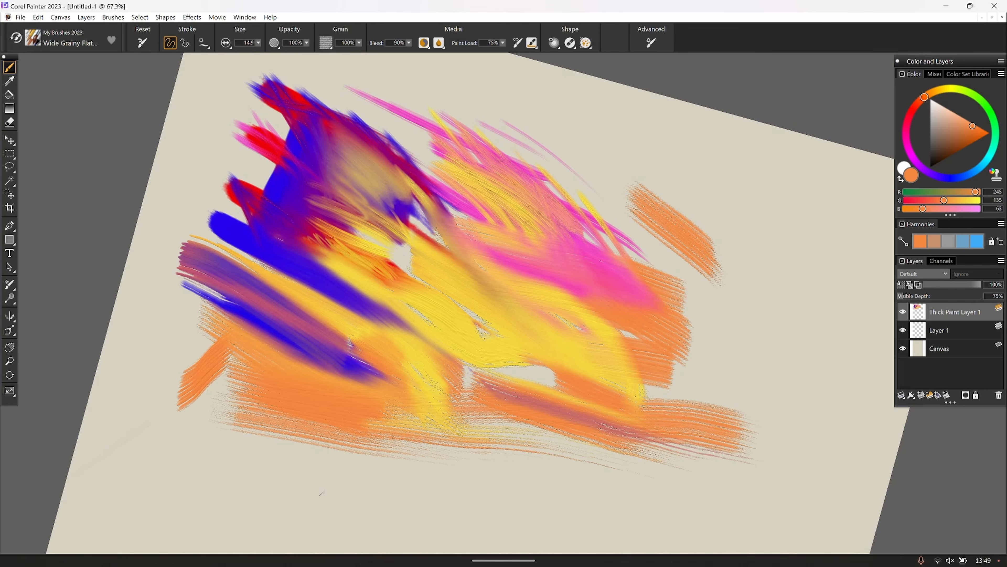
mouse_move(213, 454)
mouse_down()
mouse_move(283, 479)
mouse_move(165, 428)
mouse_move(309, 497)
mouse_up()
mouse_move(197, 472)
mouse_down()
mouse_move(253, 485)
mouse_move(198, 470)
mouse_move(190, 447)
mouse_up()
click(912, 113)
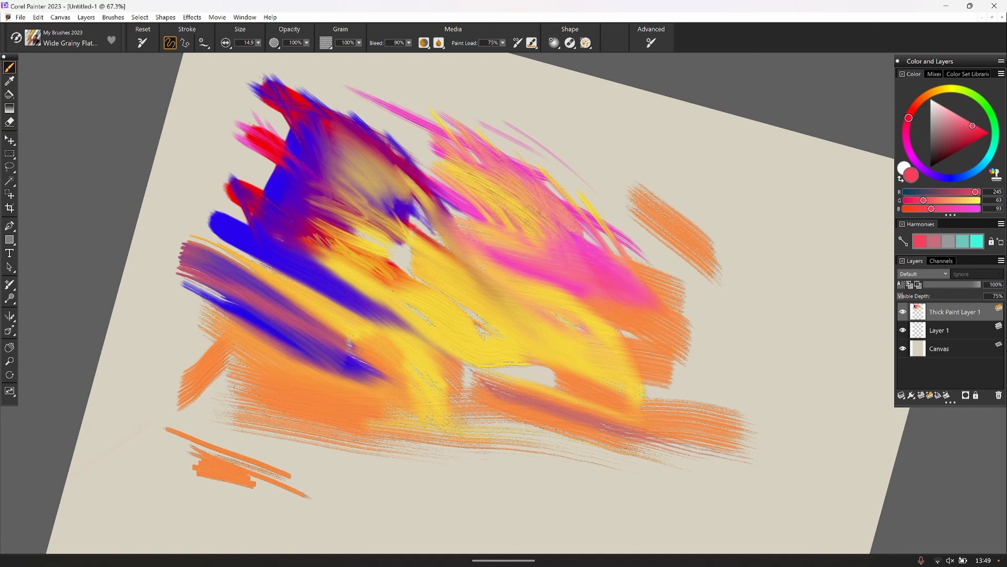
mouse_move(190, 484)
mouse_down()
mouse_move(242, 489)
mouse_move(193, 481)
mouse_move(238, 478)
mouse_move(206, 470)
mouse_up()
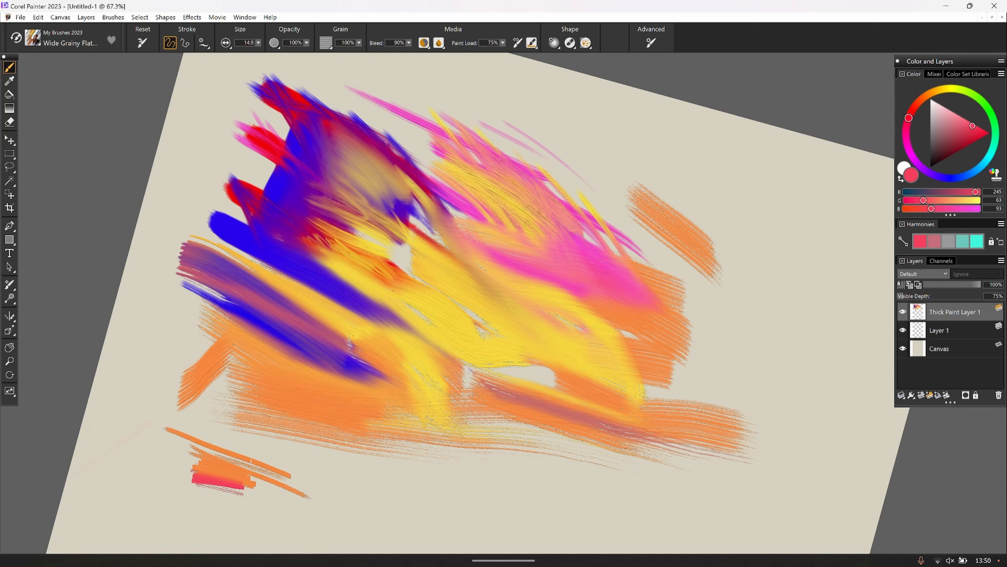
Switch to the Thick Dry Round brush from My Brushes 2023
click(35, 38)
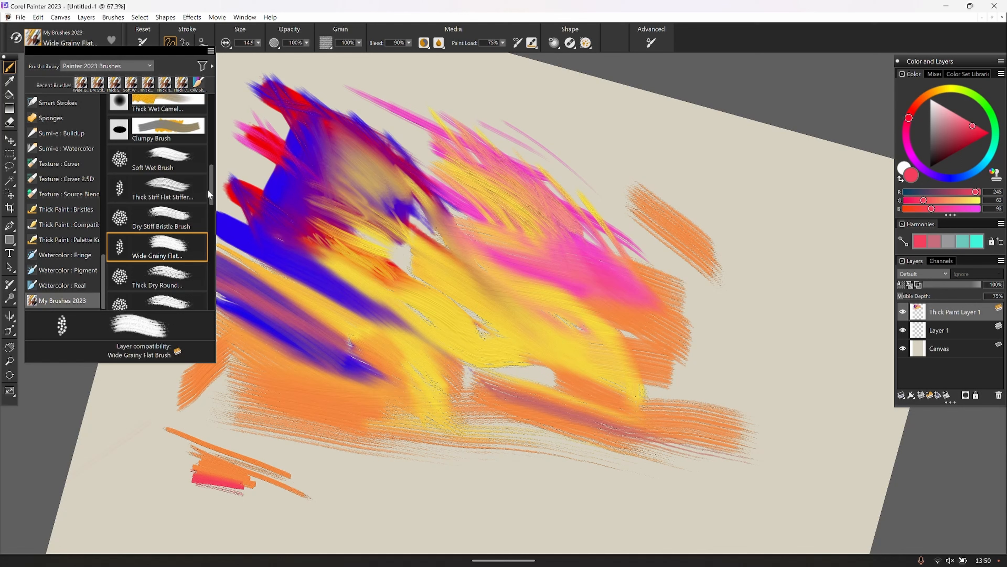
scroll(152, 181, down, 3)
click(153, 181)
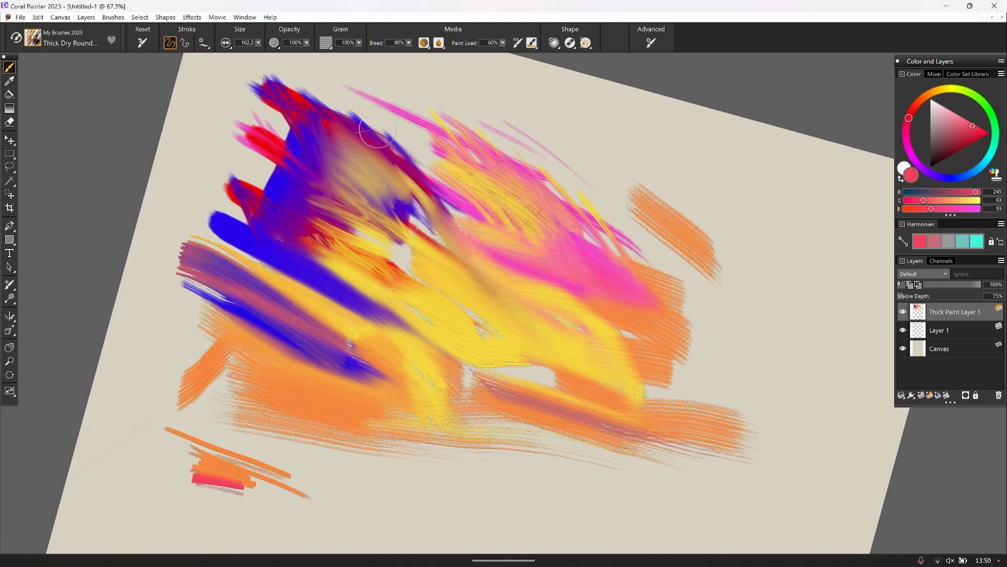
Reselect the Thick Dry Round brush from My Brushes 2023 and paint two pinkish-red strokes below the painting
click(35, 33)
click(149, 177)
click(35, 36)
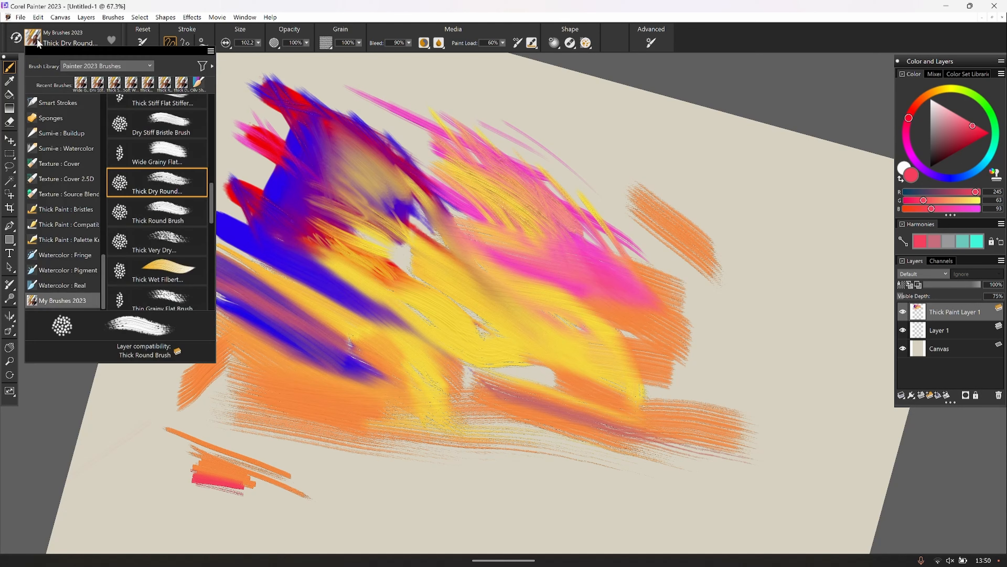
click(146, 175)
click(40, 39)
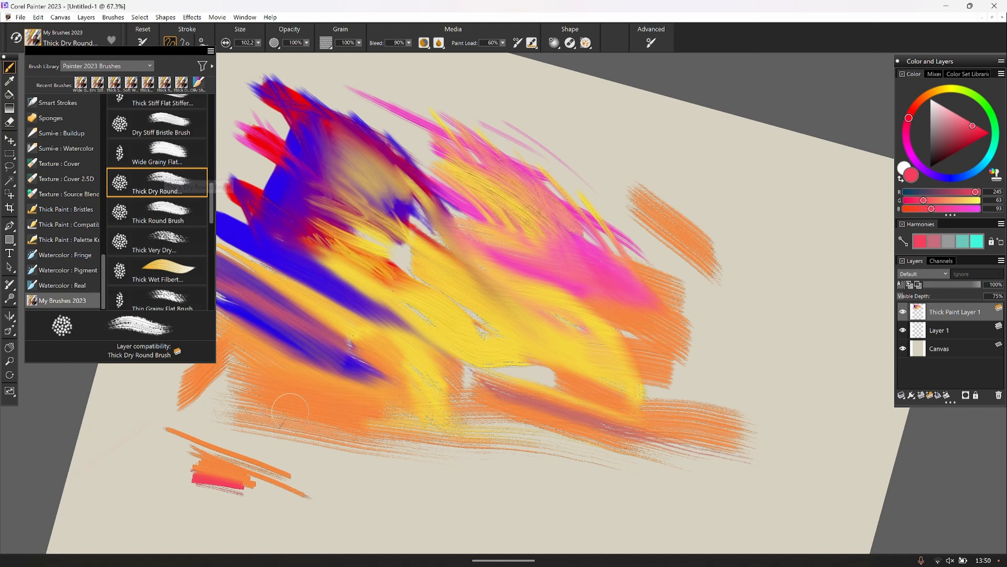
click(471, 503)
drag(331, 446, 460, 496)
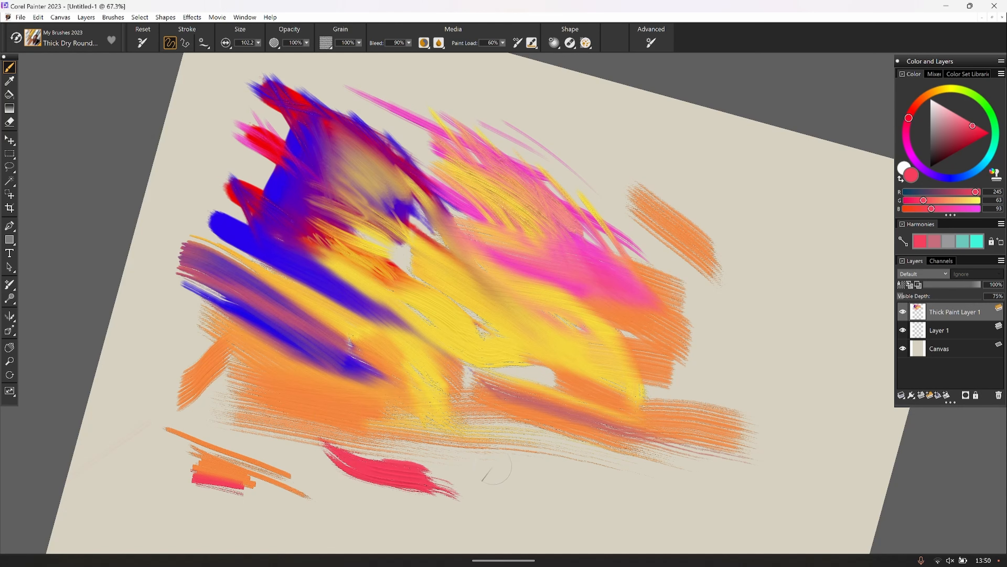
drag(483, 473, 647, 516)
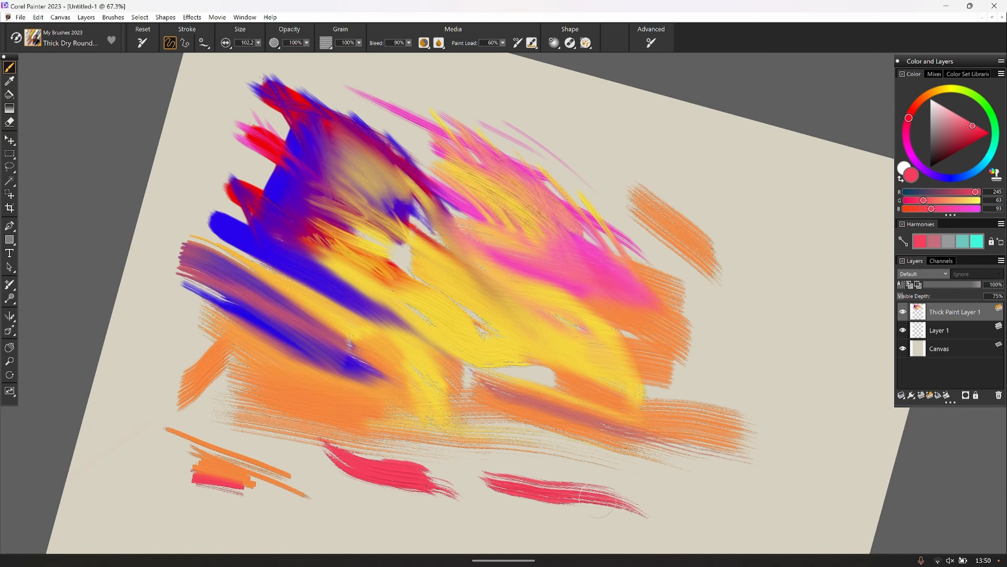
Paint thin vertical pinkish-red strokes beyond the separate orange patch, with a dense curved vertical patch beside them
mouse_move(771, 328)
mouse_down()
mouse_move(762, 265)
mouse_move(764, 177)
mouse_up()
mouse_move(746, 230)
mouse_down()
mouse_move(738, 339)
mouse_move(745, 302)
mouse_up()
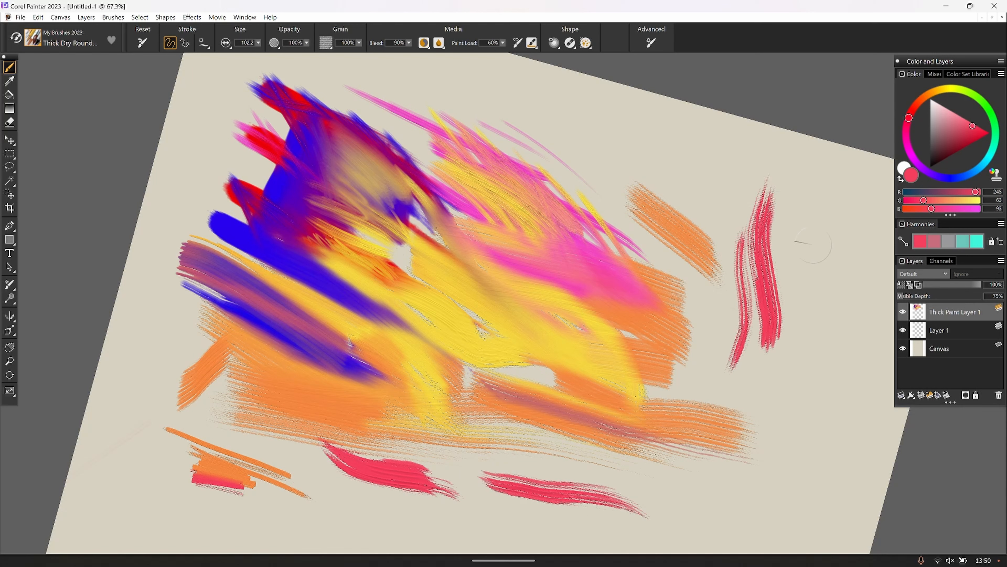
drag(809, 251, 782, 395)
drag(789, 191, 778, 294)
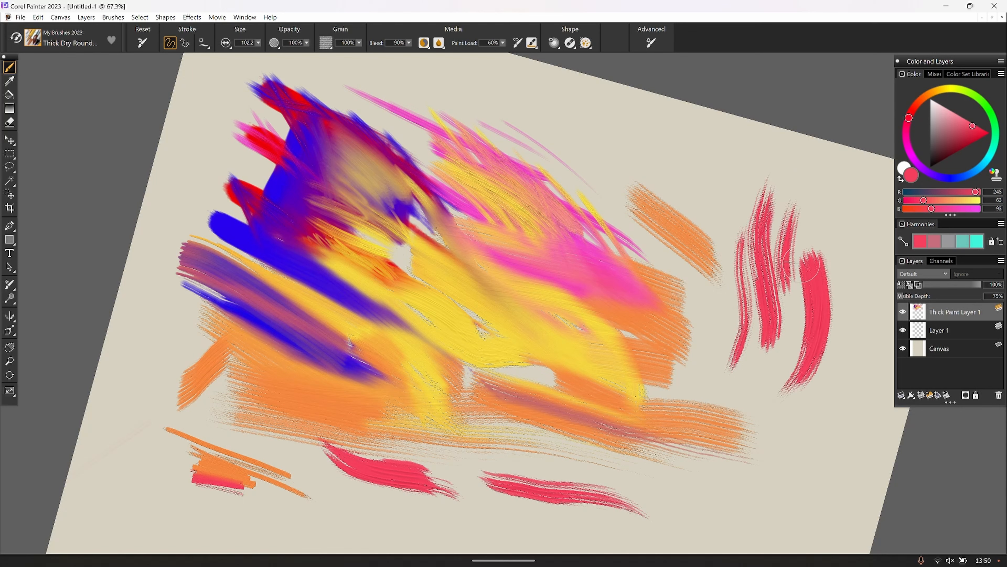
drag(846, 229, 853, 277)
mouse_move(815, 428)
mouse_down()
mouse_move(849, 254)
mouse_move(797, 439)
mouse_up()
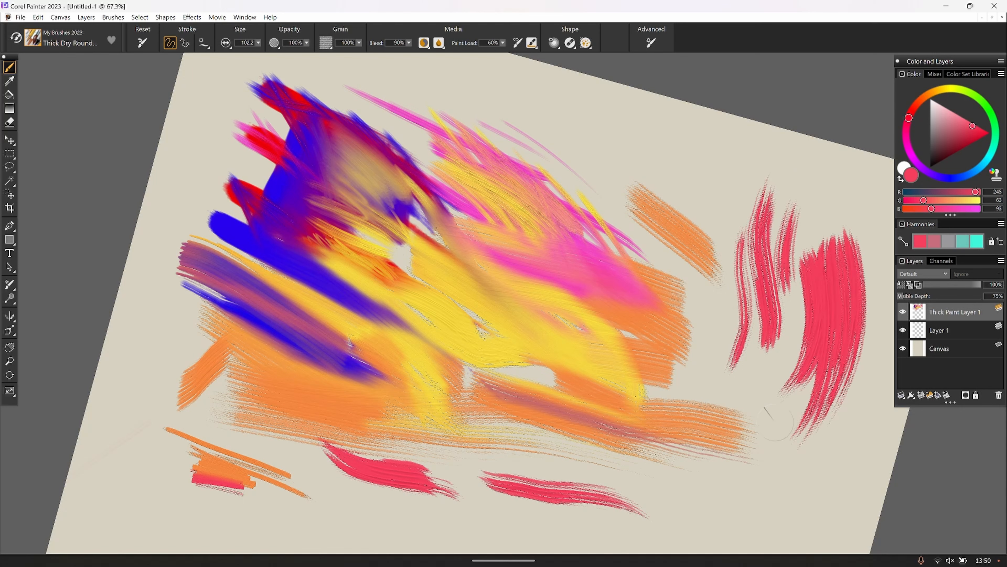
Fill the gap between the vertical pinkish-red strokes and the dense patch with long upward strokes reaching above the patch
drag(803, 262, 795, 297)
drag(741, 452, 805, 283)
drag(762, 369, 817, 204)
drag(793, 260, 829, 156)
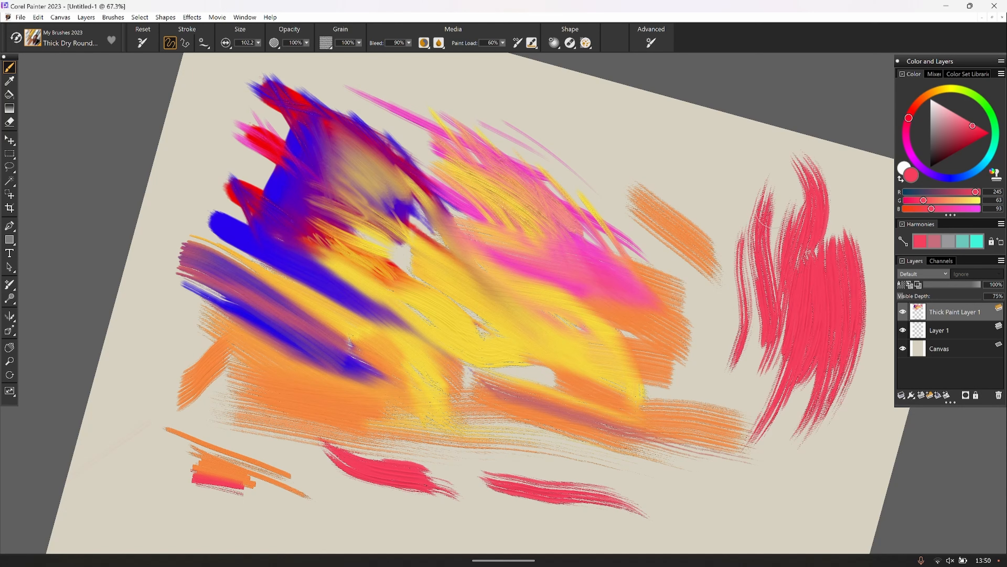
Sweep curved pinkish-red strokes over the top of the vertical strokes and across the separate orange patch, forming a broad arc
drag(827, 256, 714, 120)
drag(644, 133, 776, 329)
drag(698, 139, 799, 262)
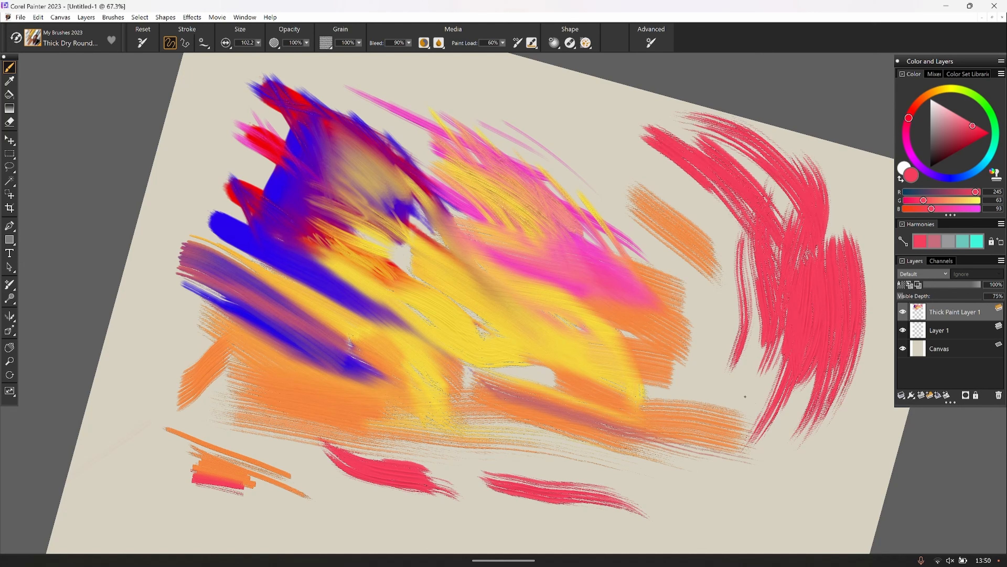
drag(638, 138, 746, 325)
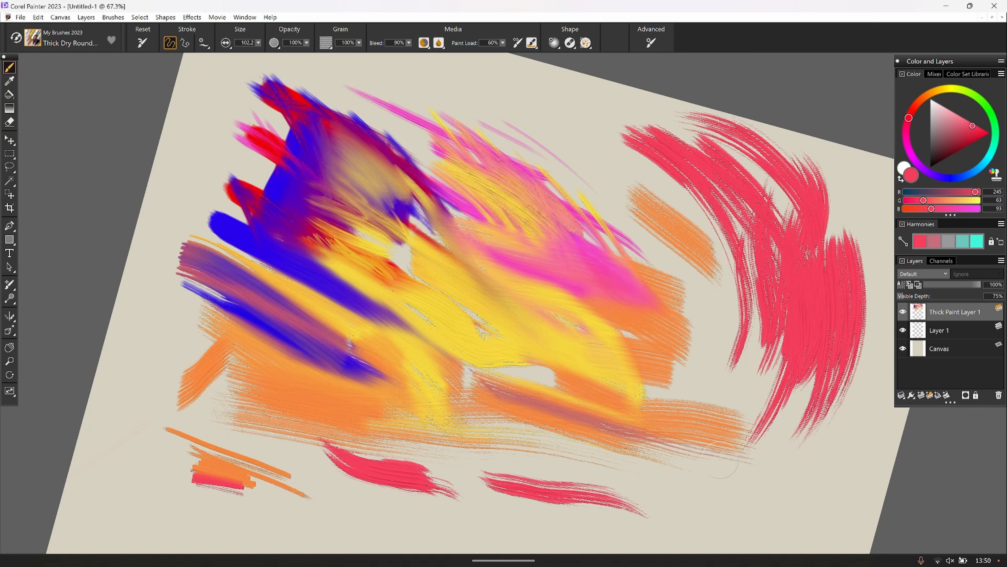
drag(561, 117, 690, 222)
drag(621, 135, 746, 357)
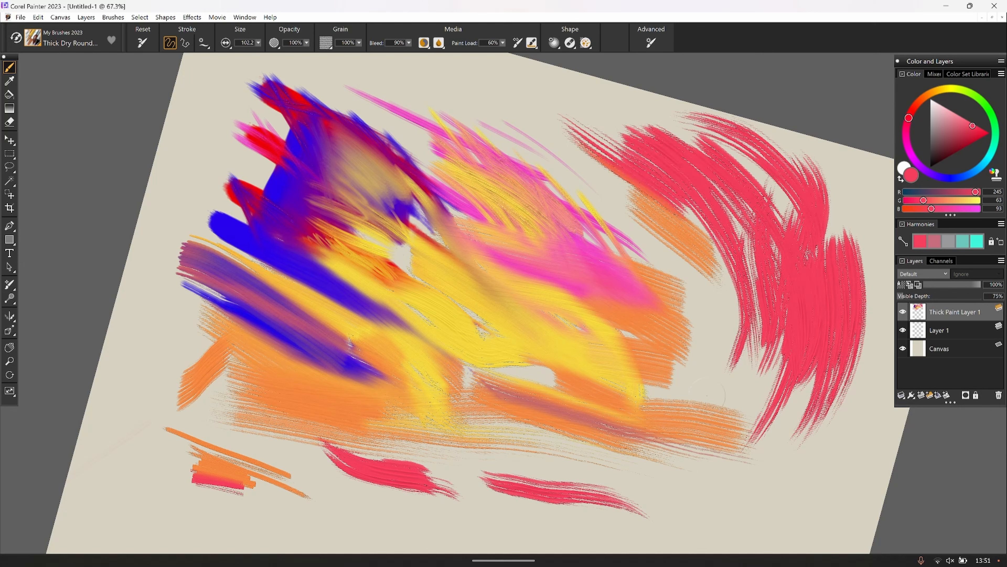
drag(682, 204, 743, 385)
drag(709, 179, 771, 395)
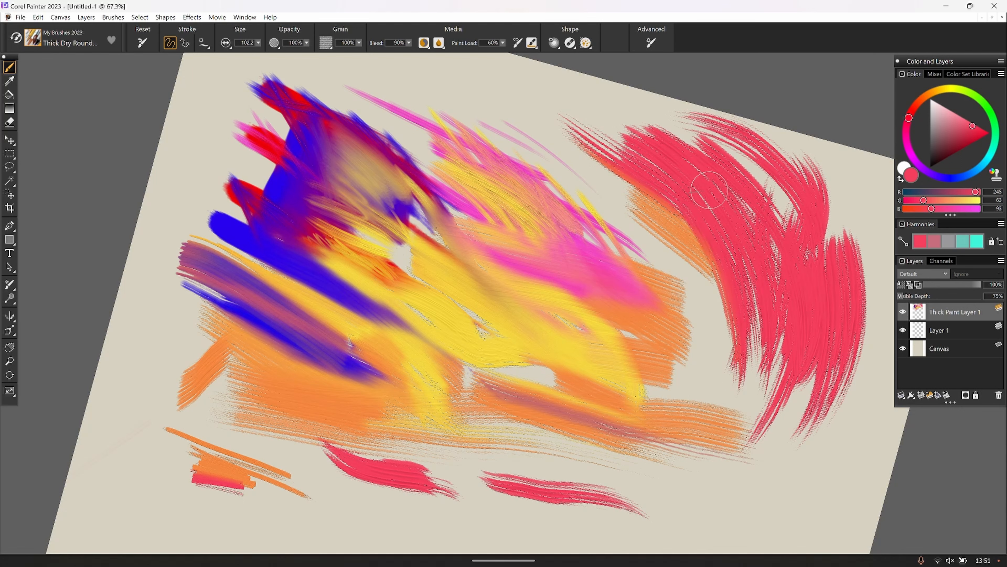
Extend the red arc's inner side down across the orange strokes, and pull orange upward into the red with long vertical strokes
drag(728, 258, 694, 409)
drag(717, 298, 676, 448)
drag(713, 329, 685, 476)
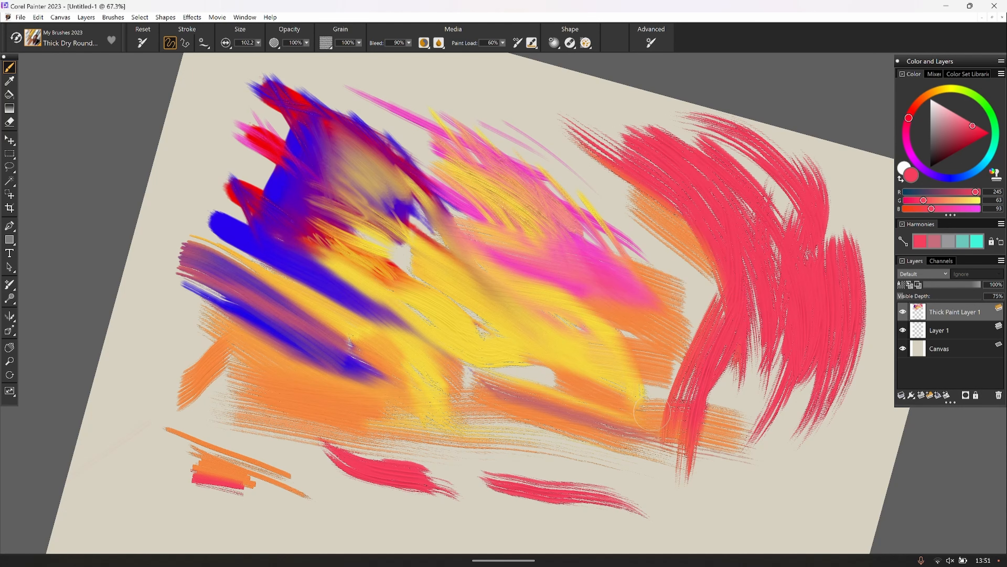
drag(684, 406, 652, 369)
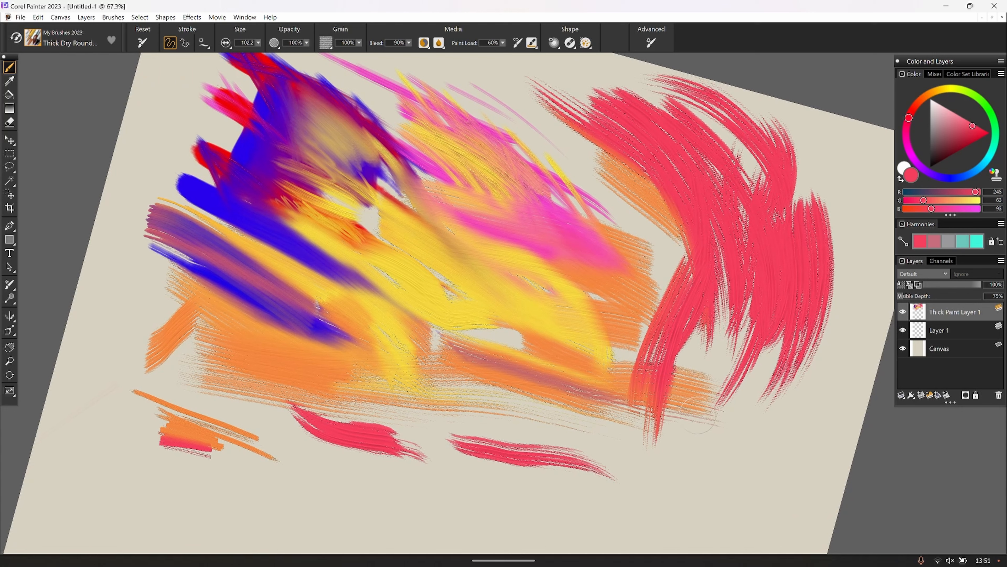
mouse_move(697, 412)
mouse_down()
mouse_move(722, 215)
mouse_move(705, 351)
mouse_move(697, 189)
mouse_up()
drag(733, 394, 742, 305)
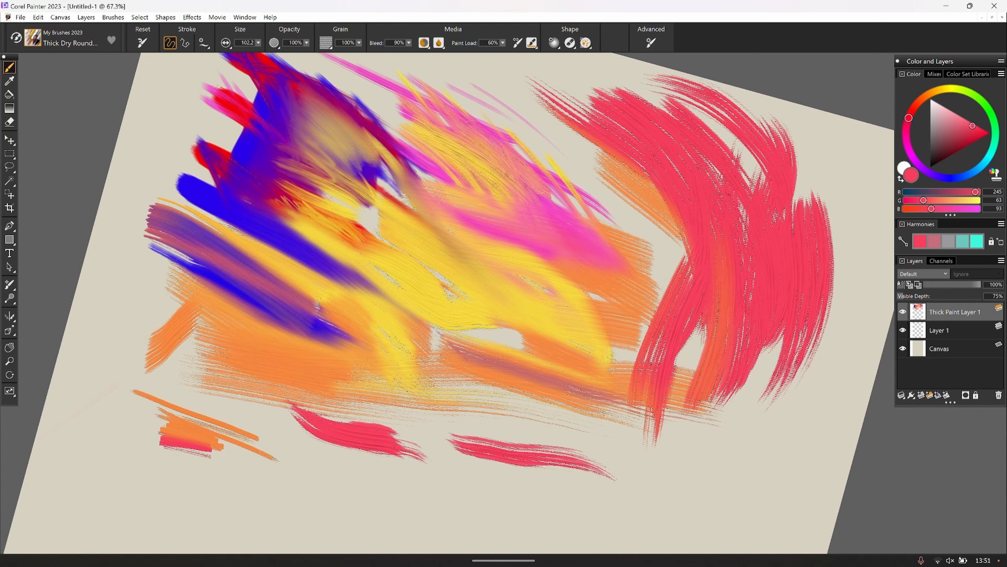
drag(749, 411, 761, 316)
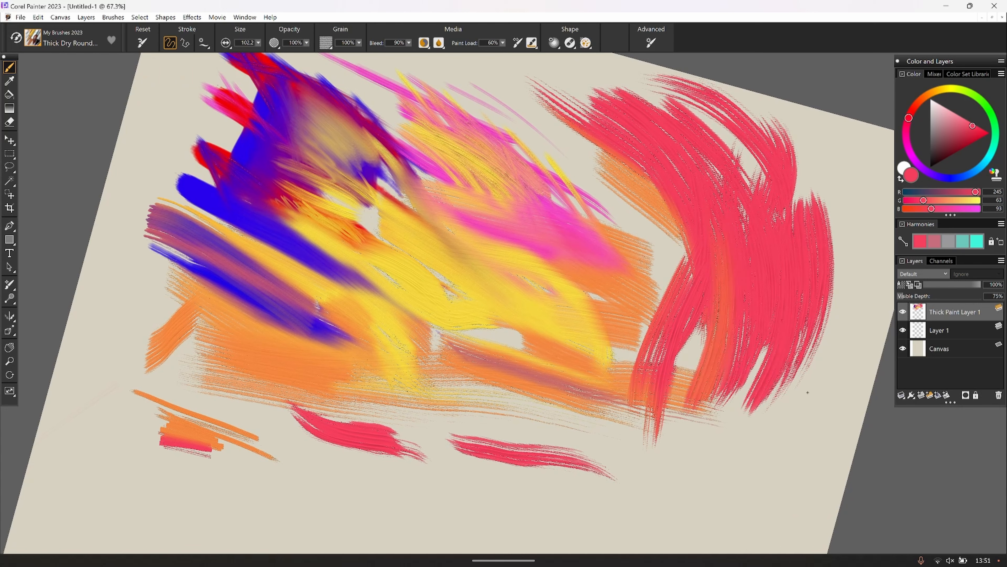
Widen the red arc along its outer and lower edges with long curved upward strokes
drag(795, 435, 849, 227)
drag(770, 432, 815, 319)
drag(821, 361, 833, 274)
mouse_move(789, 455)
mouse_down()
mouse_move(830, 345)
mouse_move(847, 173)
mouse_up()
drag(831, 247, 789, 117)
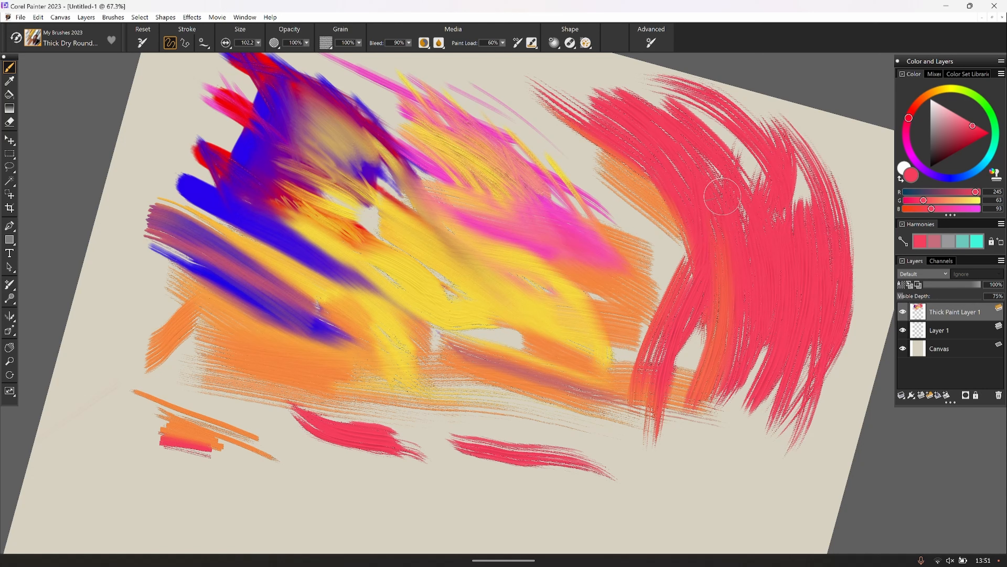
Change the colour to orange (RGB 245, 148, 63) and blend curved strokes along the red arc's outer edge
click(928, 96)
drag(788, 161, 803, 301)
drag(813, 234, 807, 329)
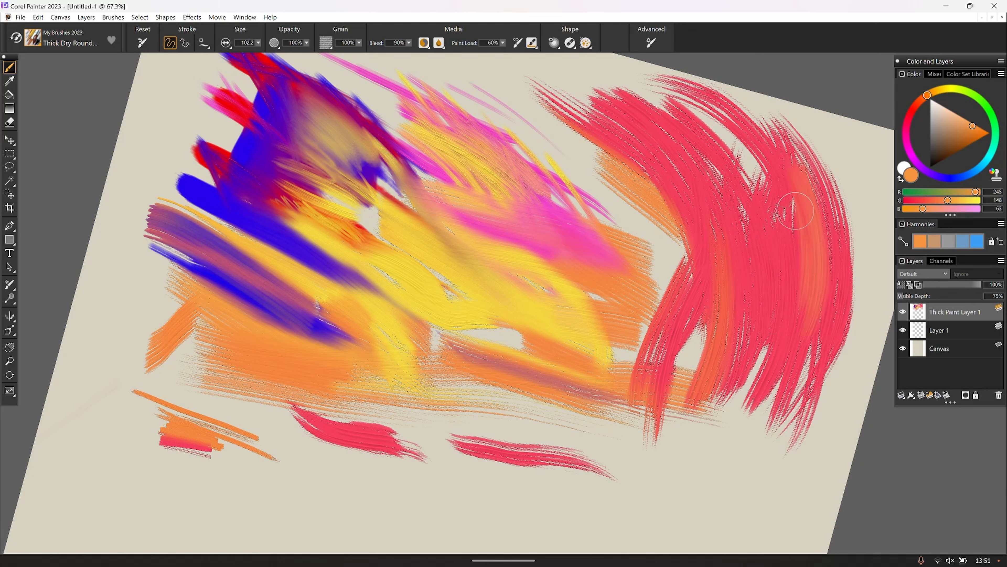
mouse_move(817, 159)
mouse_down()
mouse_move(853, 339)
mouse_move(877, 270)
mouse_move(884, 314)
mouse_up()
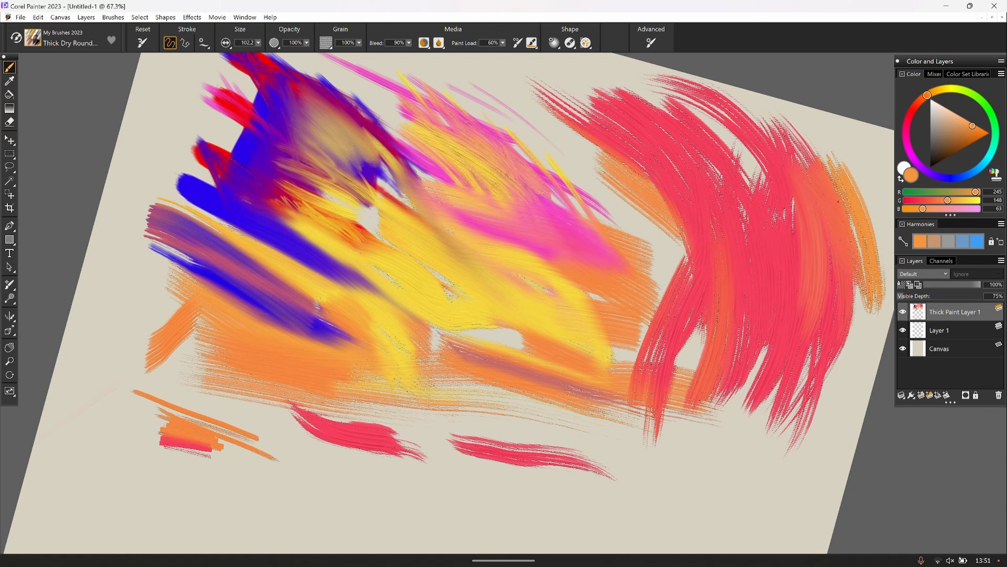
drag(851, 213, 866, 268)
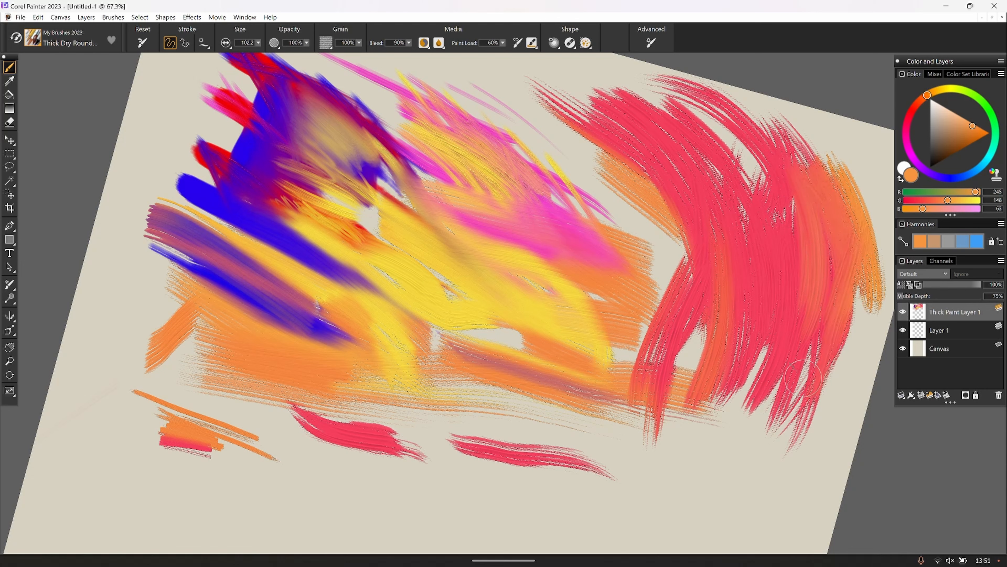
Blend long orange strokes across the red arc's top and inner side, pulling streaked ends below it and over the nearby pink streaks
drag(613, 65, 730, 154)
mouse_move(655, 111)
mouse_down()
mouse_move(726, 135)
mouse_move(757, 159)
mouse_move(741, 199)
mouse_move(712, 182)
mouse_move(682, 138)
mouse_up()
mouse_move(751, 216)
mouse_down()
mouse_move(765, 267)
mouse_move(790, 186)
mouse_move(783, 175)
mouse_up()
mouse_move(667, 98)
mouse_down()
mouse_move(587, 103)
mouse_move(479, 49)
mouse_move(637, 161)
mouse_move(633, 171)
mouse_move(543, 115)
mouse_move(477, 90)
mouse_move(675, 238)
mouse_move(606, 161)
mouse_move(654, 369)
mouse_move(697, 294)
mouse_move(690, 477)
mouse_move(659, 515)
mouse_up()
mouse_move(704, 475)
mouse_down()
mouse_move(695, 429)
mouse_move(653, 515)
mouse_move(793, 377)
mouse_move(759, 449)
mouse_move(765, 472)
mouse_move(864, 329)
mouse_move(849, 289)
mouse_up()
drag(756, 361, 685, 475)
drag(730, 326, 645, 506)
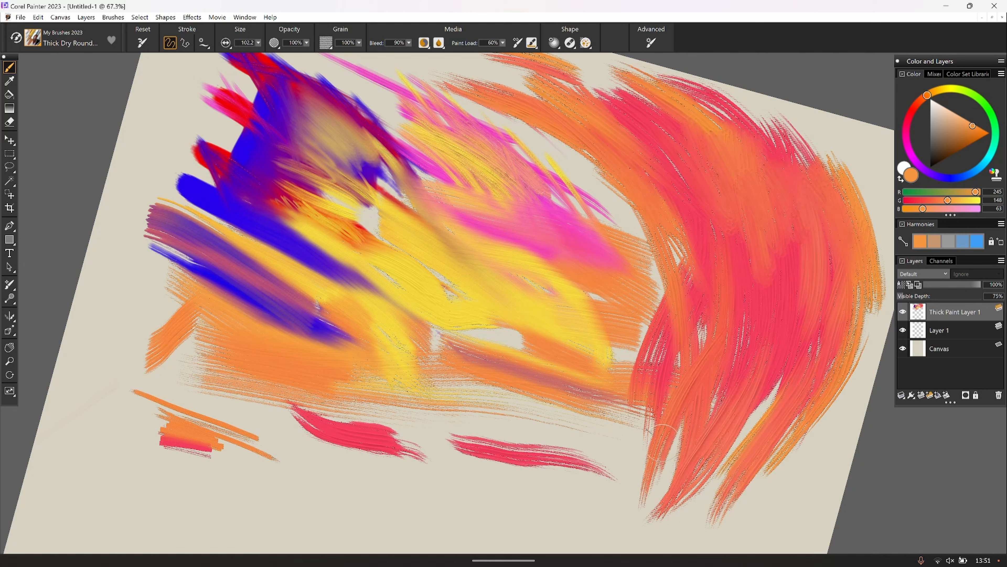
mouse_move(674, 329)
mouse_down()
mouse_move(624, 499)
mouse_move(654, 214)
mouse_move(460, 89)
mouse_up()
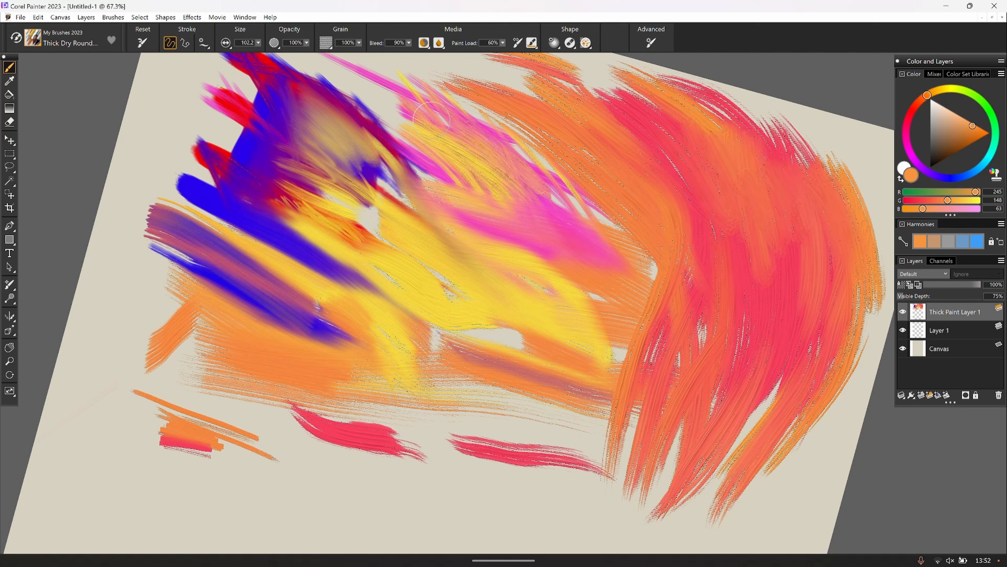
Browse the My Brushes 2023 category and switch to the Thick Wet Filbert brush
click(37, 42)
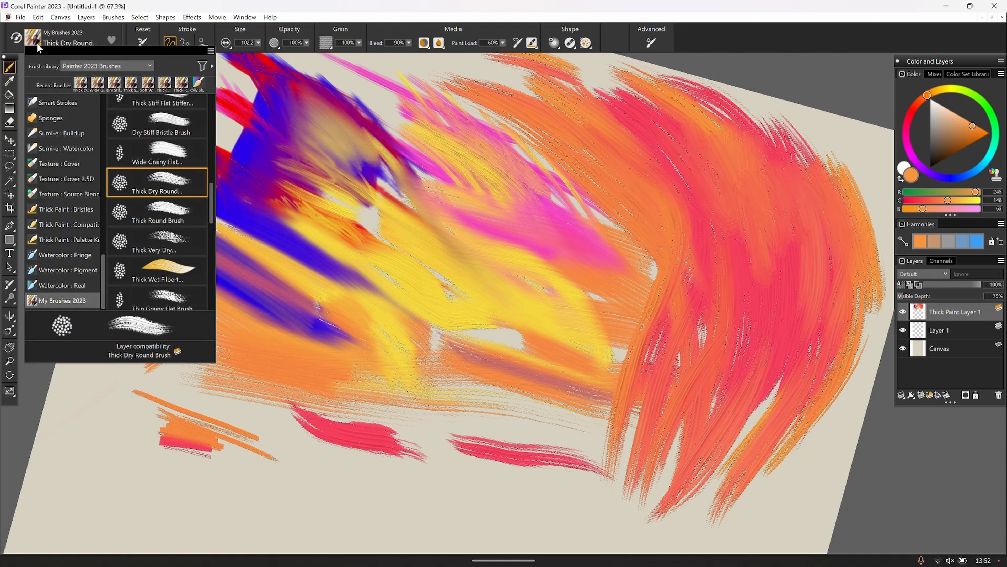
mouse_move(211, 216)
mouse_down()
mouse_move(211, 240)
mouse_move(210, 227)
mouse_up()
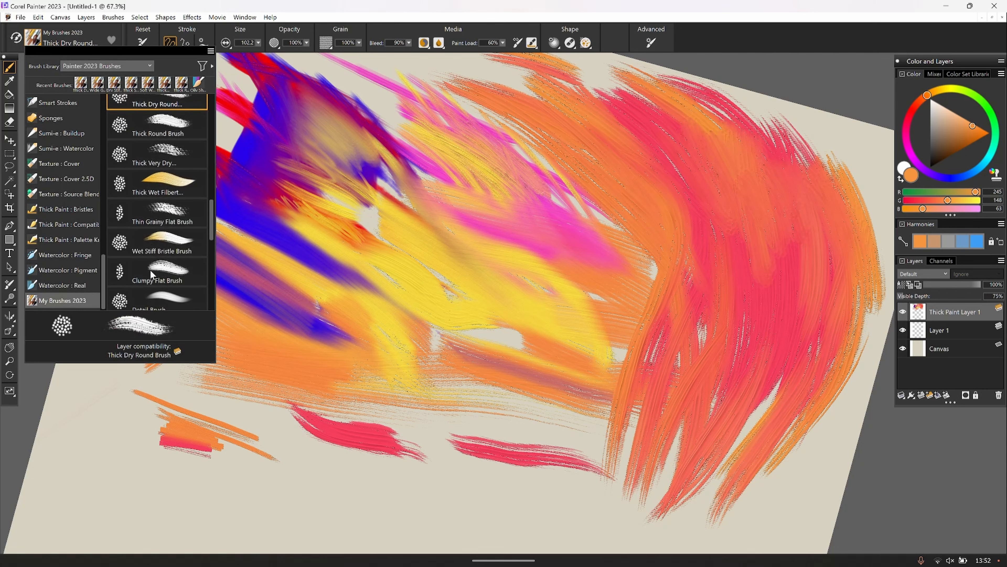
click(217, 222)
click(37, 40)
drag(210, 223, 207, 268)
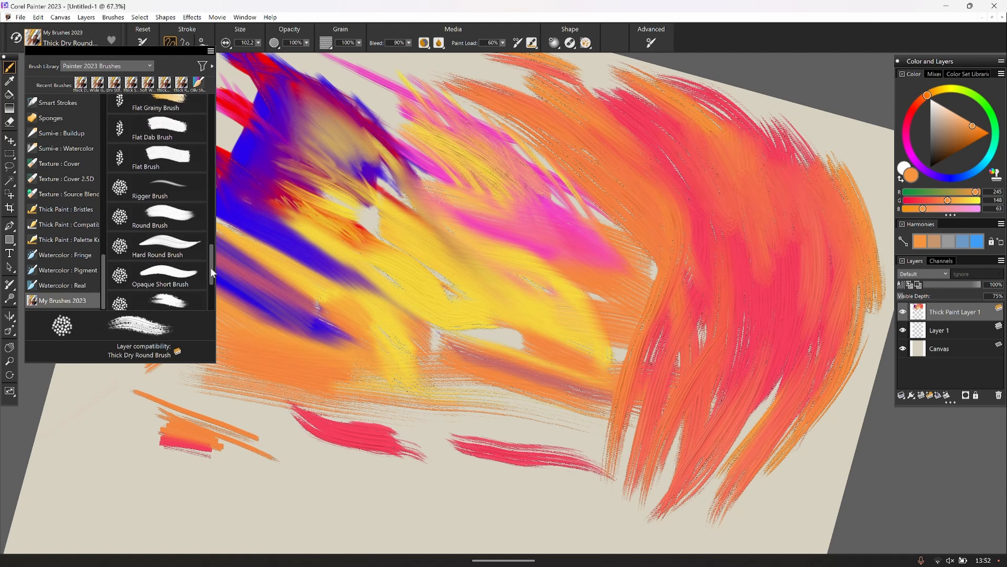
click(210, 266)
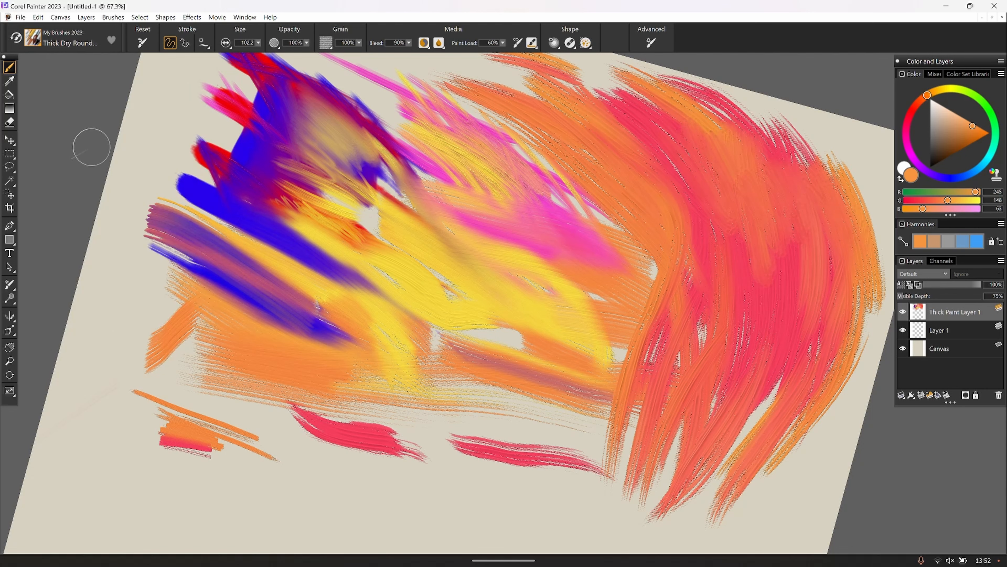
click(36, 41)
mouse_move(211, 275)
mouse_down()
mouse_move(205, 309)
mouse_move(200, 255)
mouse_up()
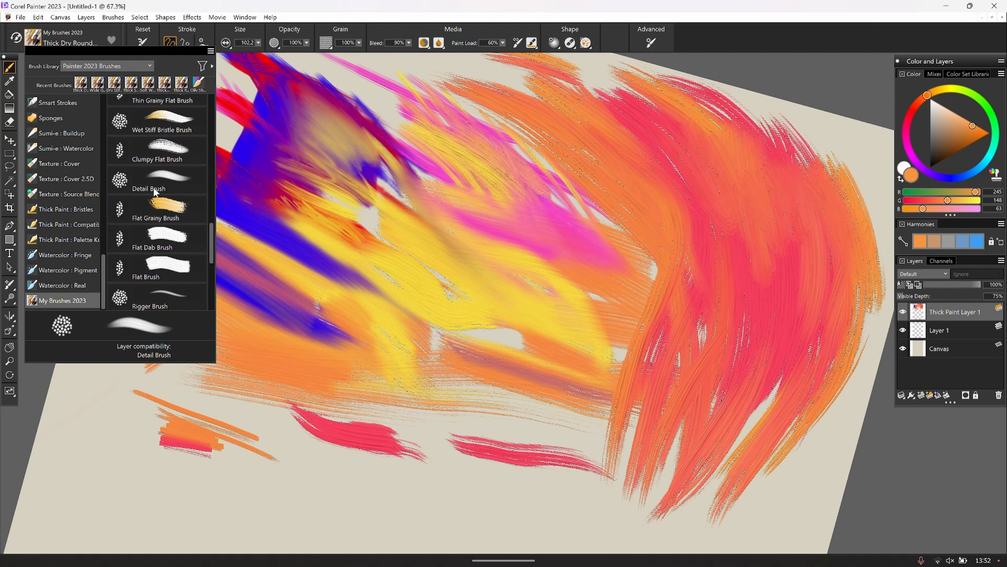
drag(211, 251, 209, 236)
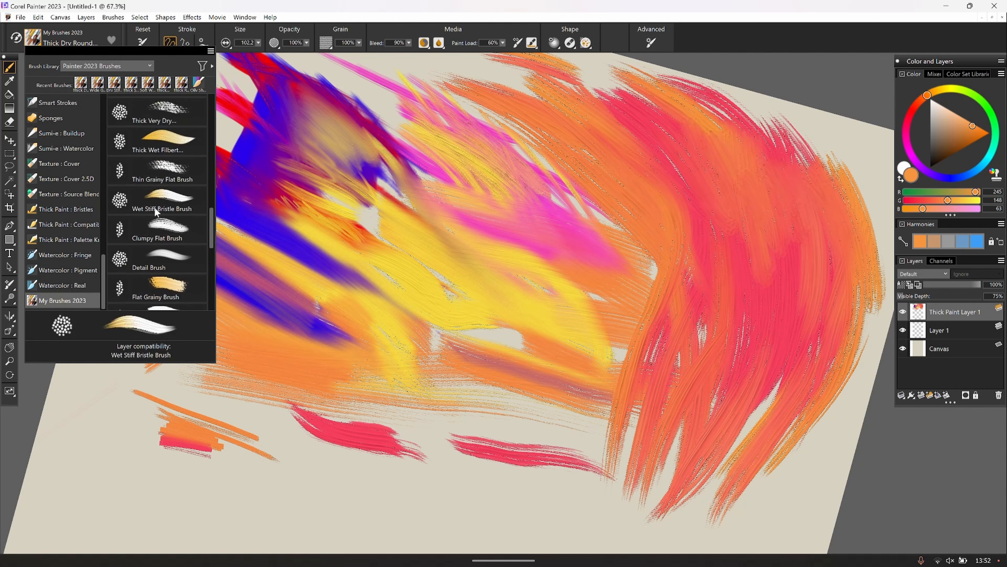
click(149, 138)
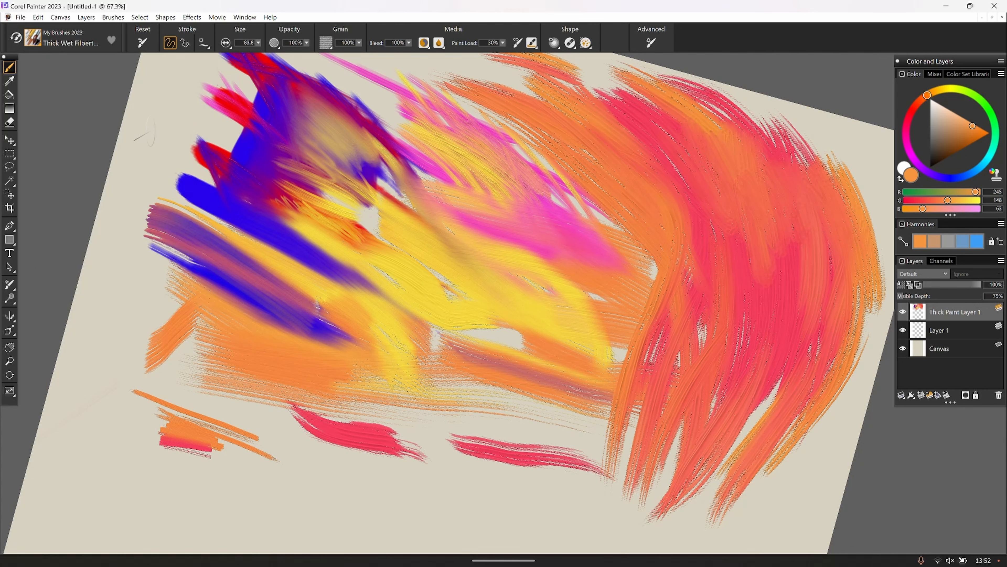
Paint short, soft orange strokes fanning out below the small orange and red sample at the painting's lower-left corner
drag(343, 497, 285, 469)
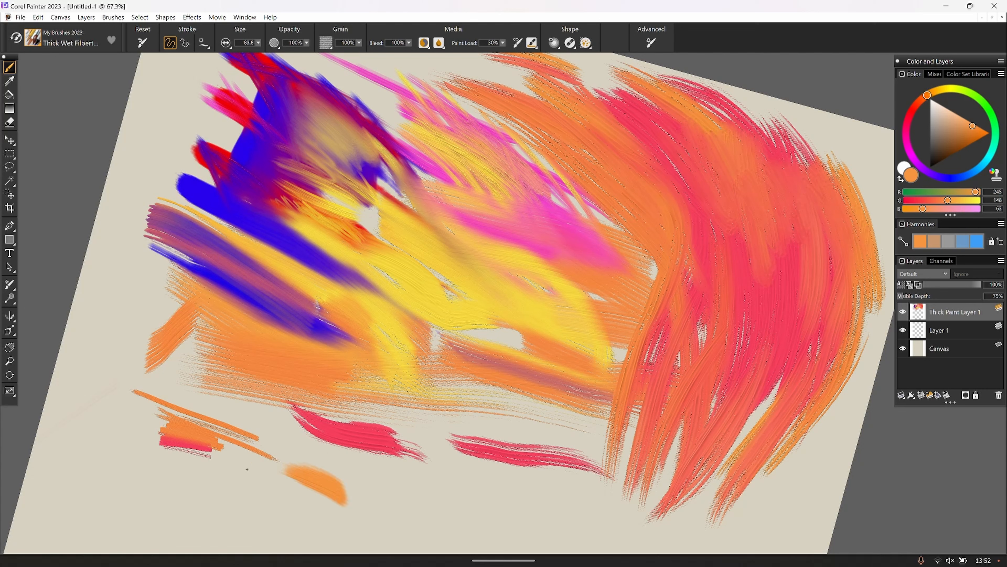
drag(324, 514, 250, 469)
drag(270, 510, 221, 450)
drag(223, 502, 209, 449)
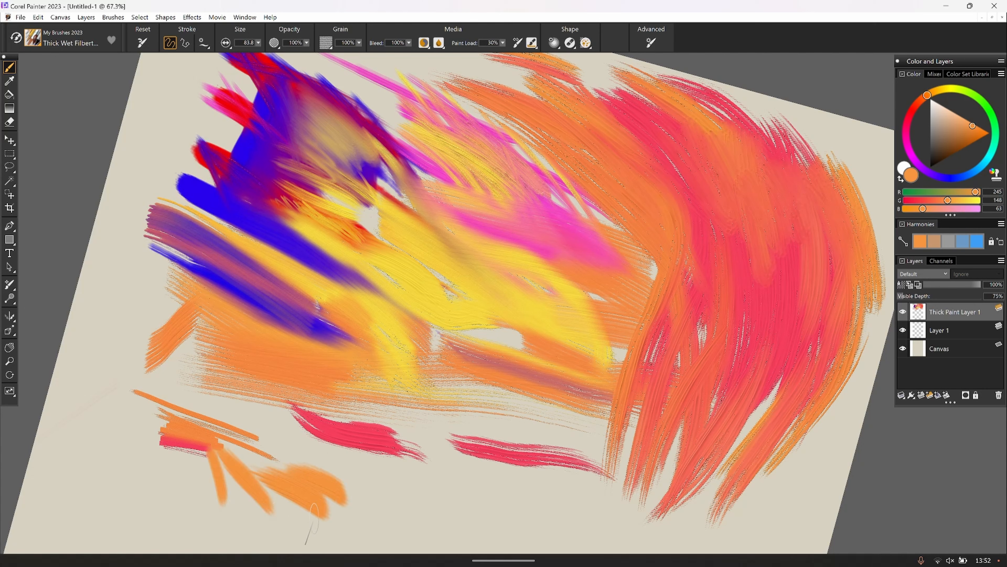
Paint separate short orange strokes at vertical, diagonal and near-horizontal angles beneath the two pinkish-red sample strokes
drag(377, 518, 375, 458)
mouse_move(402, 515)
mouse_down()
mouse_move(446, 469)
mouse_move(488, 498)
mouse_up()
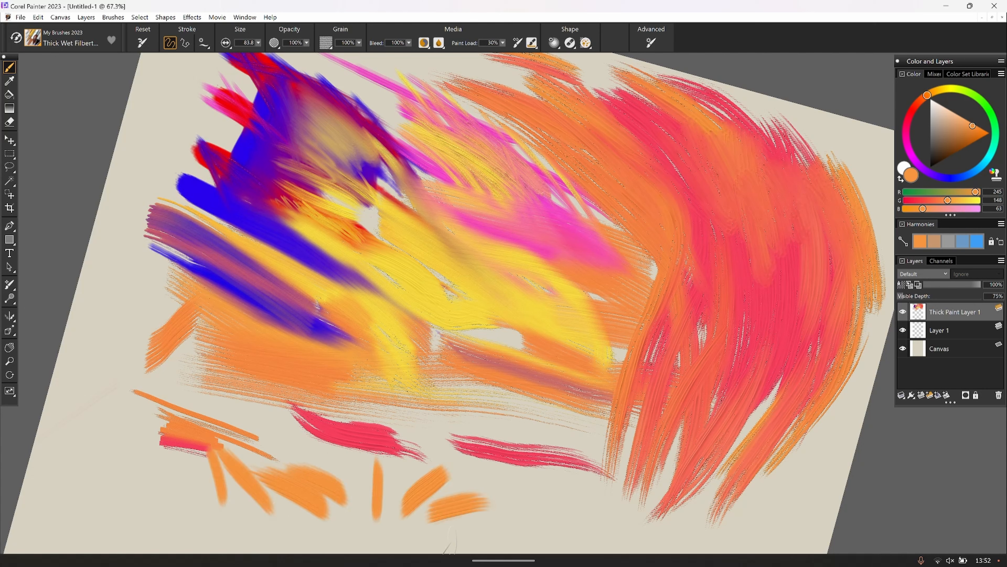
drag(456, 527, 549, 499)
drag(474, 472, 564, 484)
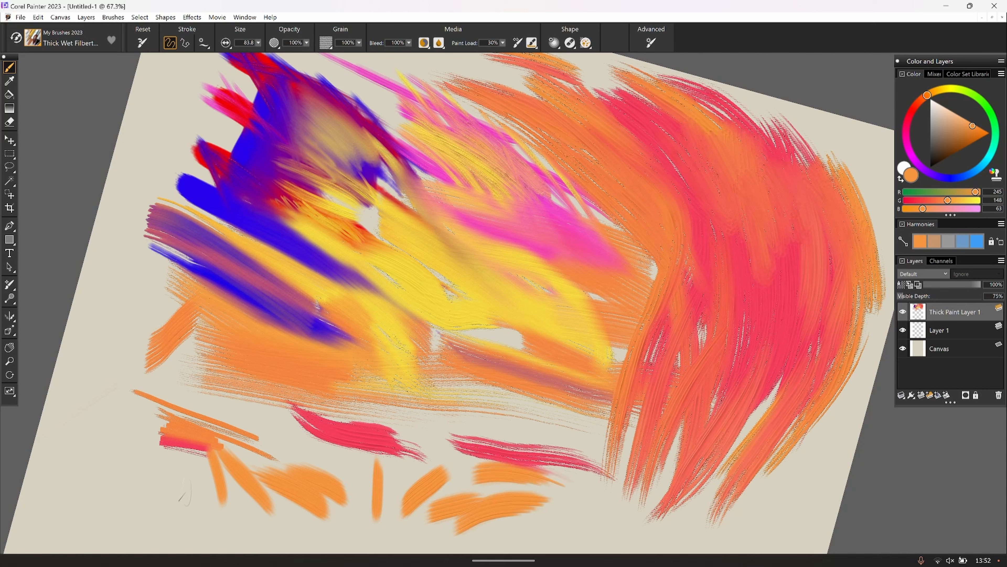
Paint broad, soft orange dabs below the small sample and across the diagonal orange stroke at the painting's lower-left edge
mouse_move(191, 502)
mouse_down()
mouse_move(156, 456)
mouse_move(127, 438)
mouse_move(108, 455)
mouse_up()
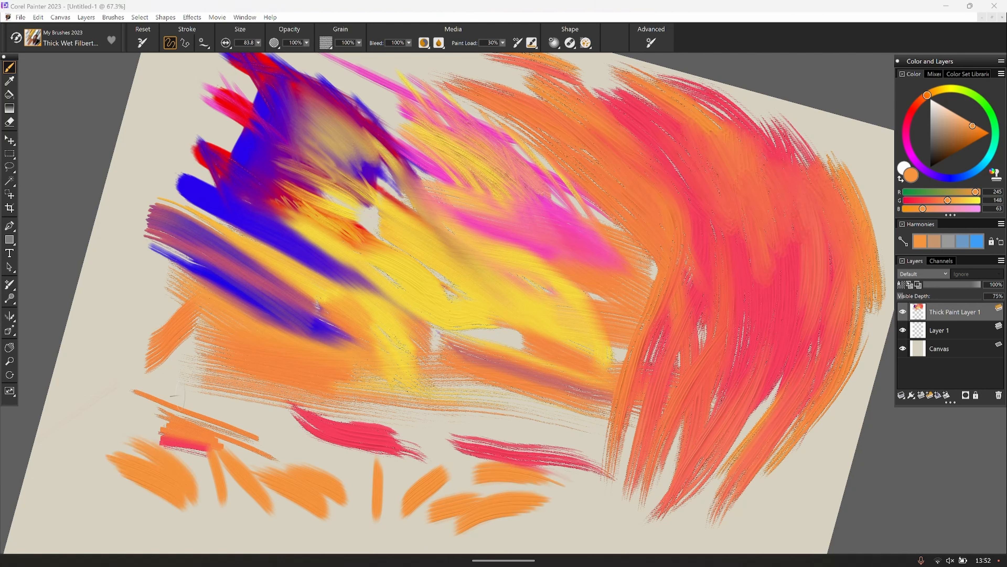
drag(172, 385, 114, 361)
mouse_move(186, 385)
mouse_down()
mouse_move(178, 357)
mouse_move(107, 310)
mouse_up()
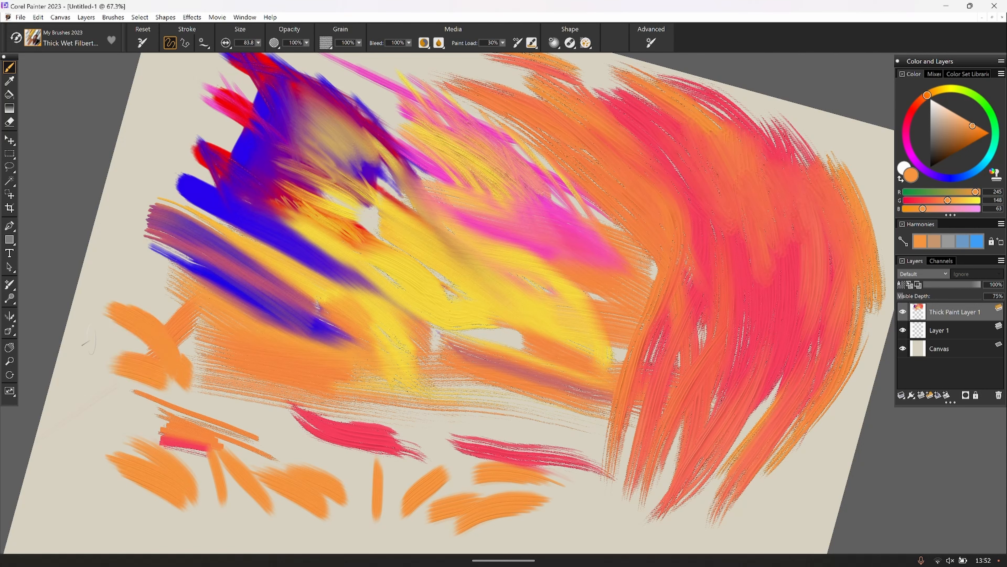
Paint separate curved, vertical and horizontal orange strokes along the painting's left edge, up to the red and blue strokes
drag(153, 355, 77, 302)
mouse_move(175, 315)
mouse_down()
mouse_move(115, 238)
mouse_move(135, 133)
mouse_up()
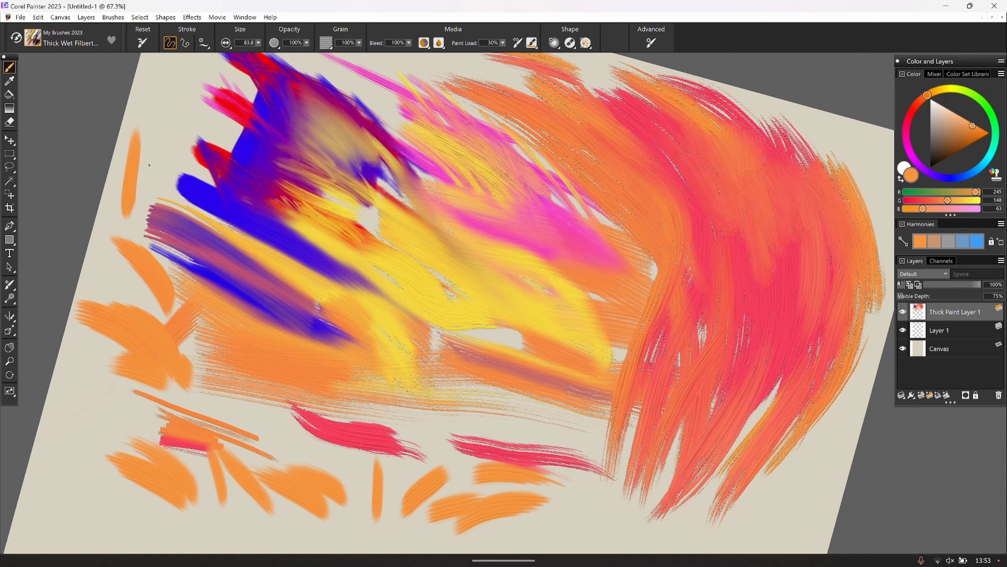
mouse_move(185, 160)
mouse_down()
mouse_move(143, 162)
mouse_move(163, 80)
mouse_up()
drag(167, 115, 222, 114)
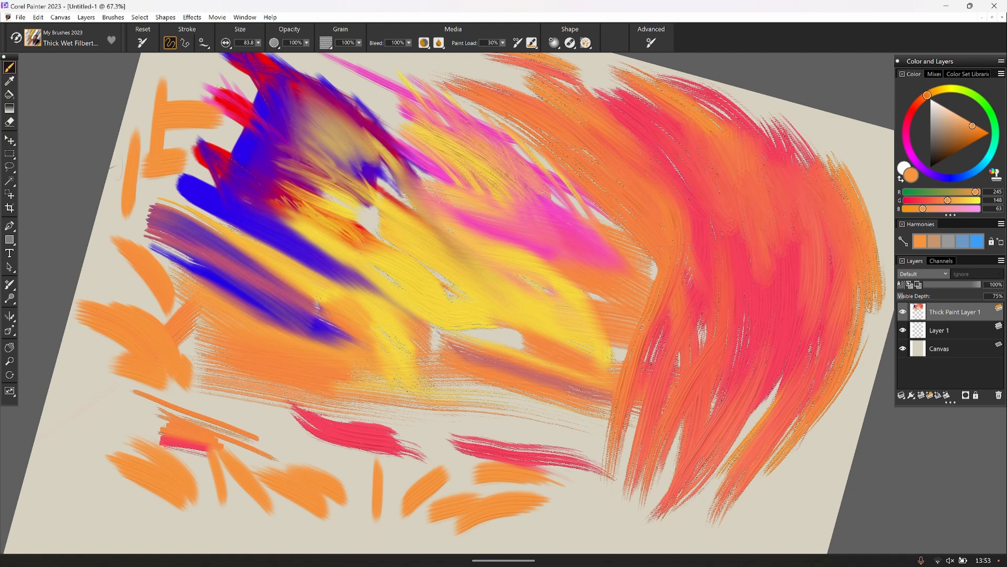
Paint short, soft orange strokes over the lower-right ends of the large red-orange shape
drag(797, 482, 766, 446)
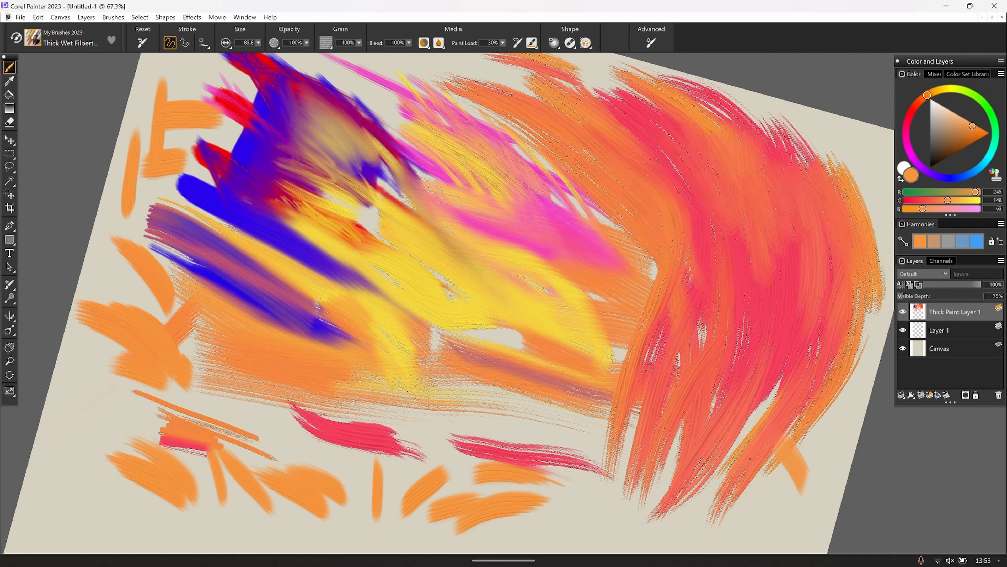
mouse_move(788, 496)
mouse_down()
mouse_move(738, 451)
mouse_move(718, 489)
mouse_up()
drag(828, 462, 769, 382)
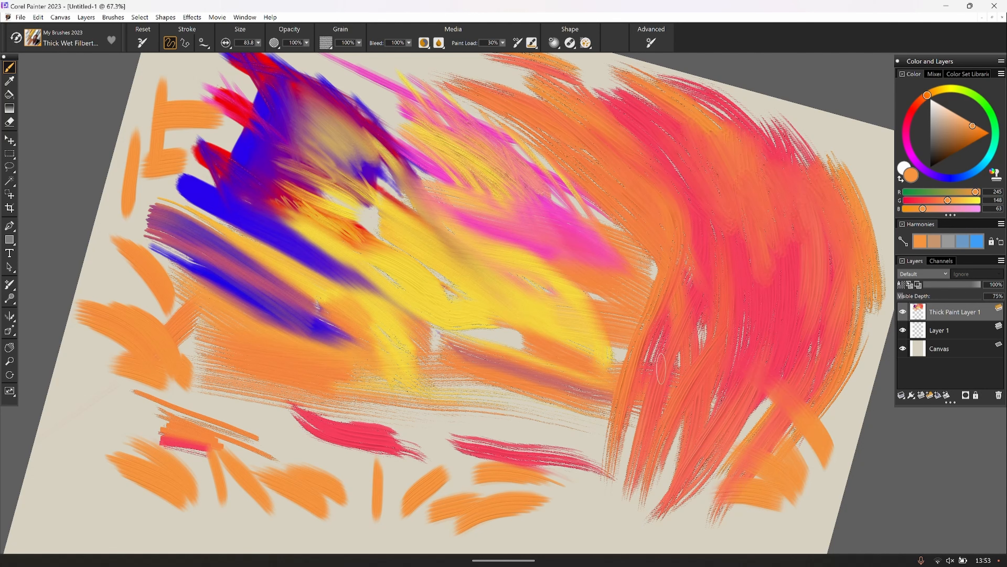
Build up a broad orange patch of overlapping strokes beneath the second pinkish-red sample stroke
scroll(570, 475, down, 1)
drag(612, 515, 539, 465)
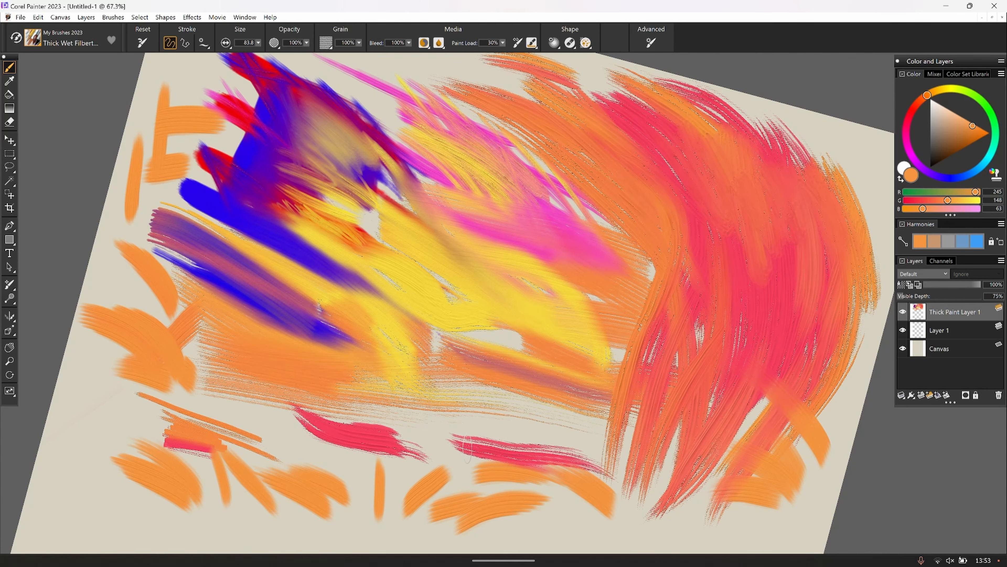
scroll(575, 496, up, 6)
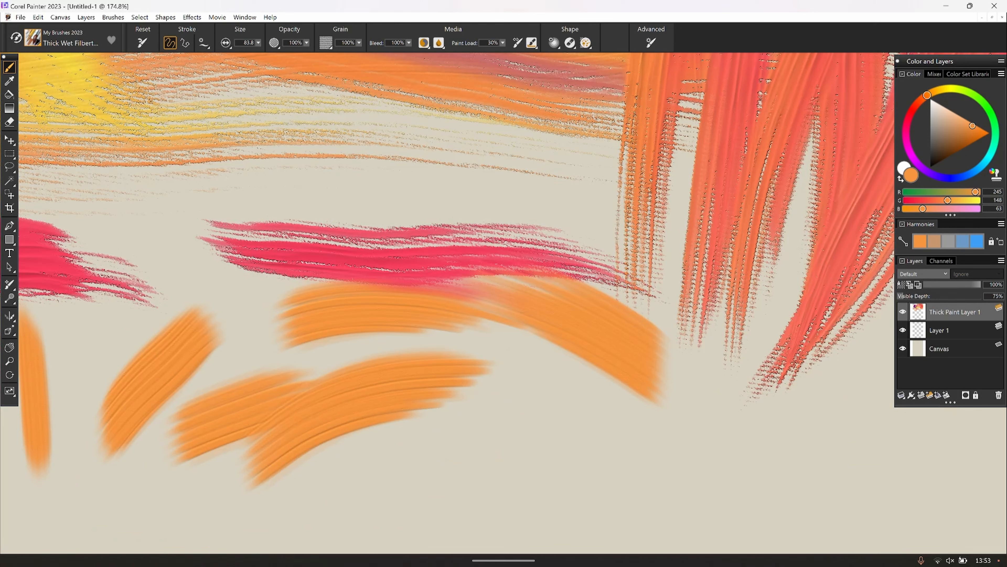
drag(606, 415, 409, 308)
drag(366, 345, 724, 482)
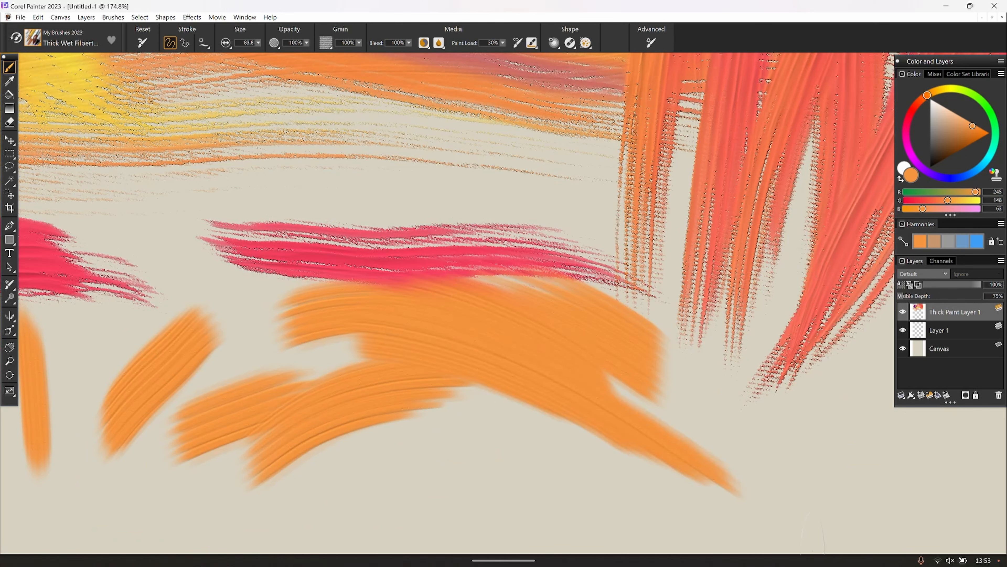
drag(410, 434, 727, 459)
drag(595, 442, 274, 333)
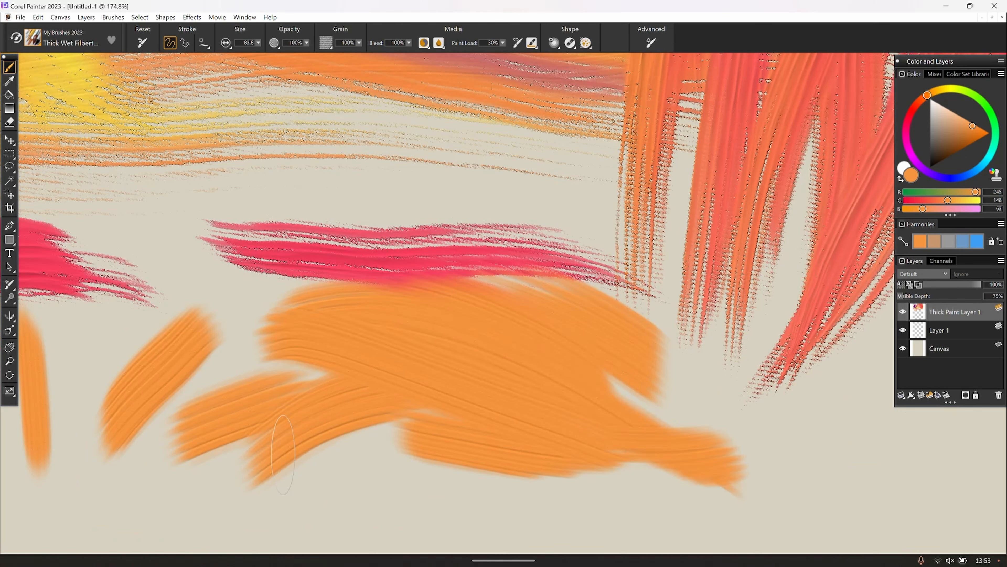
Change the colour to red (RGB 245, 75, 63) and blend several strokes from the orange patch's left end across its middle
click(914, 107)
drag(226, 361, 519, 446)
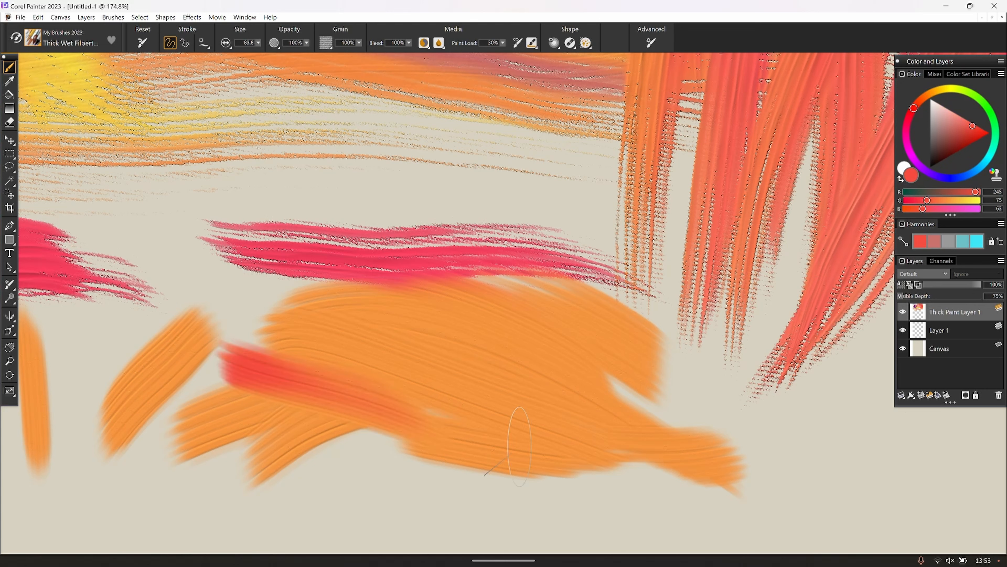
drag(238, 369, 563, 428)
drag(284, 353, 599, 427)
mouse_move(305, 337)
mouse_down()
mouse_move(482, 332)
mouse_move(627, 395)
mouse_up()
drag(357, 365, 567, 462)
Paint red strokes along the orange patch's lower edge and blend its lower half with overlapping horizontal strokes
drag(258, 492, 519, 474)
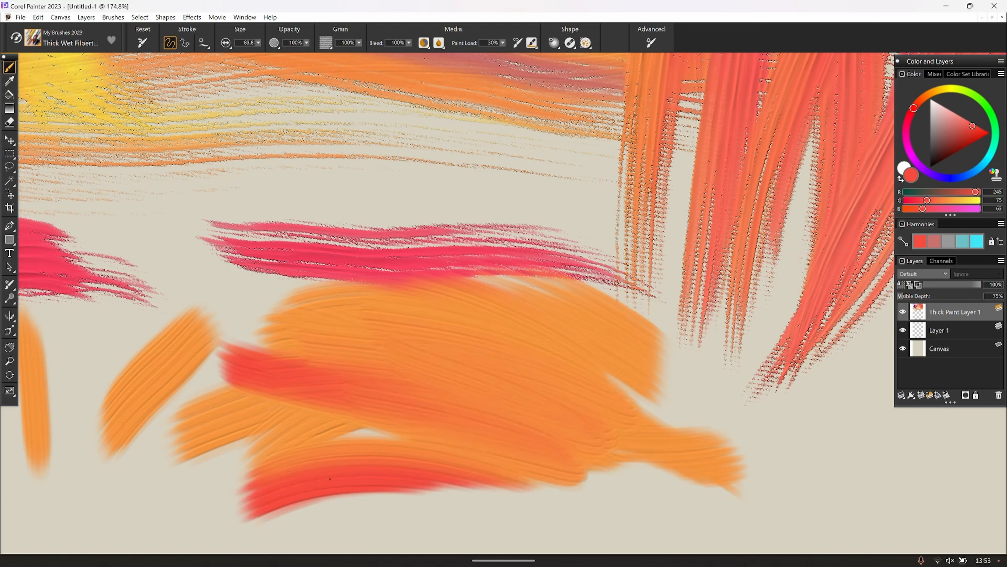
drag(359, 476, 593, 486)
drag(301, 434, 556, 456)
mouse_move(320, 411)
mouse_down()
mouse_move(466, 426)
mouse_move(601, 468)
mouse_up()
drag(369, 395, 633, 474)
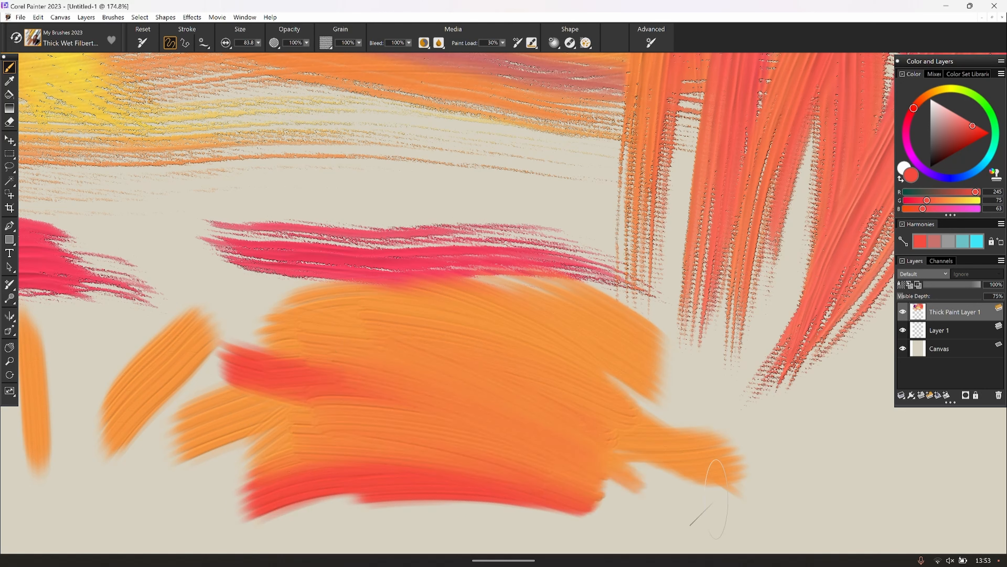
Pull red strokes into the orange patch from its right end and along its top, over the pinkish-red sample
mouse_move(716, 498)
mouse_down()
mouse_move(426, 490)
mouse_move(529, 432)
mouse_up()
drag(710, 503, 443, 357)
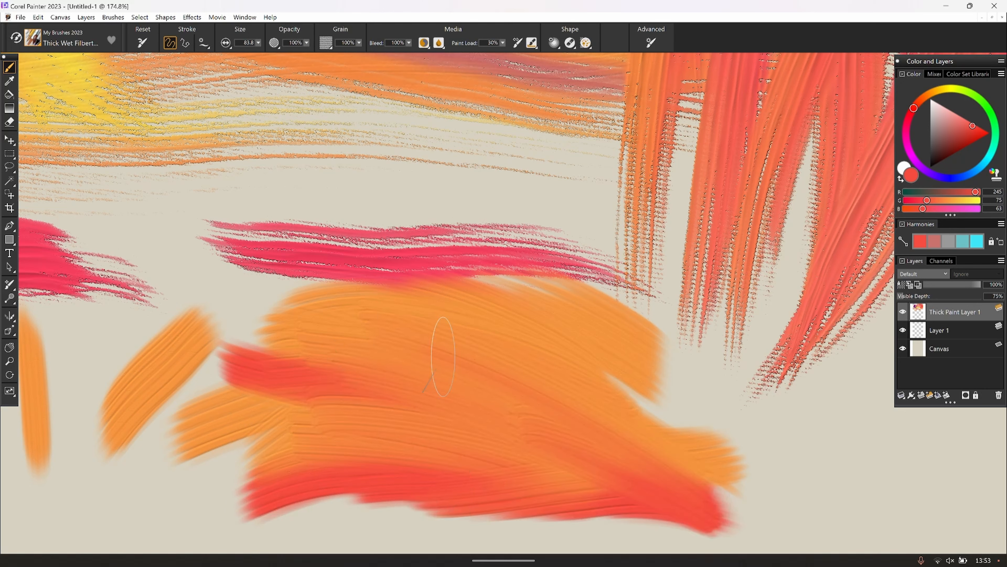
mouse_move(759, 427)
mouse_down()
mouse_move(708, 398)
mouse_move(385, 333)
mouse_up()
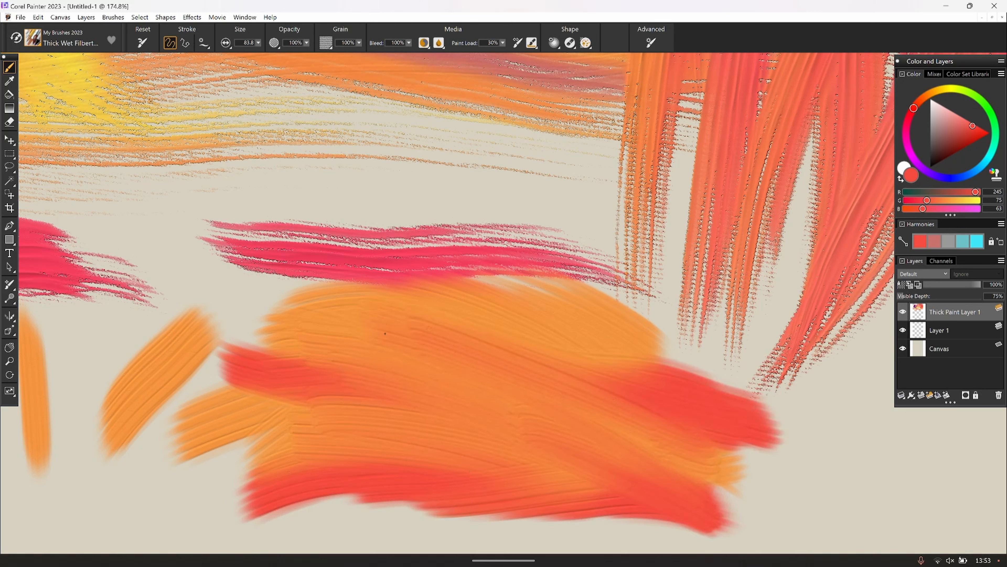
mouse_move(625, 452)
mouse_down()
mouse_move(452, 371)
mouse_move(345, 349)
mouse_up()
mouse_move(402, 224)
mouse_down()
mouse_move(619, 325)
mouse_move(329, 293)
mouse_move(202, 307)
mouse_move(488, 325)
mouse_move(202, 357)
mouse_move(555, 417)
mouse_move(627, 369)
mouse_up()
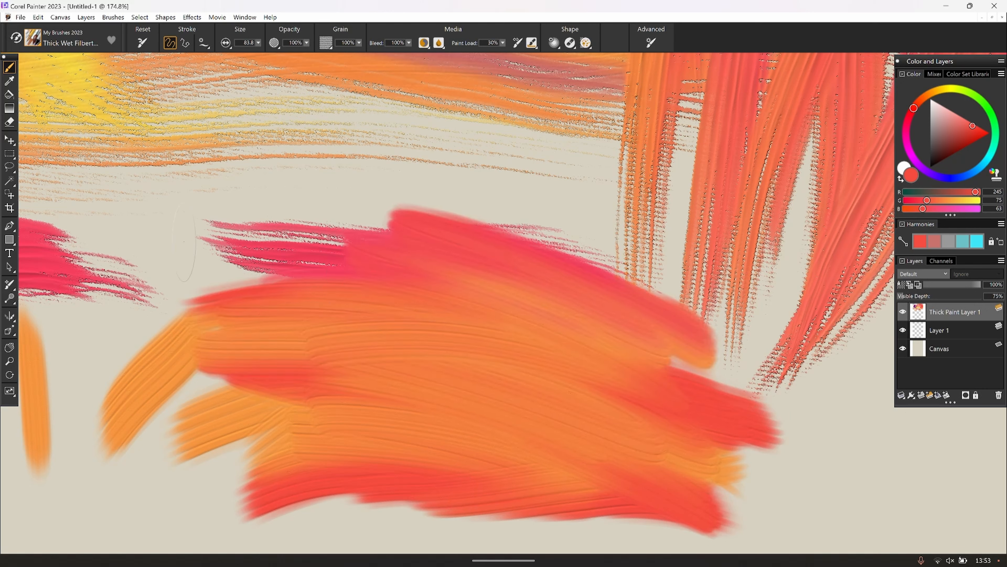
Extend the blended patch with red strokes across its left end and upper edge, covering the neighbouring orange dabs
scroll(476, 330, down, 3)
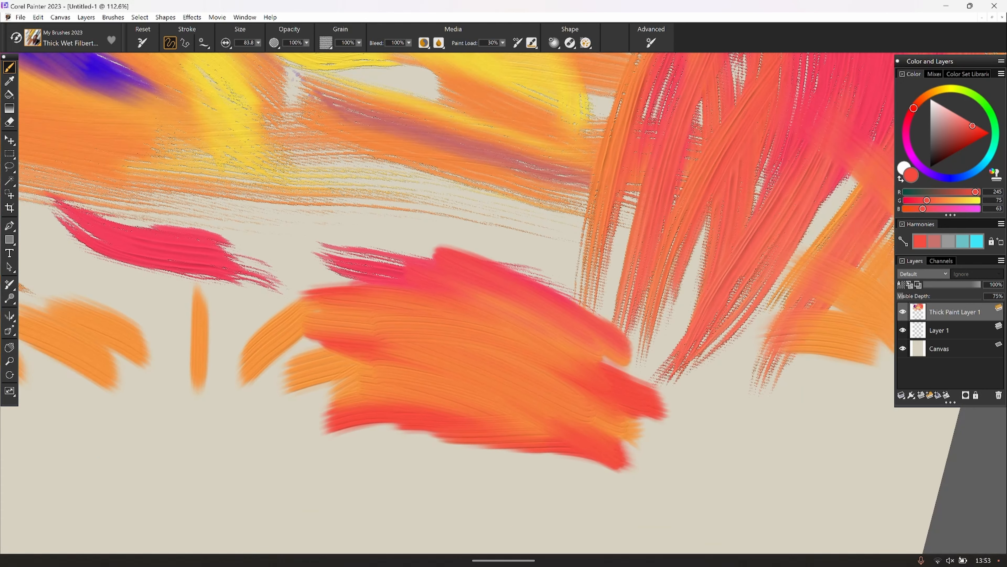
scroll(476, 302, down, 4)
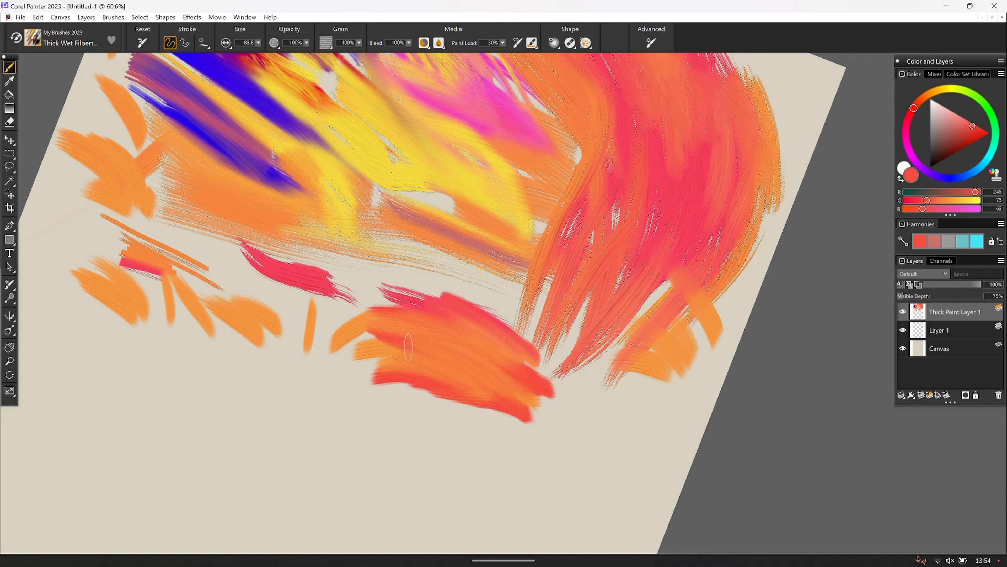
mouse_move(347, 361)
mouse_down()
mouse_move(453, 360)
mouse_move(363, 357)
mouse_move(399, 350)
mouse_move(342, 343)
mouse_move(357, 338)
mouse_move(447, 348)
mouse_up()
drag(367, 337, 491, 361)
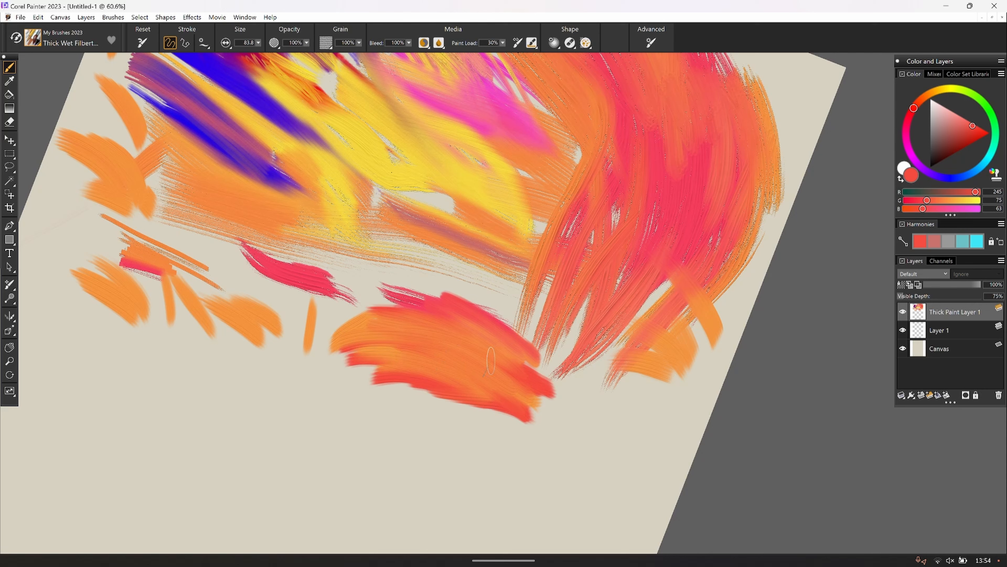
mouse_move(330, 363)
mouse_down()
mouse_move(413, 358)
mouse_move(460, 377)
mouse_up()
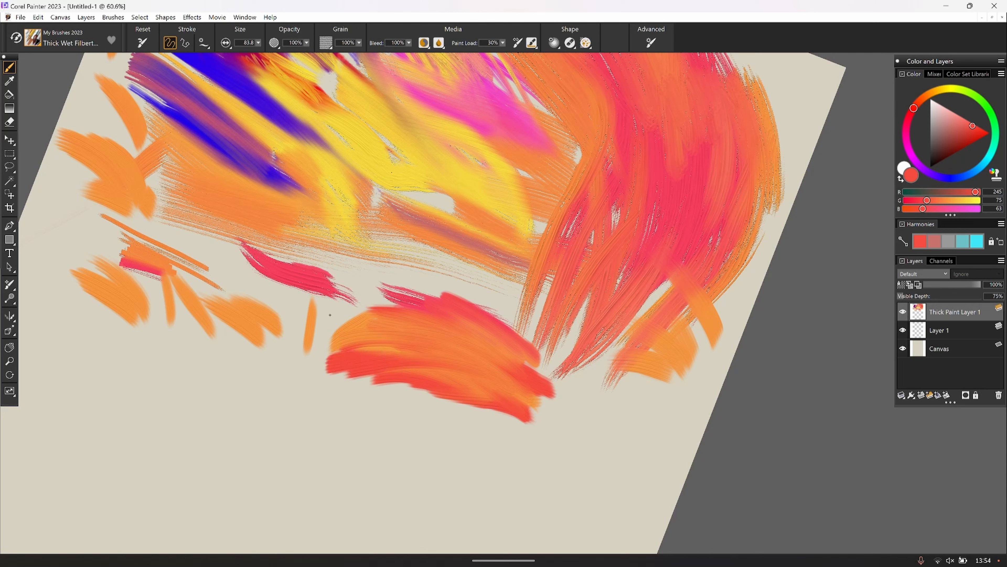
drag(330, 315, 436, 349)
drag(329, 333, 390, 352)
drag(321, 355, 369, 359)
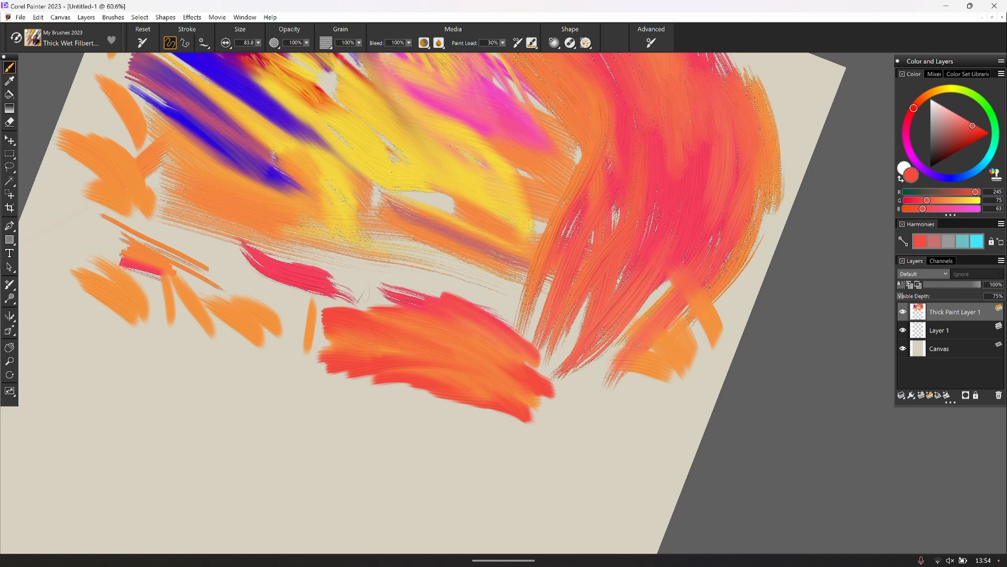
mouse_move(363, 292)
mouse_down()
mouse_move(516, 381)
mouse_move(404, 292)
mouse_move(556, 393)
mouse_move(425, 385)
mouse_up()
Change the colour to yellow-orange (RGB 245, 182, 63) and paint strokes along the red patch's lower edge and right tip
click(935, 91)
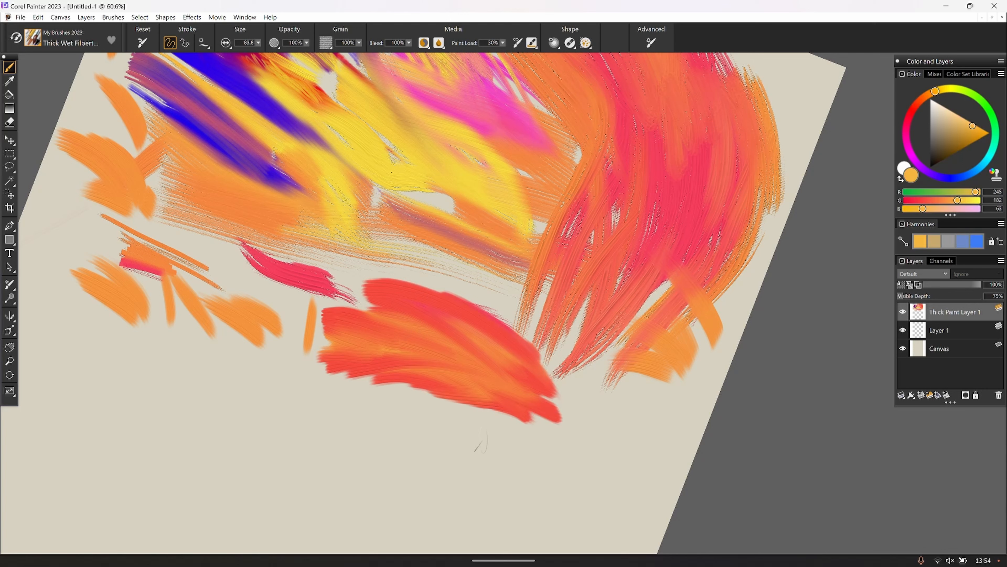
mouse_move(510, 421)
mouse_down()
mouse_move(422, 388)
mouse_move(511, 434)
mouse_up()
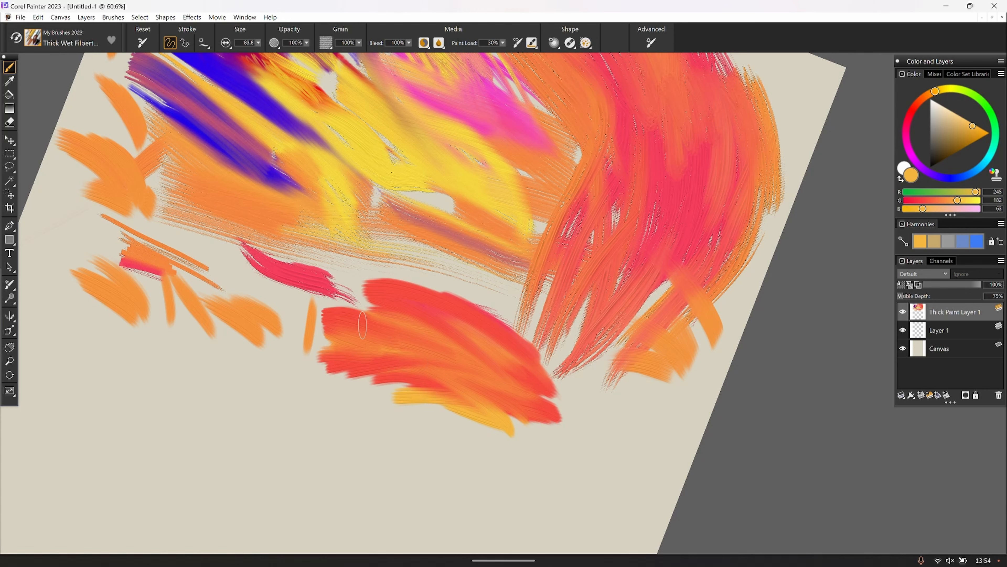
scroll(362, 325, up, 5)
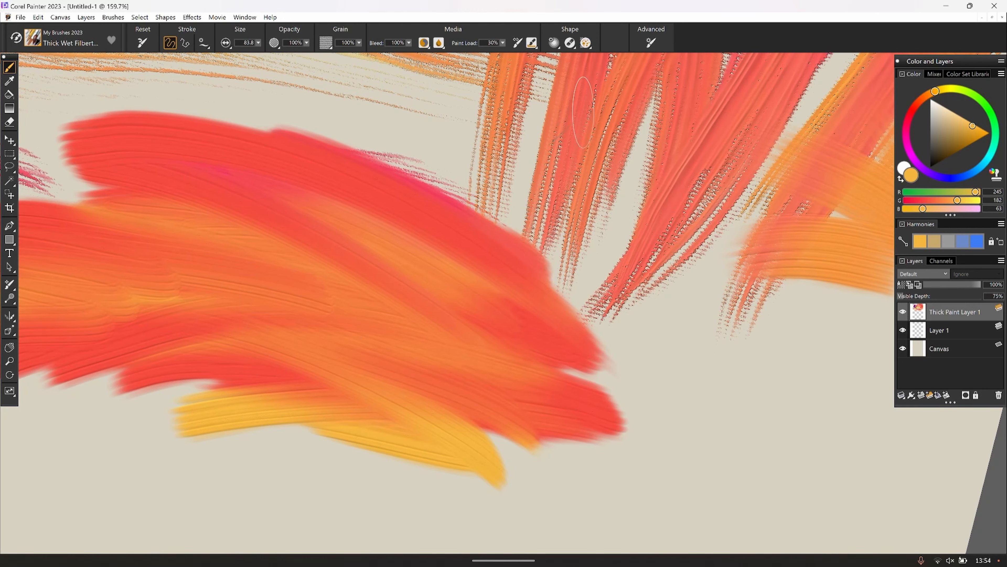
drag(482, 315, 651, 379)
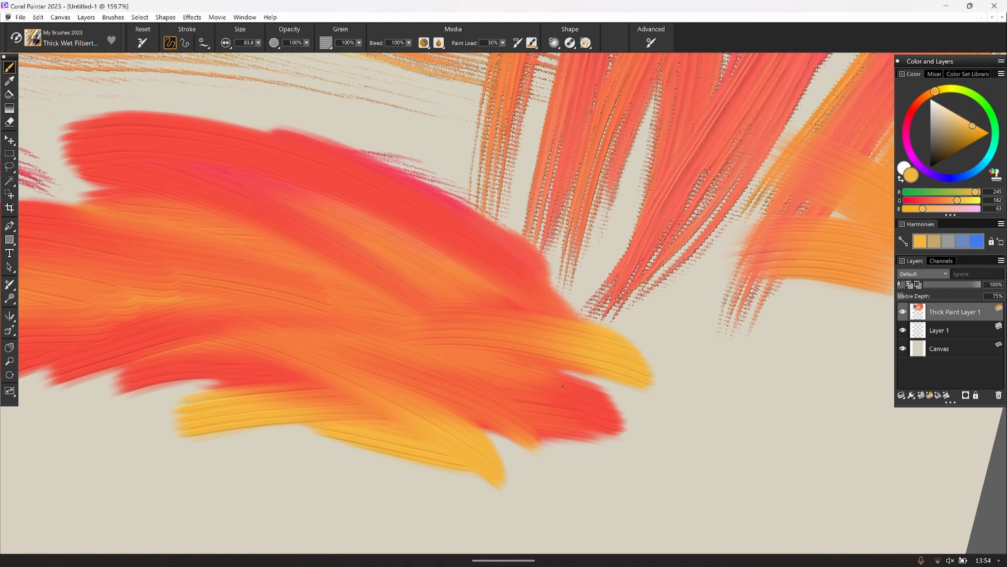
drag(434, 359, 648, 387)
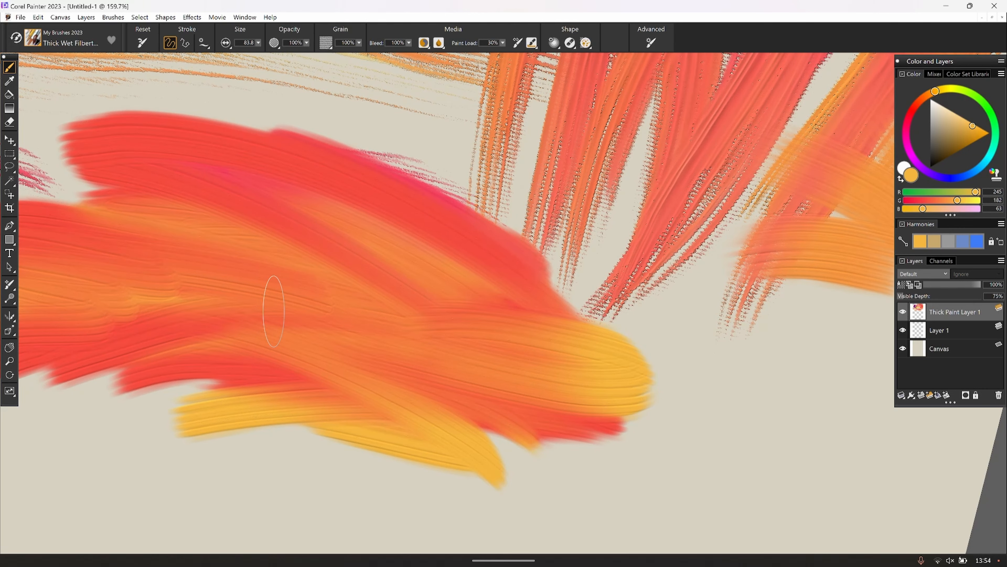
scroll(274, 311, down, 5)
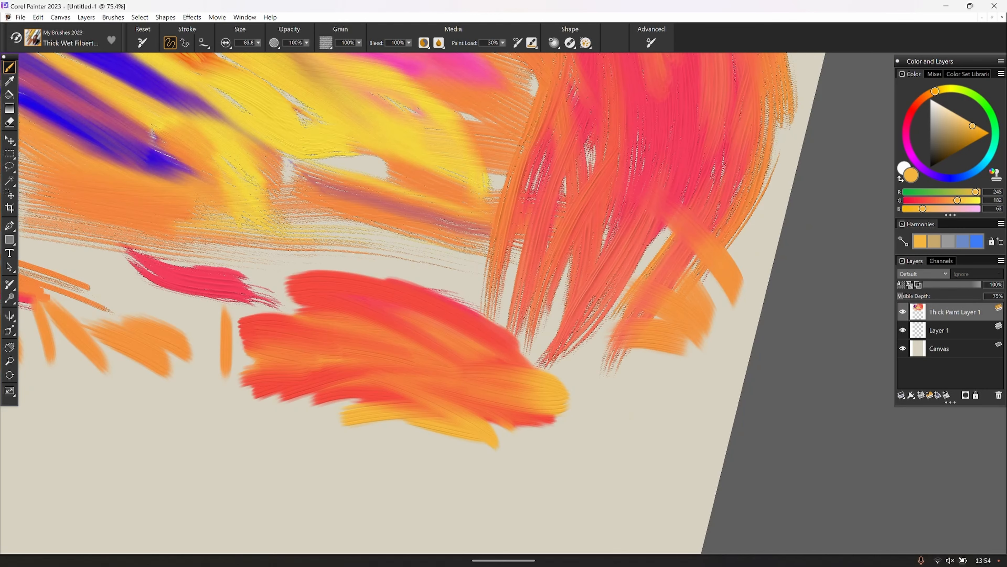
scroll(416, 301, down, 4)
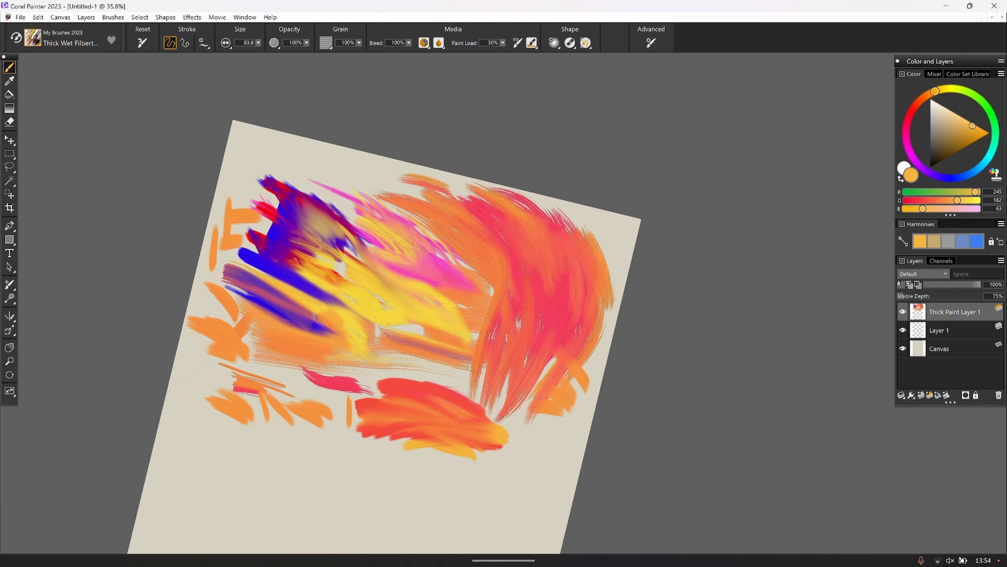
Browse the brush library's categories, switch to Thick Paint : Bristles and look through its brushes
scroll(416, 302, up, 2)
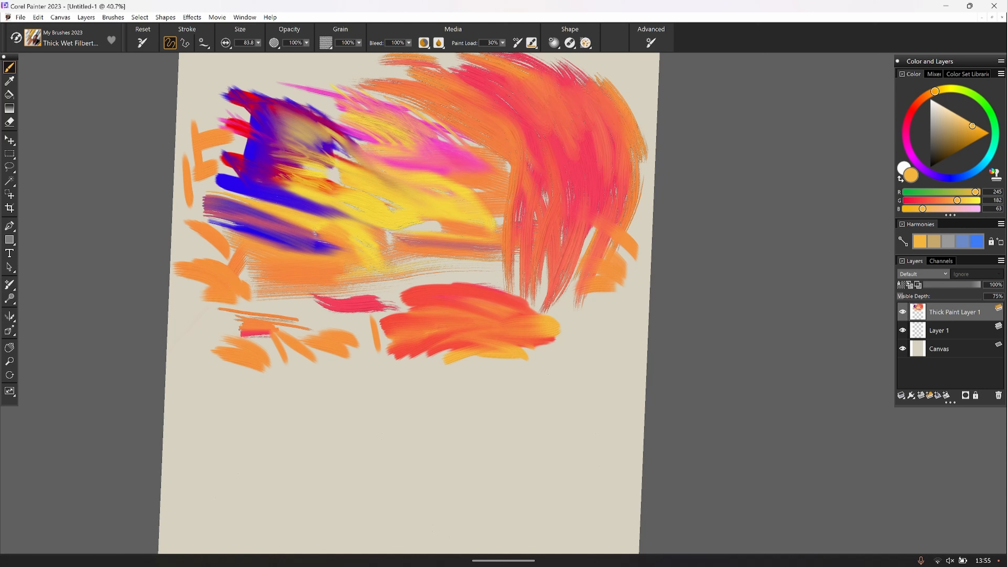
scroll(240, 97, up, 5)
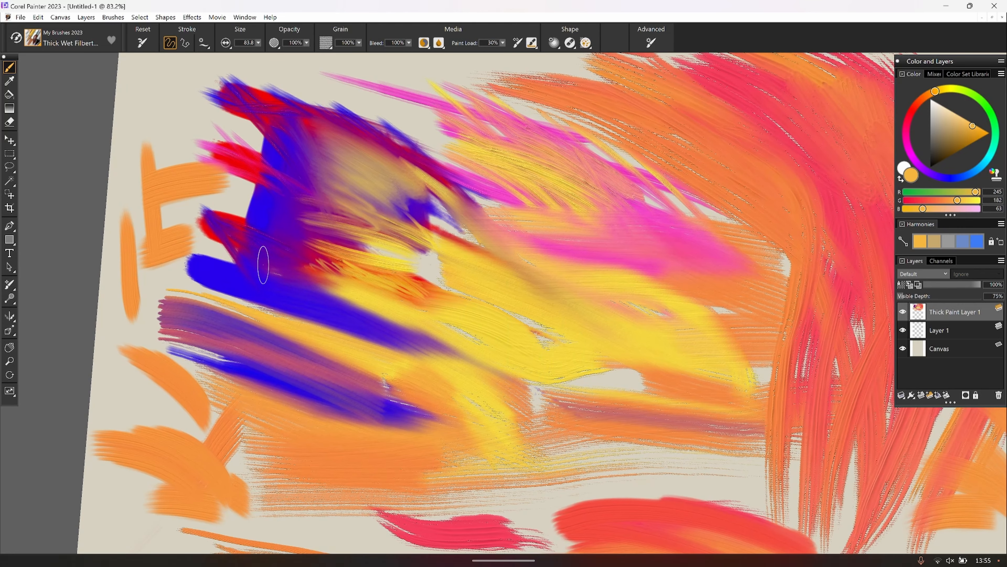
click(33, 37)
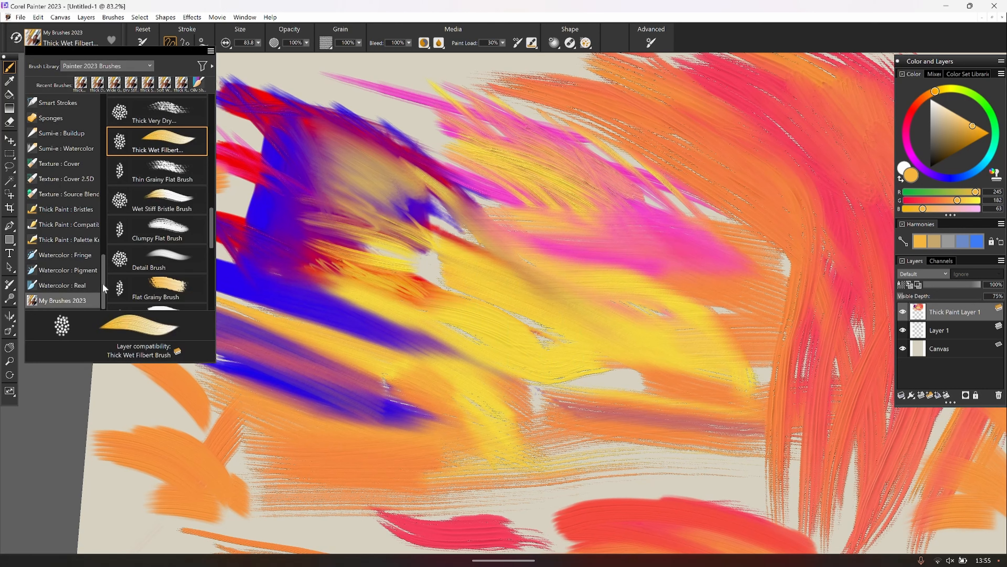
mouse_move(102, 283)
mouse_down()
mouse_move(109, 219)
mouse_move(96, 126)
mouse_move(103, 294)
mouse_up()
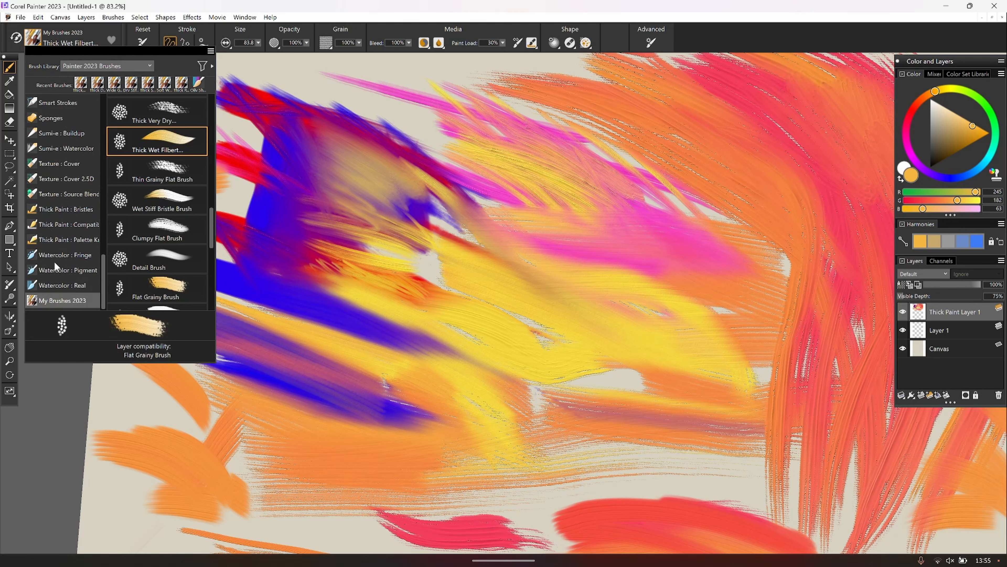
drag(105, 280, 100, 203)
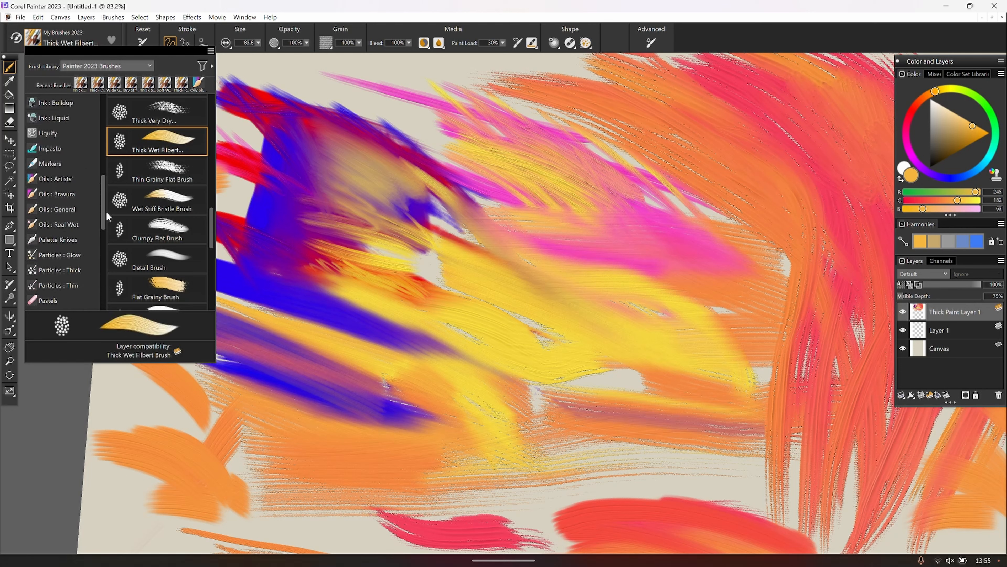
scroll(102, 207, down, 1)
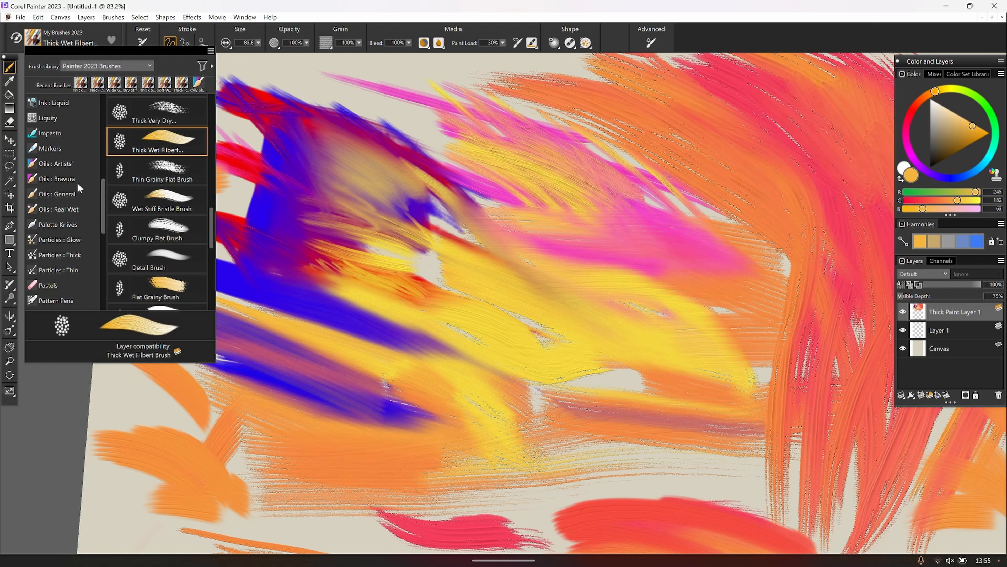
drag(105, 210, 104, 284)
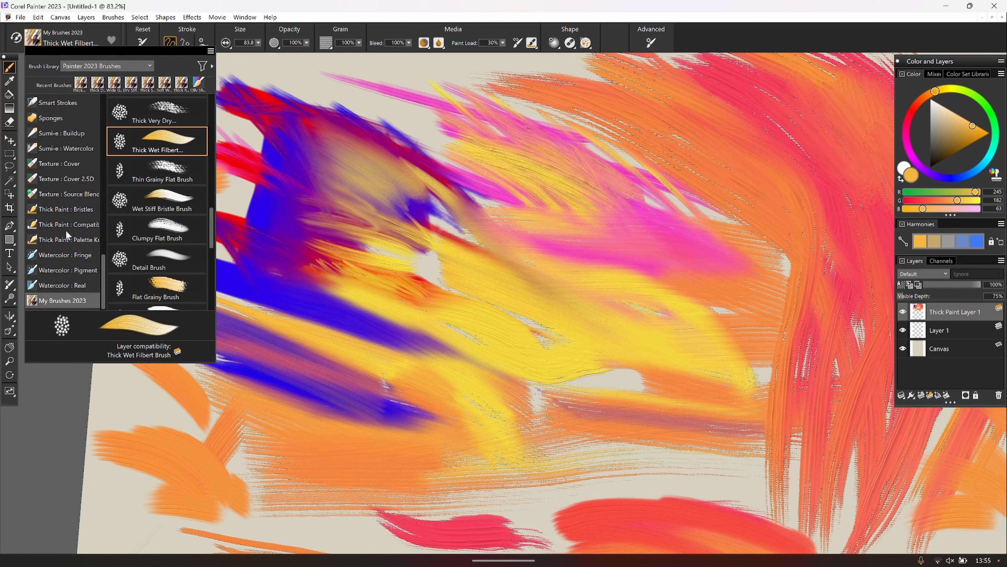
click(59, 210)
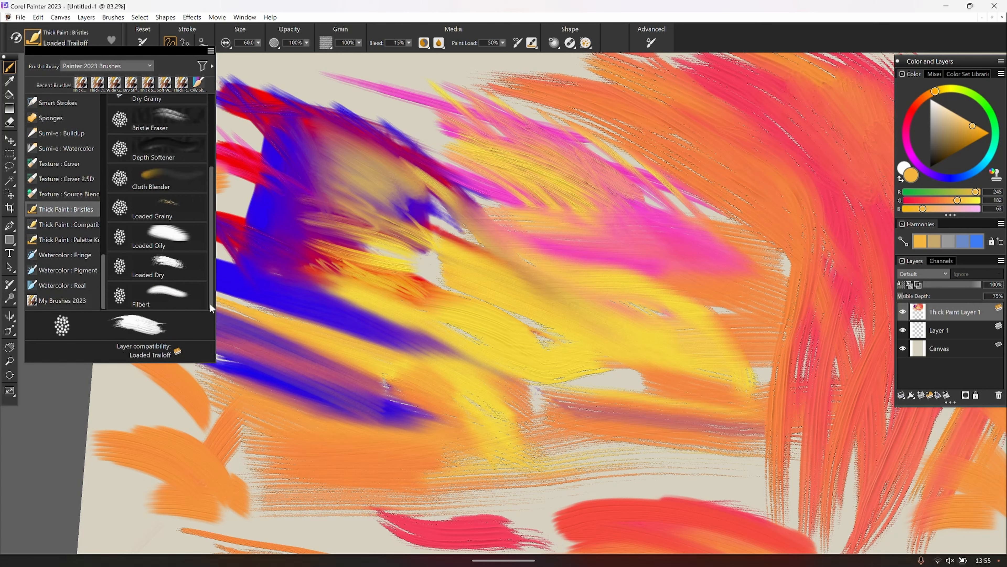
drag(210, 283, 211, 199)
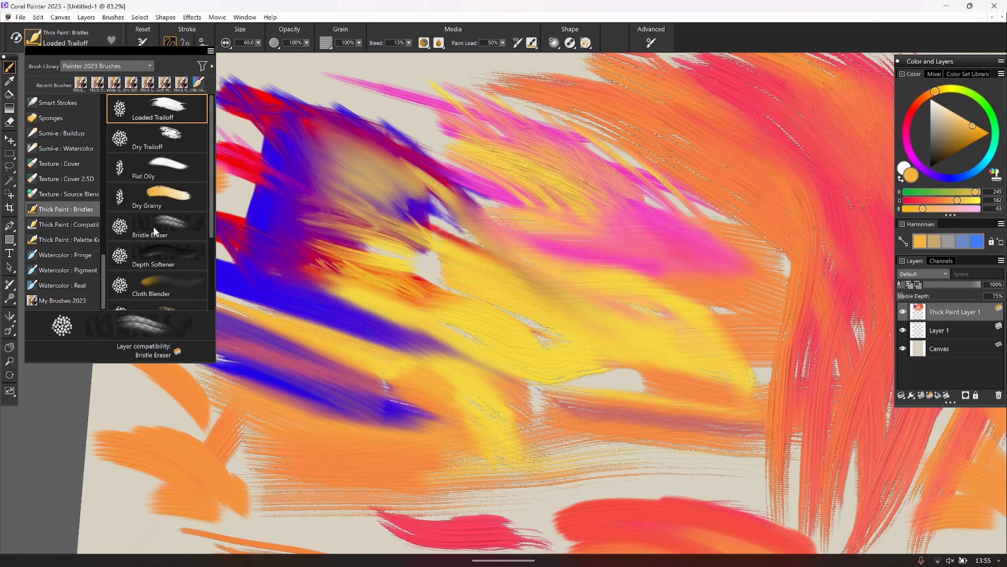
Choose the Flat Oily brush and paint two short yellow-orange test strokes below the orange dabs near the canvas's lower left
click(153, 175)
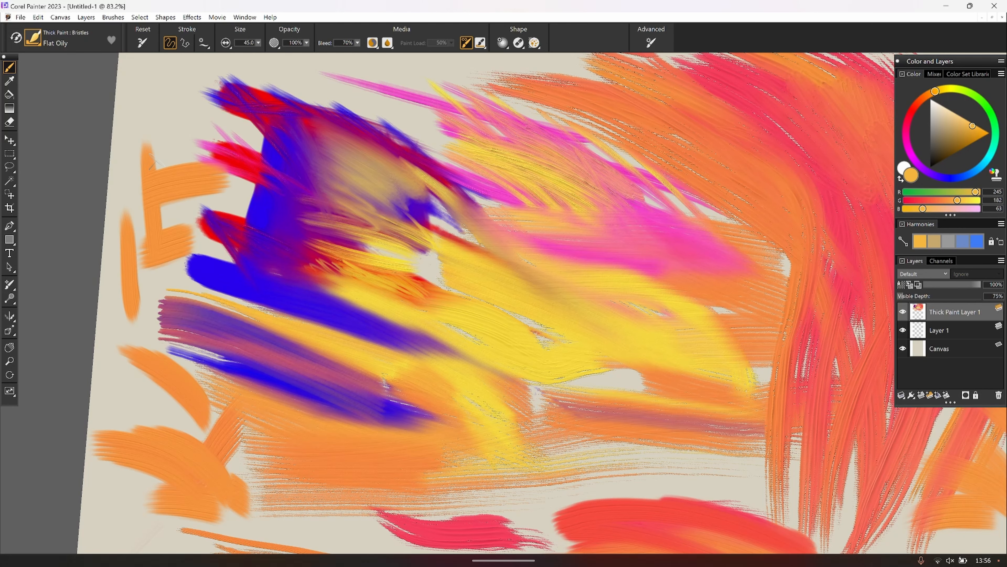
drag(272, 419, 224, 146)
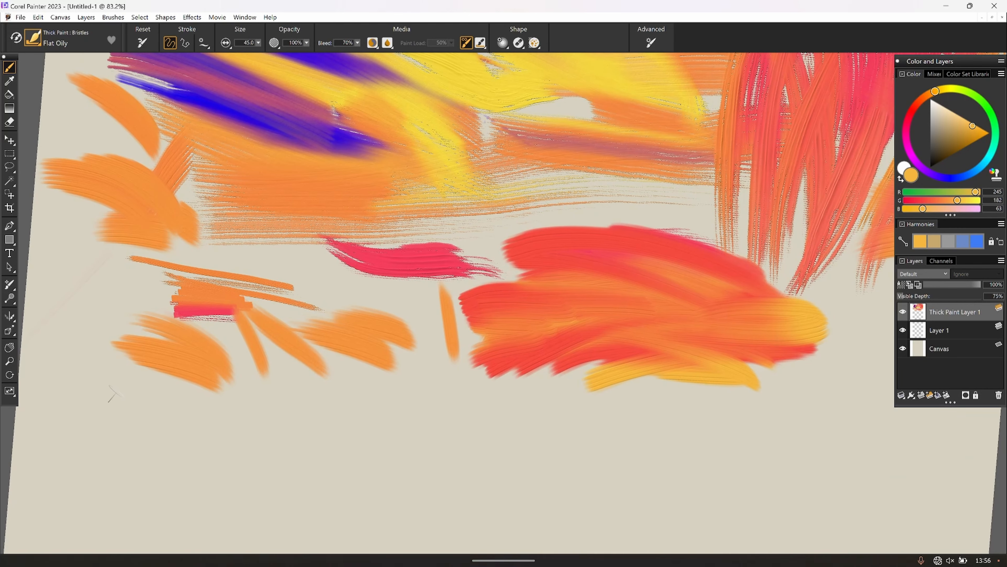
drag(128, 414, 134, 359)
drag(109, 431, 214, 415)
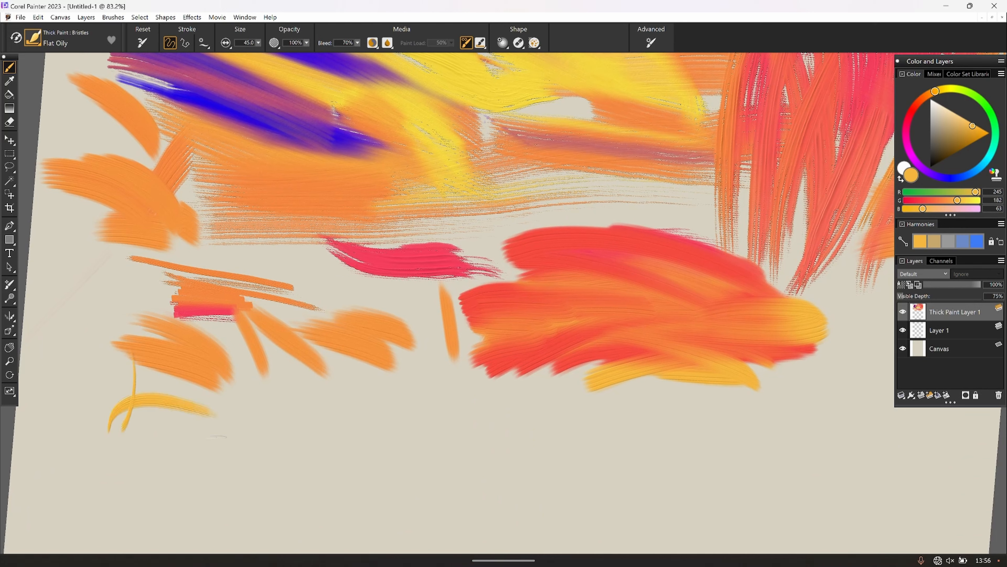
Enlarge the brush to size 87.2 and build up overlapping yellow-orange strokes beside the two thin test strokes
drag(257, 43, 275, 47)
drag(254, 422, 512, 480)
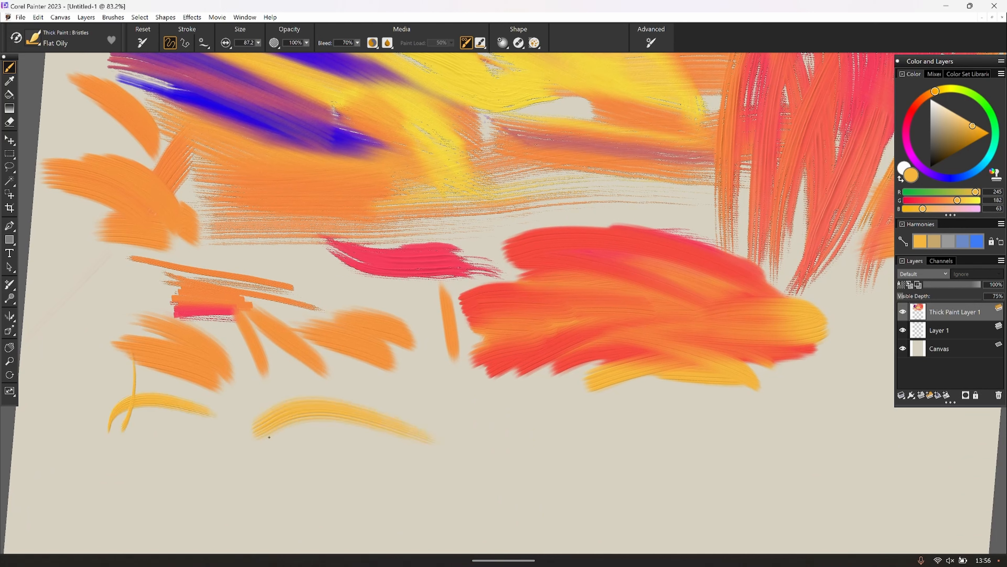
drag(170, 424, 323, 445)
mouse_move(210, 417)
mouse_down()
mouse_move(285, 424)
mouse_move(315, 373)
mouse_up()
drag(250, 402, 424, 379)
drag(361, 393, 509, 426)
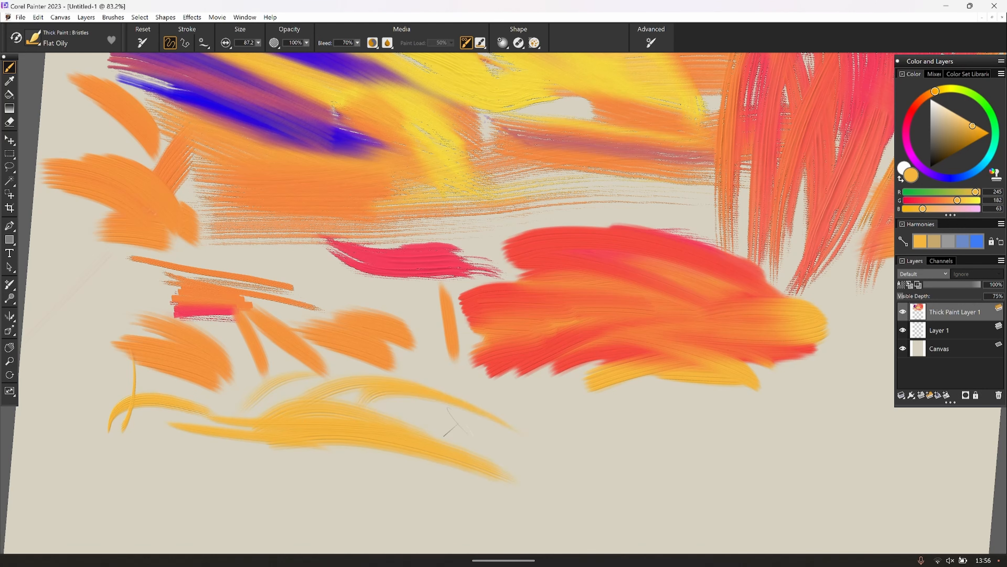
drag(446, 401, 393, 480)
drag(386, 414, 478, 428)
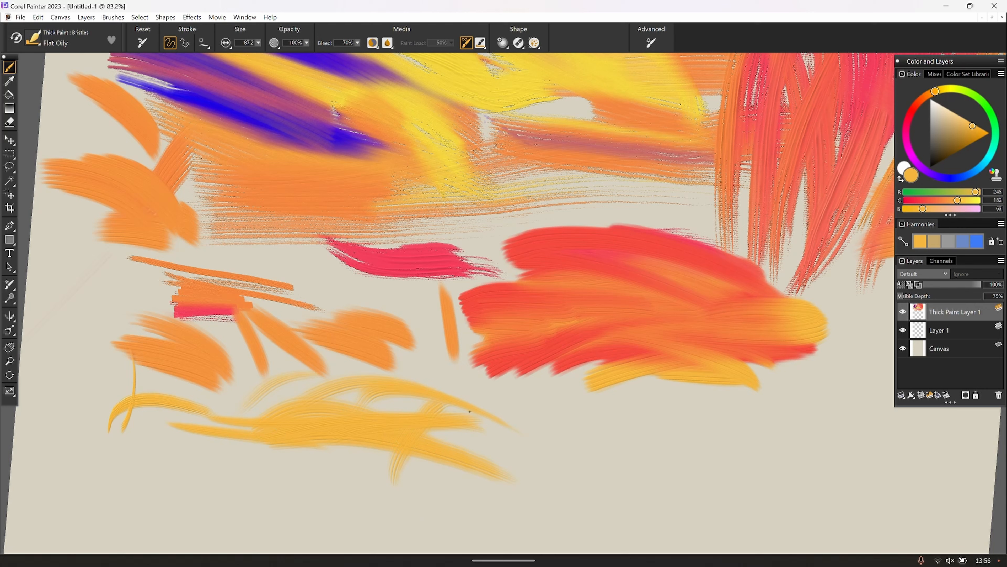
drag(373, 397, 524, 440)
Change the colour to red (RGB 245, 75, 63) and blend red strokes into the middle of the yellow-orange patch
click(913, 108)
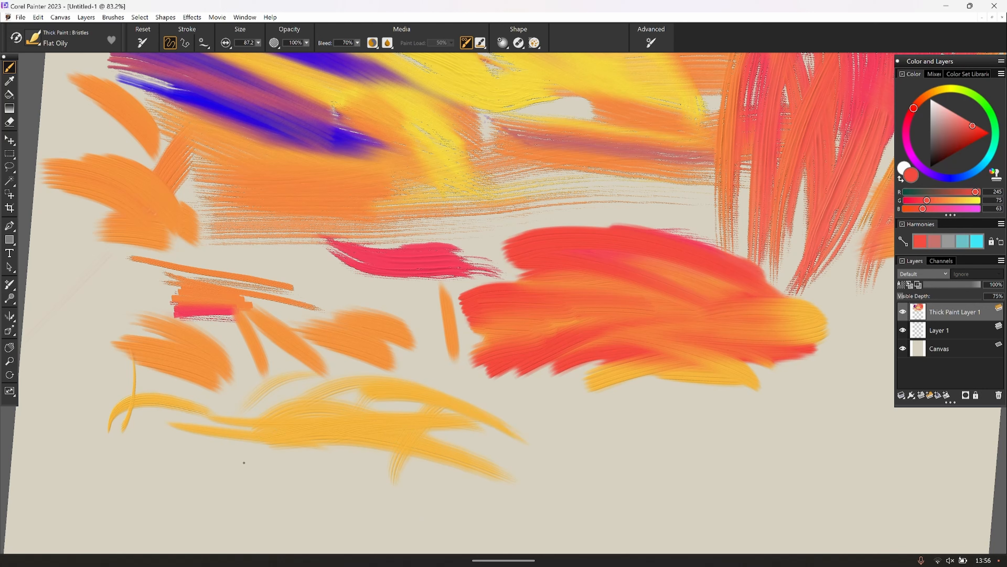
mouse_move(245, 458)
mouse_down()
mouse_move(436, 462)
mouse_move(375, 451)
mouse_move(412, 441)
mouse_move(289, 438)
mouse_up()
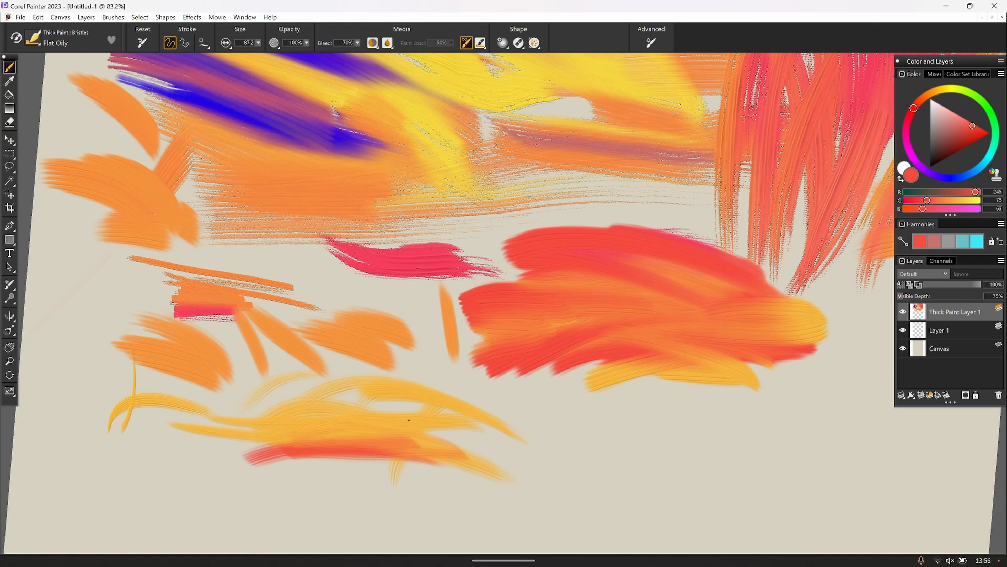
mouse_move(319, 440)
mouse_down()
mouse_move(381, 424)
mouse_move(323, 418)
mouse_up()
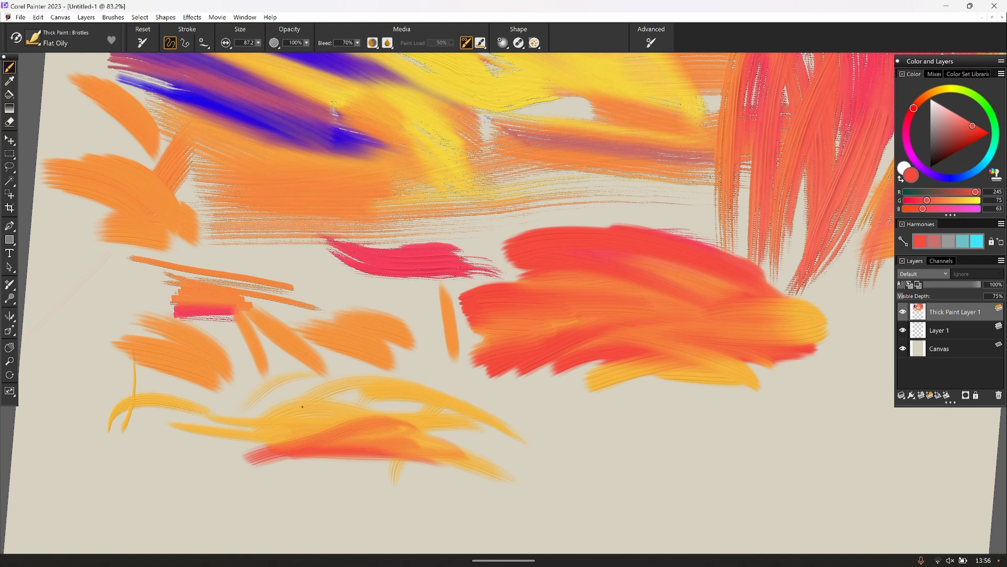
mouse_move(403, 429)
mouse_down()
mouse_move(262, 410)
mouse_move(372, 403)
mouse_up()
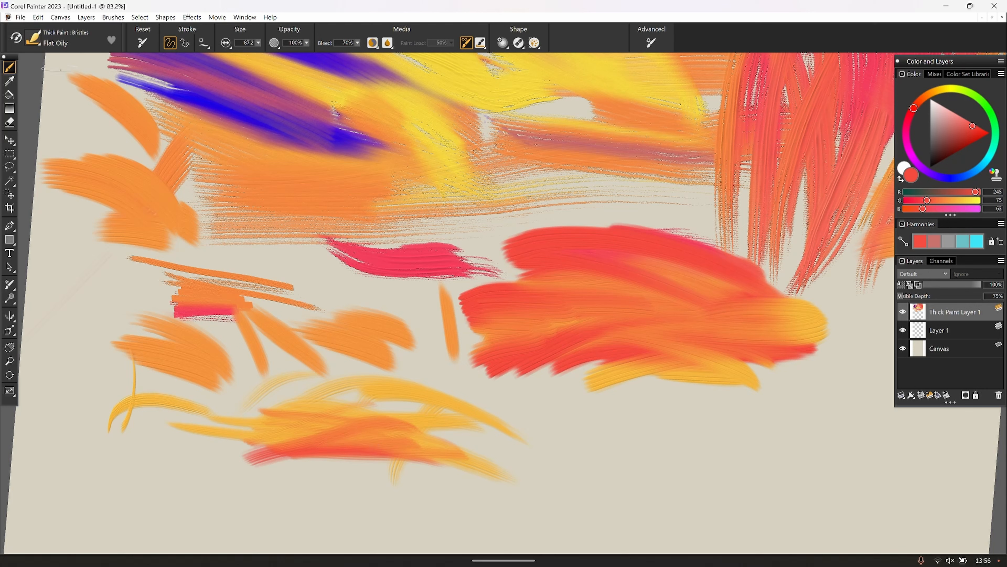
Switch to the Loaded Trailoff brush and paint red trailing strokes on the bare canvas beneath the large red-orange patch
click(36, 41)
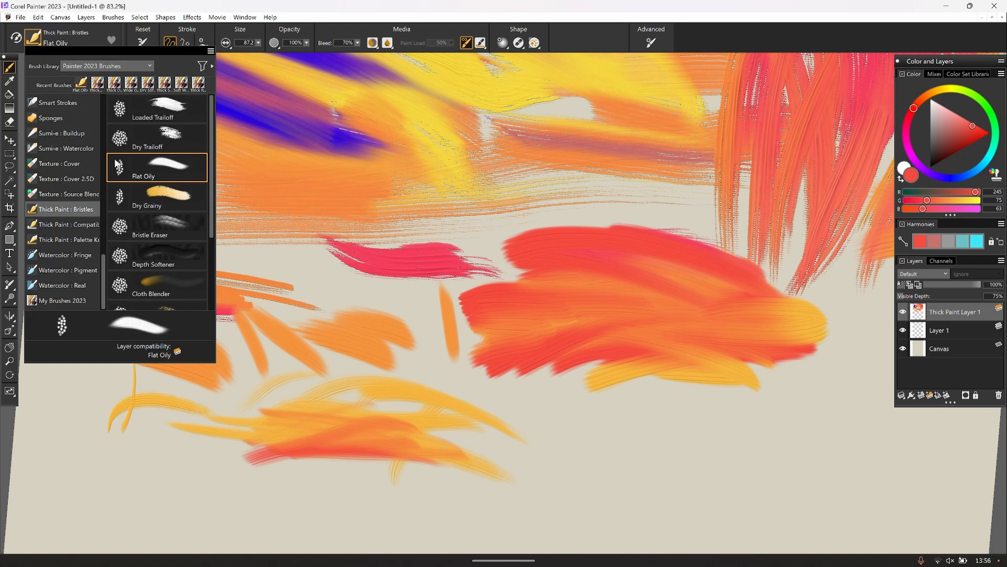
click(138, 106)
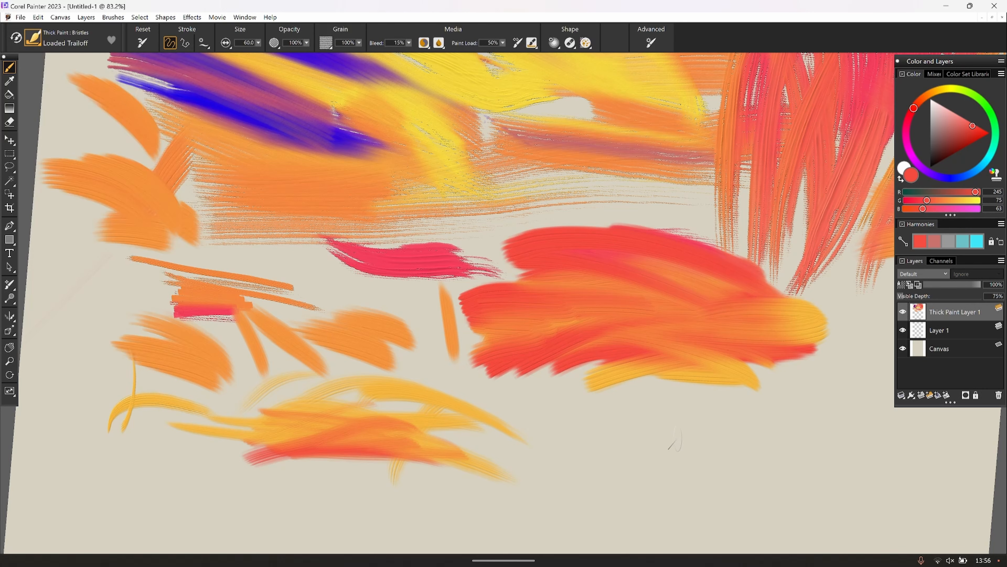
mouse_move(661, 437)
mouse_down()
mouse_move(508, 437)
mouse_move(765, 481)
mouse_up()
drag(569, 412, 773, 443)
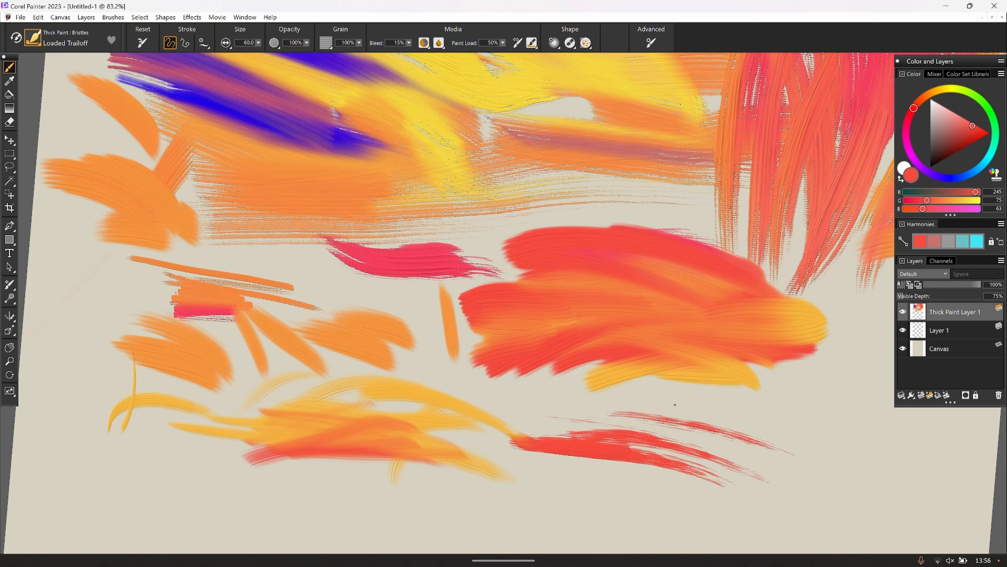
drag(654, 402, 851, 446)
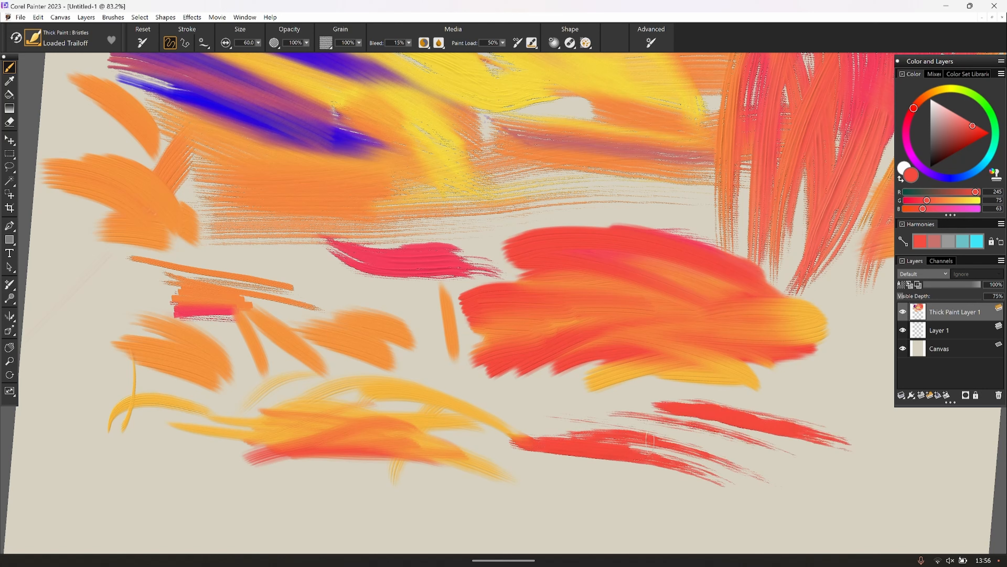
Change the colour to magenta (RGB 245, 63, 205) and paint strokes over the red trails and long curves across the neighbouring patches
click(908, 147)
mouse_move(664, 416)
mouse_down()
mouse_move(721, 425)
mouse_move(653, 415)
mouse_move(843, 457)
mouse_up()
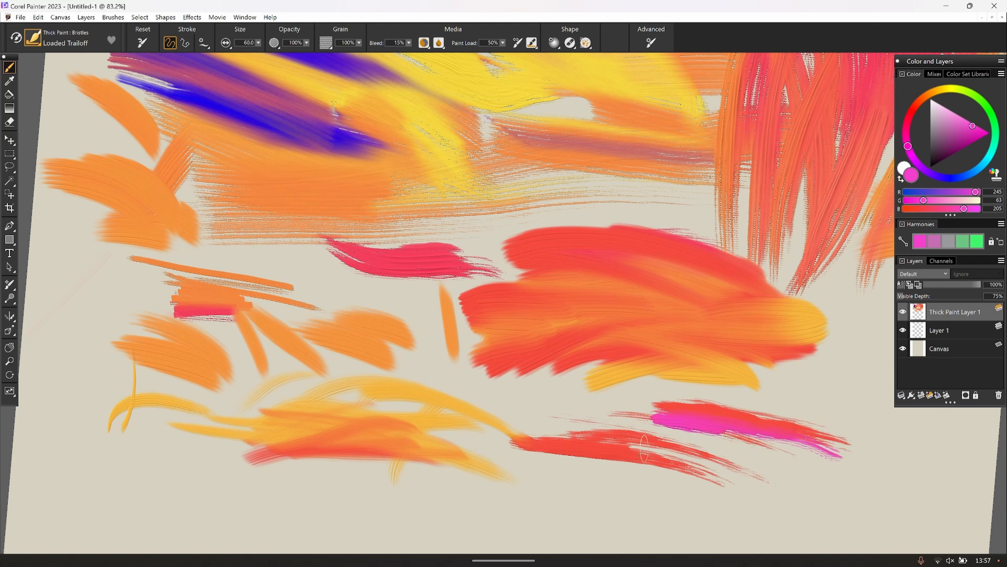
drag(976, 501, 935, 467)
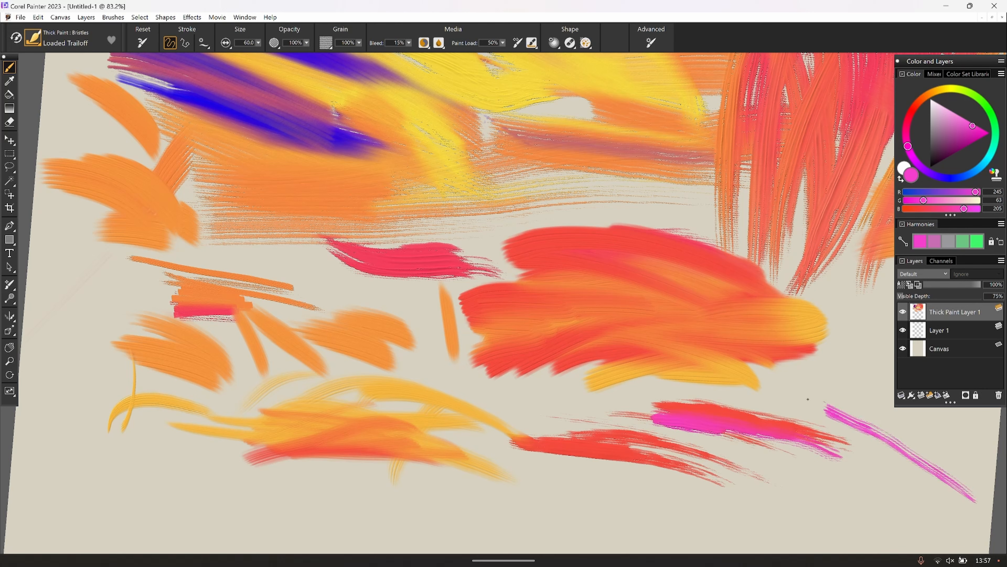
drag(807, 399, 993, 515)
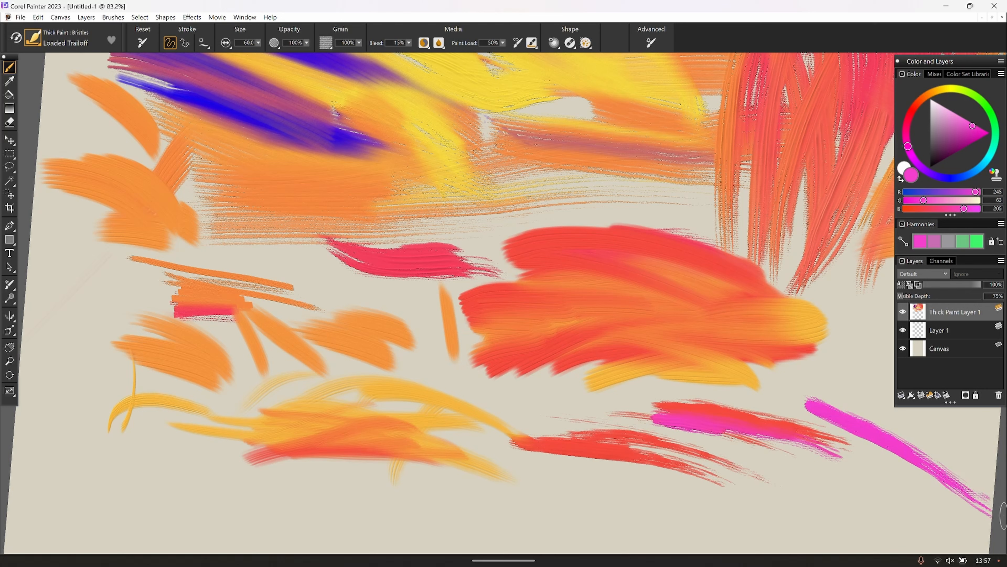
mouse_move(818, 411)
mouse_down()
mouse_move(730, 375)
mouse_move(670, 393)
mouse_move(590, 394)
mouse_up()
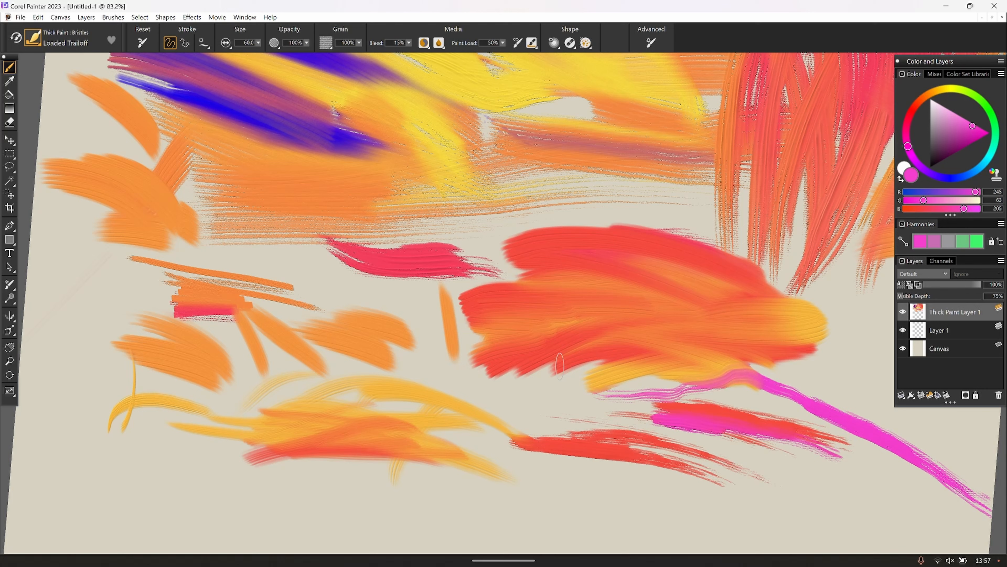
drag(607, 392, 486, 405)
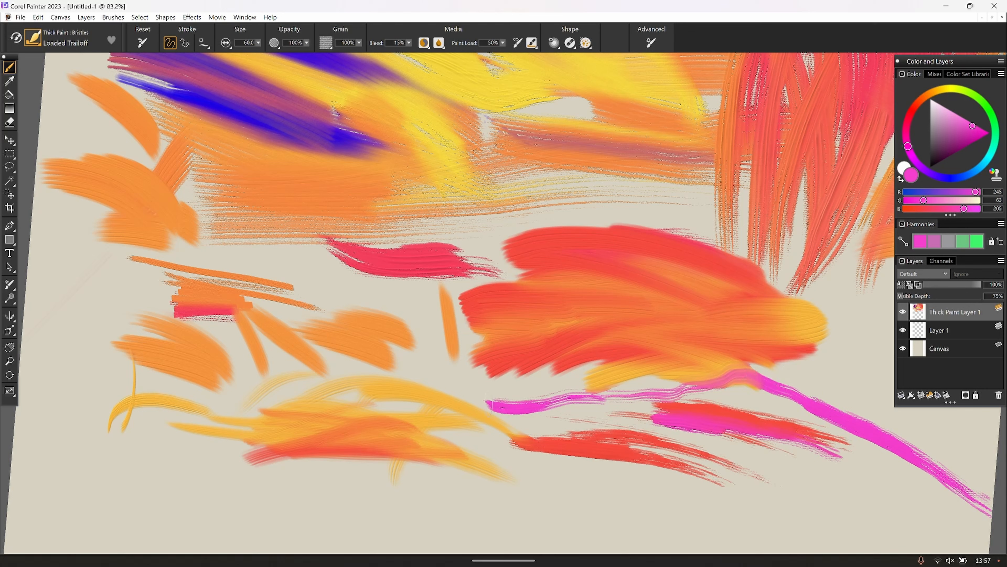
mouse_move(37, 413)
mouse_down()
mouse_move(88, 370)
mouse_move(120, 327)
mouse_move(220, 412)
mouse_move(314, 457)
mouse_up()
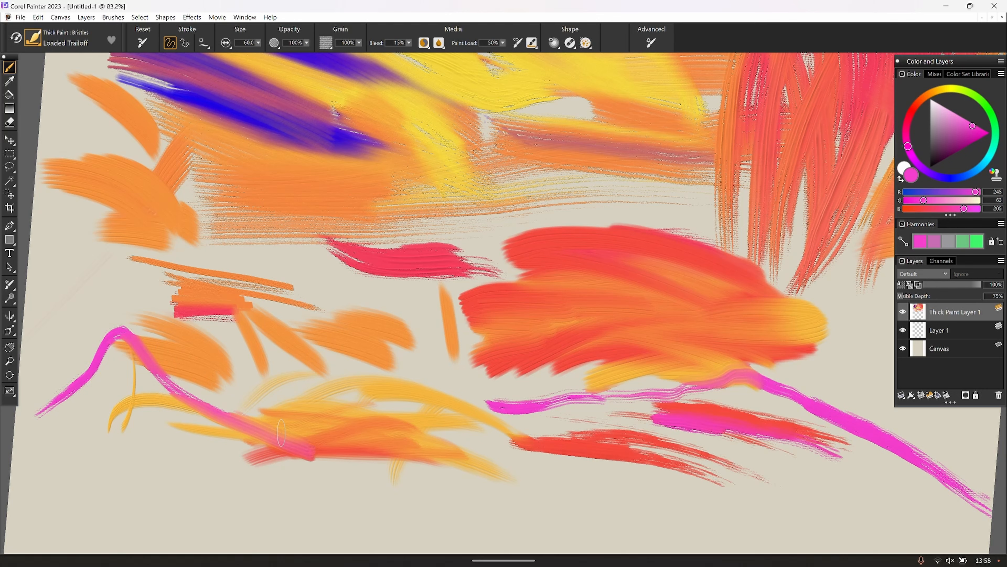
Examine the painted strokes across the upper canvas up close, and the whole composition from a distance
key(space)
drag(364, 243, 245, 389)
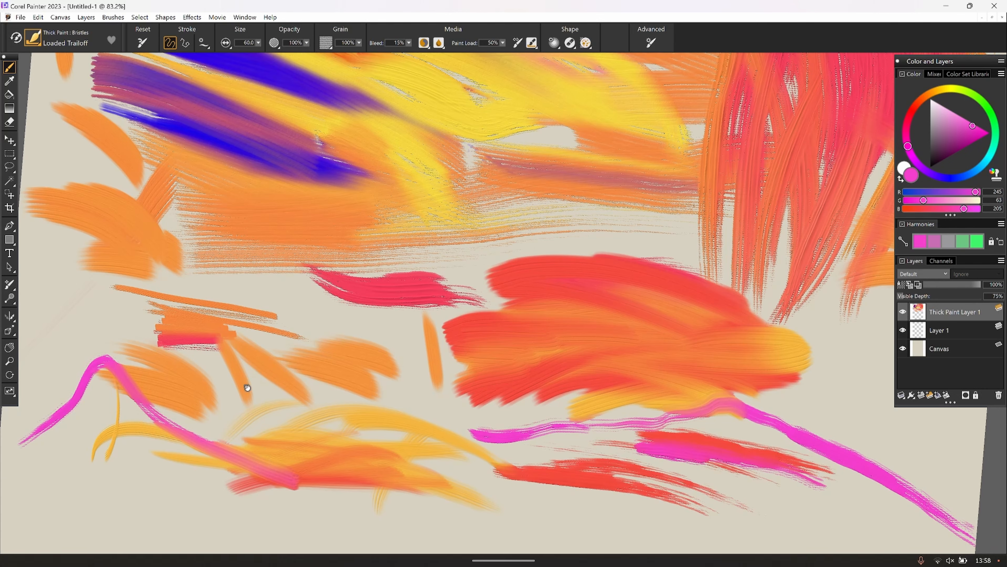
drag(416, 299, 310, 484)
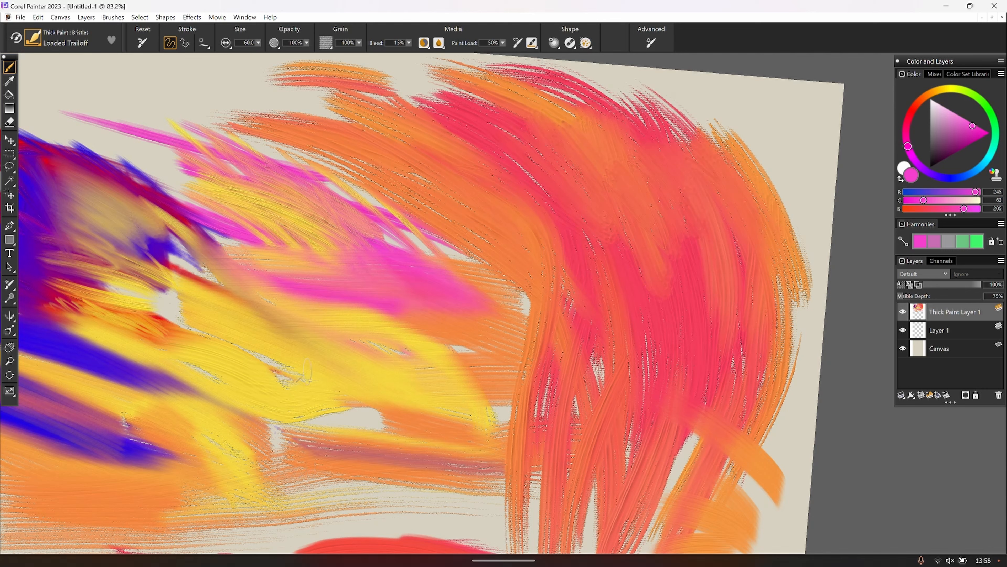
mouse_move(275, 313)
mouse_down()
mouse_move(432, 404)
mouse_move(507, 416)
mouse_up()
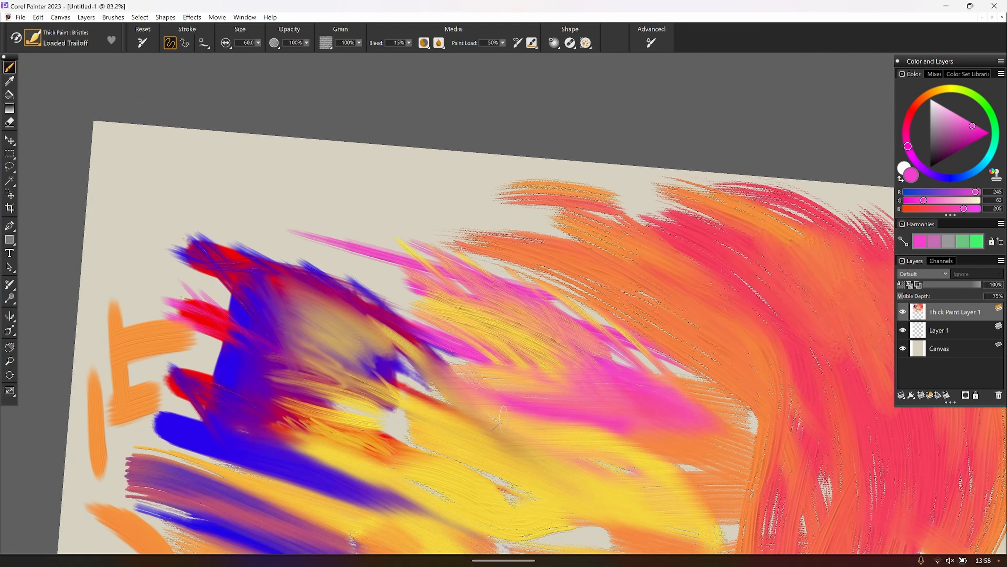
key(space)
drag(118, 447, 130, 276)
scroll(141, 261, down, 4)
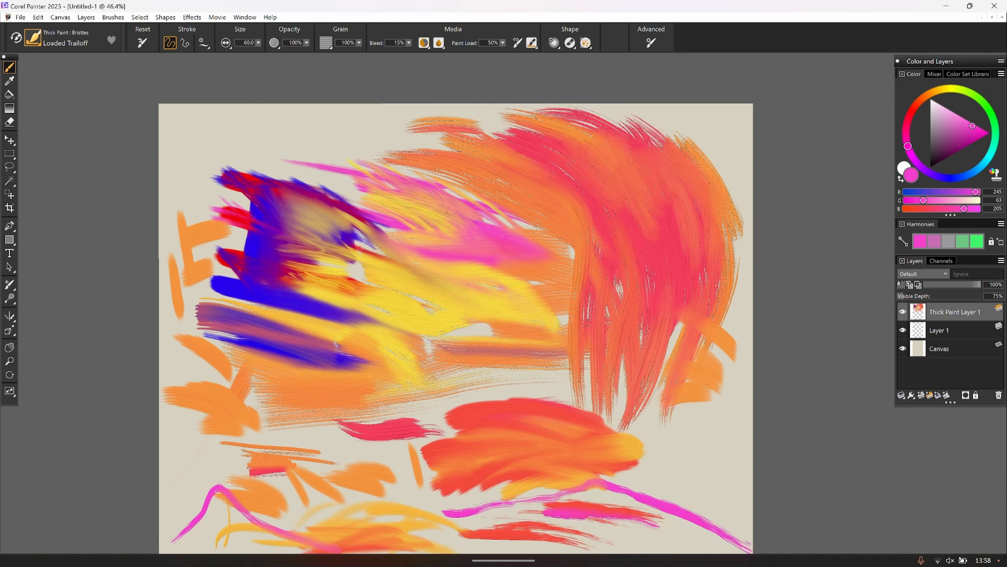
scroll(450, 303, down, 3)
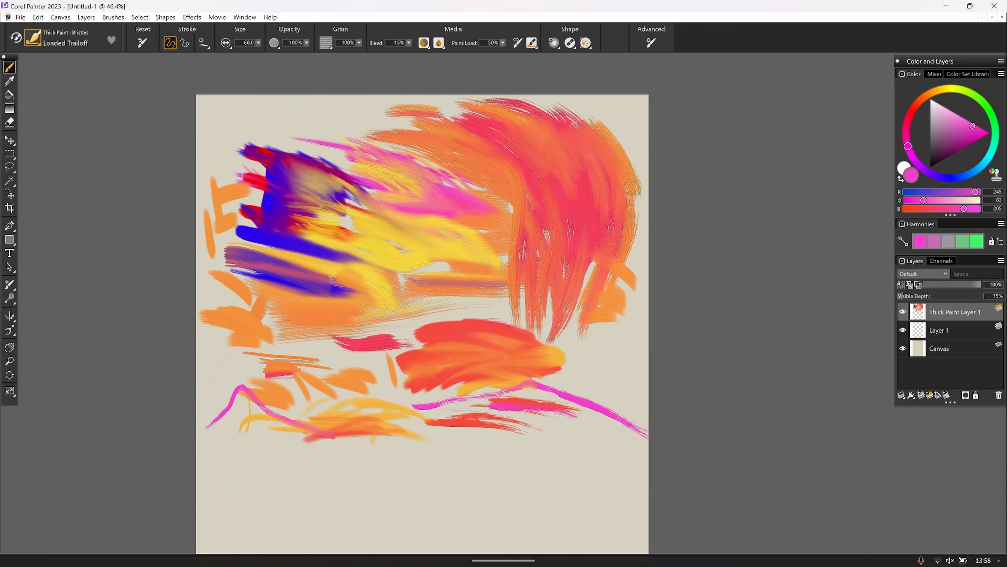
scroll(420, 313, down, 1)
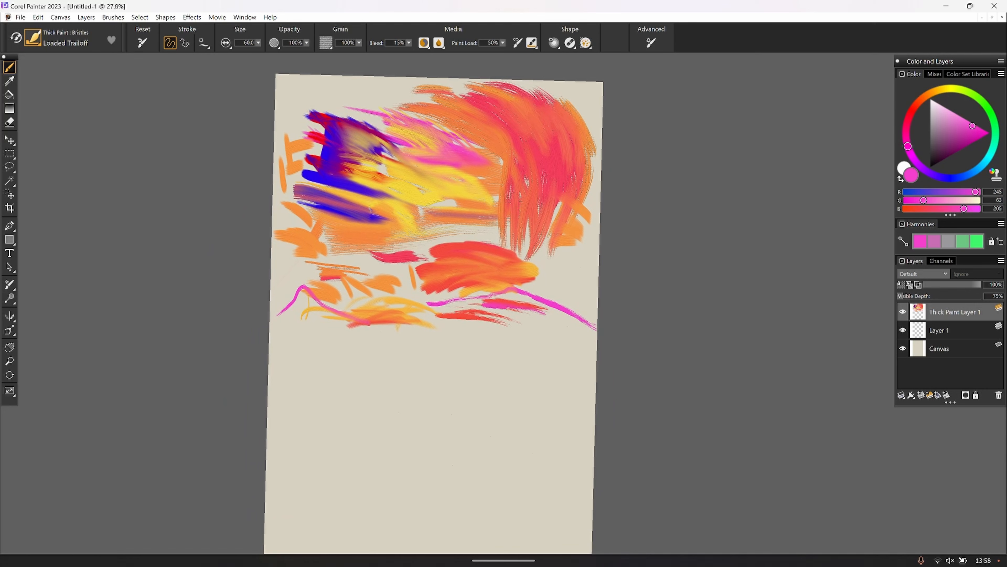
Close the Untitled-1 document without saving its changes
click(38, 17)
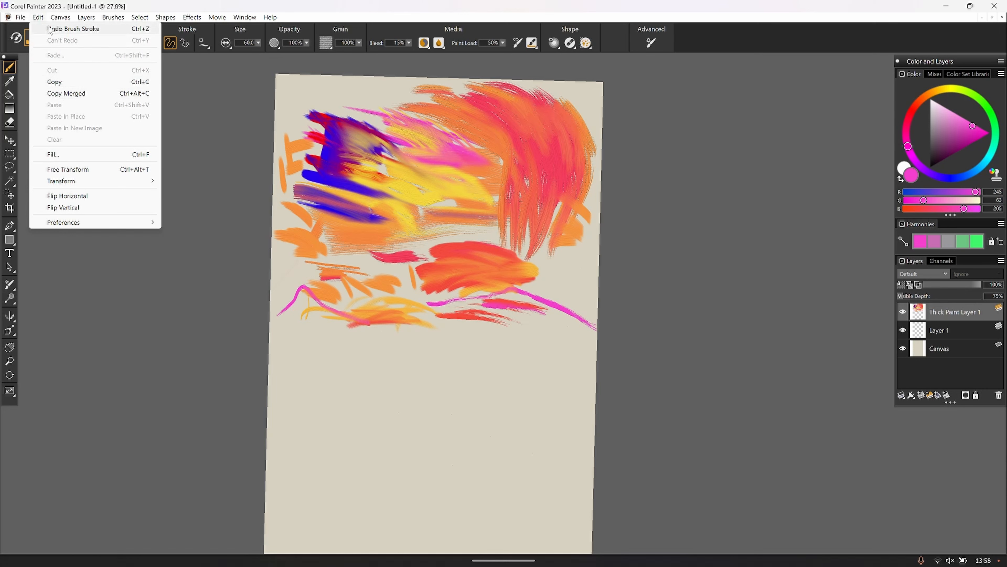
click(20, 17)
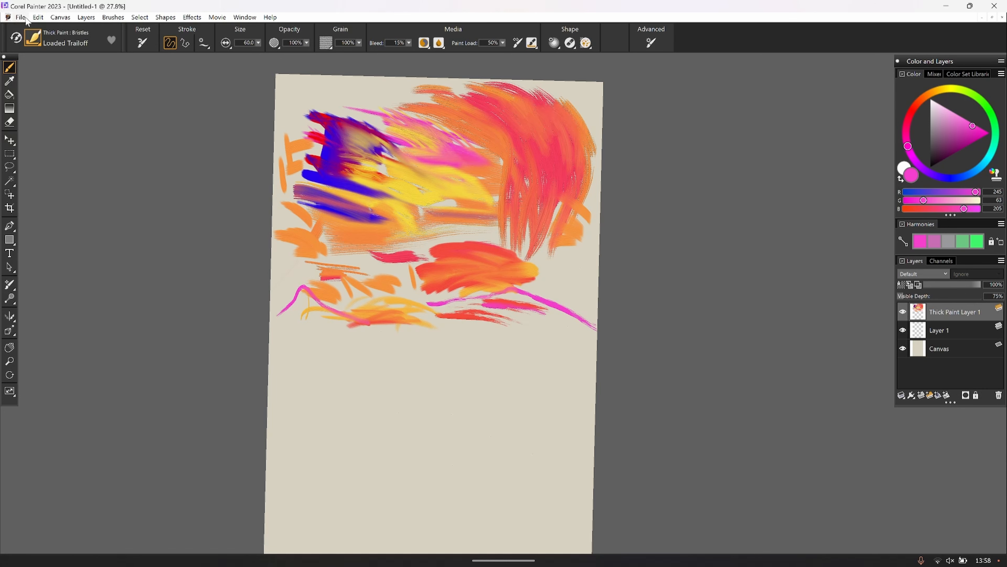
click(20, 17)
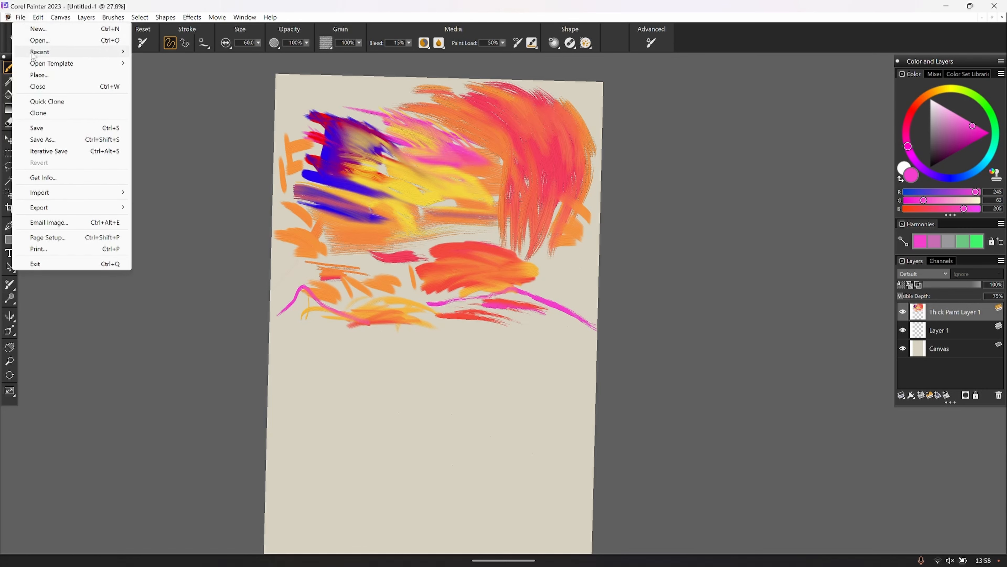
click(36, 85)
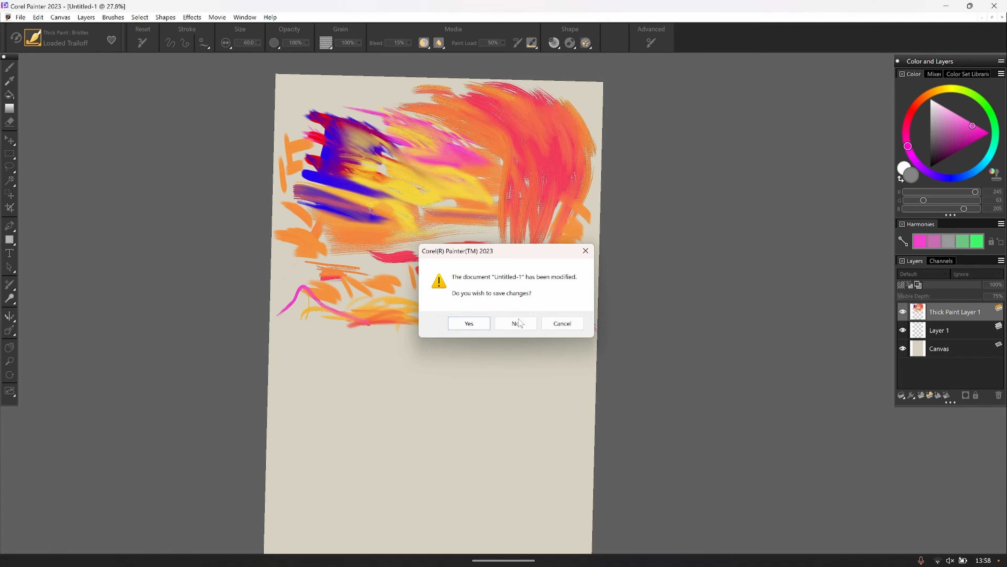
click(513, 321)
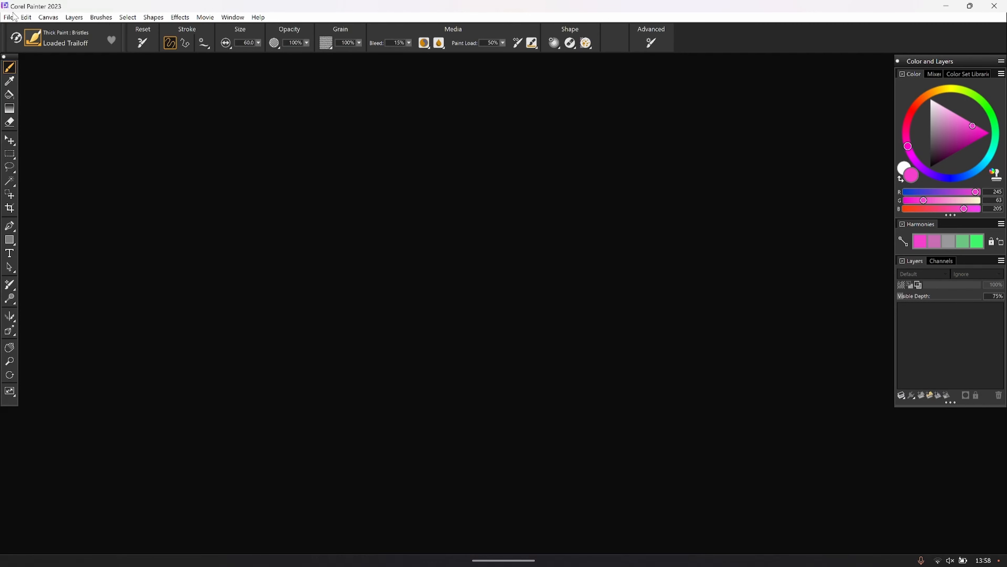
click(26, 17)
mouse_move(9, 18)
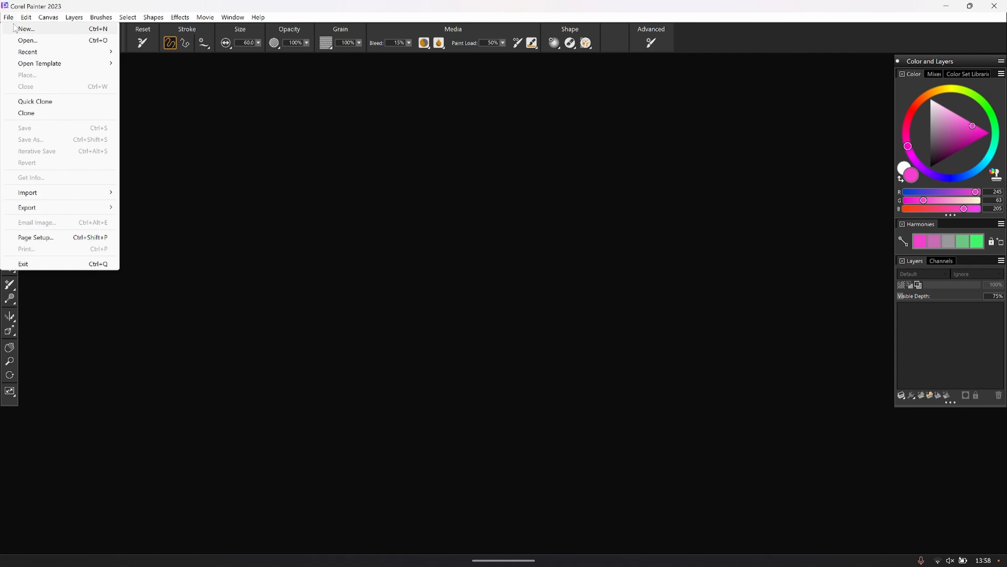
click(20, 40)
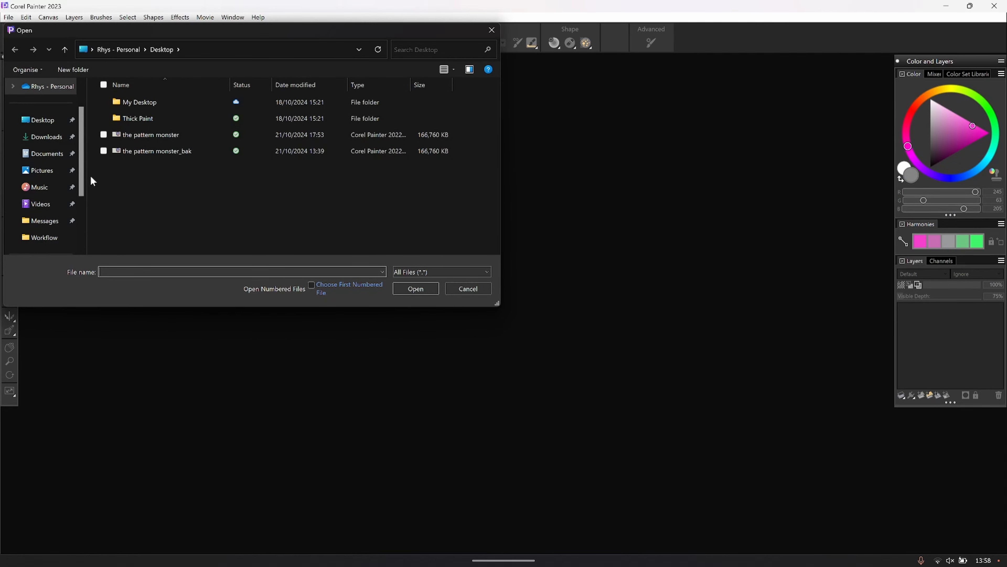
click(491, 29)
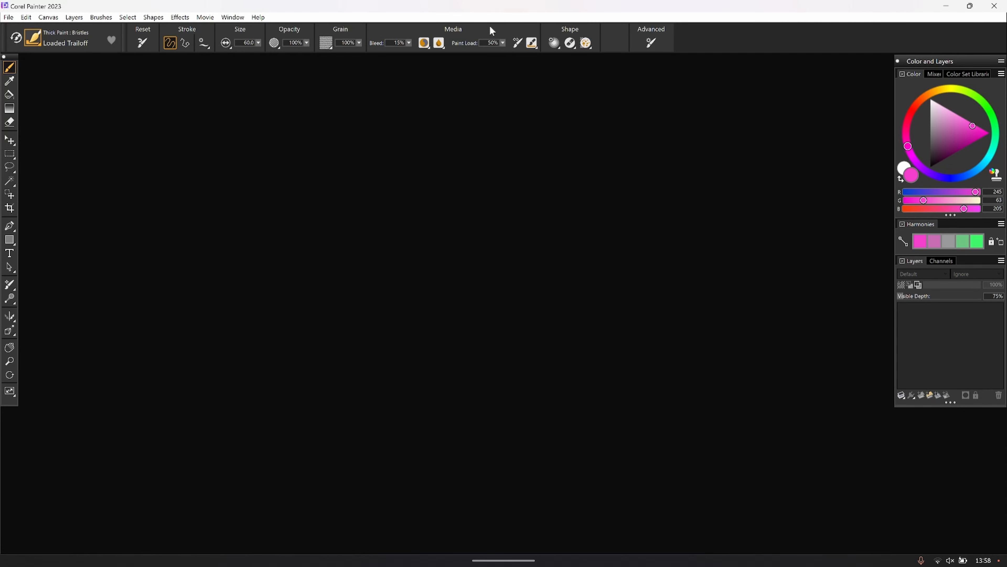
mouse_move(99, 566)
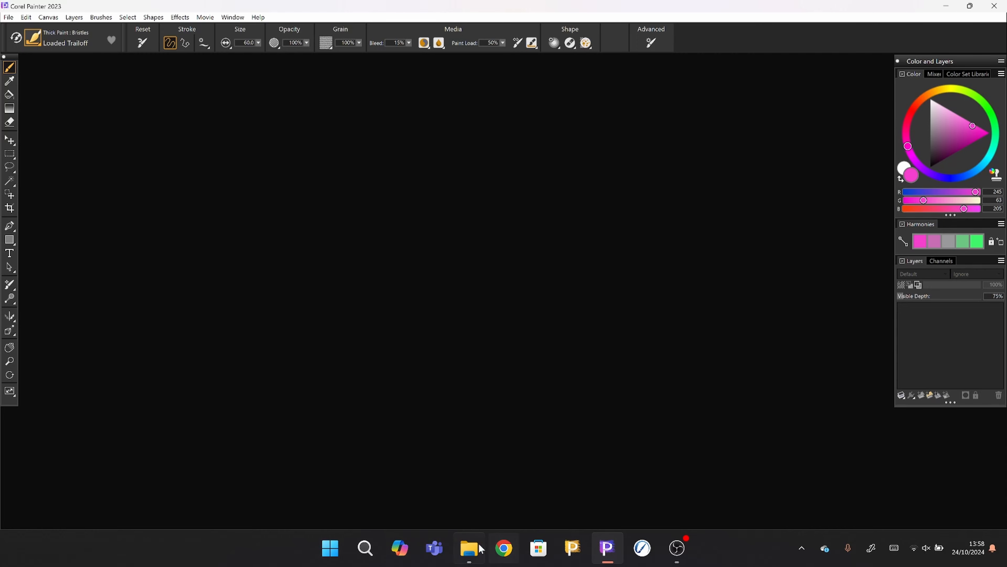
Switch to File Explorer and look through the fashion portfolio folder in the personal OneDrive
mouse_move(472, 550)
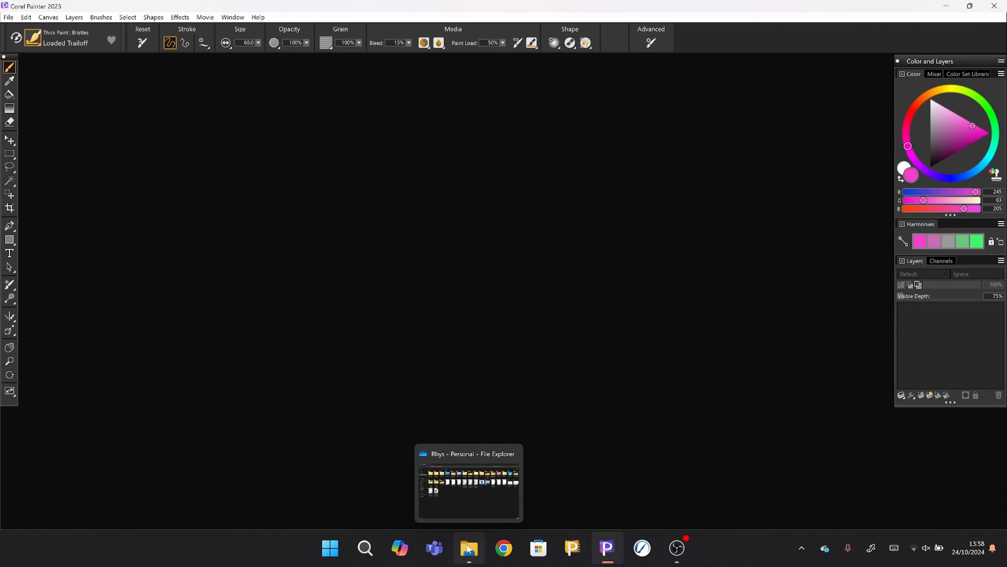
click(474, 550)
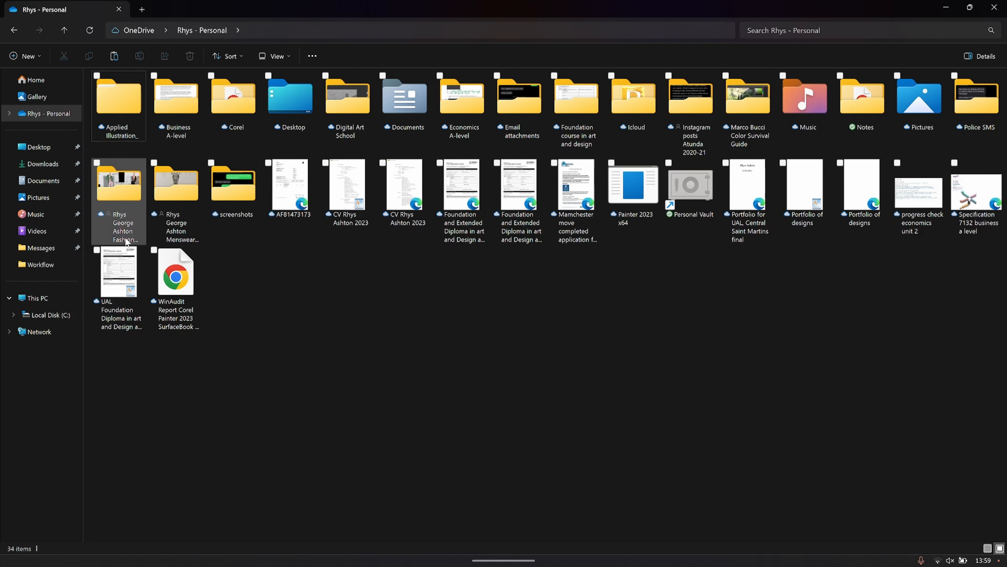
double_click(120, 202)
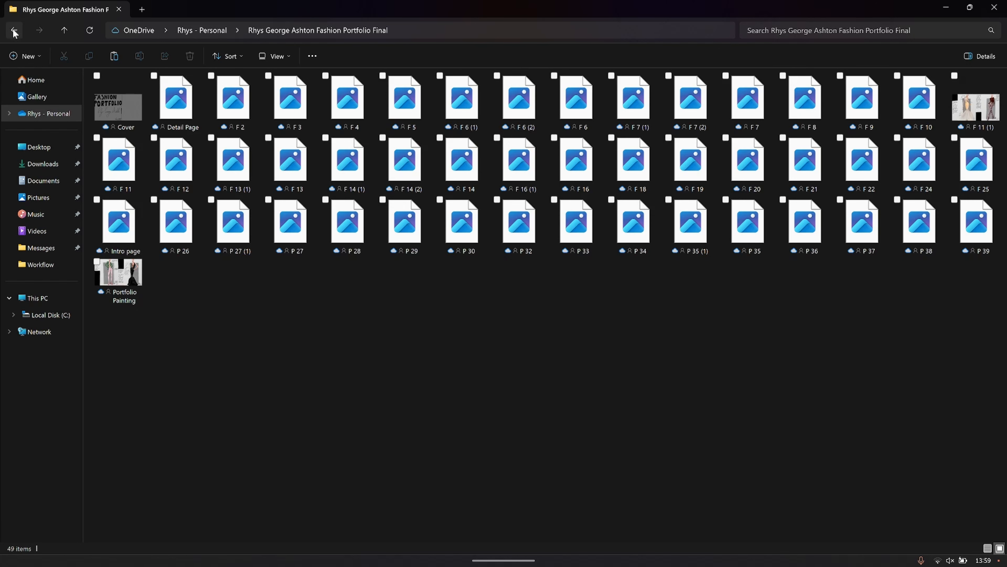
click(18, 34)
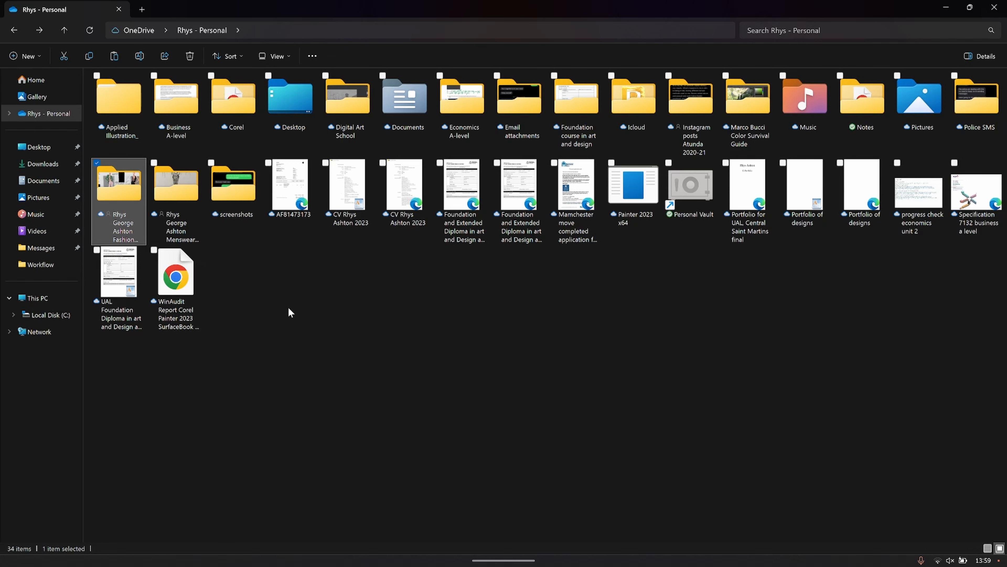
Check the Uploads folder inside iCloud Photos in the Pictures folder, returning to the iCloud Photos folder
click(35, 201)
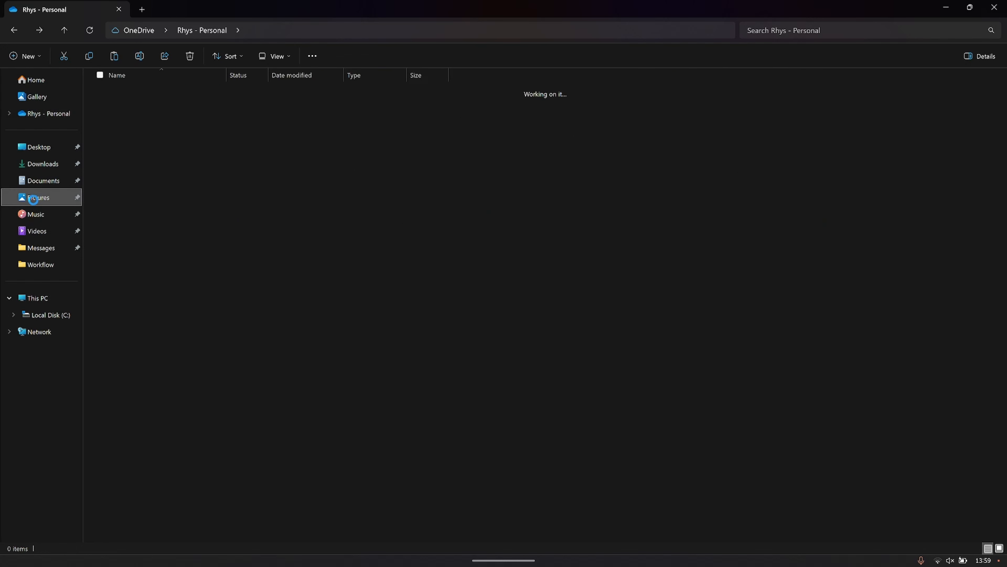
double_click(130, 106)
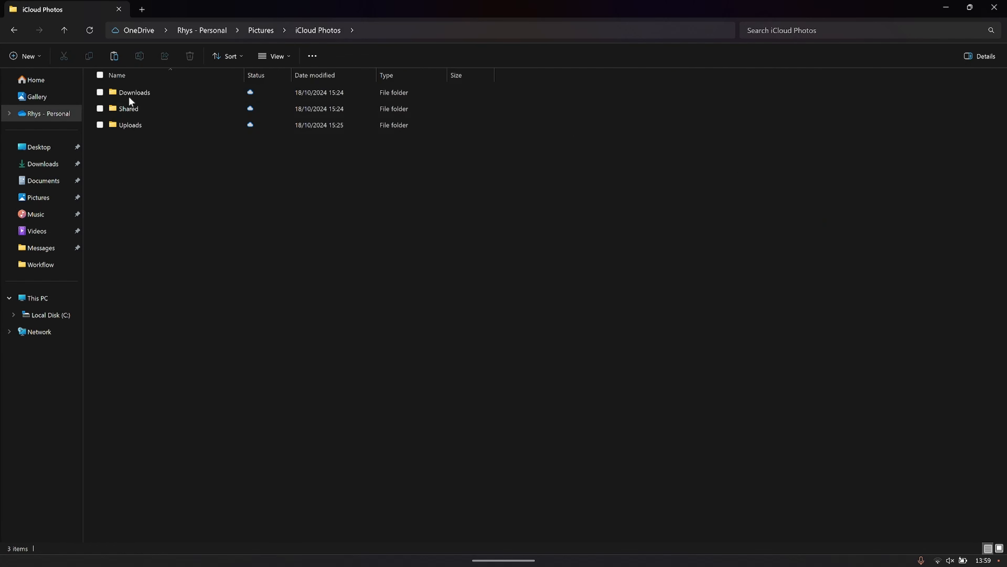
click(124, 124)
double_click(121, 124)
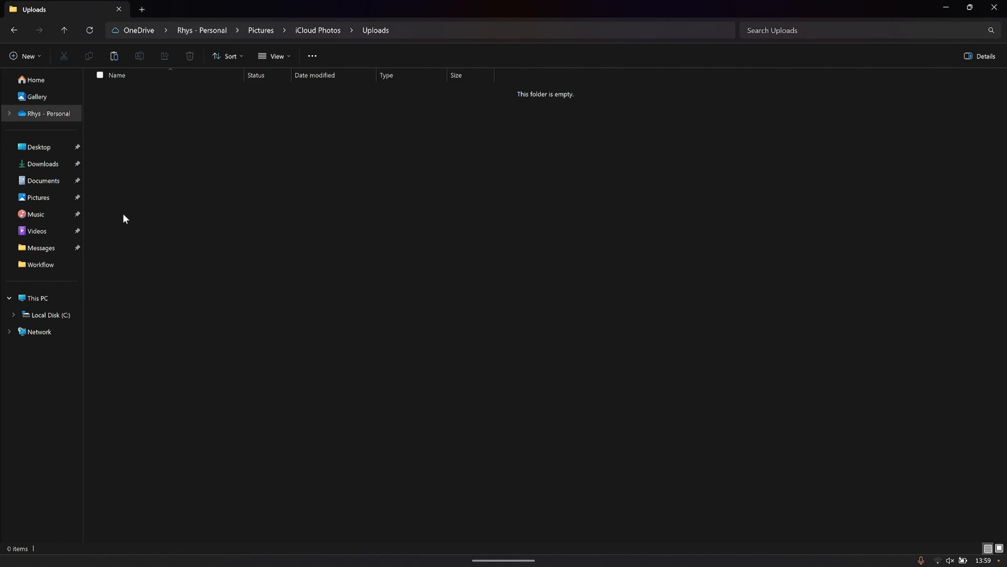
click(14, 30)
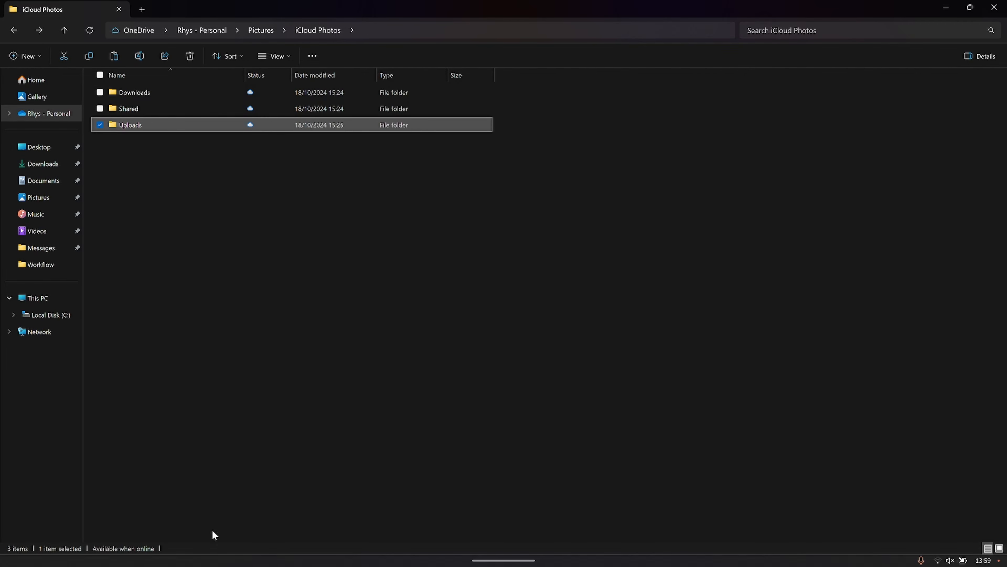
mouse_move(258, 564)
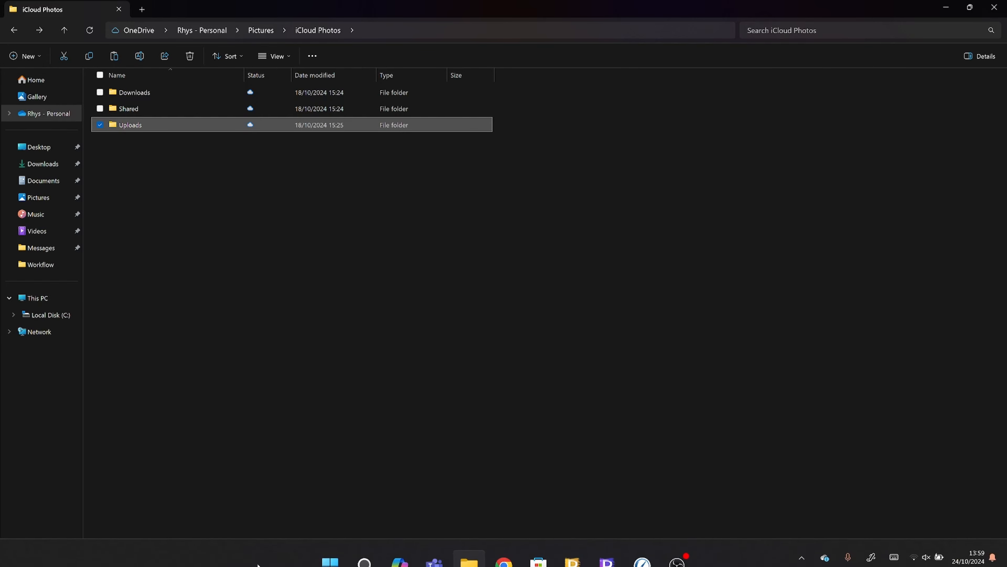
click(332, 540)
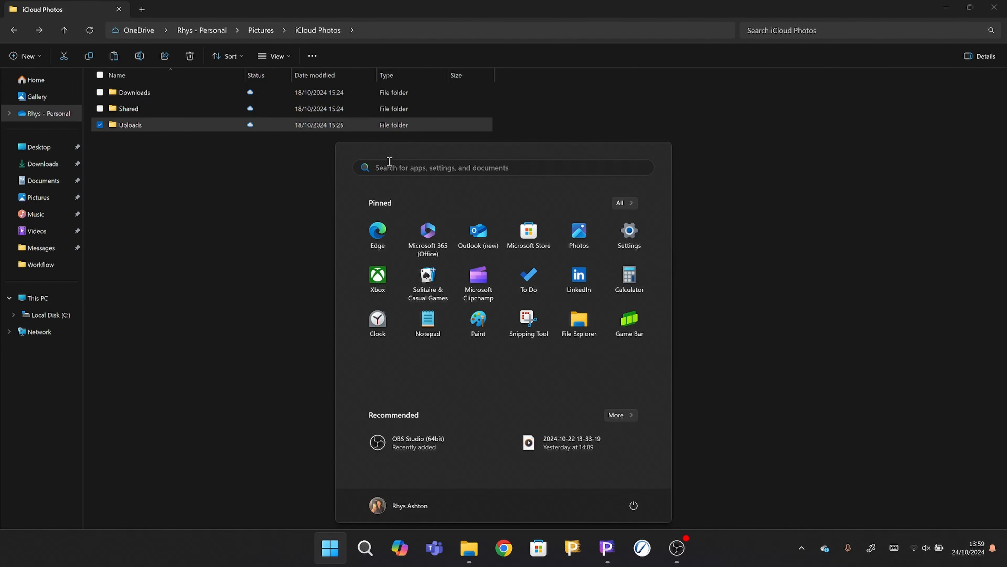
click(505, 552)
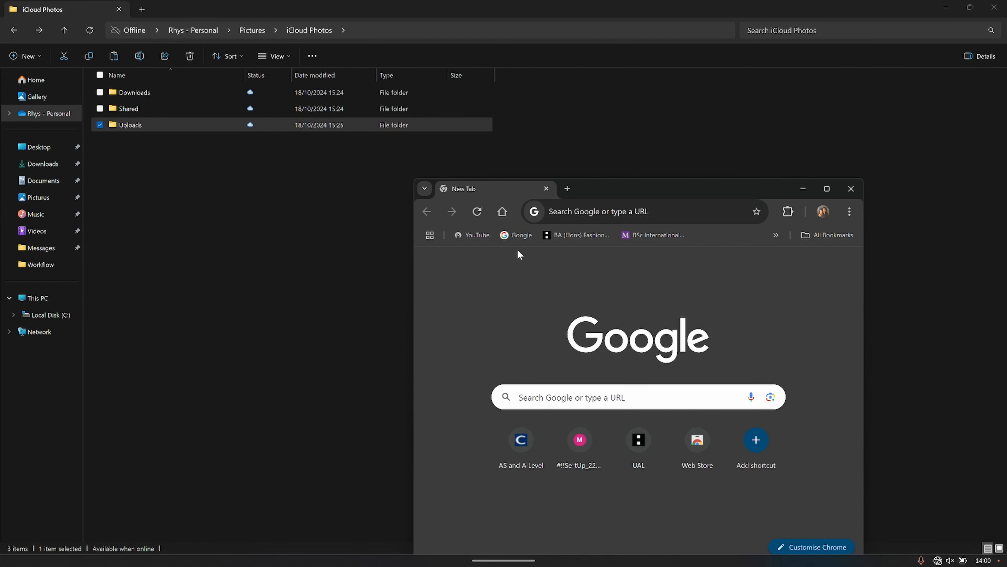
click(803, 185)
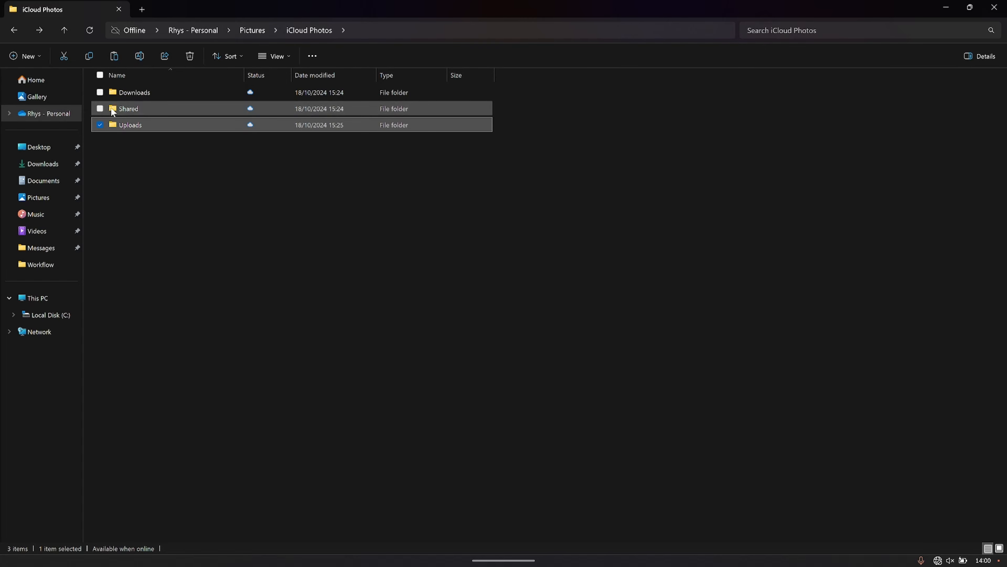
Check the contents of the Shared folder in iCloud Photos, returning to the parent folder
double_click(122, 108)
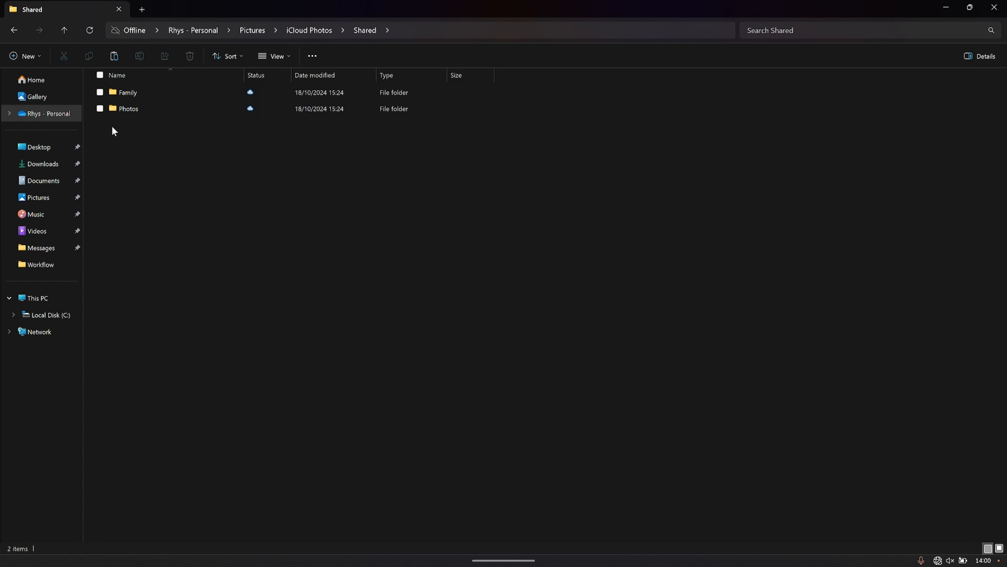
click(14, 30)
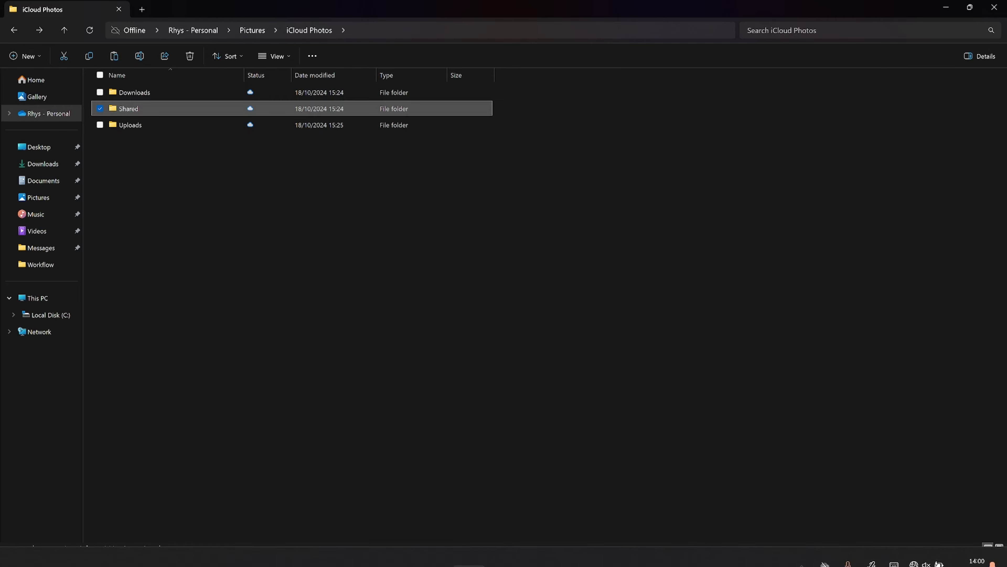
Switch to Chrome and try to search Google for "outlook sign in" using the suggested query
mouse_move(299, 544)
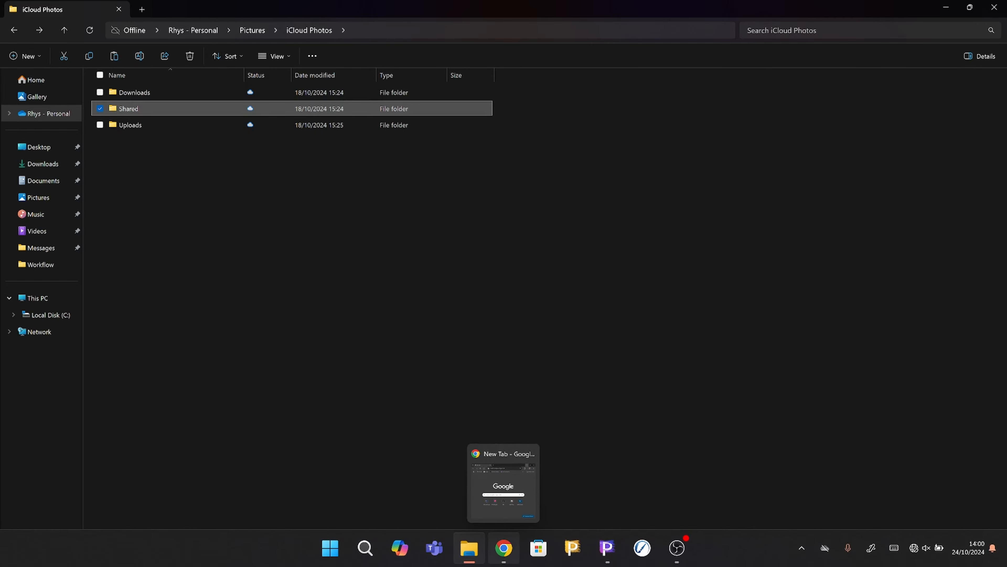
click(505, 549)
click(528, 393)
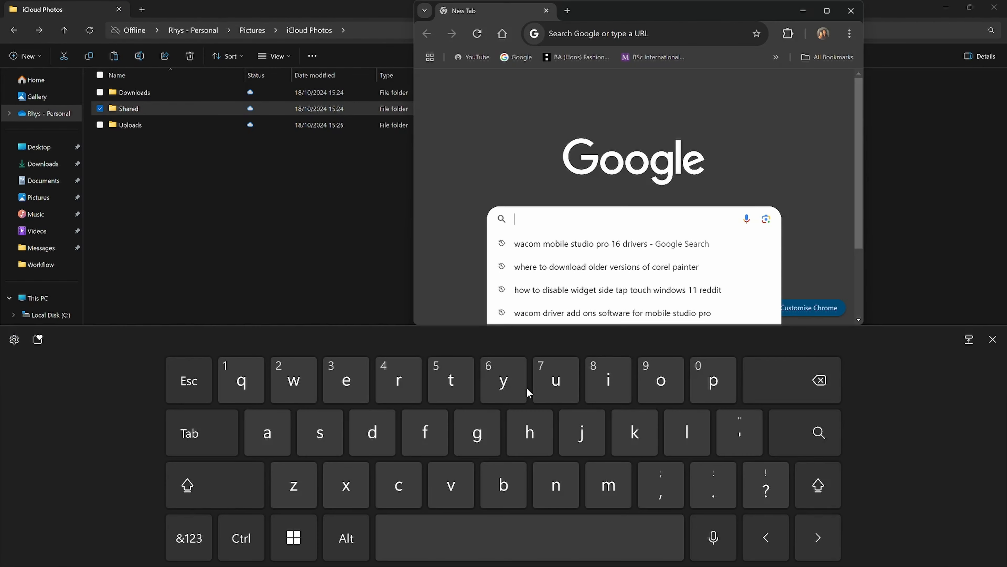
text(outlo)
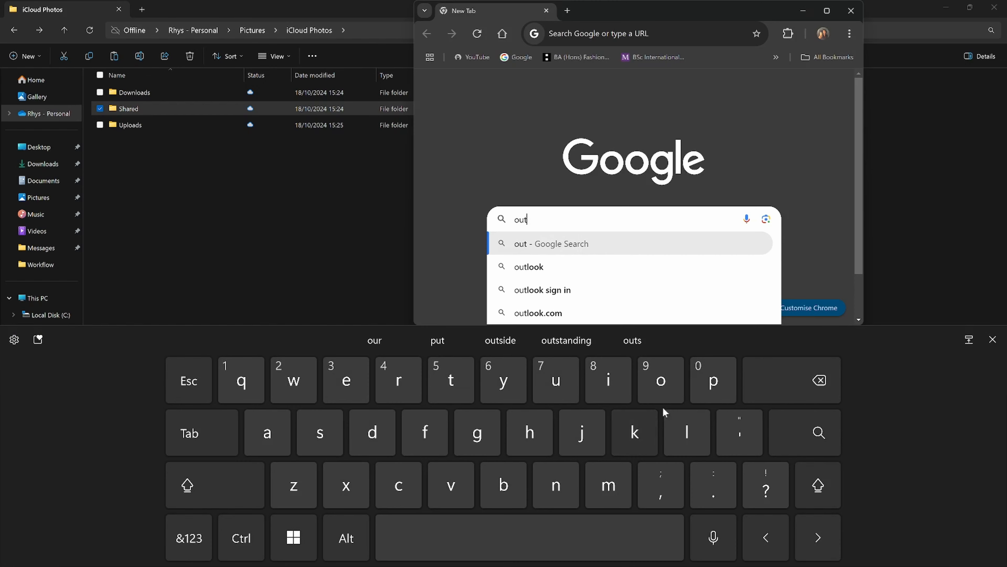
text(ok)
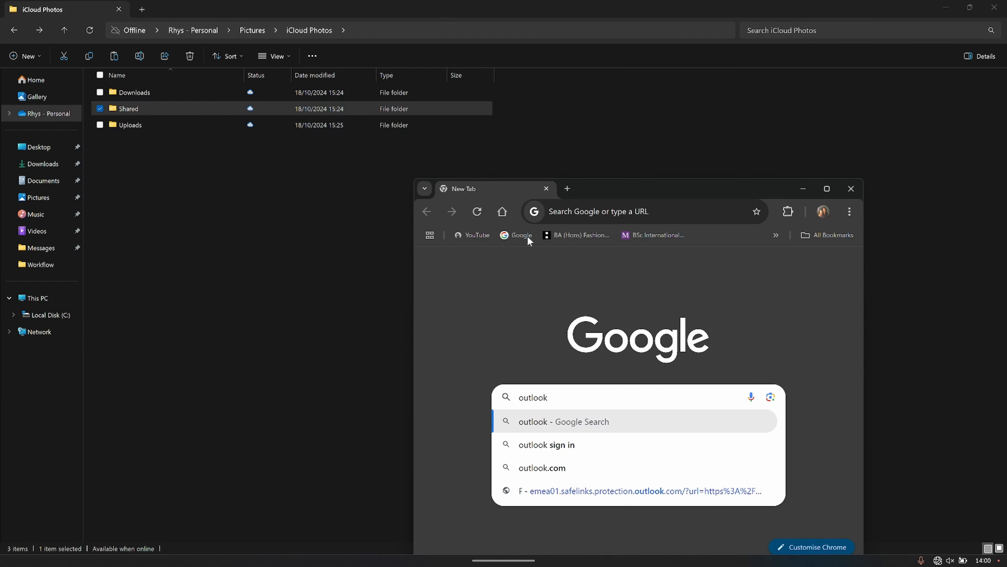
click(532, 441)
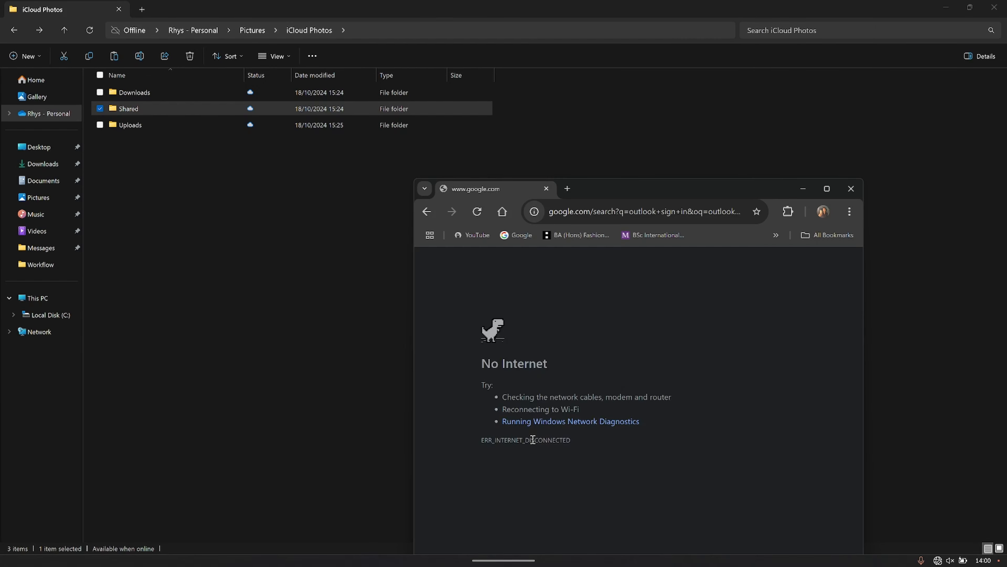
Reconnect the computer to the EHC_SU2 WiFi network
click(924, 548)
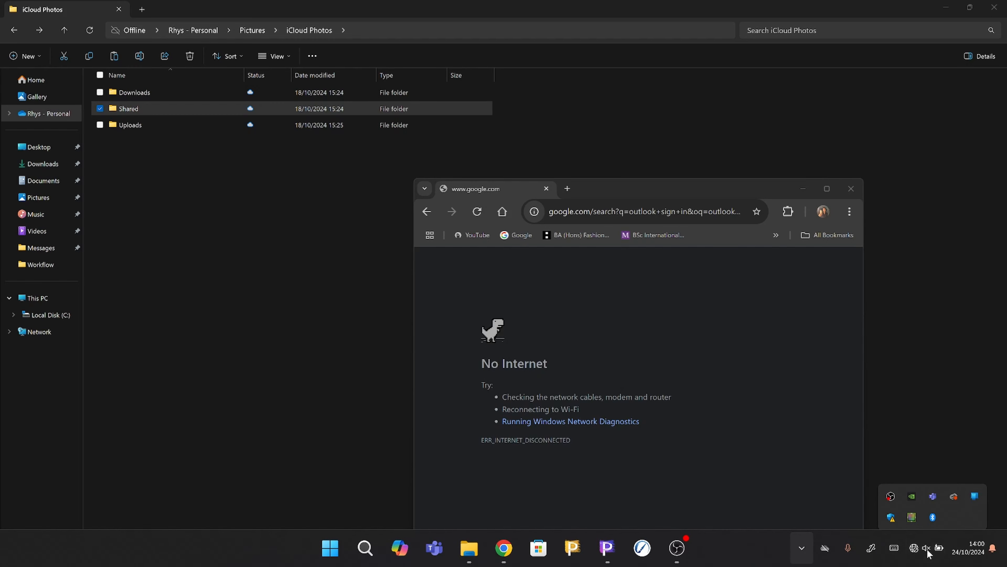
click(864, 347)
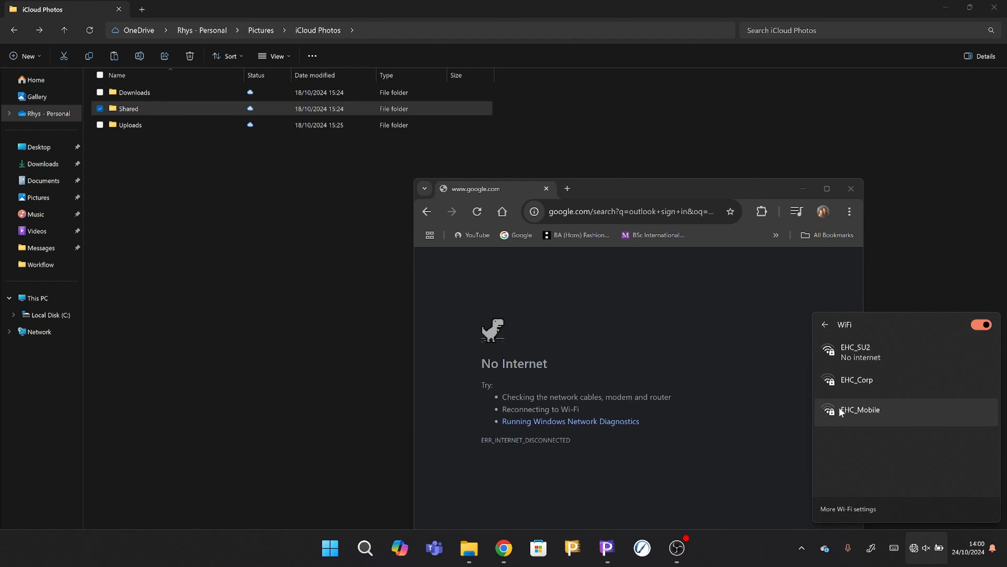
click(767, 326)
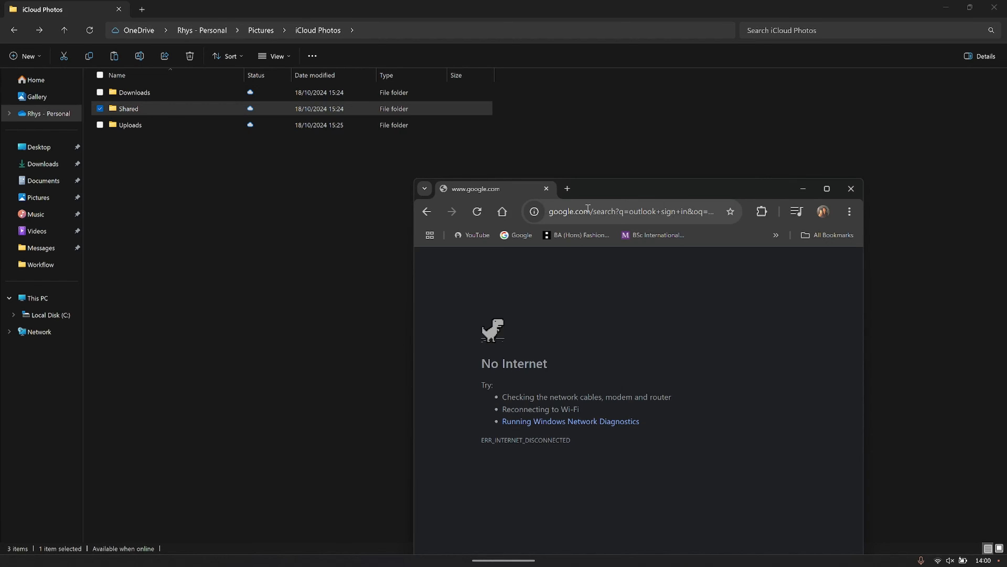
Search the web for "gogle", open the Google homepage from the results, and activate its search field
click(630, 211)
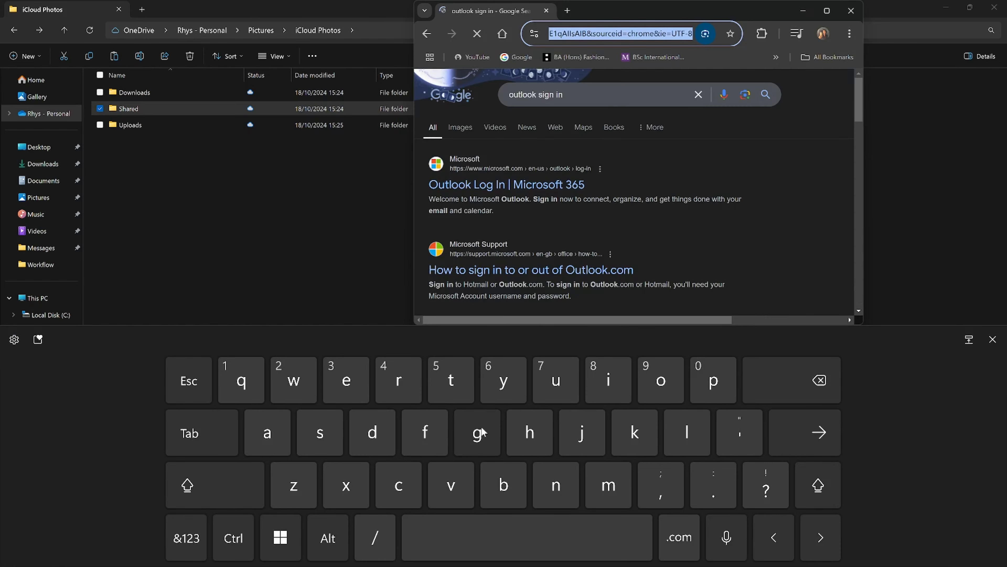
text(gogle)
key(Return)
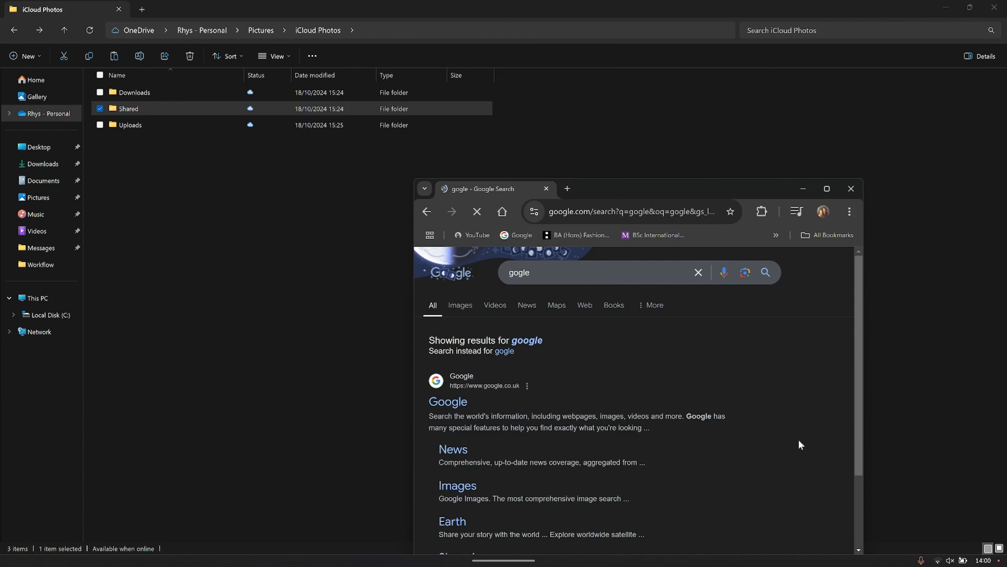
click(450, 398)
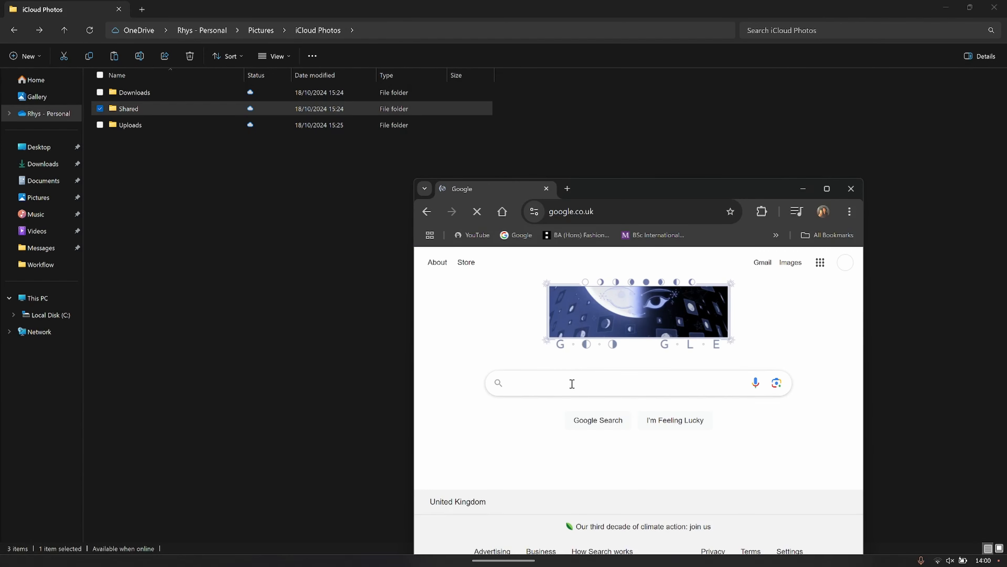
click(554, 375)
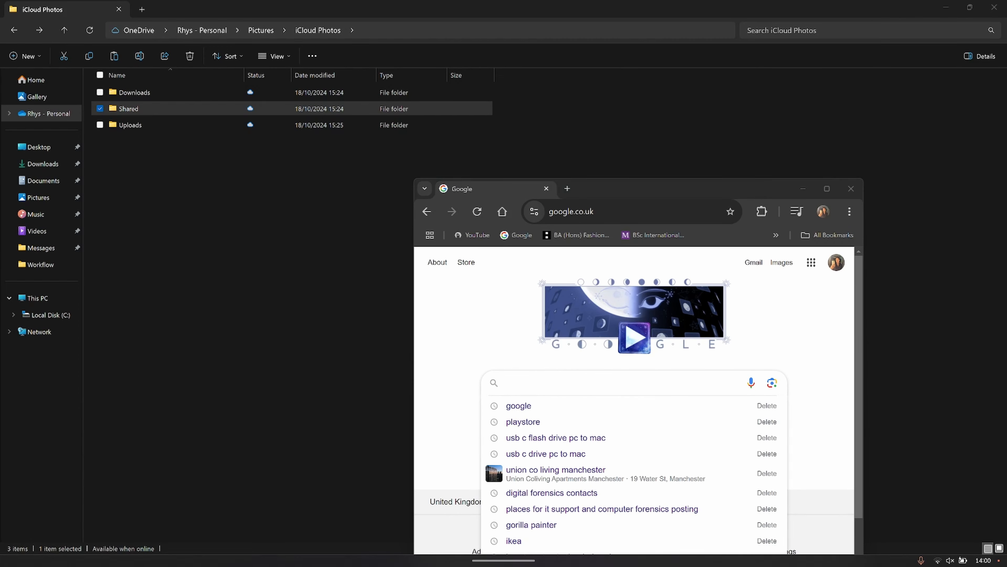
key(super+a)
click(894, 547)
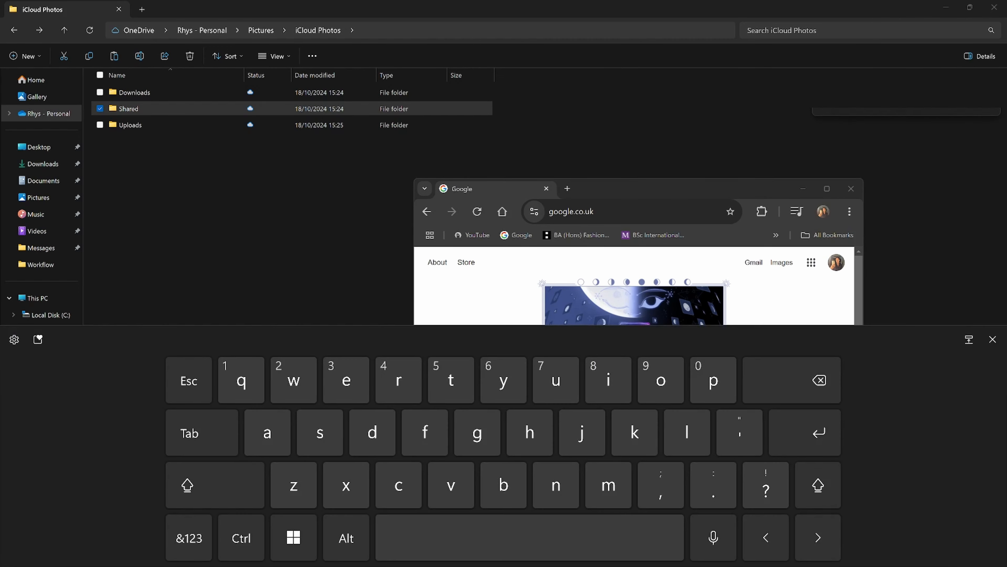
click(411, 483)
click(713, 380)
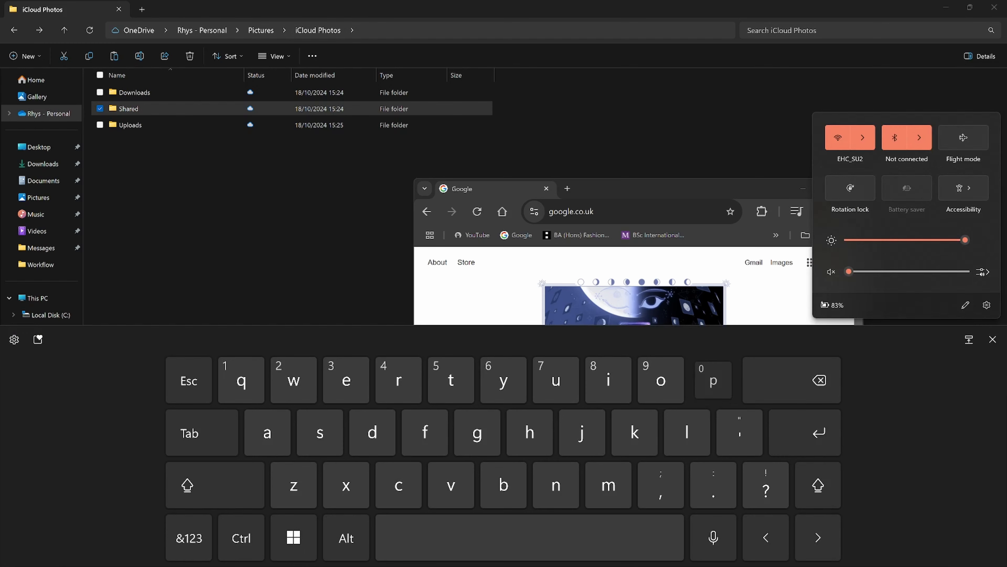
click(345, 485)
click(372, 432)
click(398, 526)
click(380, 440)
click(417, 394)
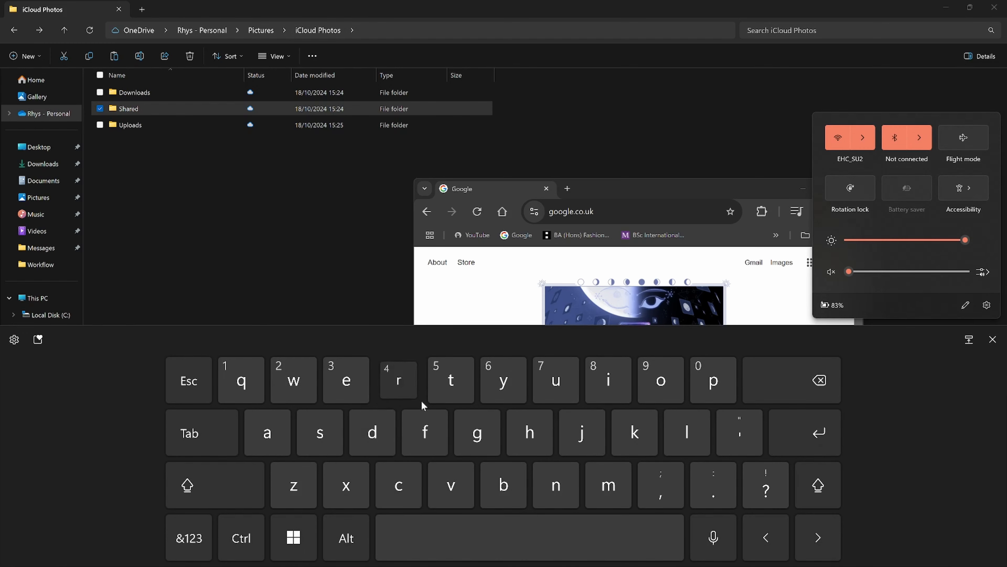
click(456, 478)
click(351, 377)
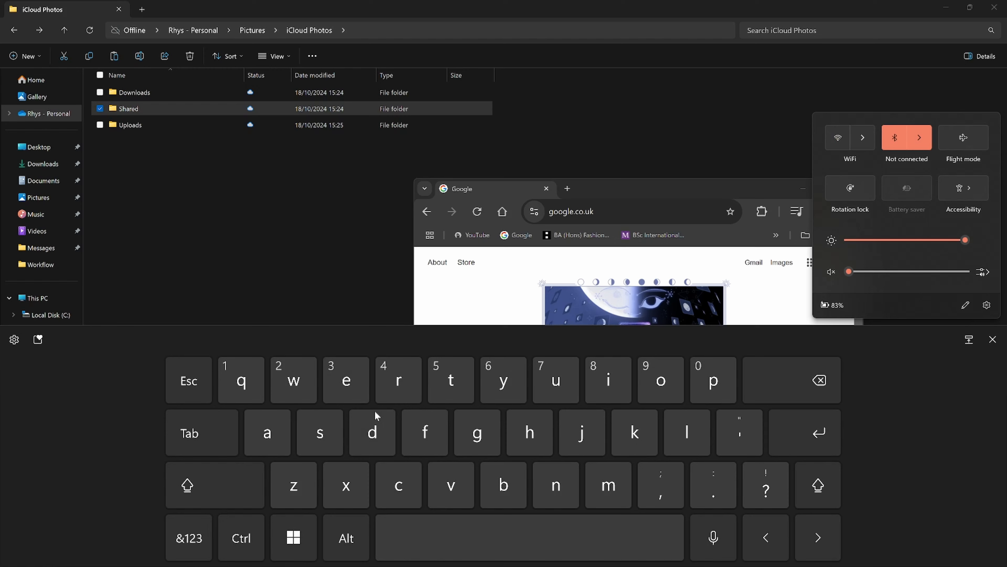
click(805, 432)
Search for "Outlook" from the Google homepage
click(598, 182)
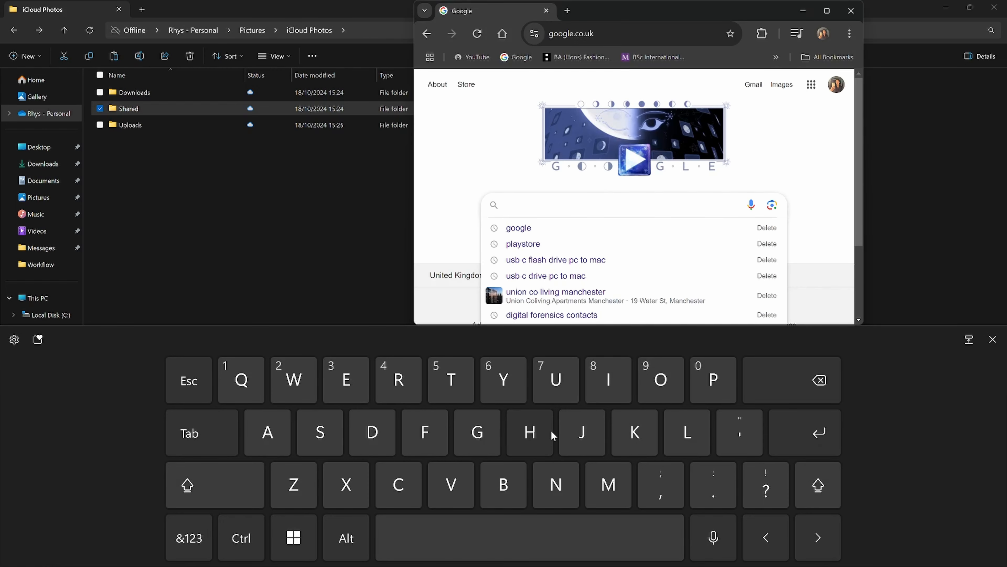
click(661, 380)
click(556, 380)
click(451, 380)
click(688, 432)
click(661, 380)
click(661, 380)
click(634, 432)
click(804, 432)
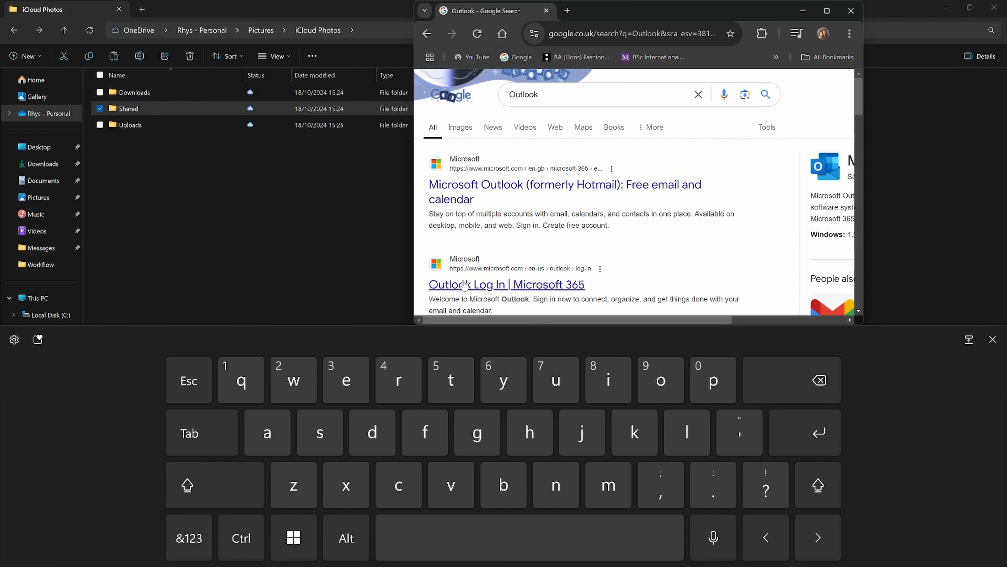
Open the Outlook Log In search result and try to sign in with the saved account e-mail and password
click(459, 279)
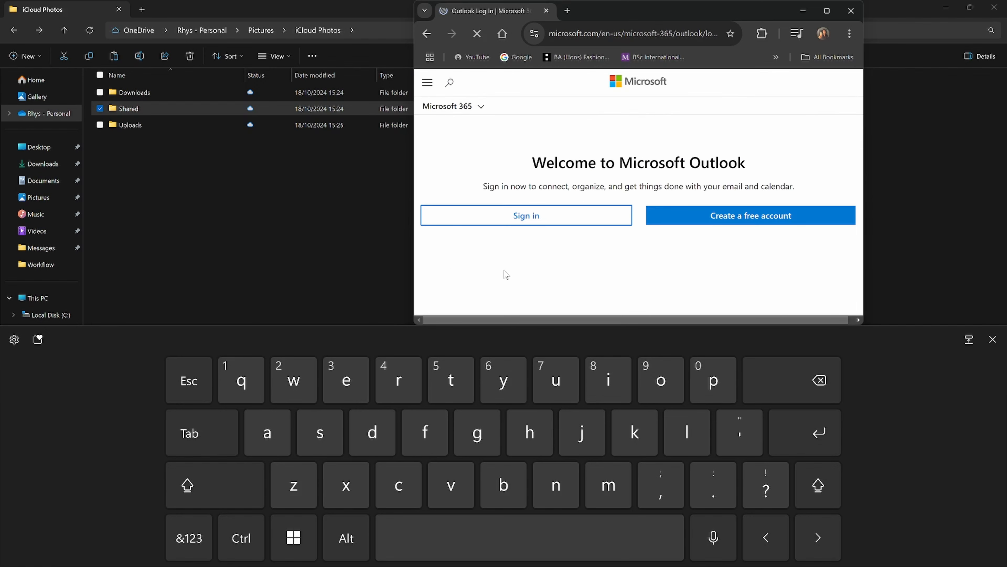
click(480, 216)
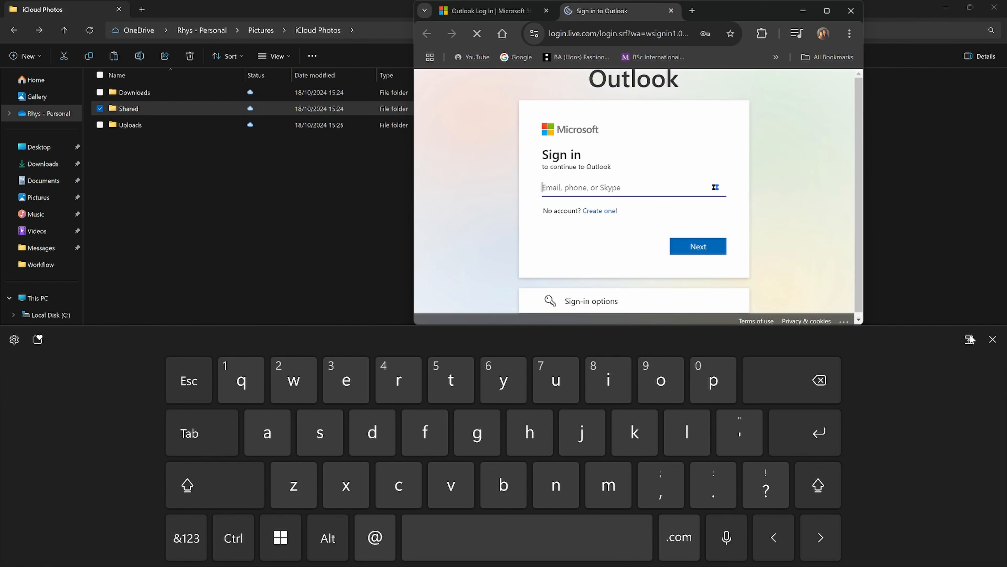
click(558, 186)
click(623, 214)
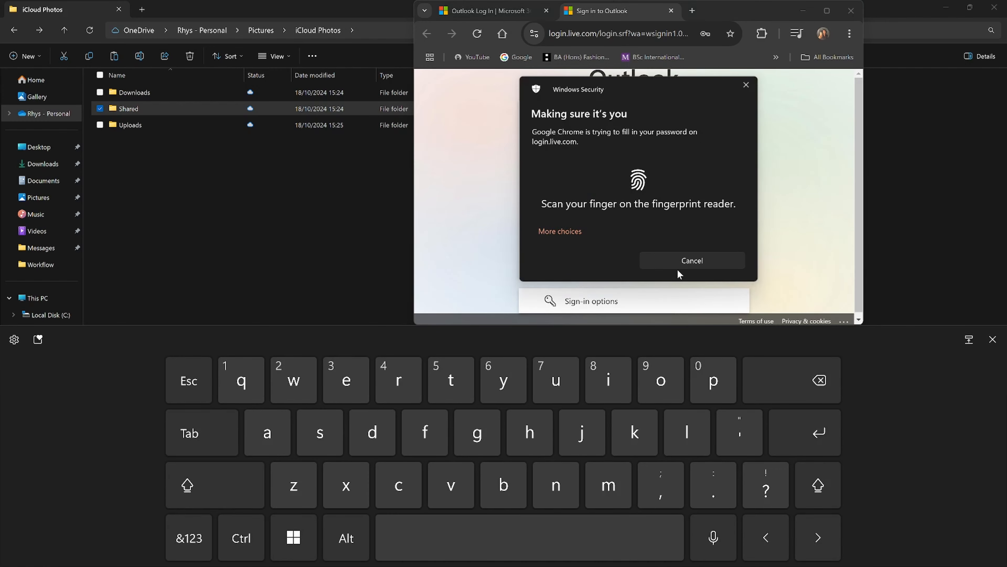
click(689, 246)
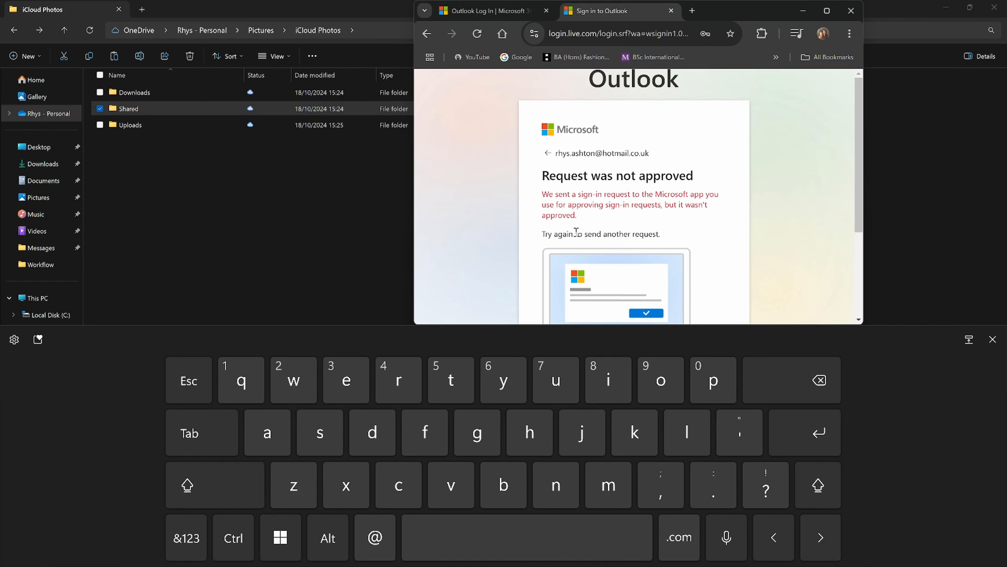
Close the touch keyboard, reposition the browser window, and go back to retry the Outlook sign-in
click(993, 339)
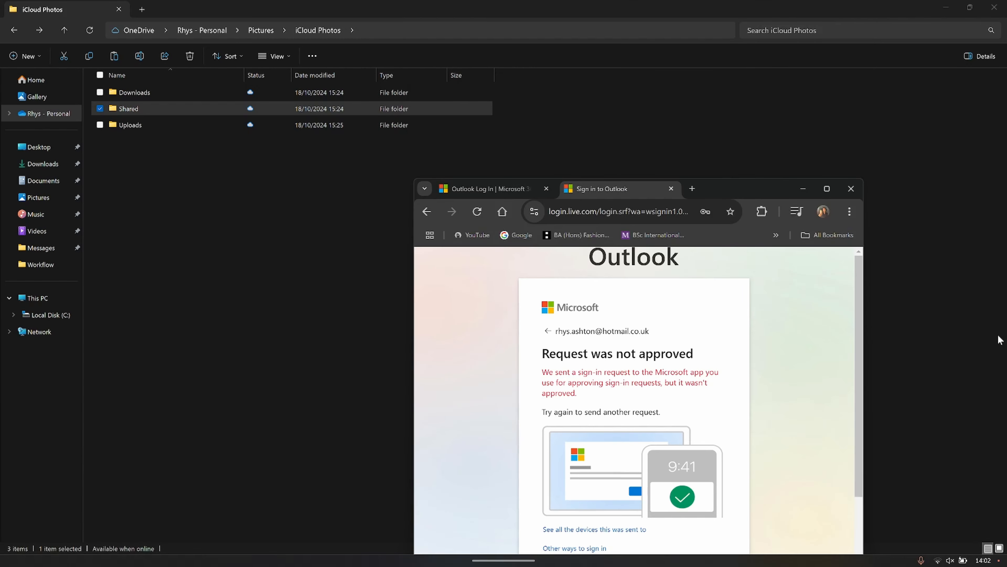
drag(718, 180, 719, 73)
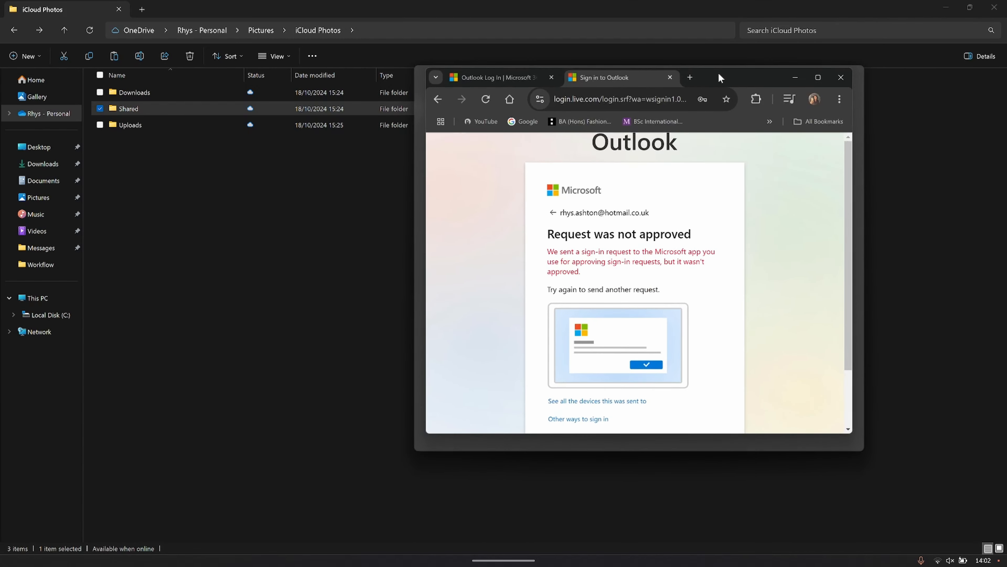
click(548, 217)
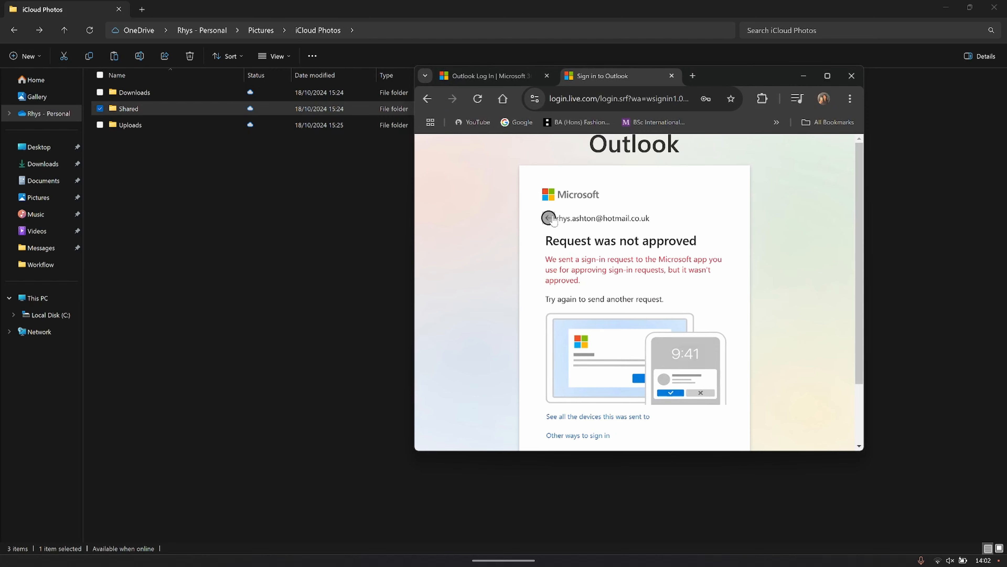
click(702, 340)
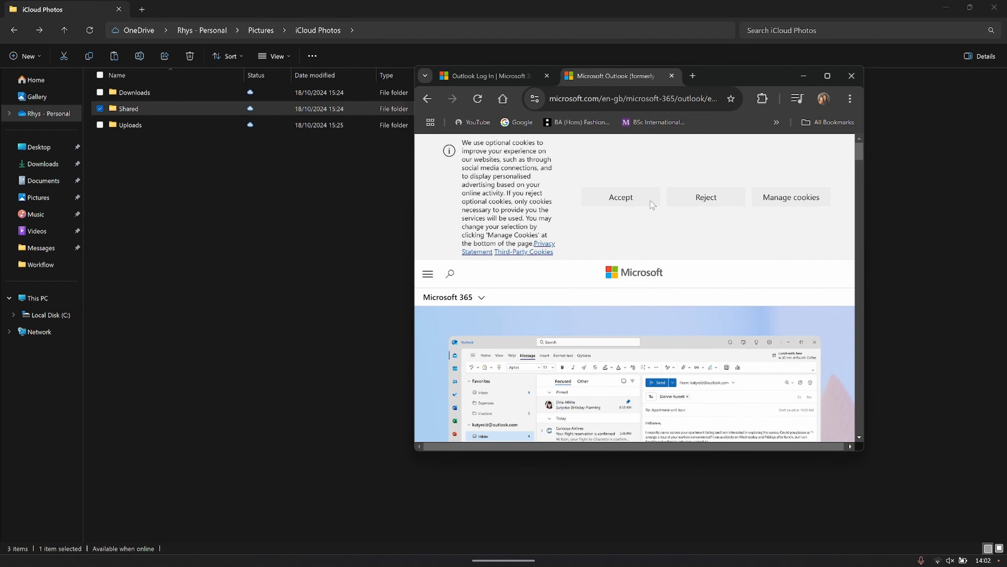
Accept the optional cookies on the Microsoft Outlook page and find its sign-in option
click(630, 197)
scroll(634, 288, down, 9)
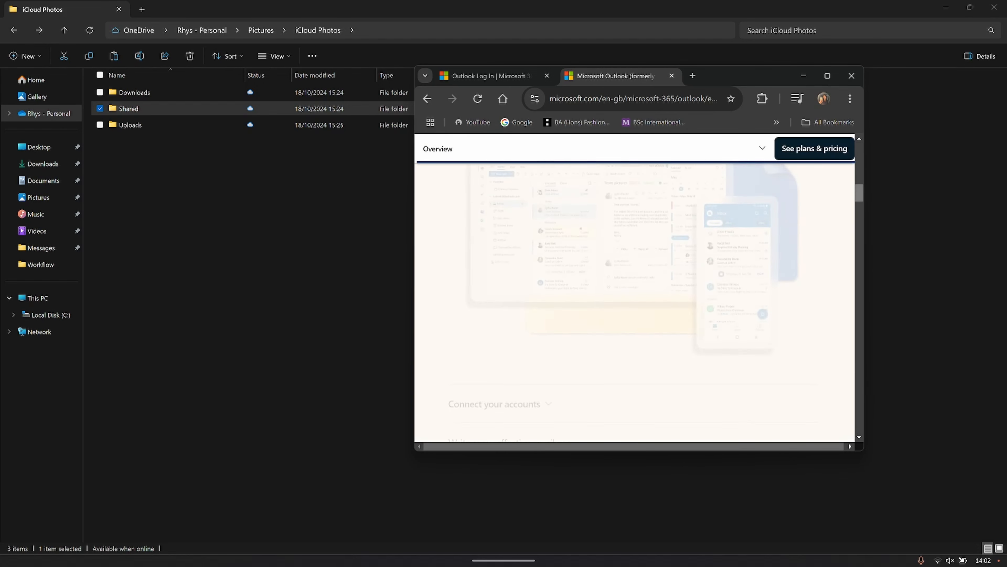
scroll(635, 288, up, 5)
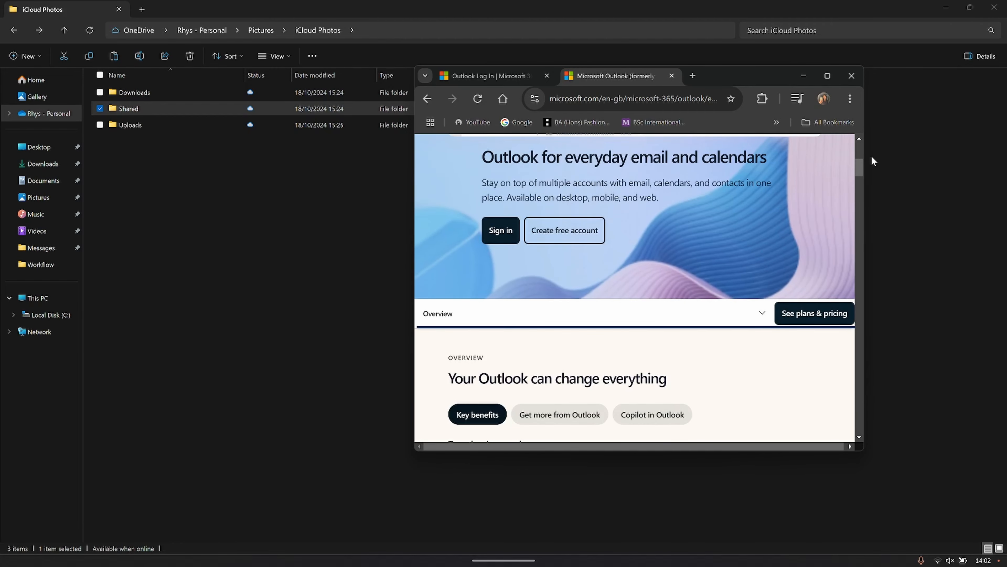
Move the File Explorer window down and minimise Corel Painter to get back to the browser window
click(872, 158)
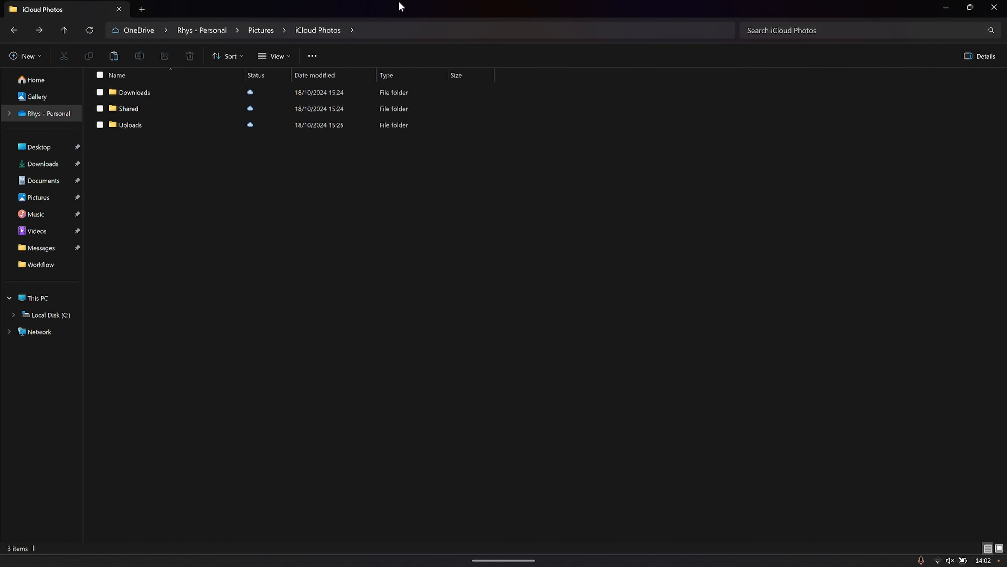
mouse_move(399, 3)
mouse_down()
mouse_move(369, 258)
mouse_move(351, 260)
mouse_up()
click(93, 373)
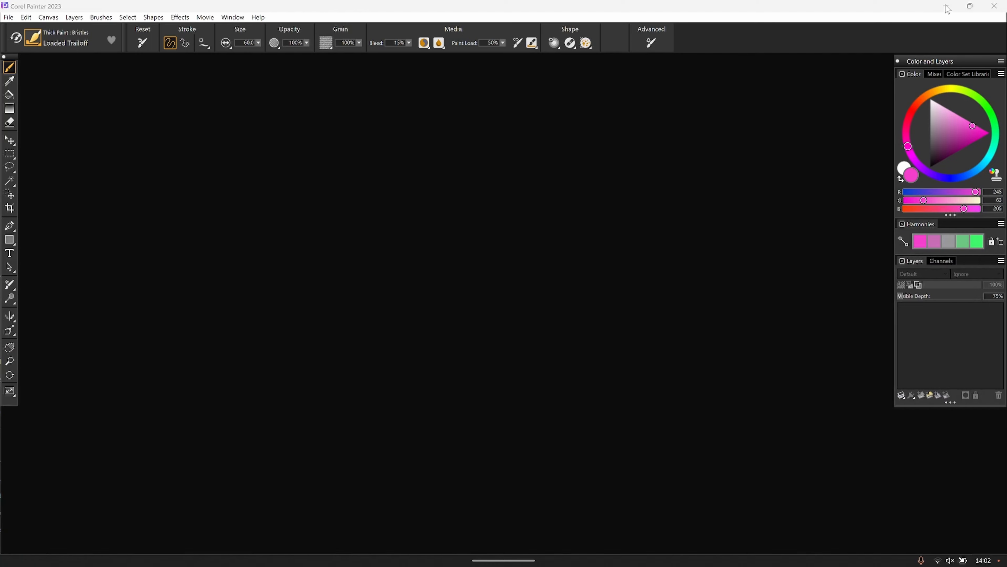
click(946, 6)
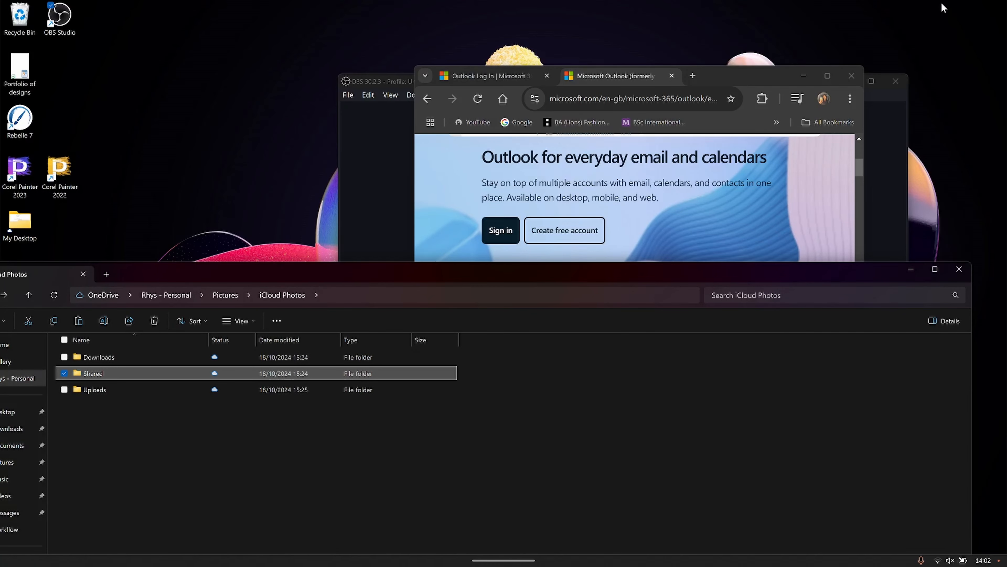
click(736, 68)
click(893, 156)
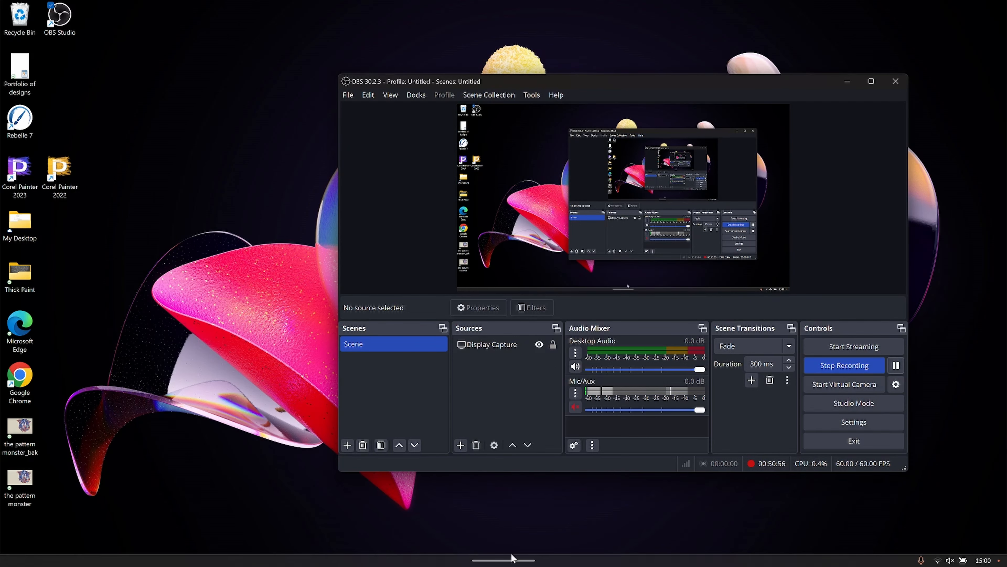
Switch to Corel Painter 2023 and create a new 15 x 24 inch portrait image at 300 pixels per inch
mouse_move(511, 558)
click(573, 548)
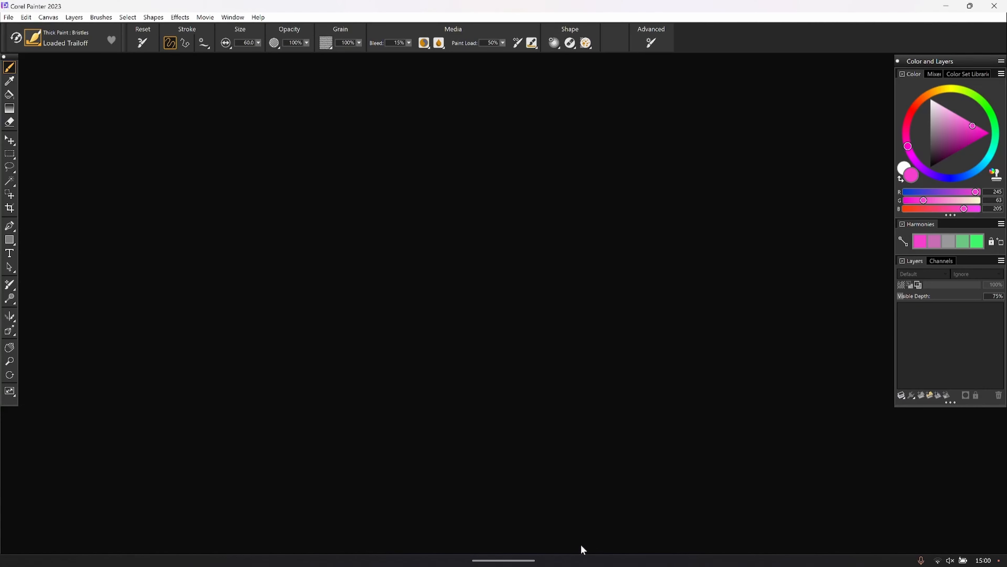
click(25, 17)
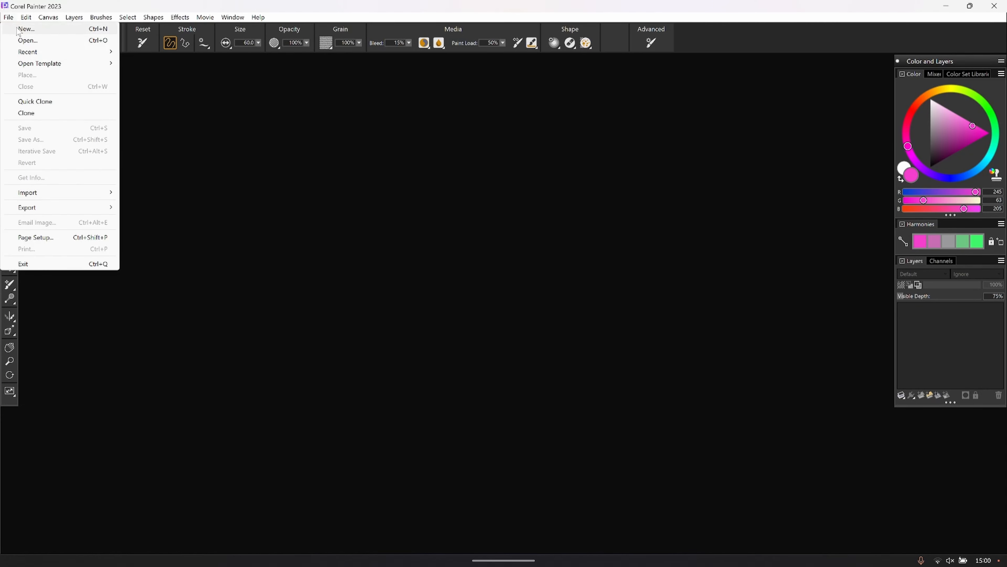
click(20, 27)
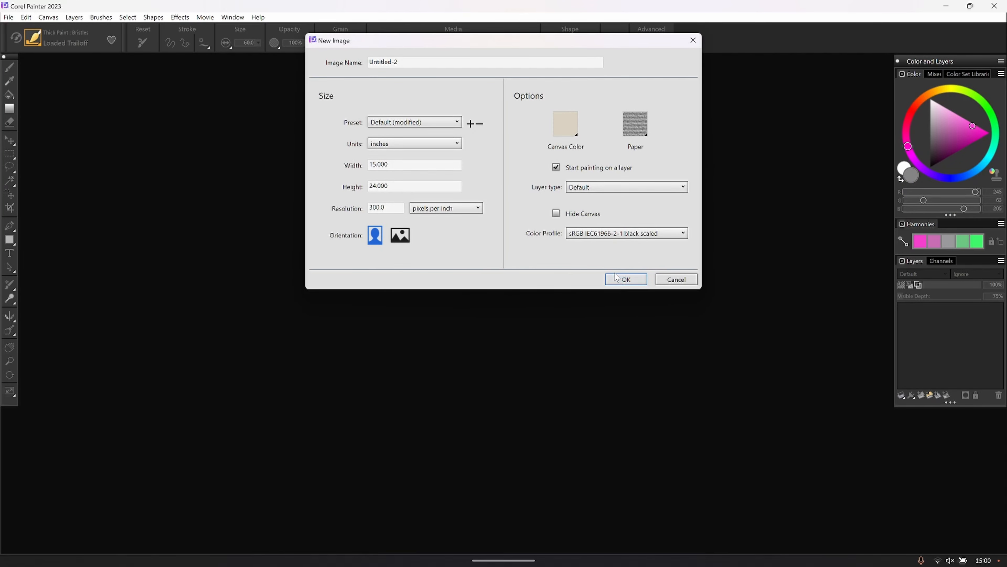
click(625, 279)
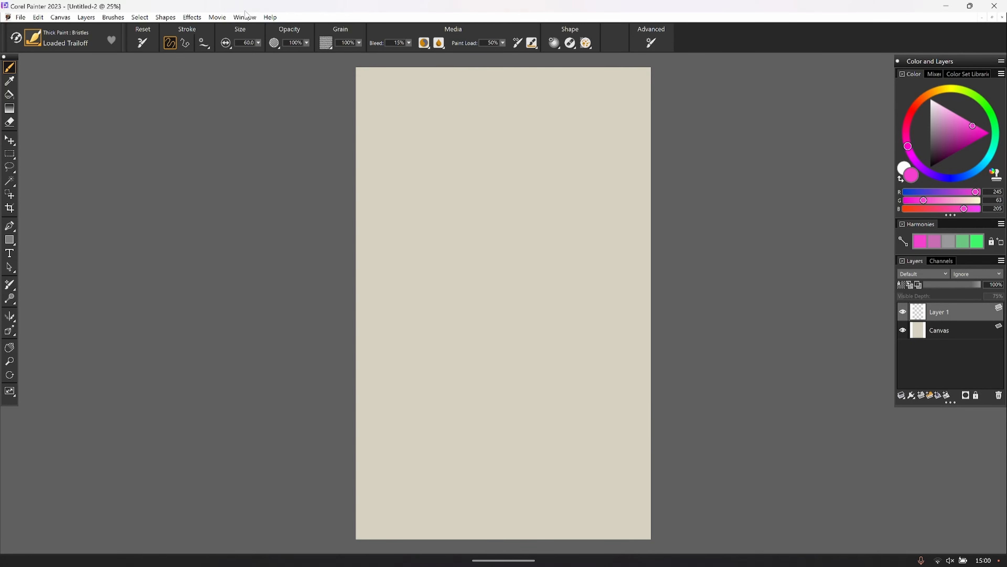
click(245, 18)
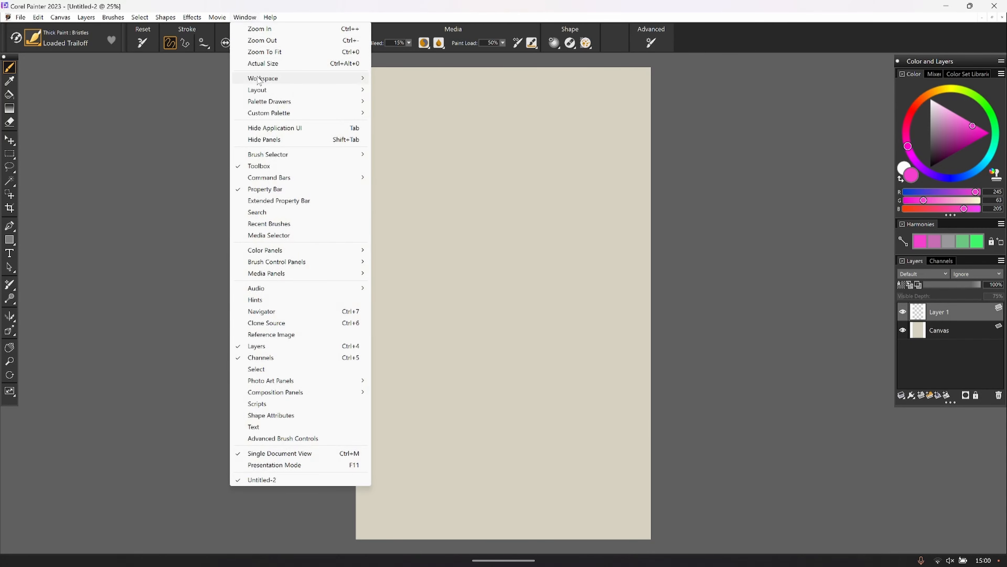
click(244, 18)
click(39, 18)
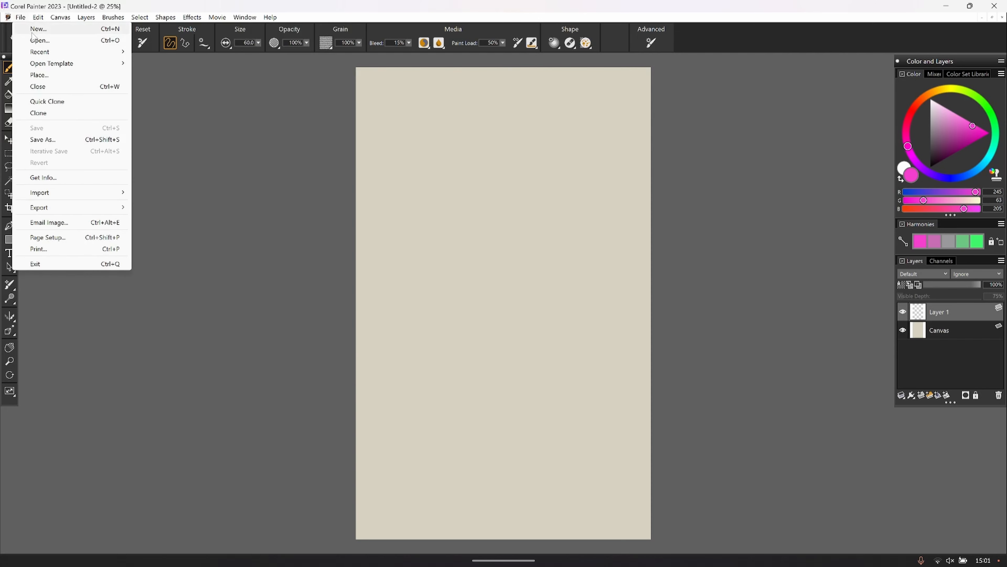
click(39, 75)
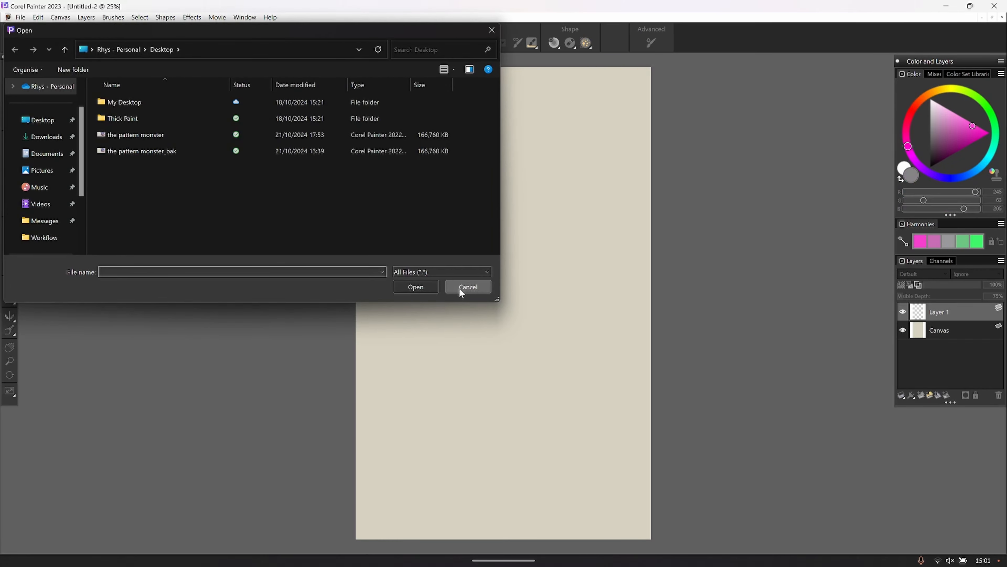
click(467, 286)
Show the Reference Image panel and float it beside the canvas, dismissing the incompatible brush dialog
click(243, 18)
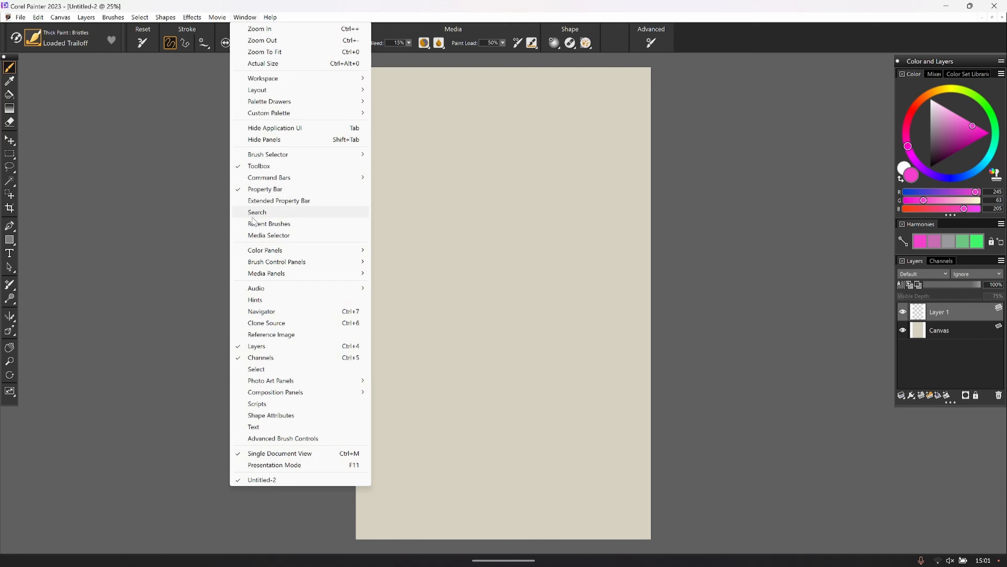
click(263, 334)
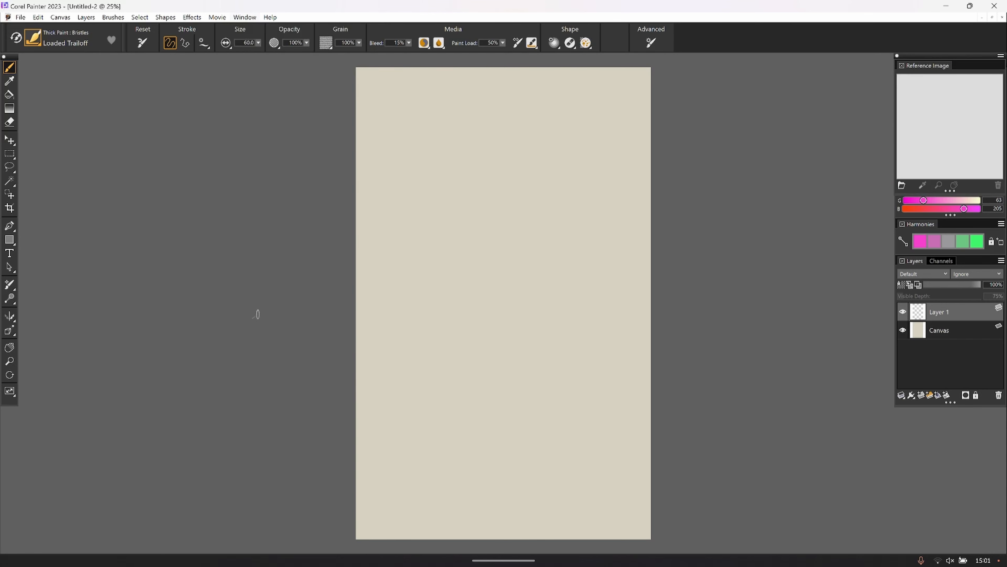
drag(926, 63, 728, 205)
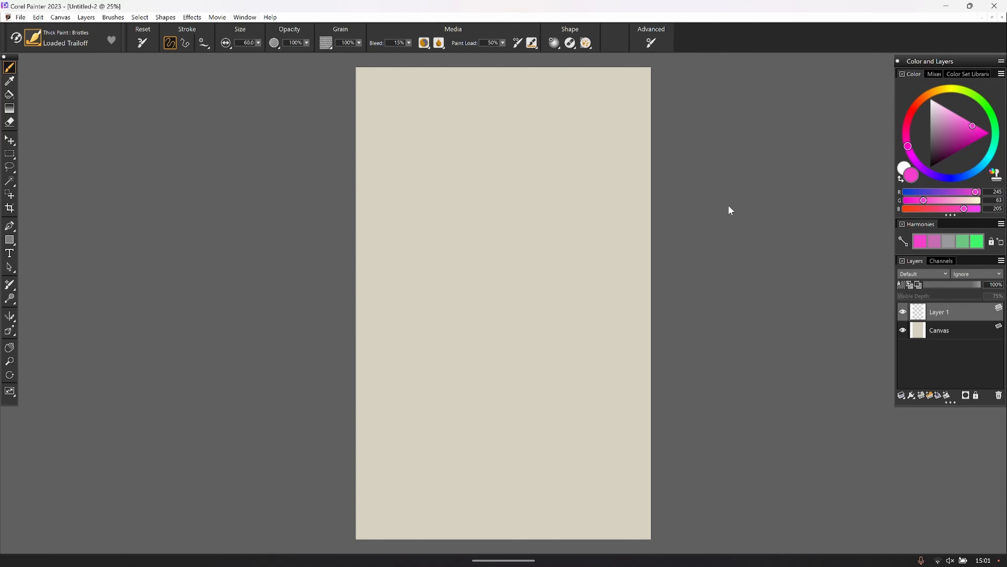
drag(791, 342, 793, 345)
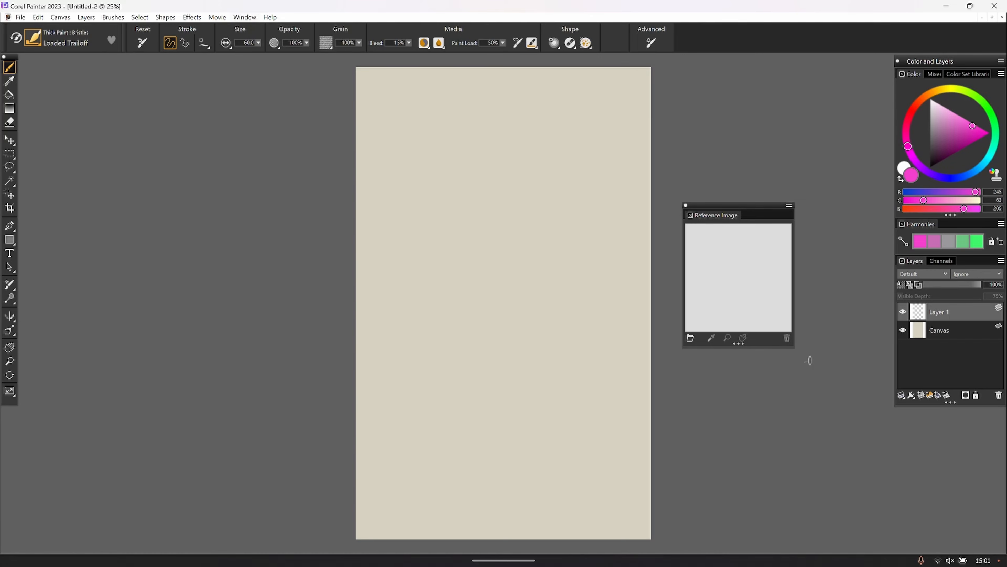
click(784, 359)
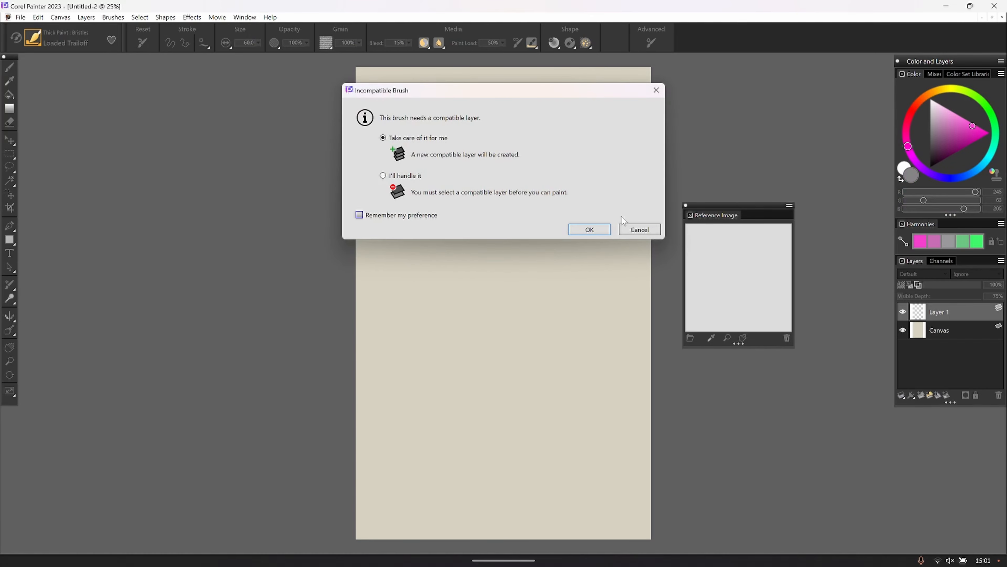
click(630, 227)
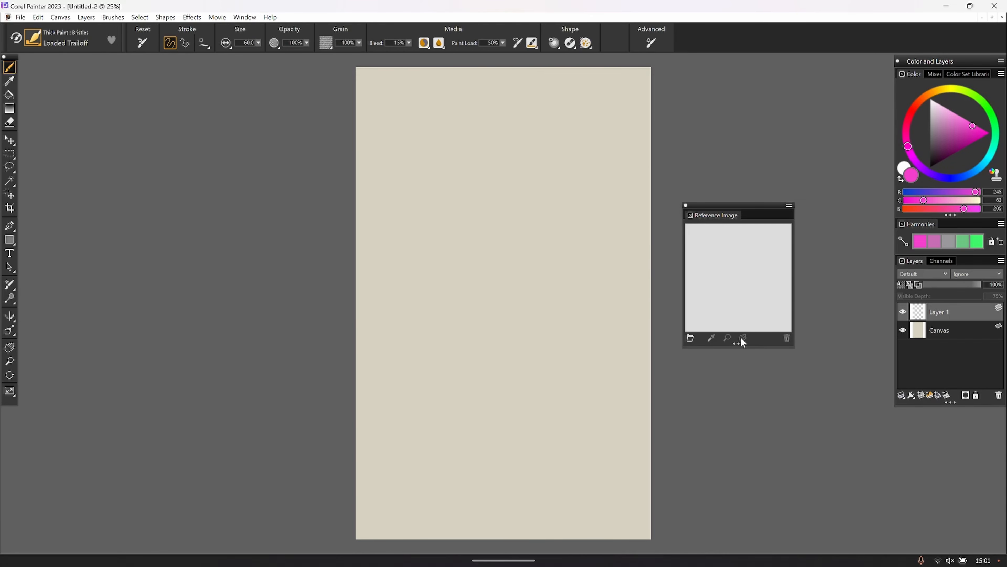
Enlarge the Reference Image panel to a tall portrait shape and fit it between the canvas and the color panels
drag(770, 346, 771, 554)
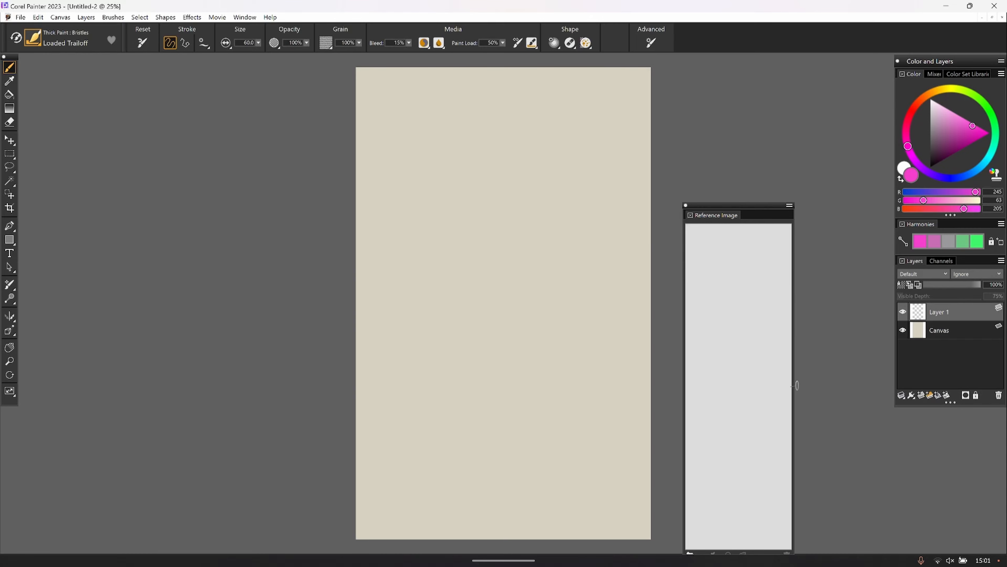
drag(793, 389, 909, 391)
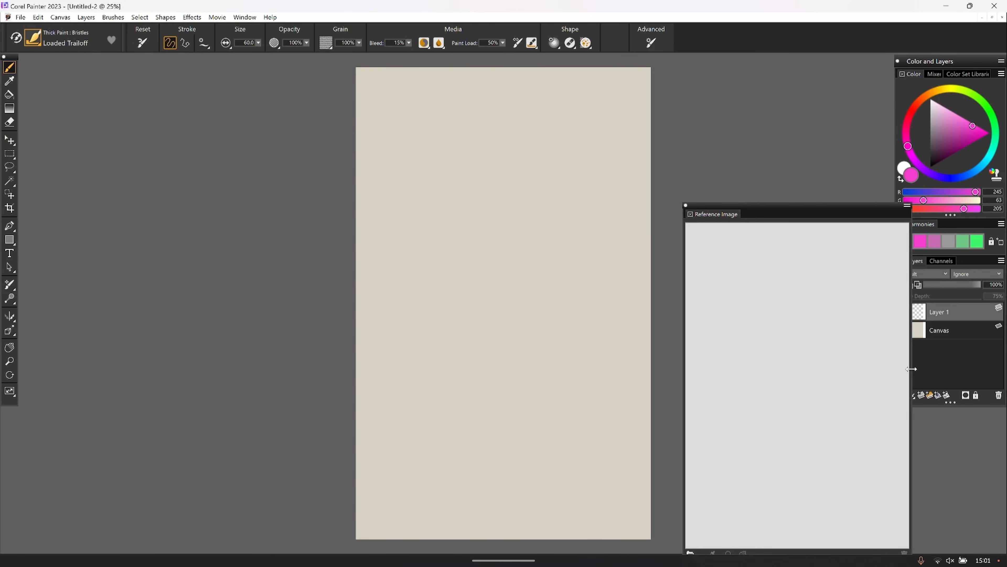
drag(753, 209, 736, 183)
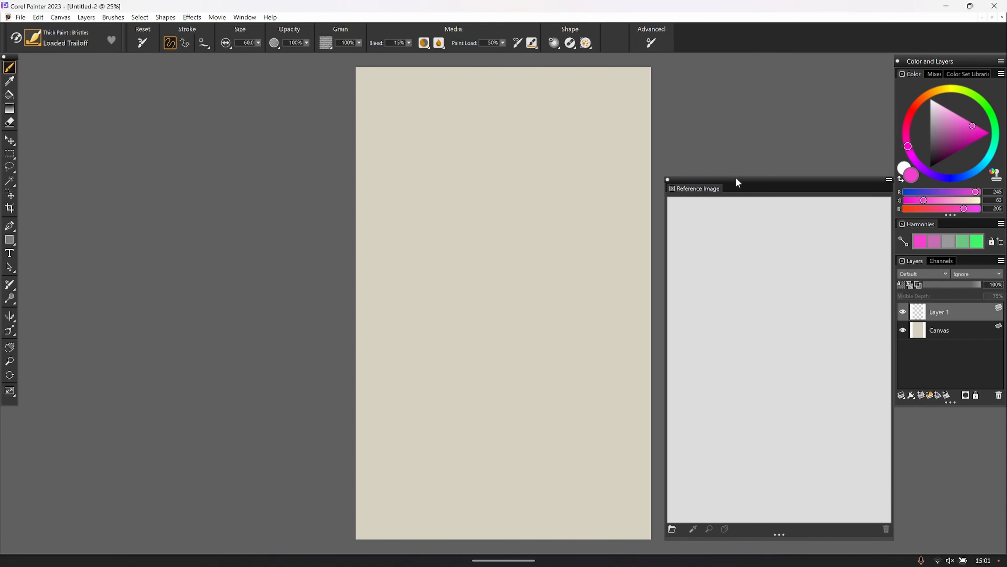
Load IMG_0117 from the Downloads folder as the reference image
click(673, 528)
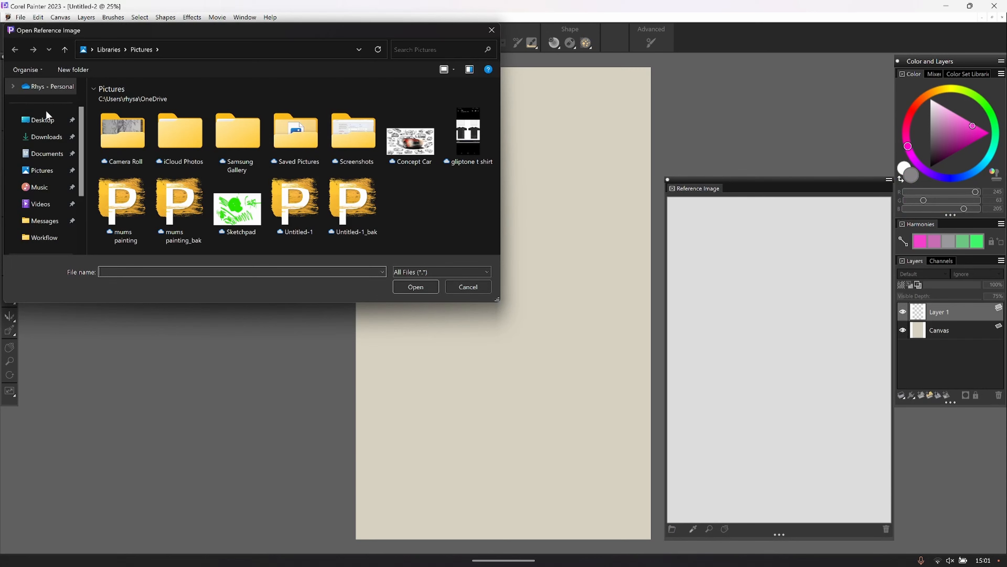
click(52, 171)
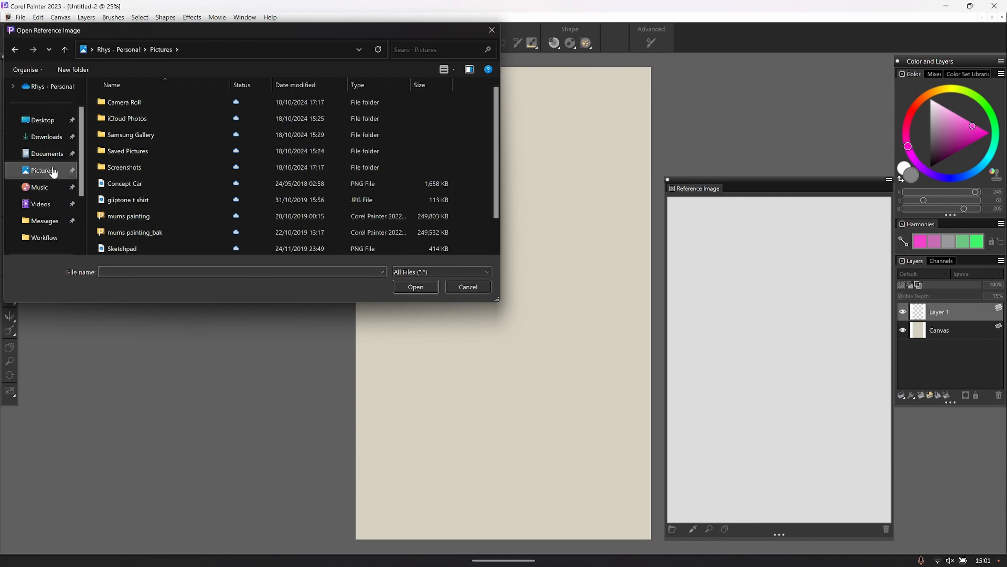
click(43, 120)
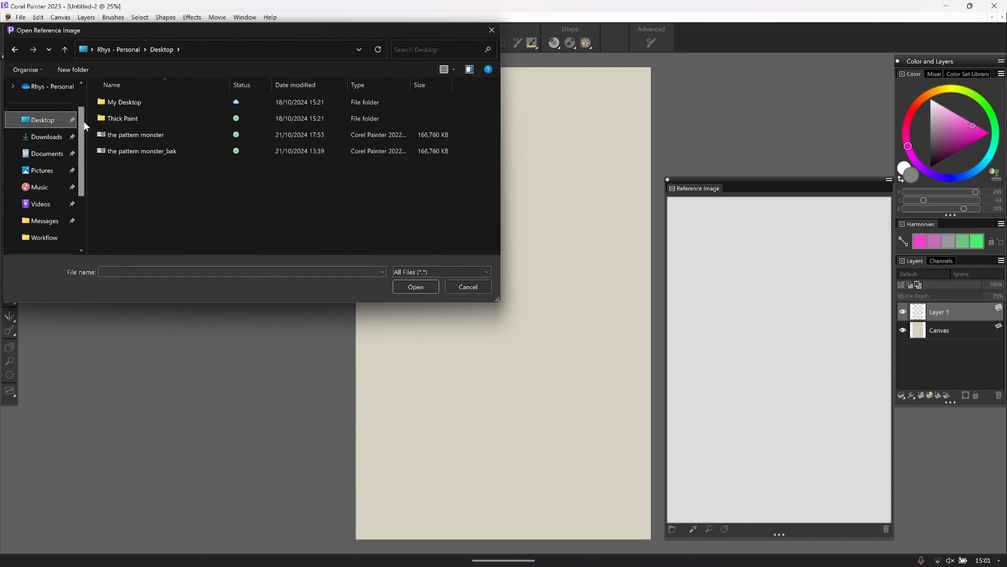
click(46, 136)
click(116, 116)
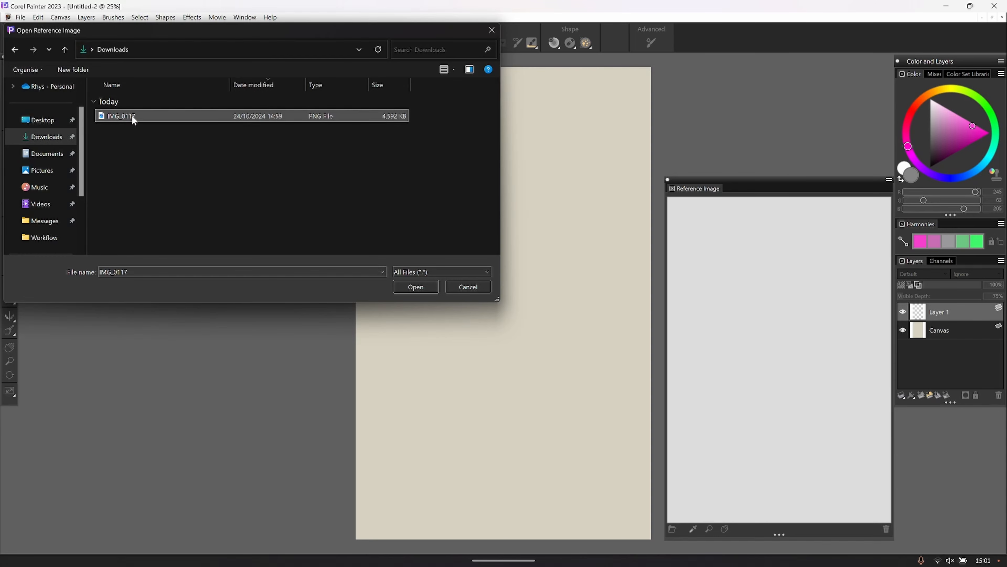
click(413, 286)
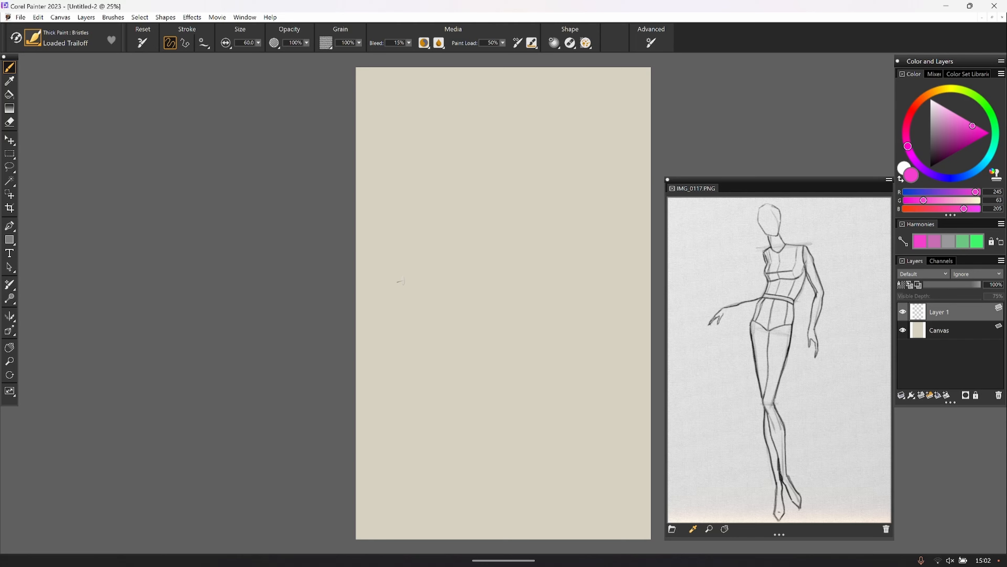
Move the Reference Image panel over the canvas and enlarge it to nearly the full canvas height, cancelling the incompatible brush dialog
drag(685, 186, 405, 80)
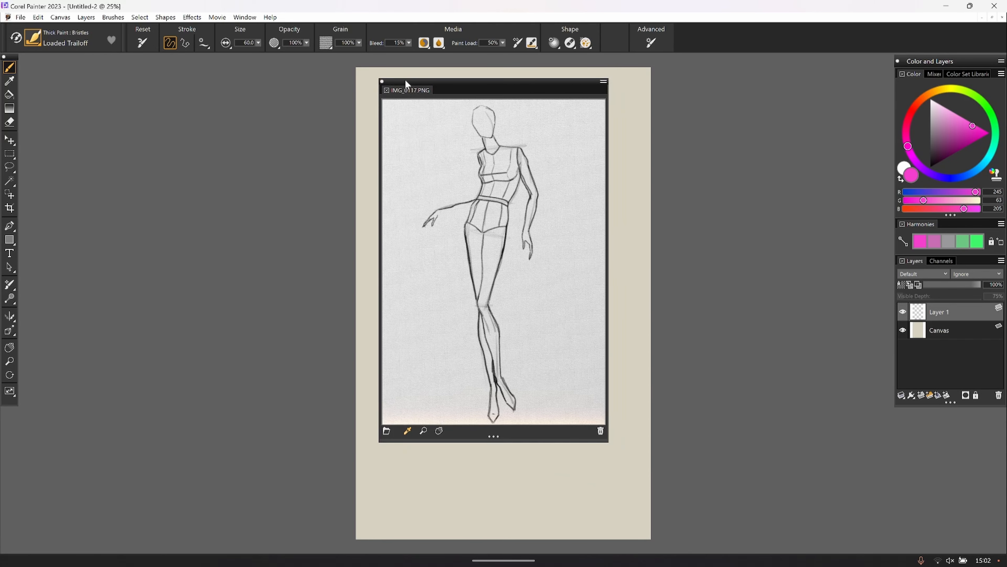
click(607, 443)
click(628, 229)
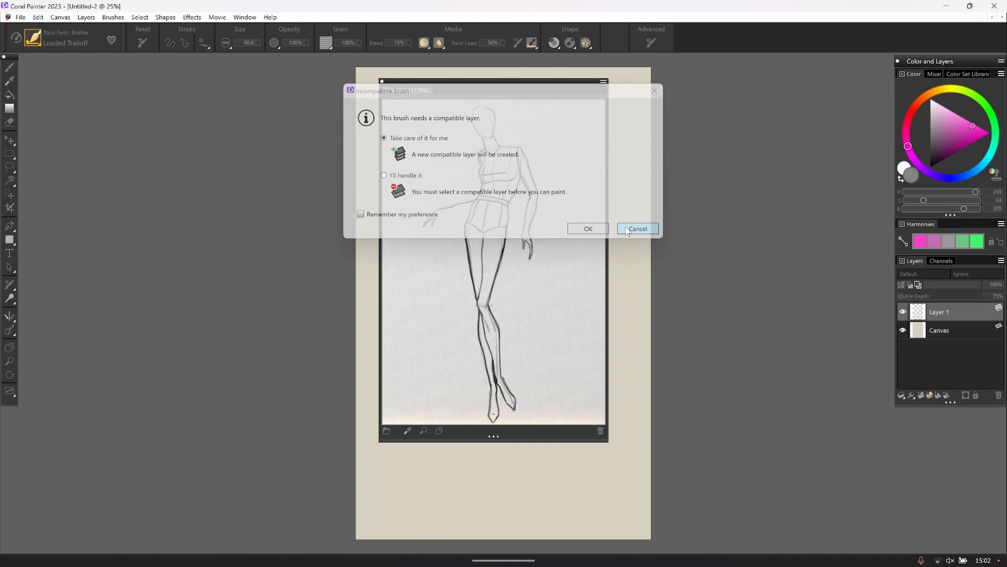
mouse_move(607, 441)
mouse_down()
mouse_move(721, 531)
mouse_move(767, 533)
mouse_move(773, 550)
mouse_up()
Zoom in on the figure in the reference image, and close and reopen the Reference Image panel
click(423, 539)
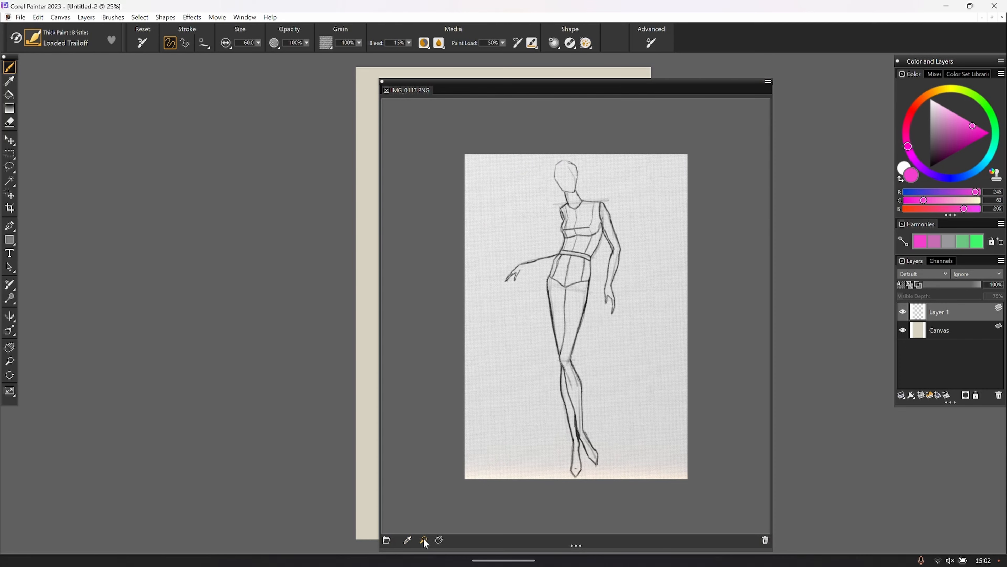
click(480, 463)
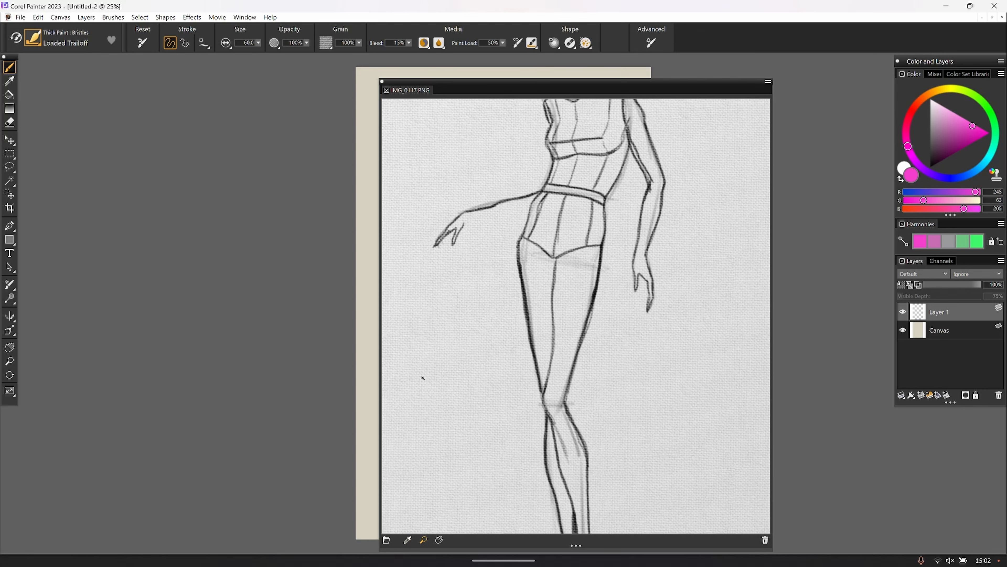
click(382, 80)
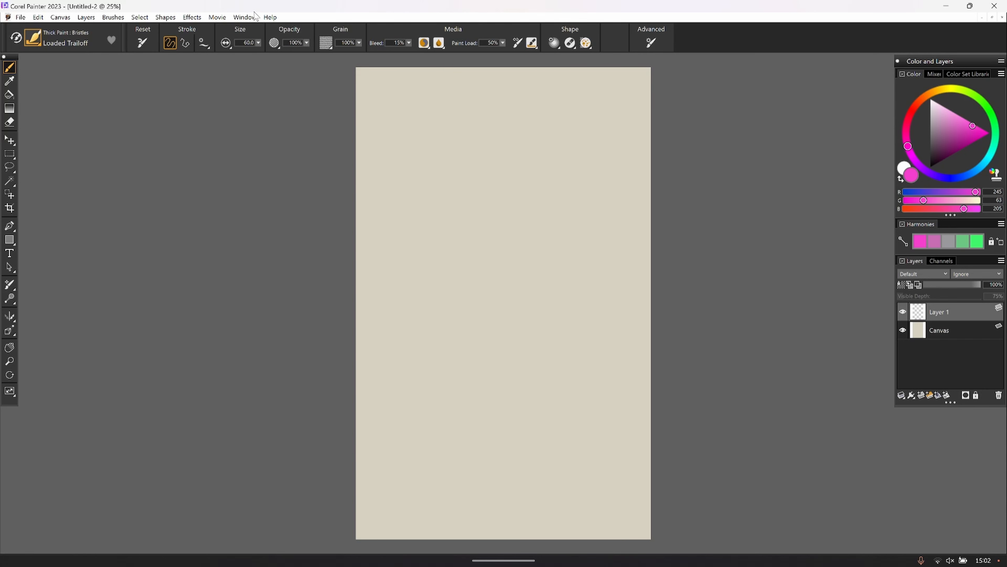
click(244, 17)
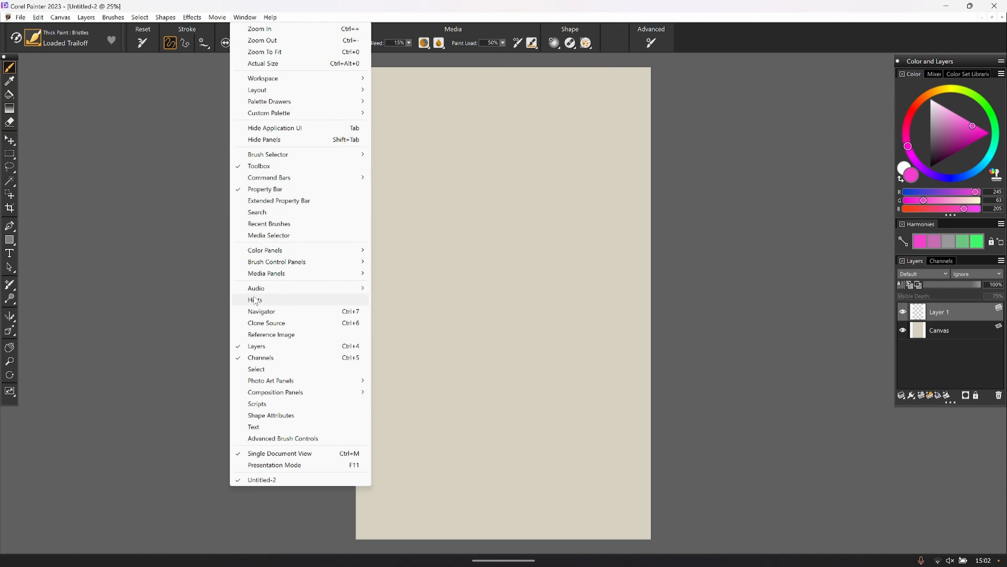
click(256, 335)
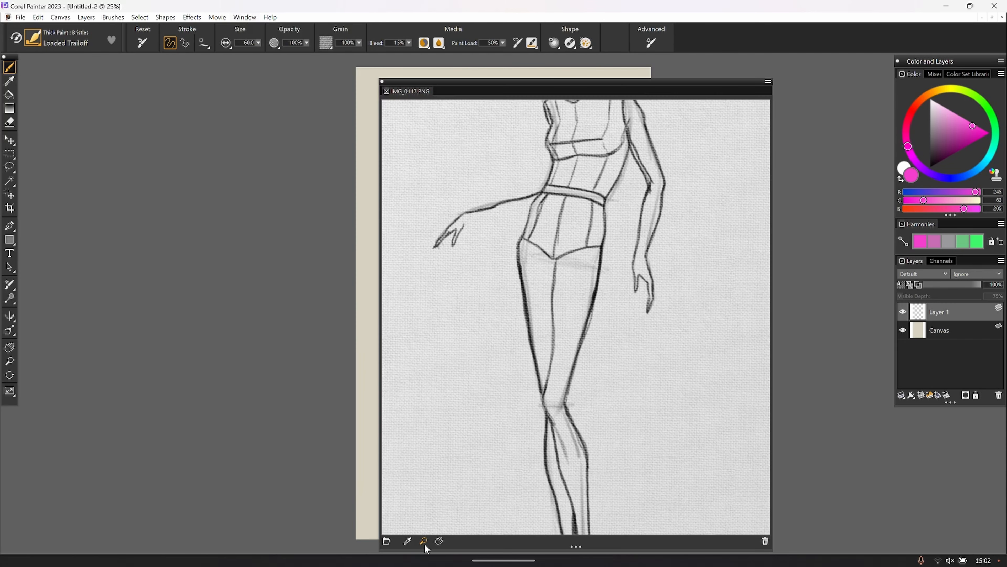
Move the Reference Image panel toward the color panels, magnify the figure's legs, and close and reopen the panel
drag(397, 82, 529, 77)
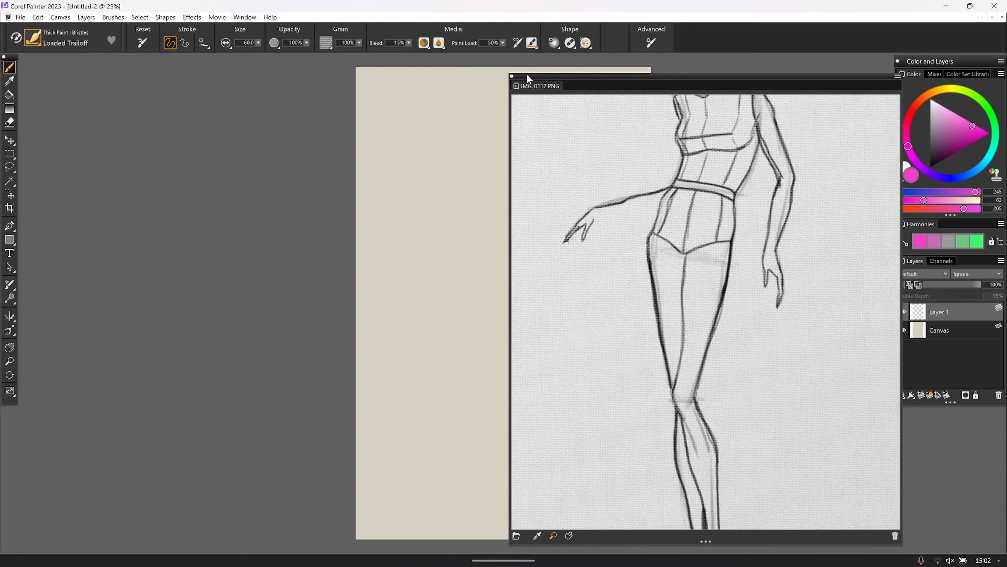
click(568, 233)
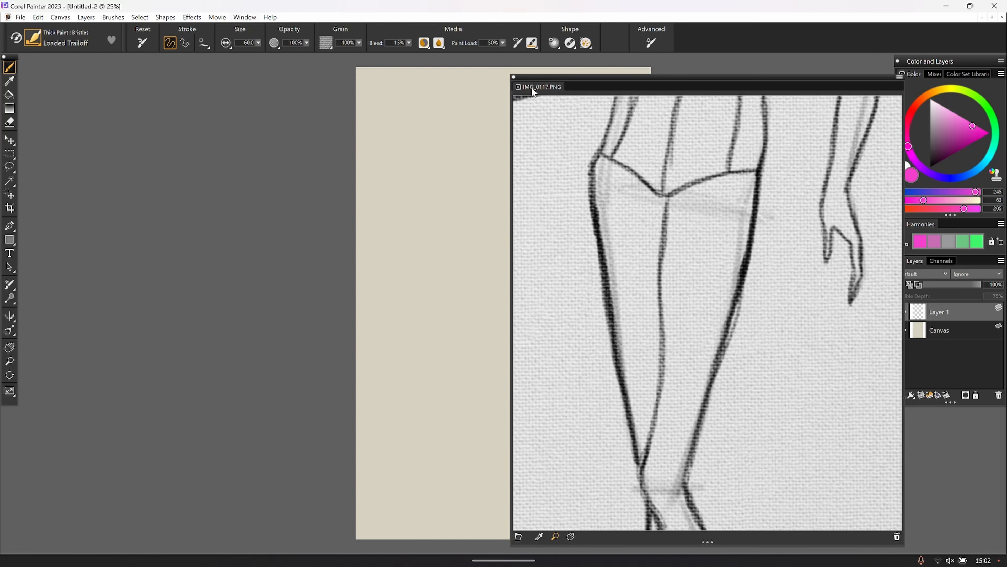
click(518, 87)
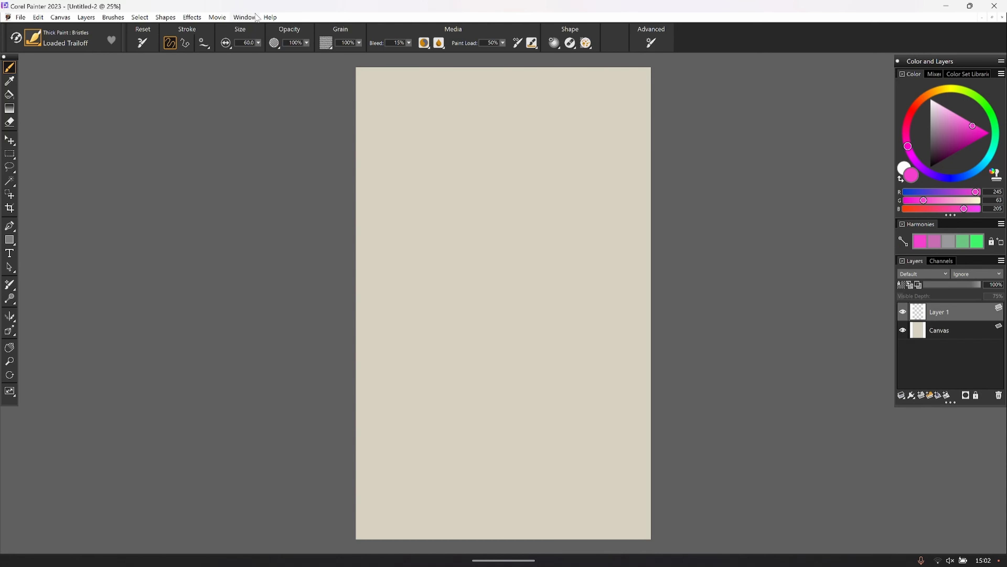
click(249, 18)
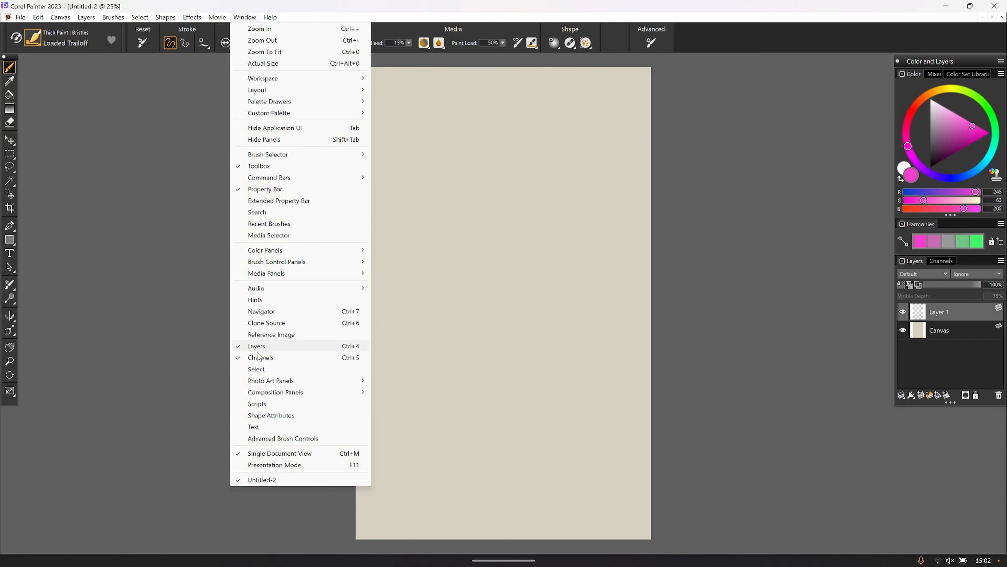
click(258, 336)
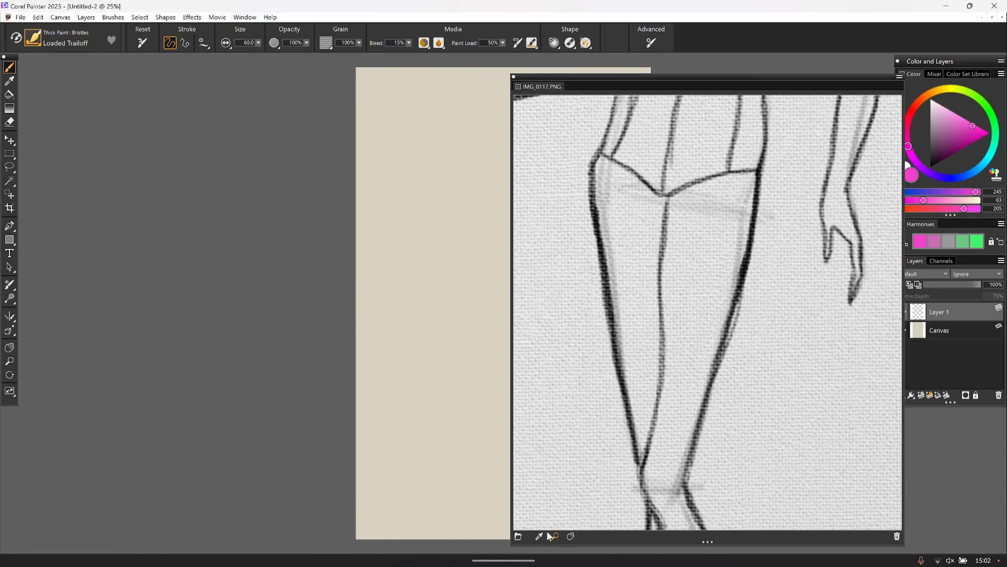
Try the reference image's zoom and pan tools, bringing the figure's head and torso into view
click(554, 535)
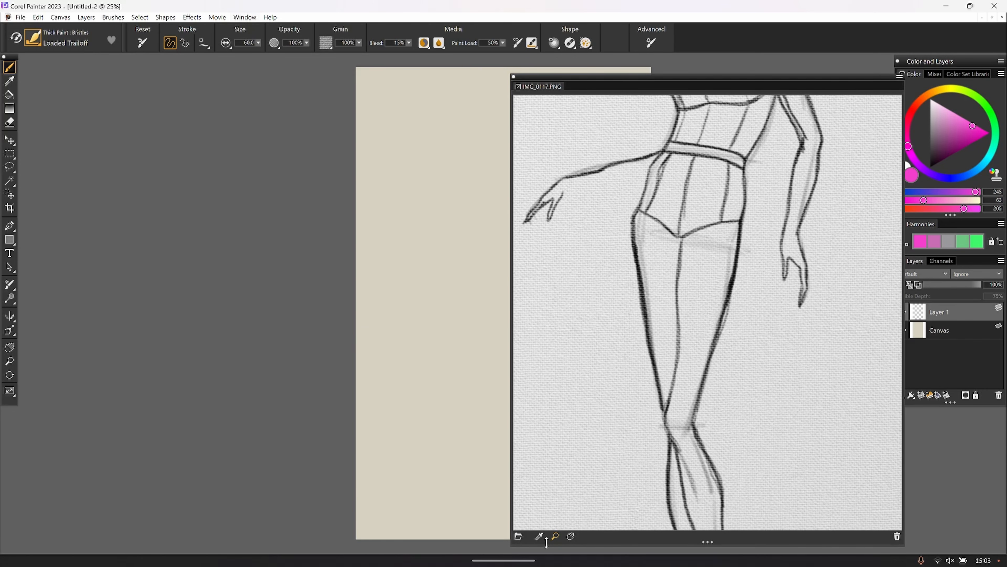
click(558, 338)
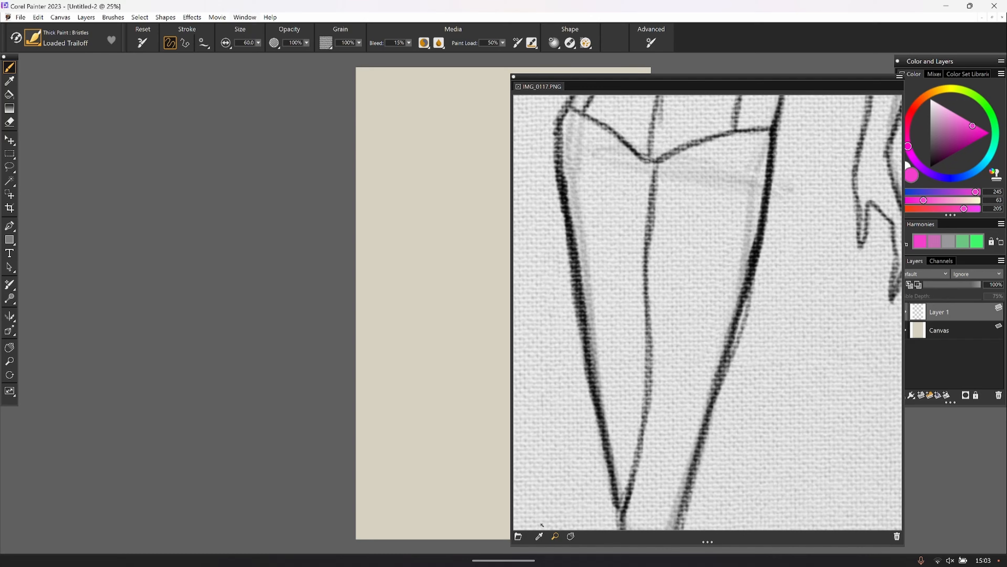
click(556, 536)
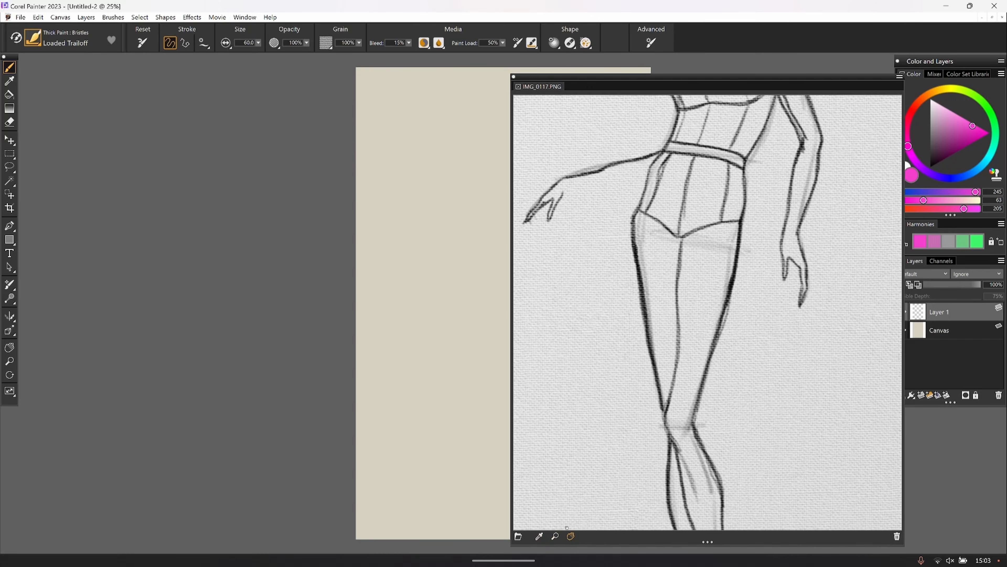
drag(556, 345, 577, 448)
mouse_move(555, 313)
mouse_down()
mouse_move(562, 400)
mouse_move(553, 306)
mouse_up()
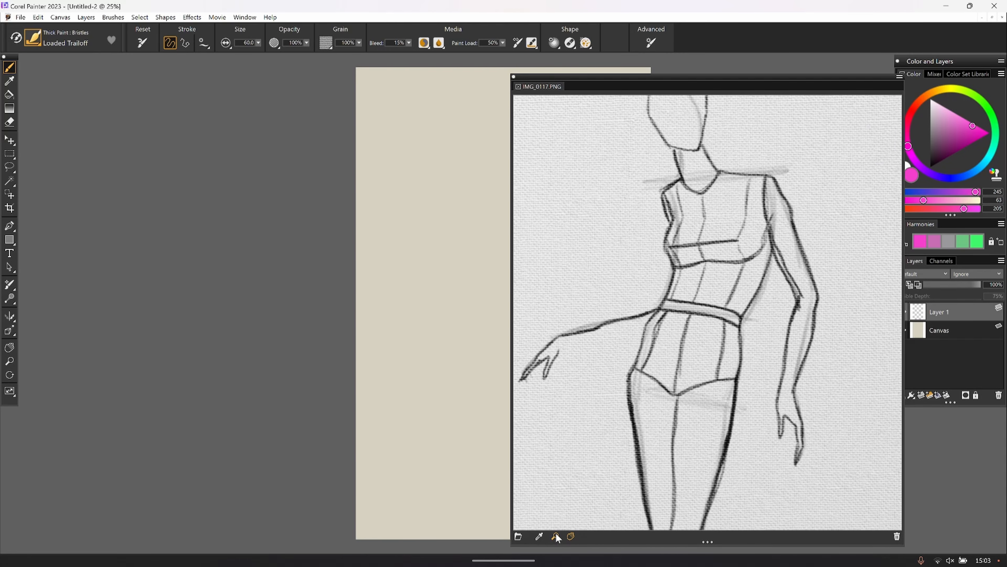
Reload IMG_0117 into the Reference Image panel and examine the figure's torso and arm up close
click(518, 536)
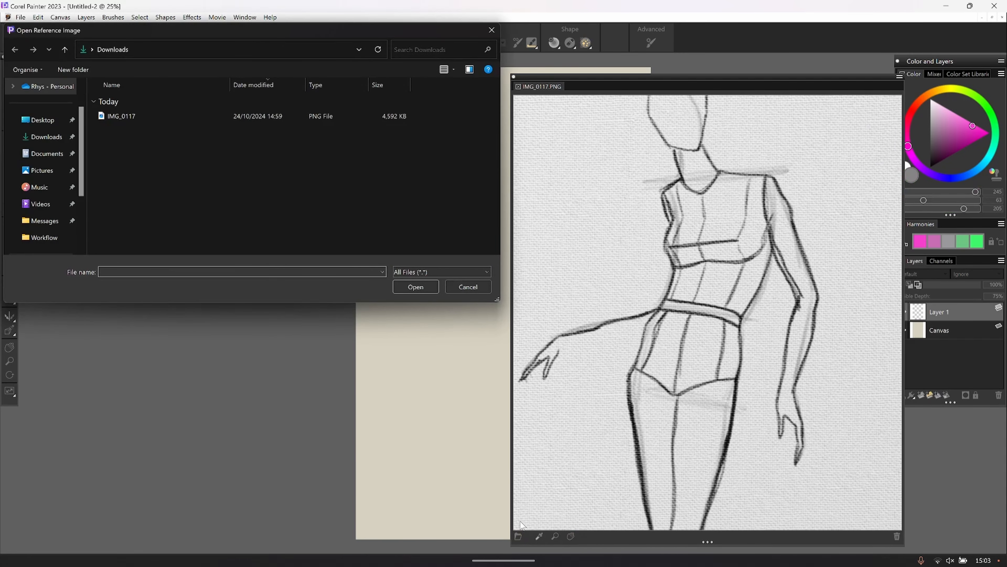
double_click(119, 116)
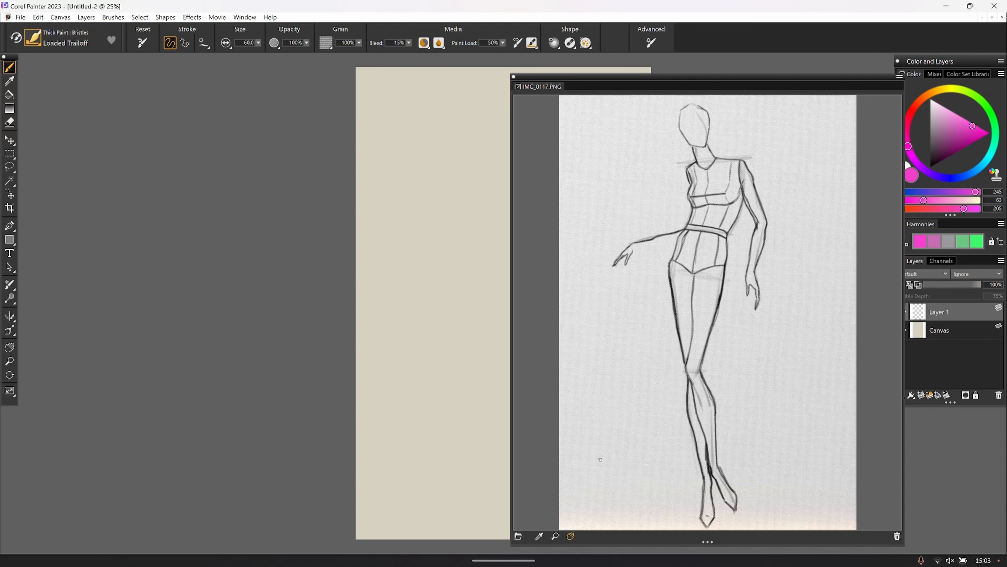
scroll(745, 173, up, 3)
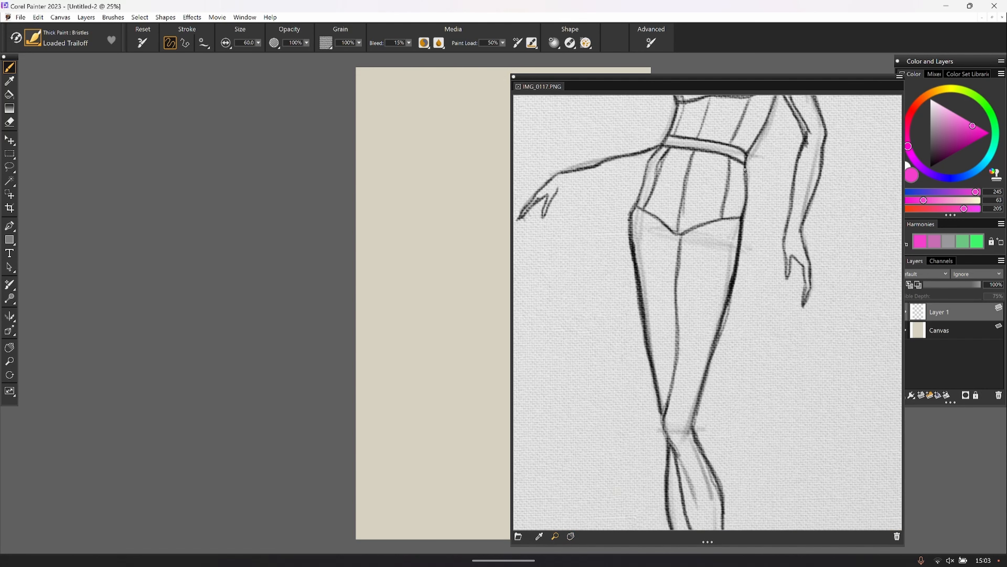
click(571, 536)
mouse_move(716, 232)
mouse_down()
mouse_move(641, 456)
mouse_move(713, 222)
mouse_up()
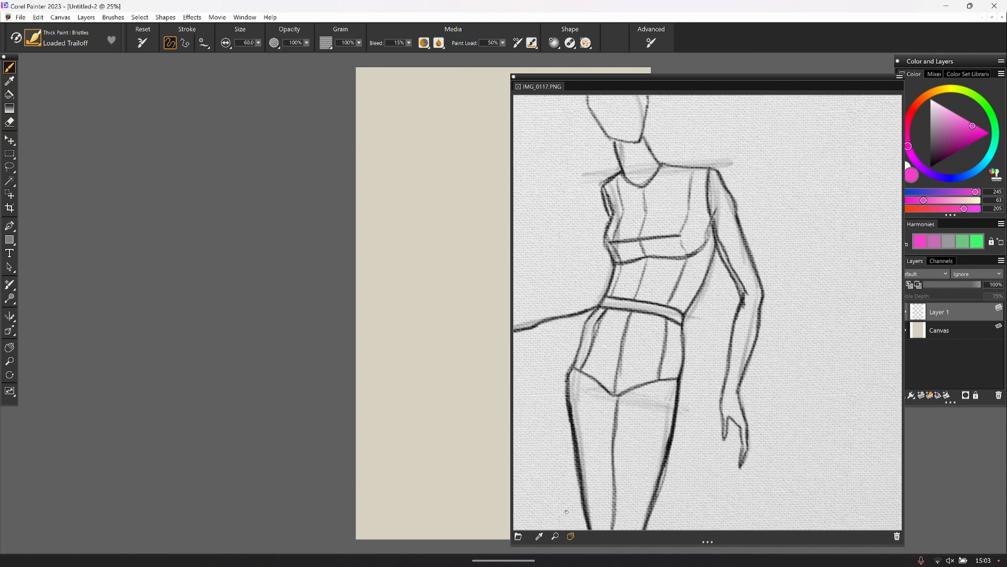
click(555, 536)
click(581, 437)
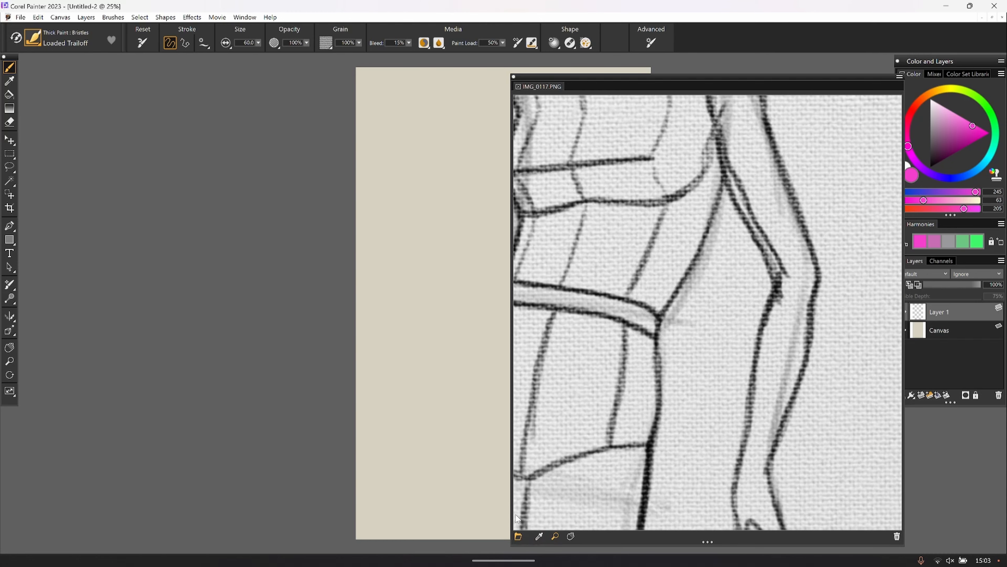
Reload IMG_0117 from Downloads to restore the full-figure reference view, and shift the canvas clear of the reference panel
click(518, 536)
click(121, 116)
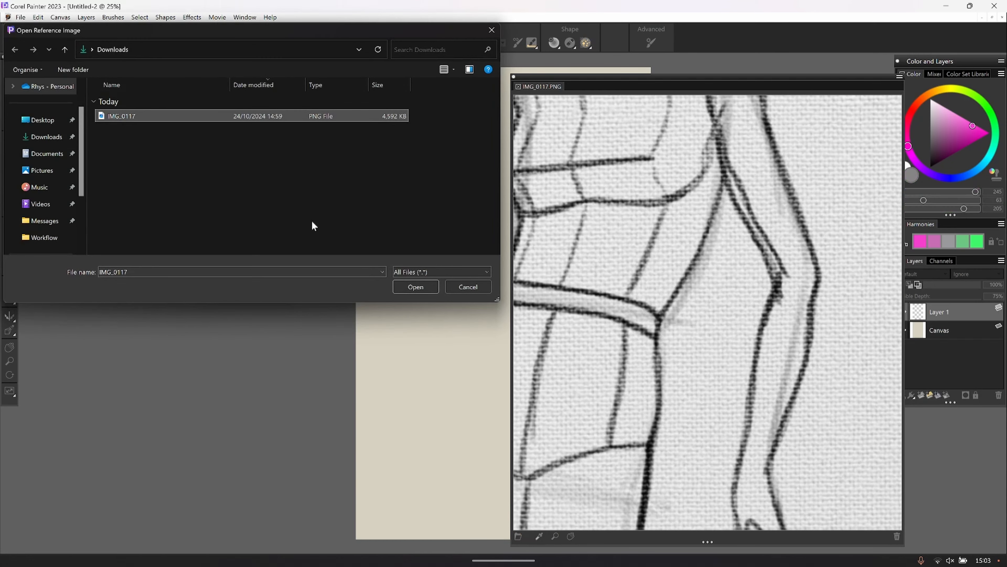
click(412, 287)
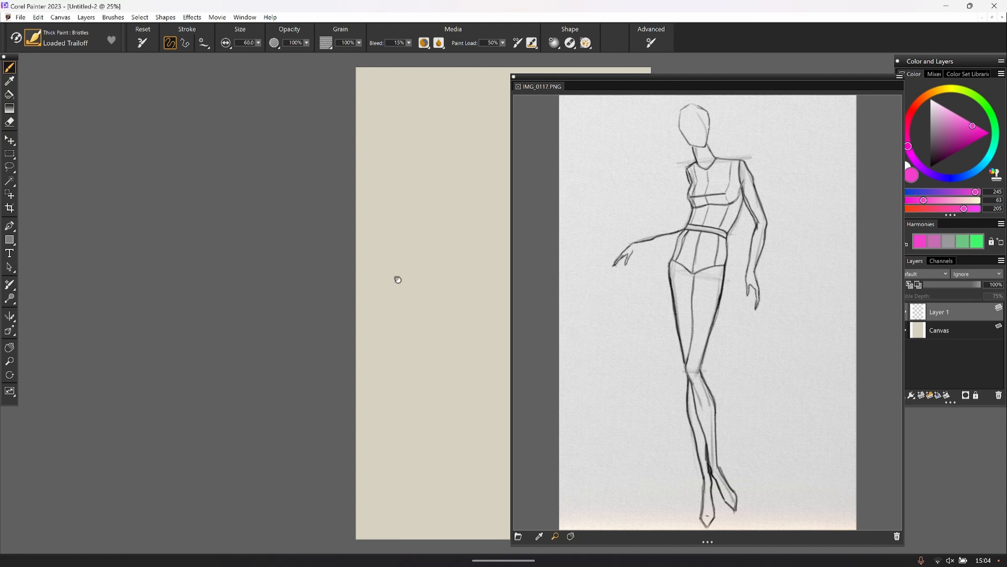
mouse_move(398, 279)
mouse_down()
mouse_move(292, 283)
mouse_move(223, 273)
mouse_up()
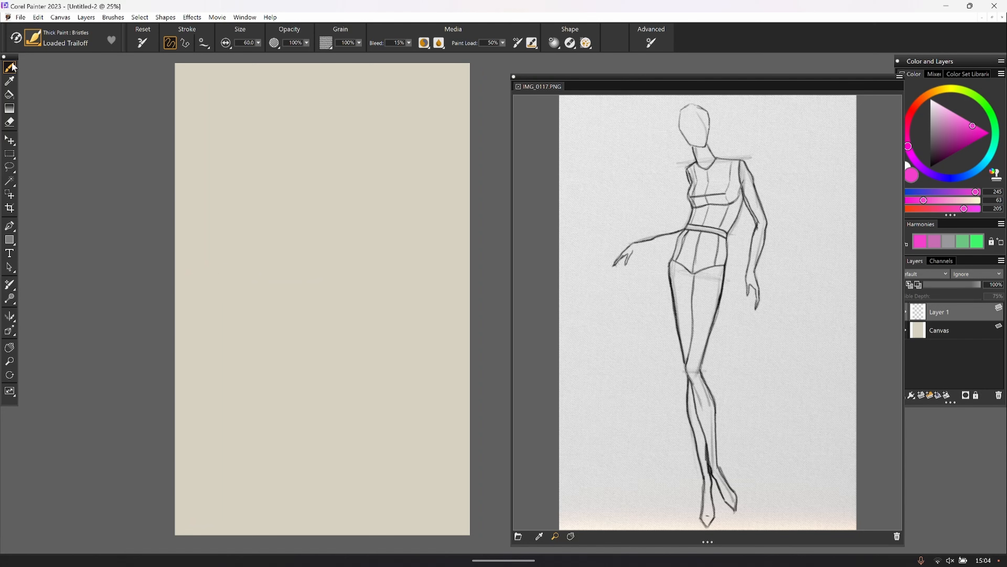
Browse the Thick Paint: Bristles brushes and switch to the My Brushes 2023 category in the Painter 2023 Brushes library
click(33, 38)
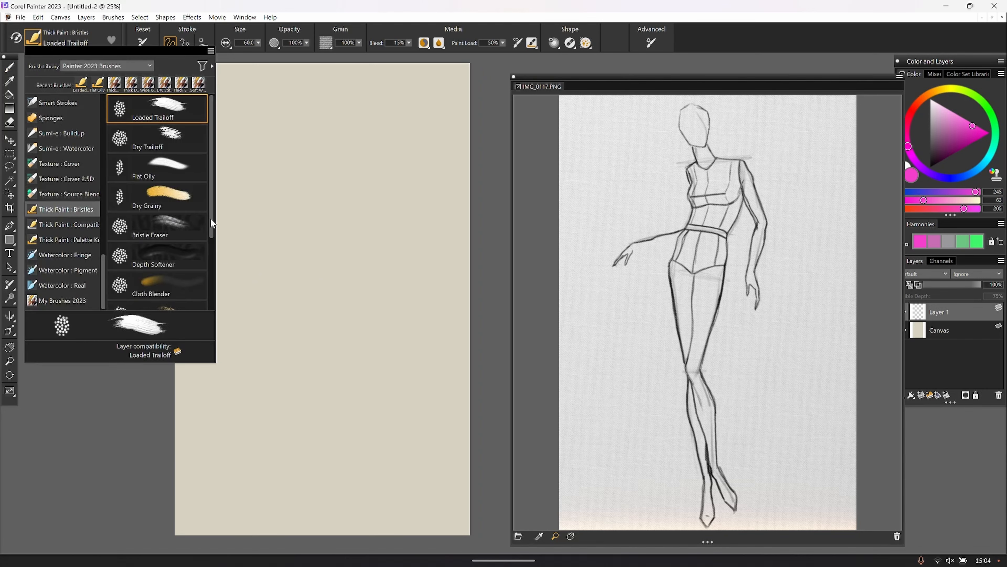
drag(211, 219, 205, 322)
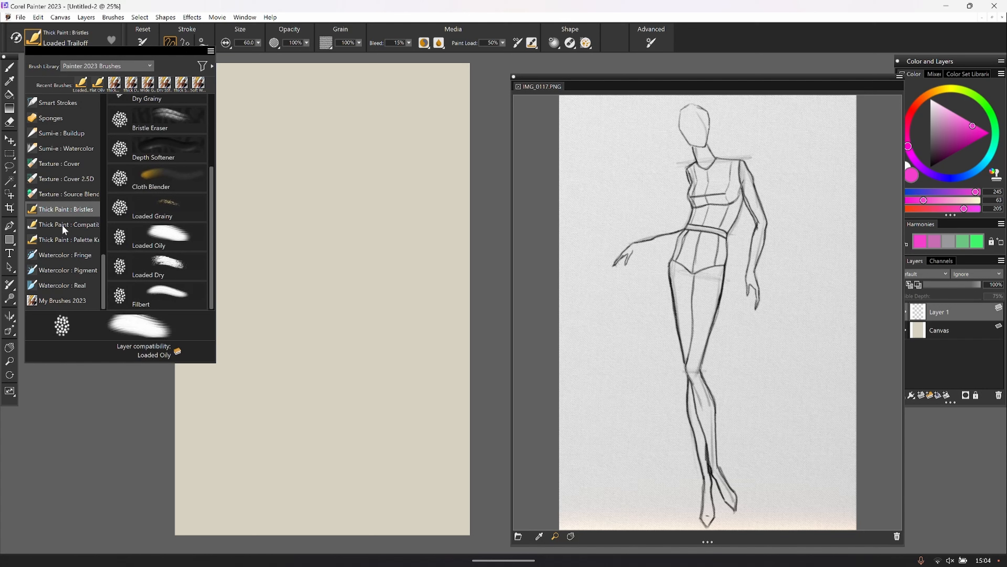
click(60, 301)
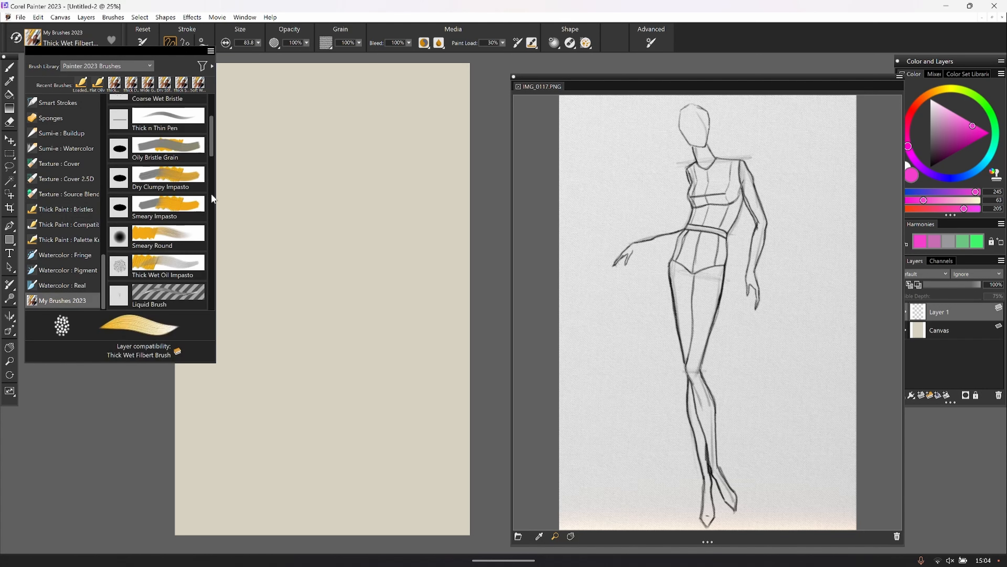
Choose the HB brush from the My Brushes 2023 category and set the painting colour to black
drag(210, 149, 206, 306)
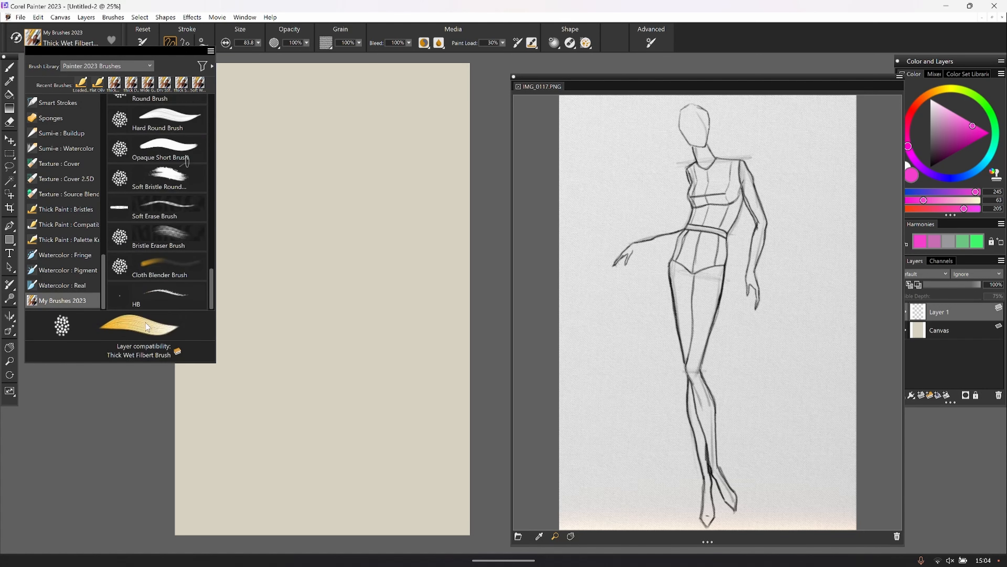
click(137, 281)
click(34, 41)
click(34, 40)
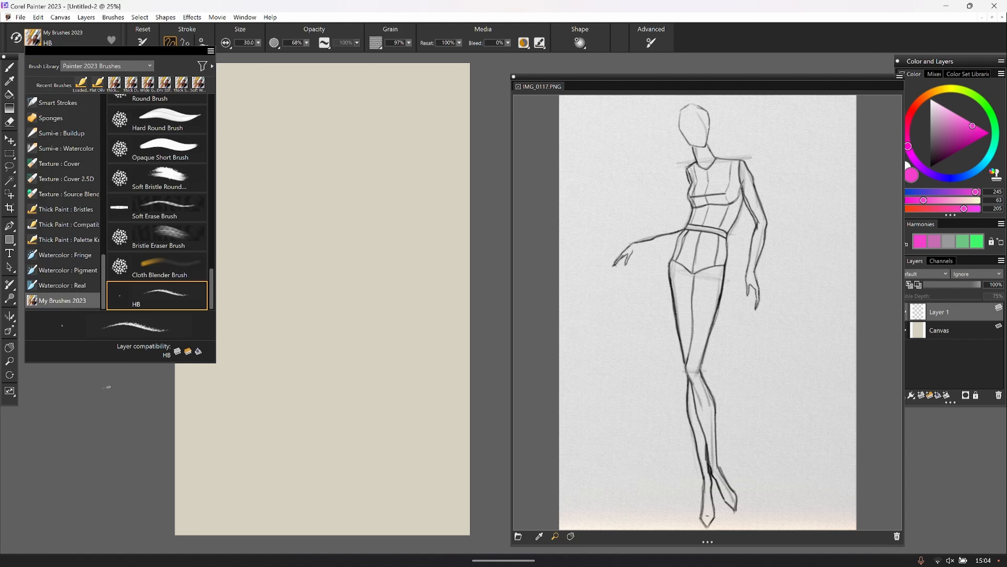
click(108, 379)
drag(945, 148, 920, 191)
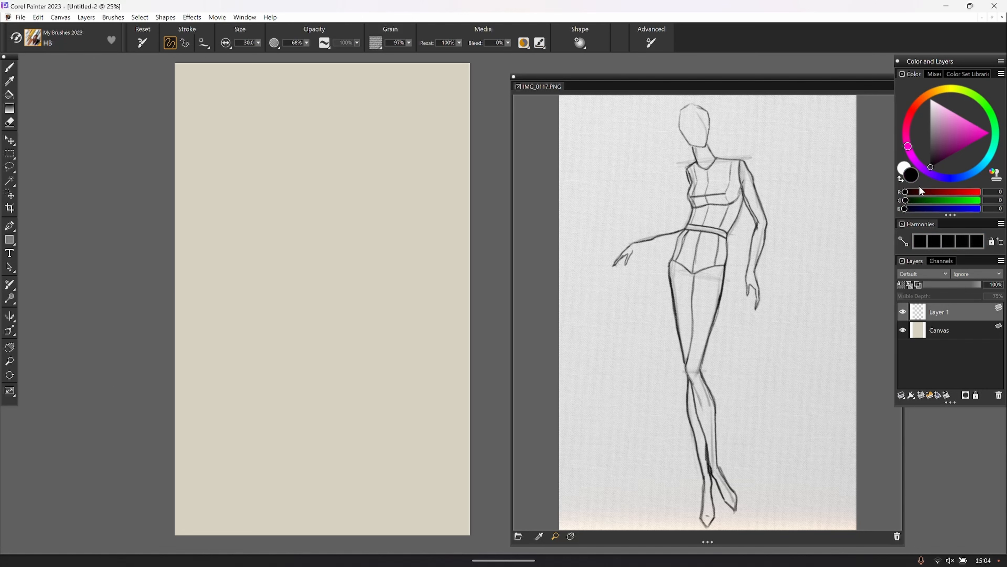
Try out the HB pencil with looping, zigzag and light shading strokes in the middle of the canvas
drag(294, 205, 387, 260)
drag(286, 230, 393, 286)
mouse_move(317, 251)
mouse_down()
mouse_move(334, 274)
mouse_move(311, 301)
mouse_move(249, 329)
mouse_up()
drag(250, 279, 247, 295)
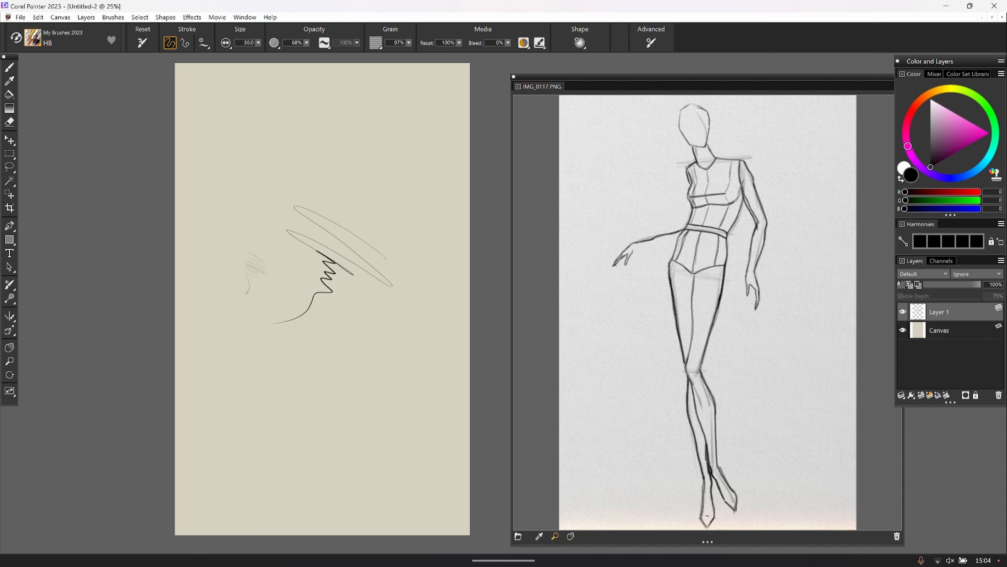
drag(272, 239, 264, 239)
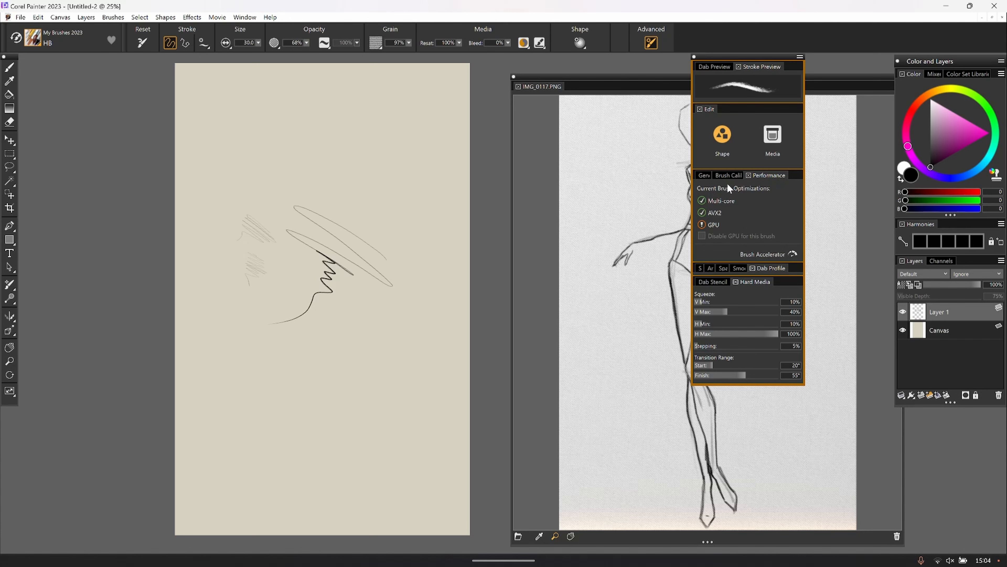
Look through the HB brush's general, spacing and angle settings in the advanced brush controls, and close them
click(705, 175)
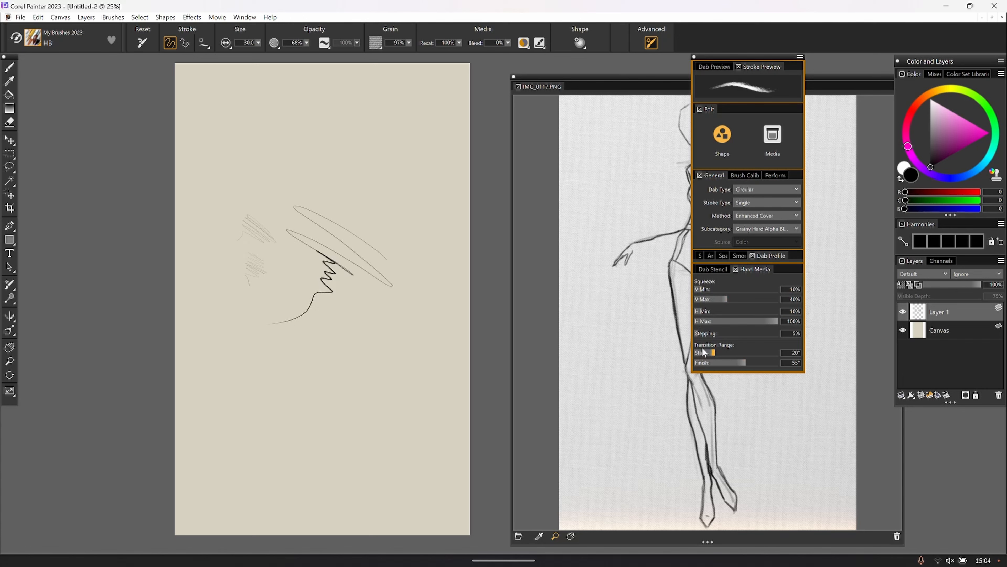
click(723, 256)
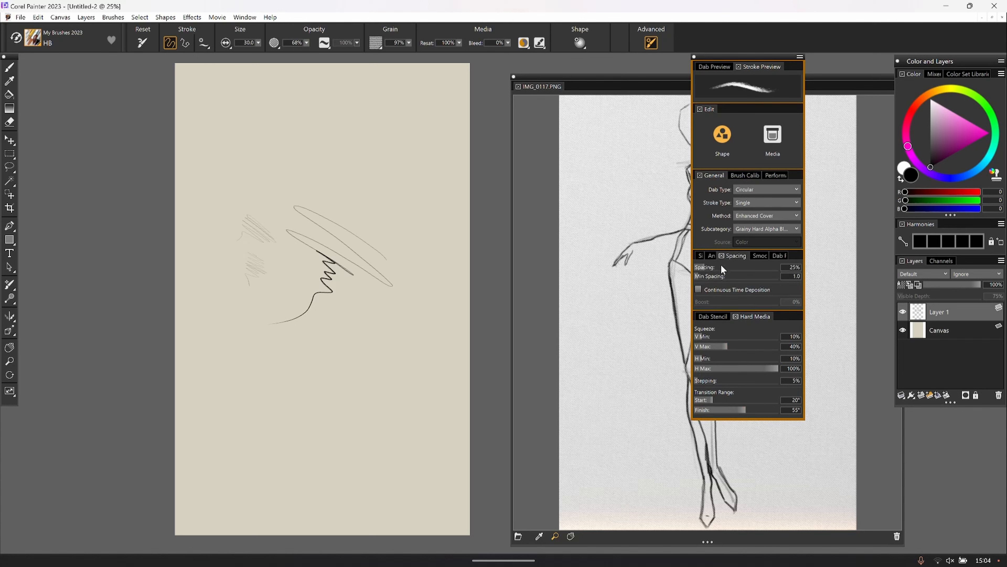
click(711, 256)
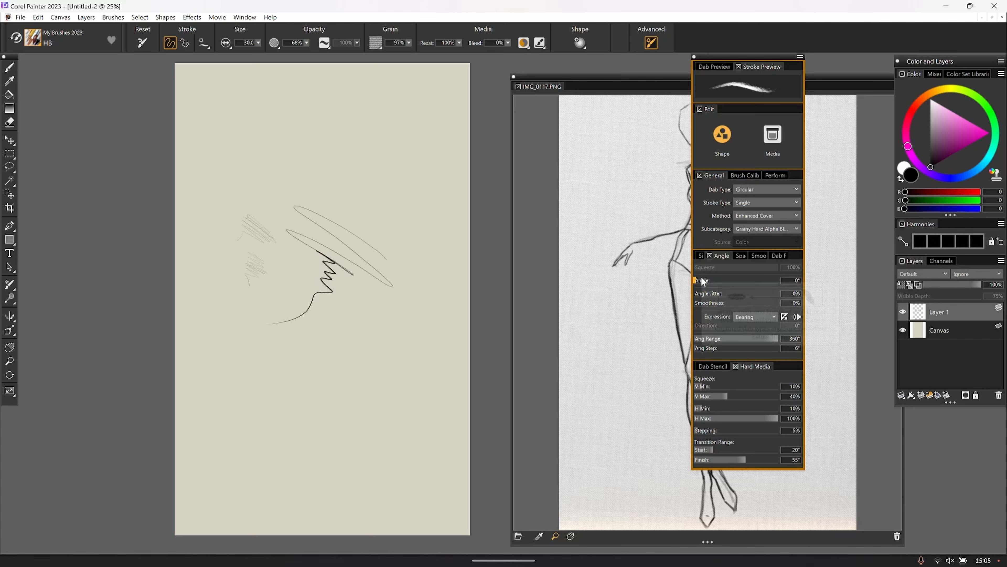
click(693, 56)
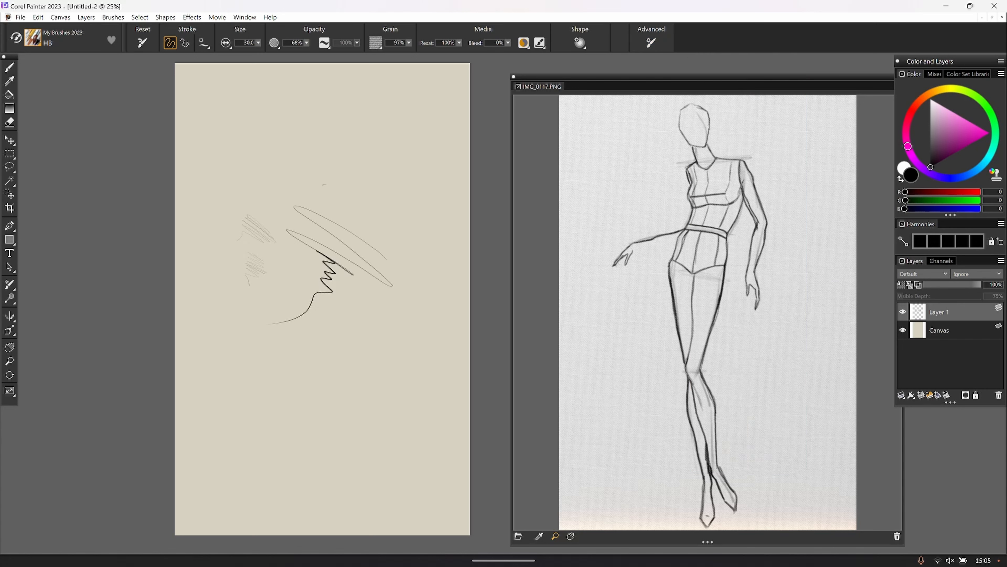
Scribble one more test patch with the HB pencil and undo all the test strokes
mouse_move(361, 173)
mouse_down()
mouse_move(338, 176)
mouse_move(348, 197)
mouse_move(317, 211)
mouse_up()
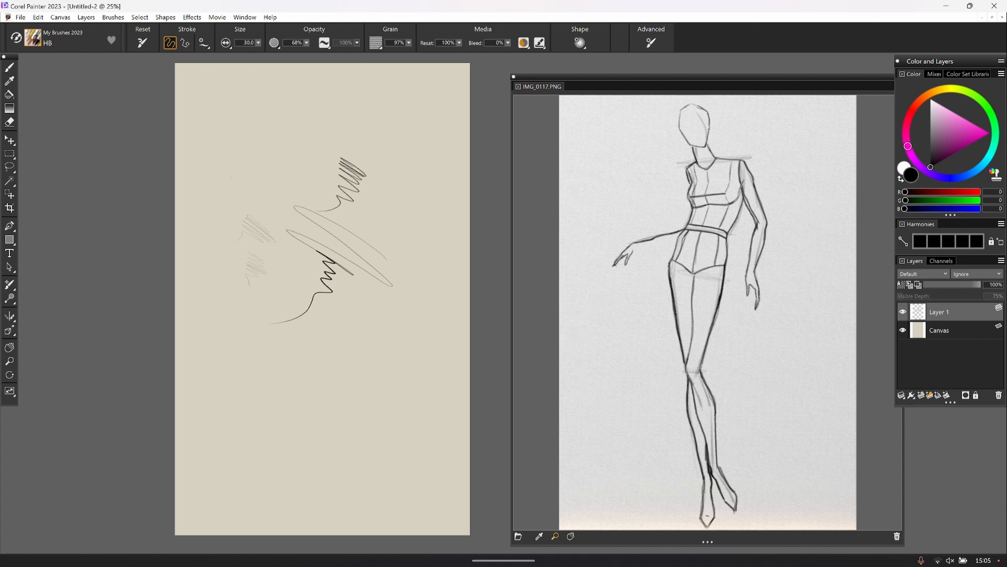
click(38, 17)
click(73, 28)
click(41, 19)
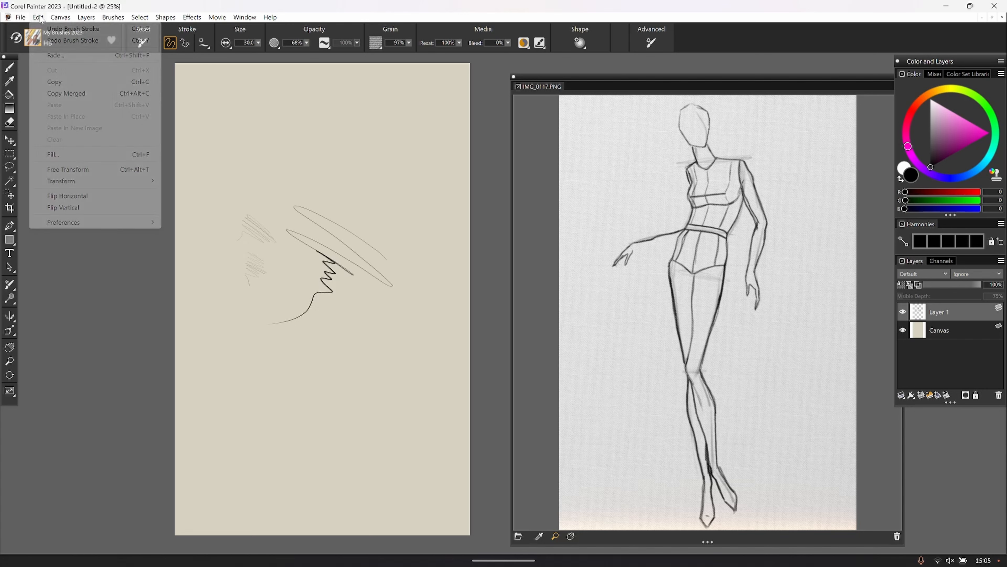
click(47, 29)
click(40, 18)
click(46, 28)
click(40, 18)
click(47, 28)
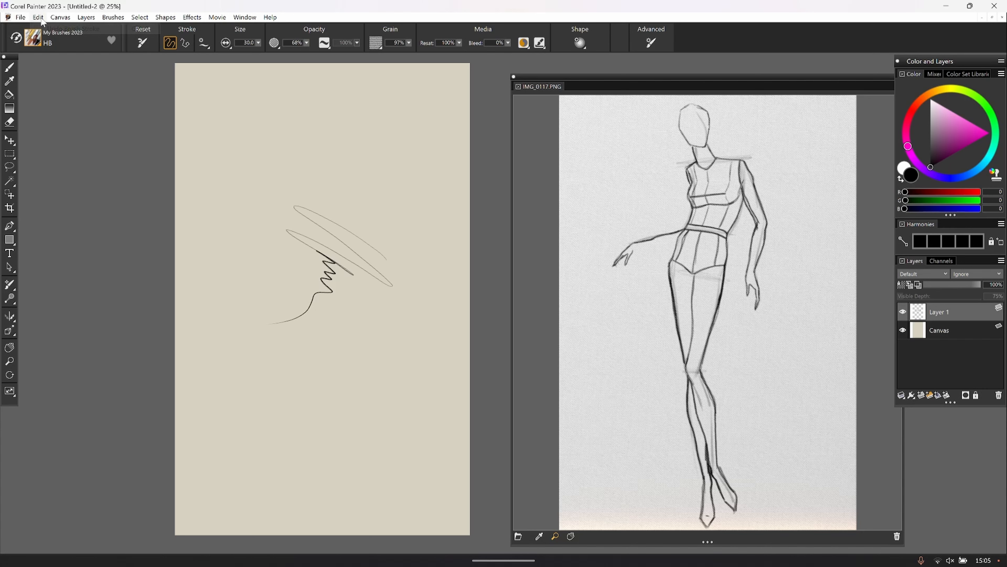
click(40, 18)
click(47, 28)
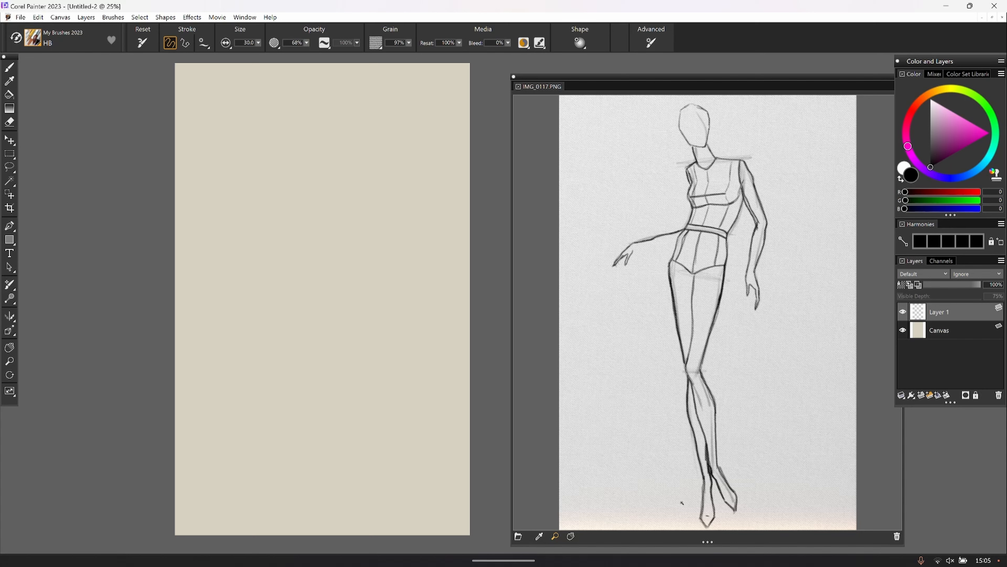
Sketch an egg-shaped head with a vertical centre line near the upper-left corner of the canvas
mouse_move(225, 73)
mouse_down()
mouse_move(237, 73)
mouse_move(228, 107)
mouse_move(237, 96)
mouse_up()
mouse_move(240, 81)
mouse_down()
mouse_move(225, 66)
mouse_move(217, 79)
mouse_move(235, 104)
mouse_up()
mouse_move(220, 67)
mouse_down()
mouse_move(217, 89)
mouse_move(231, 104)
mouse_up()
Draw a vertical guide beside the head, ticked into nine head lengths, and move the sketch to the middle of the canvas
drag(213, 65, 219, 273)
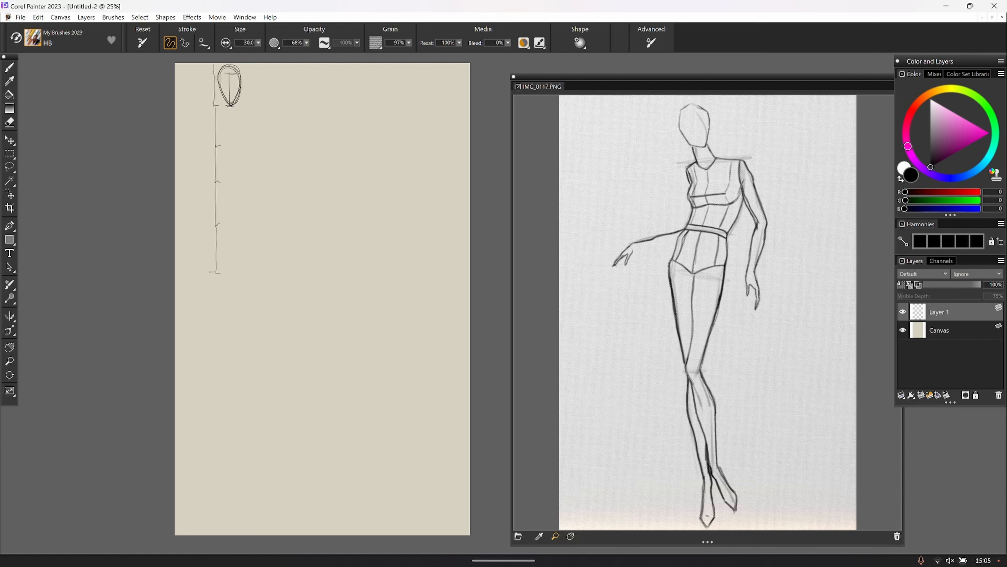
drag(217, 274, 218, 425)
click(9, 140)
mouse_move(231, 233)
mouse_down()
mouse_move(236, 256)
mouse_move(306, 290)
mouse_move(319, 277)
mouse_up()
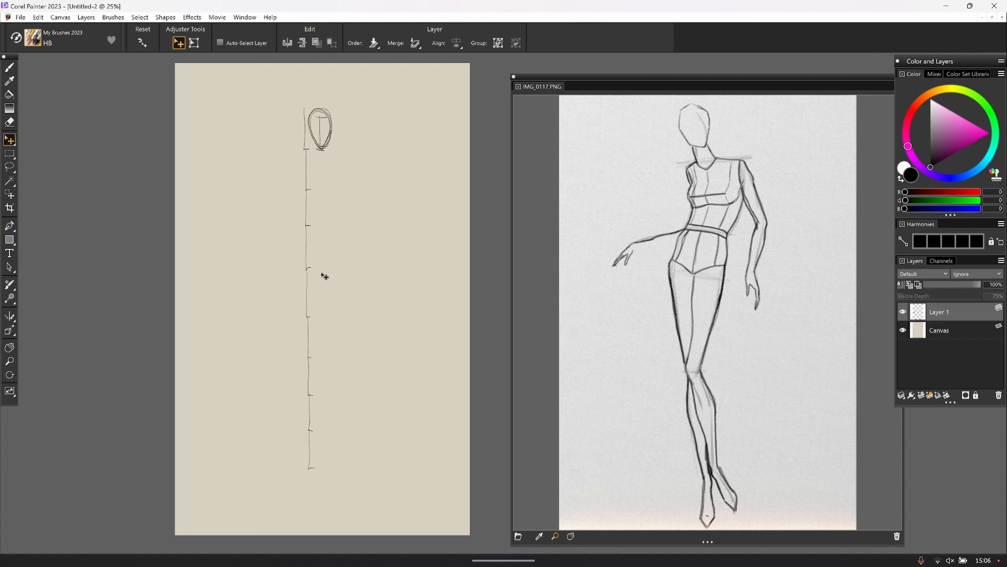
Draw a short neck line below the chin and a shoulder line slanting gently up to the right
click(10, 67)
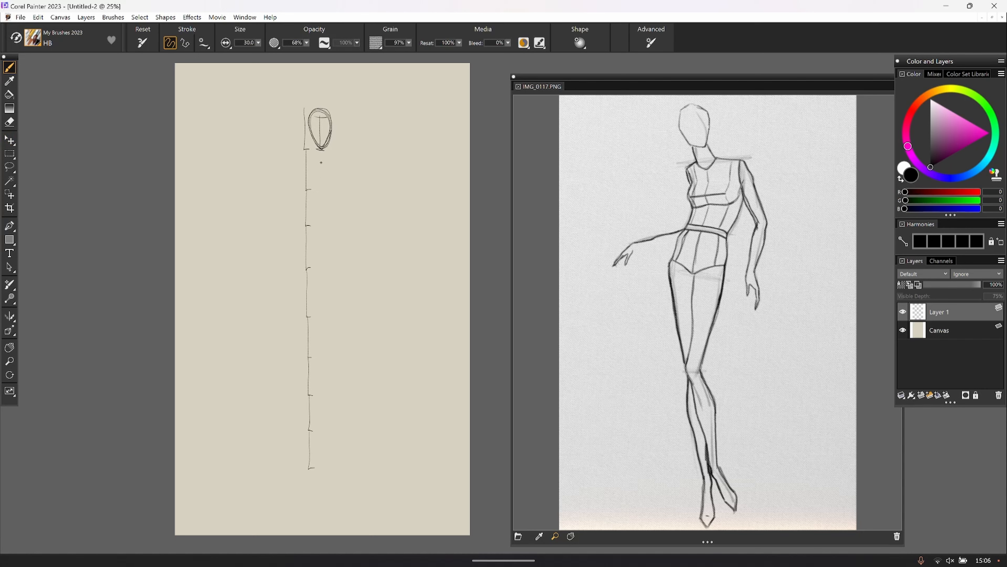
drag(322, 150, 326, 165)
mouse_move(285, 170)
mouse_down()
mouse_move(412, 163)
mouse_move(383, 160)
mouse_move(405, 157)
mouse_up()
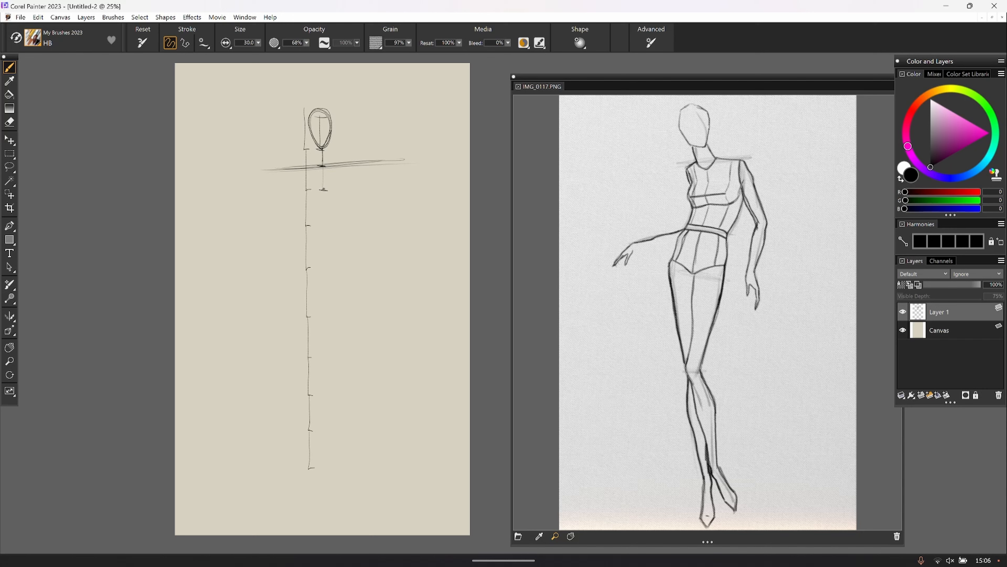
Extend the torso centre line down to the third head mark and sketch a slanted bust line across it
drag(325, 188, 325, 223)
drag(324, 188, 324, 206)
mouse_move(299, 203)
mouse_down()
mouse_move(373, 197)
mouse_move(286, 205)
mouse_move(375, 196)
mouse_move(332, 181)
mouse_up()
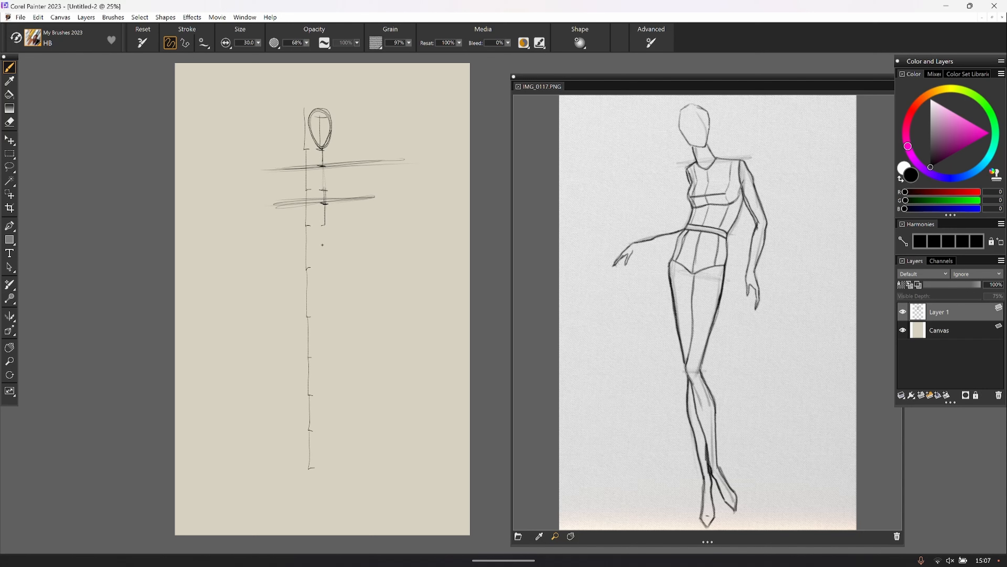
Continue the centre line below the third head mark and sketch a light horizontal waist line across it
drag(324, 225, 324, 244)
drag(296, 233, 324, 231)
drag(316, 233, 315, 238)
Undo the last brush stroke and maximize the program window
drag(30, 12, 35, 17)
click(39, 20)
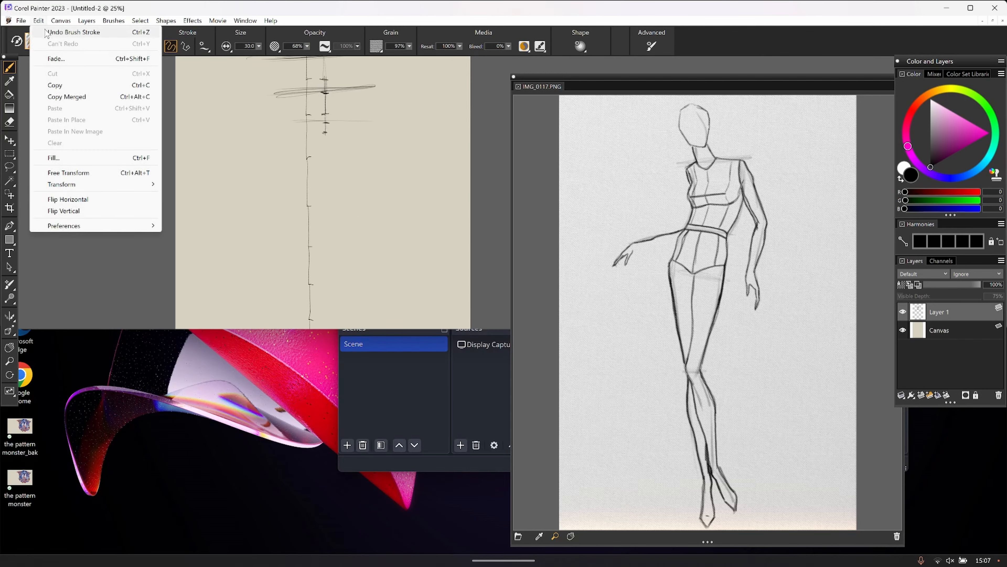
click(44, 32)
double_click(158, 5)
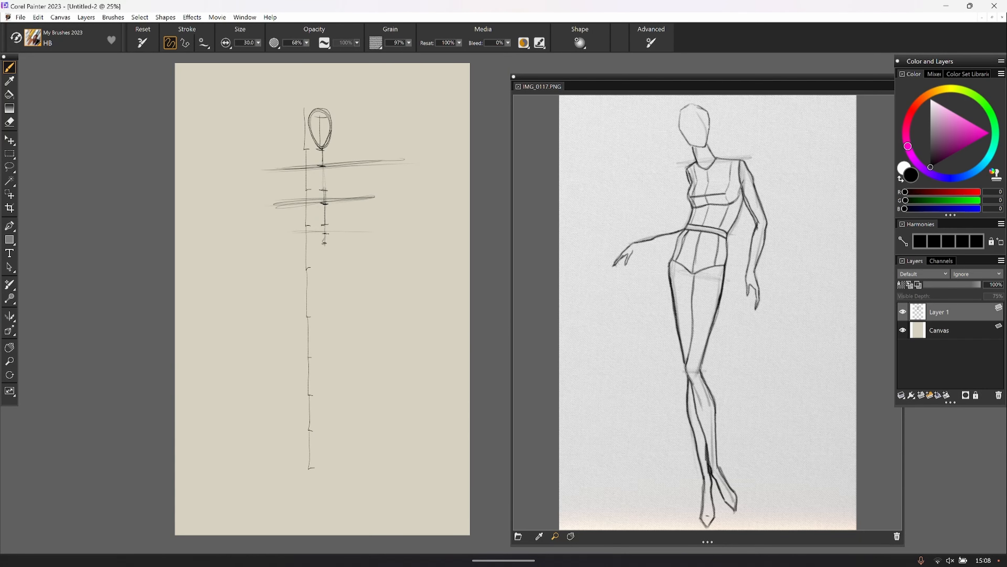
Sketch a waist line sloping down to the right, opposite to the shoulder tilt, with several overlapping strokes
drag(254, 216, 385, 242)
drag(260, 219, 364, 240)
mouse_move(307, 226)
mouse_down()
mouse_move(374, 236)
mouse_move(248, 218)
mouse_move(391, 239)
mouse_up()
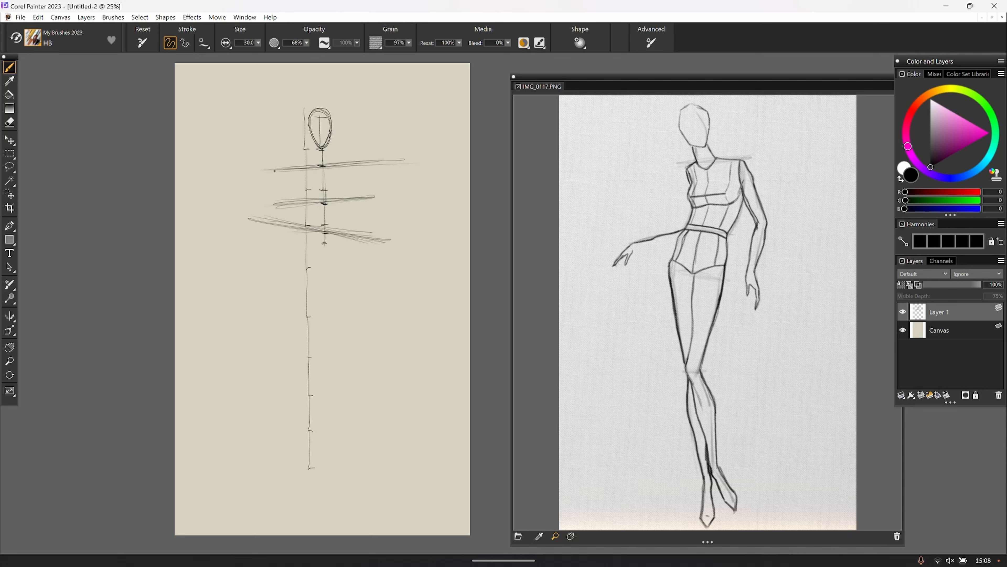
Reinforce the shoulder line, extend the shoulder and waist lines leftward, and draw a long bust-level line across the canvas
drag(257, 173, 410, 152)
drag(249, 217, 191, 202)
drag(265, 171, 217, 176)
drag(468, 202, 95, 191)
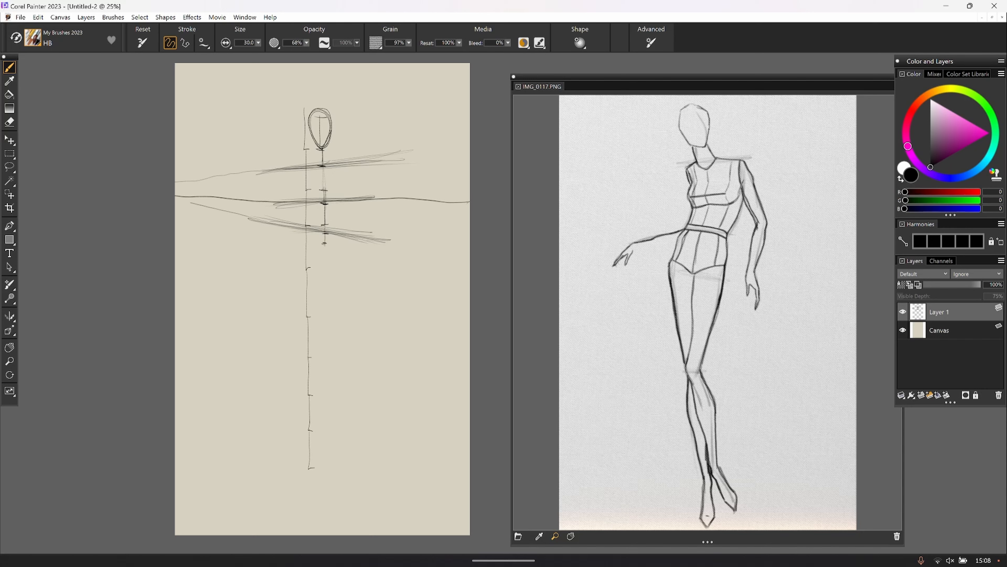
Sketch simple lines for the hanging right-hand arm and the outstretched left-hand forearm, and darken the waist line between them
mouse_move(362, 162)
mouse_down()
mouse_move(397, 233)
mouse_move(392, 223)
mouse_move(387, 274)
mouse_up()
drag(393, 226, 382, 306)
drag(290, 222, 358, 230)
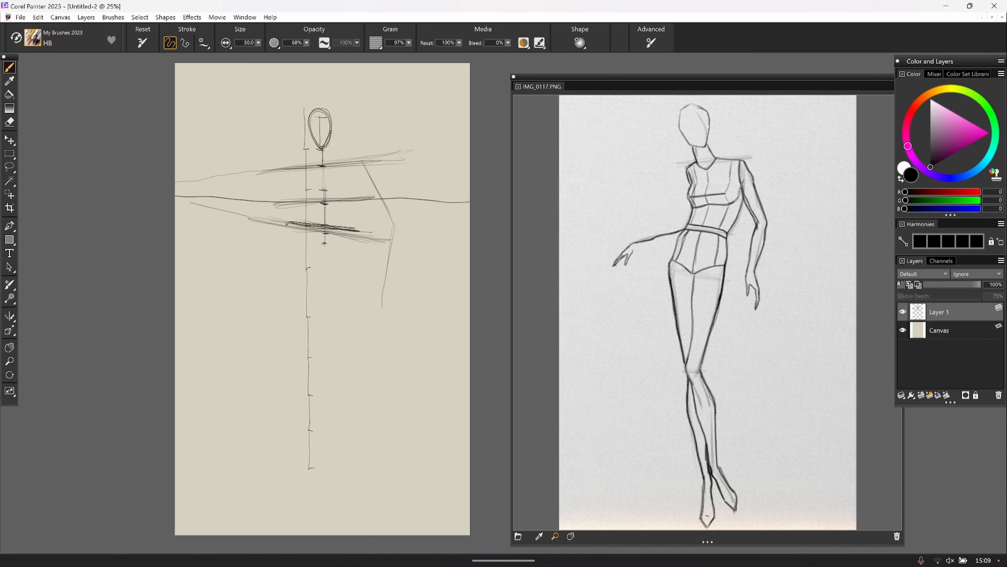
drag(286, 225, 228, 252)
Try a horizontal line near the knees, a steeper shoulder line, and trial strokes for the arms and torso side
drag(368, 386, 420, 381)
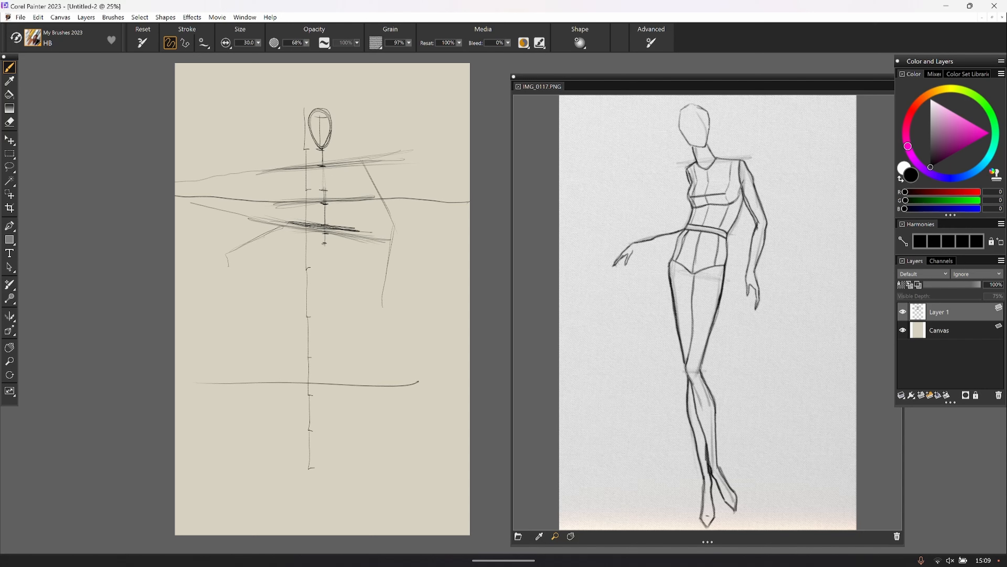
drag(385, 100, 260, 155)
mouse_move(411, 202)
mouse_down()
mouse_move(406, 154)
mouse_move(404, 276)
mouse_up()
key(f)
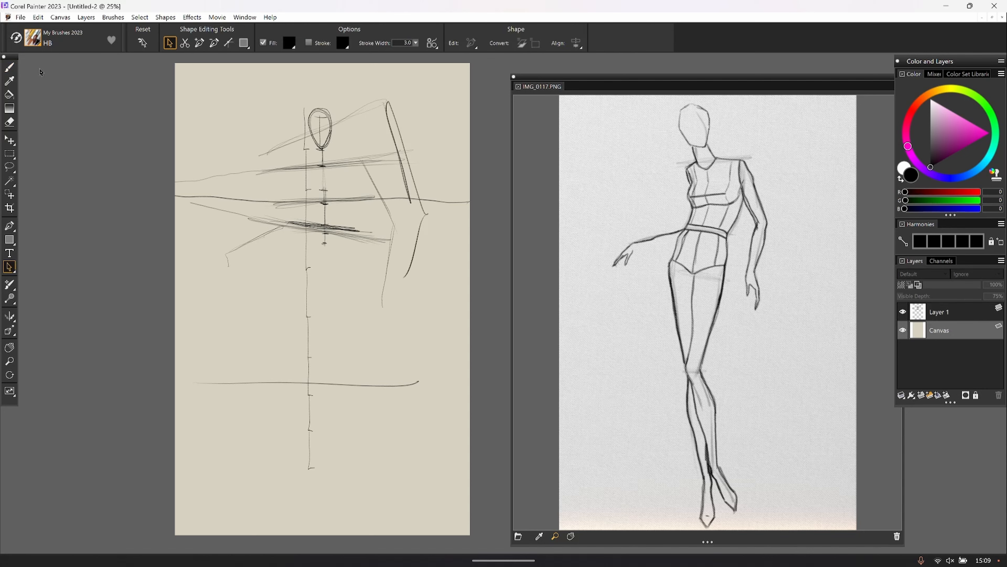
click(10, 65)
drag(217, 288, 295, 240)
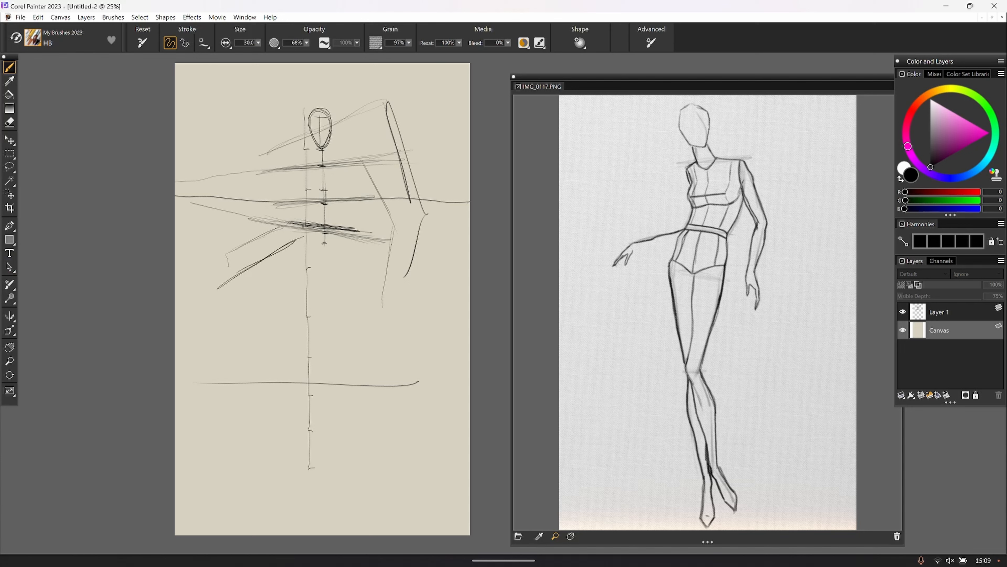
drag(271, 144, 301, 225)
drag(270, 161, 295, 222)
Undo the trial arm, shoulder and torso strokes and the horizontal line near the knees
click(39, 18)
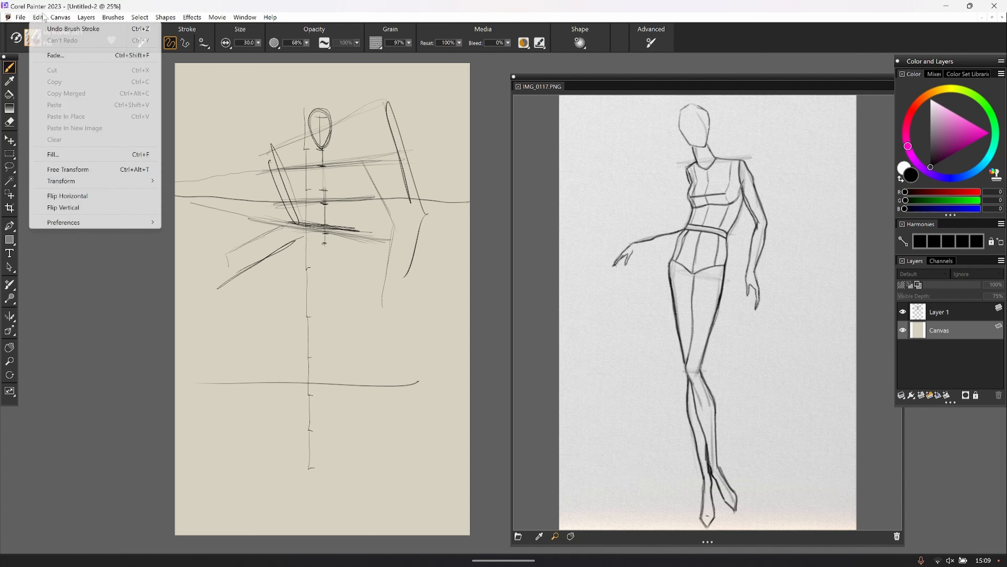
click(52, 22)
click(39, 17)
click(52, 28)
click(38, 17)
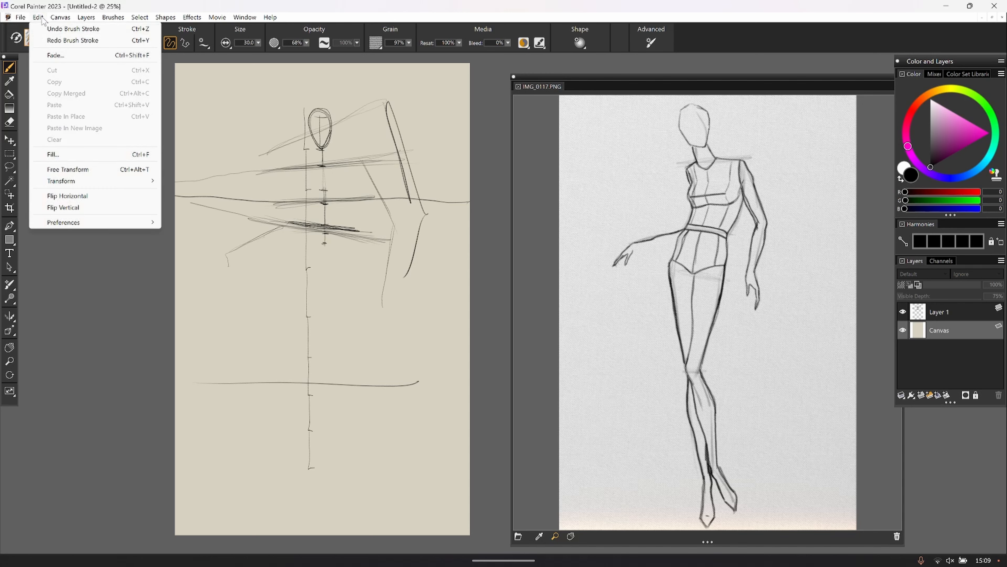
click(51, 29)
click(39, 17)
click(52, 28)
click(39, 17)
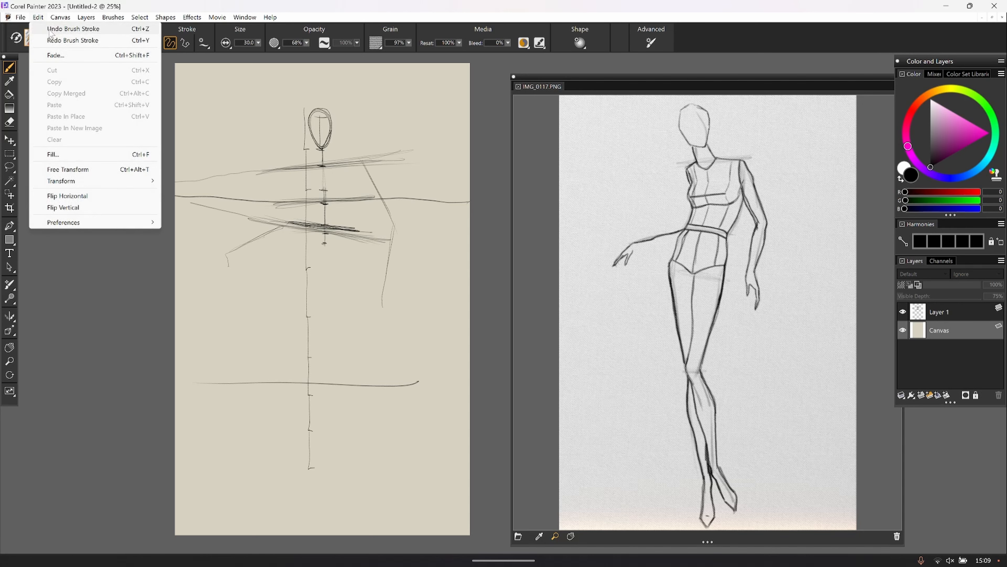
click(52, 29)
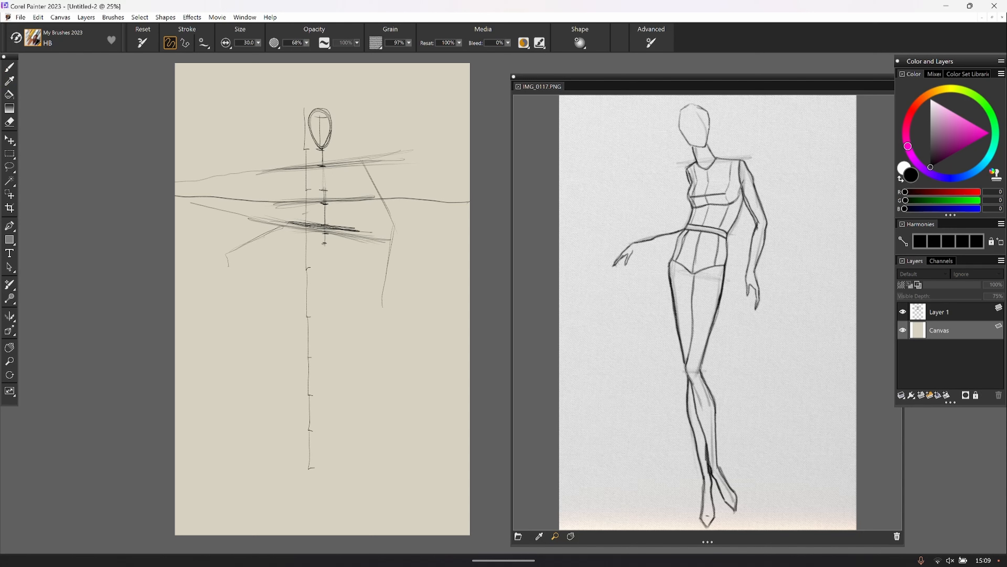
Extend the torso centre line to the fourth head mark and mark the knee level at the sixth head mark
mouse_move(310, 269)
mouse_down()
mouse_move(326, 266)
mouse_move(326, 242)
mouse_move(326, 267)
mouse_move(326, 240)
mouse_up()
drag(311, 357, 327, 358)
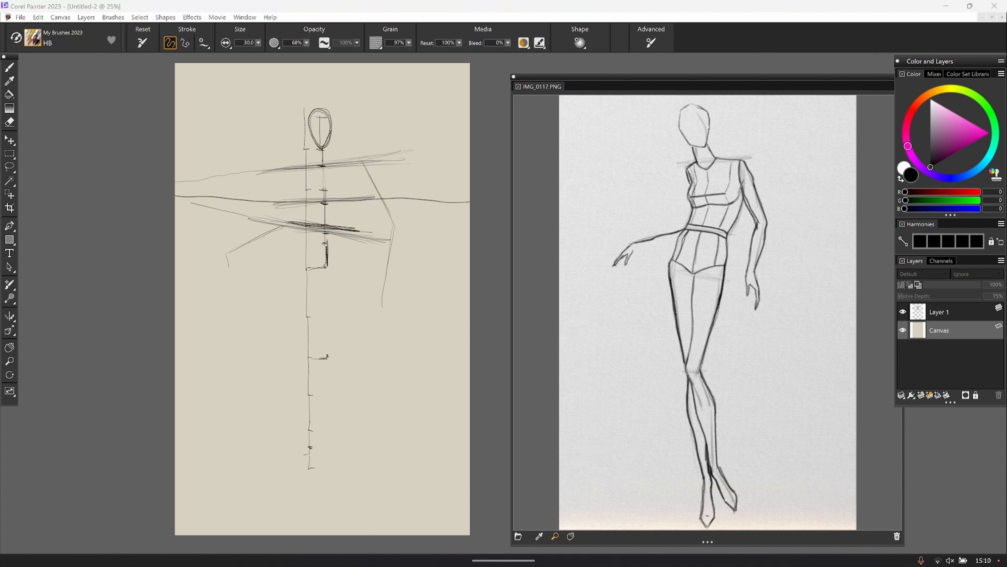
Sketch a tapered ankle and foot outline around the ninth head mark, ending in a pointed shape below it
drag(310, 449, 306, 471)
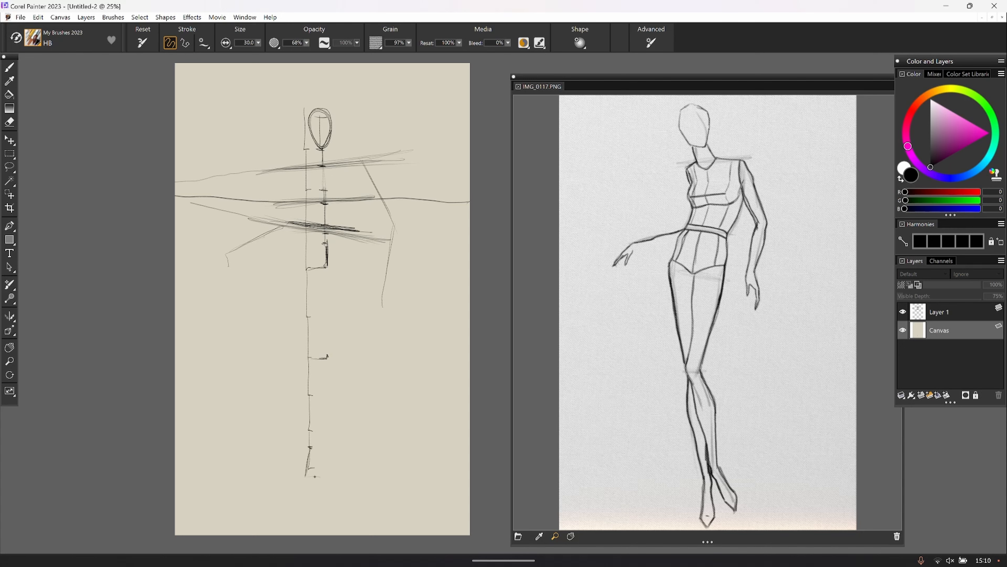
drag(316, 448, 324, 470)
drag(324, 472, 308, 475)
drag(326, 474, 309, 478)
drag(309, 442, 307, 460)
mouse_move(317, 468)
mouse_down()
mouse_move(336, 488)
mouse_move(307, 490)
mouse_move(307, 468)
mouse_up()
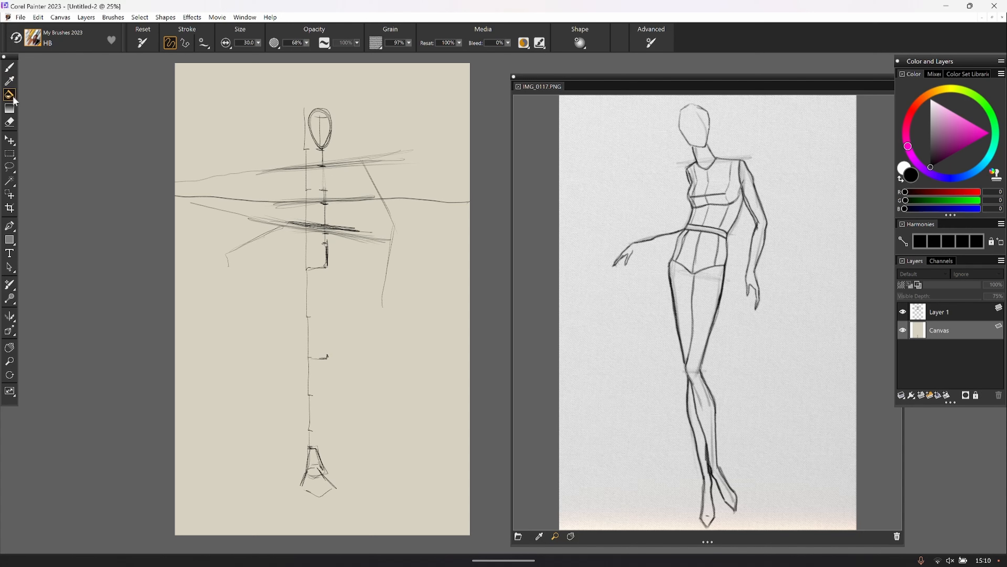
Erase the tapered ankle lines above the foot sketch with the Eraser tool
click(9, 81)
click(9, 121)
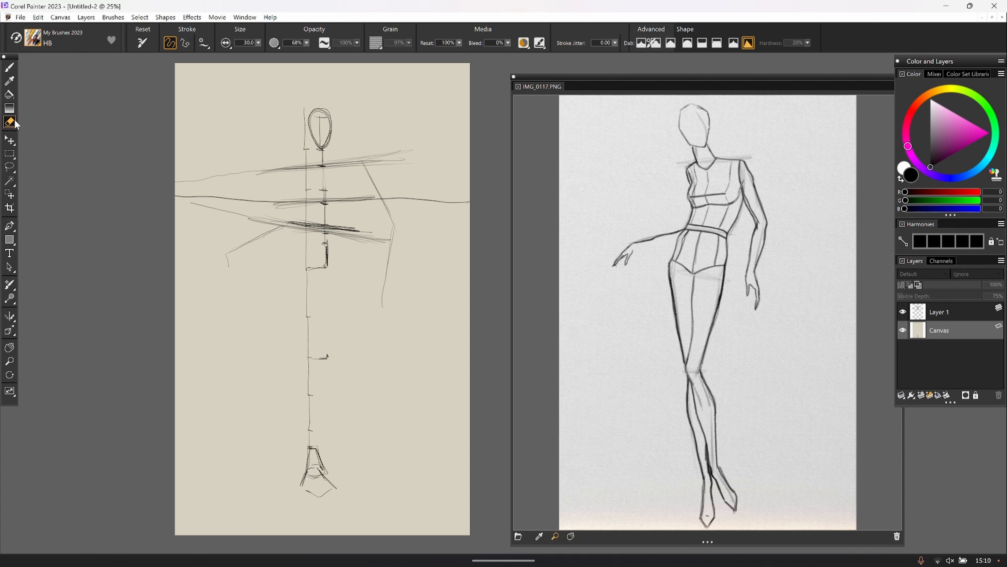
mouse_move(320, 459)
mouse_down()
mouse_move(312, 449)
mouse_move(324, 472)
mouse_move(322, 463)
mouse_move(313, 479)
mouse_move(306, 454)
mouse_up()
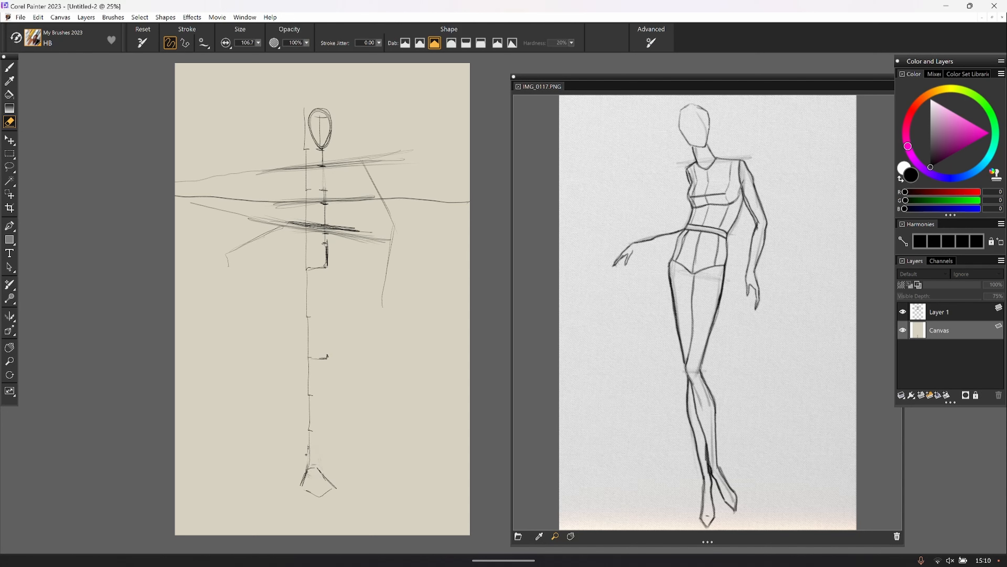
Erase the overextended ends of the tilted shoulder line on Layer 1 with the Eraser tool
click(10, 68)
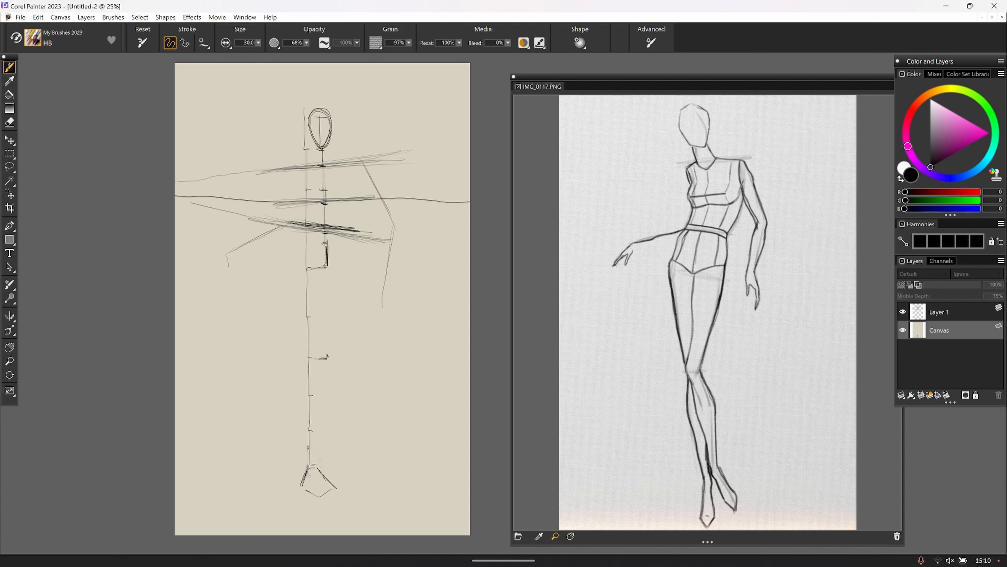
click(10, 123)
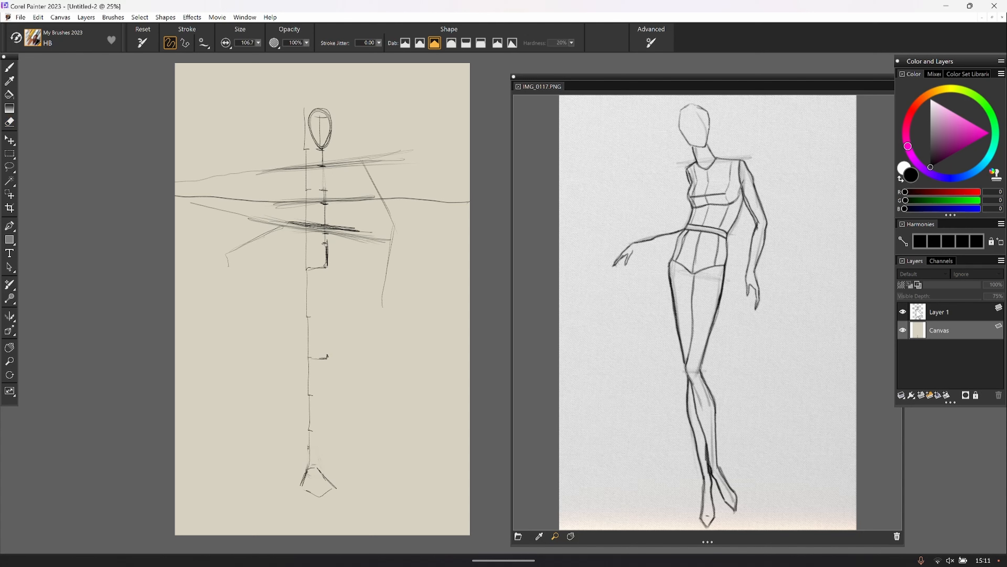
click(920, 313)
drag(367, 157, 371, 162)
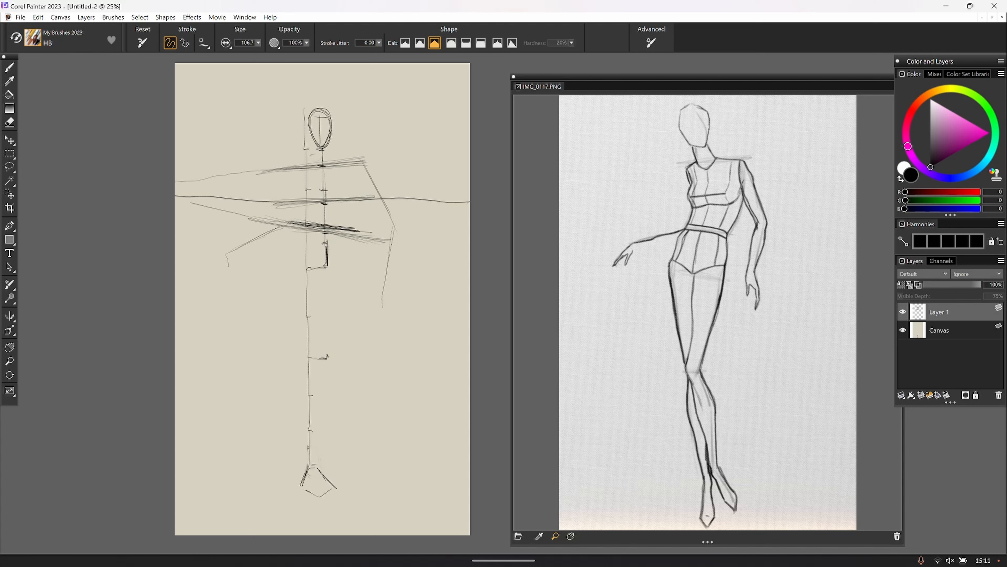
drag(358, 163, 263, 174)
Erase the excess ends of the chest and waist lines, the long horizontal line and the bent arm line beside the waist
drag(274, 211, 312, 206)
drag(258, 226, 312, 228)
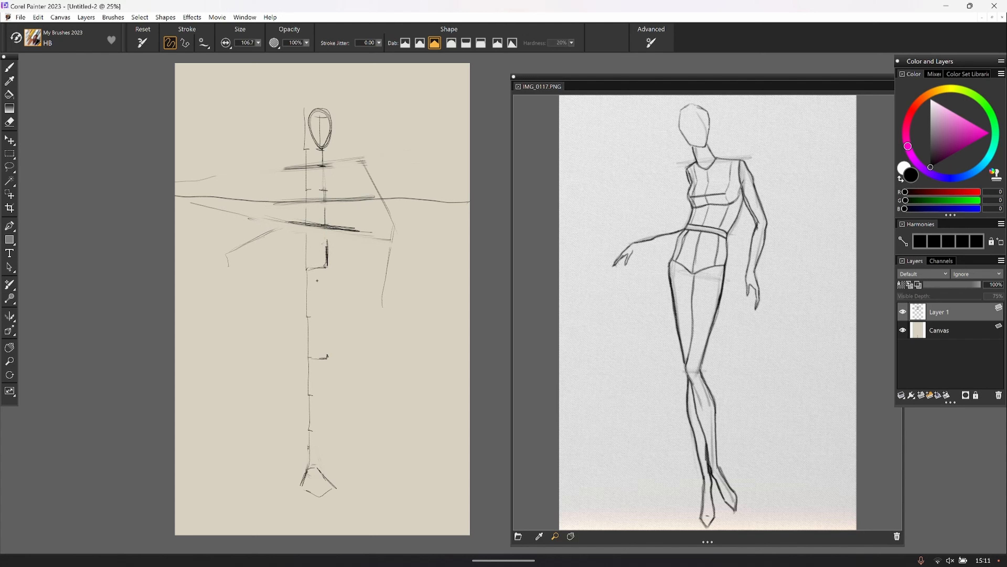
mouse_move(312, 227)
mouse_down()
mouse_move(180, 197)
mouse_move(270, 192)
mouse_up()
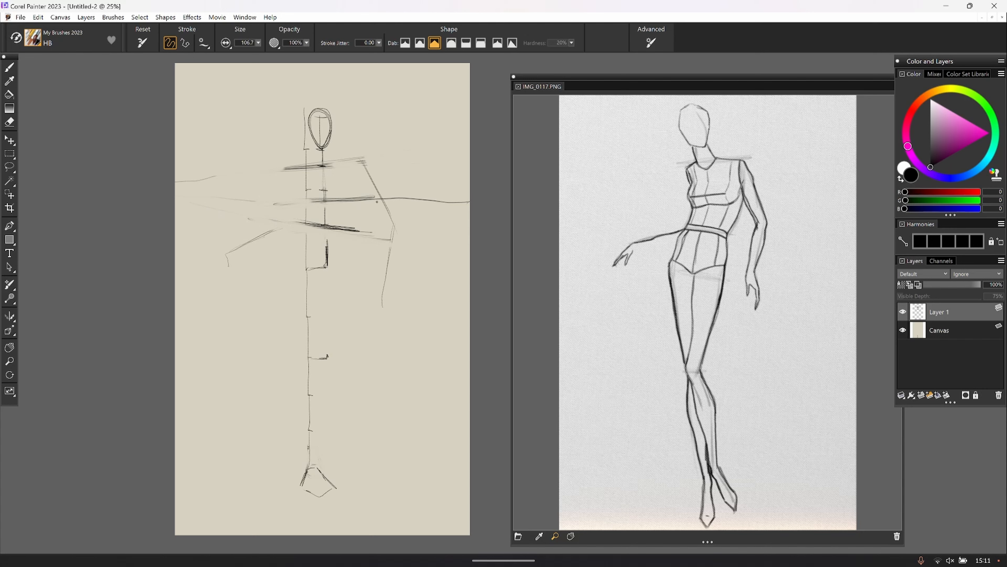
drag(376, 202, 403, 193)
drag(274, 226, 246, 242)
click(10, 67)
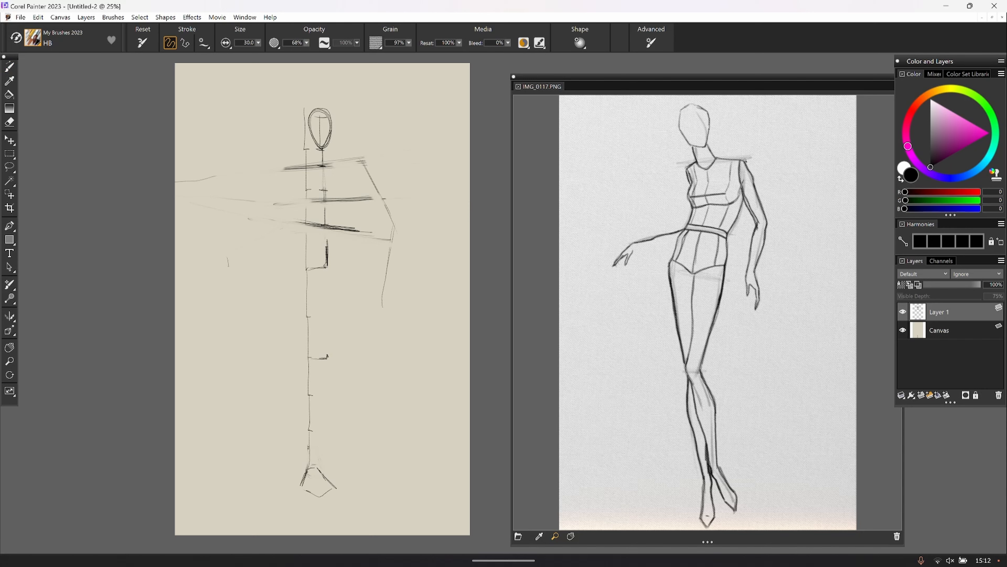
Examine the reference figure's head, shoulders, torso, hips and legs up close in IMG_0117.PNG
click(554, 536)
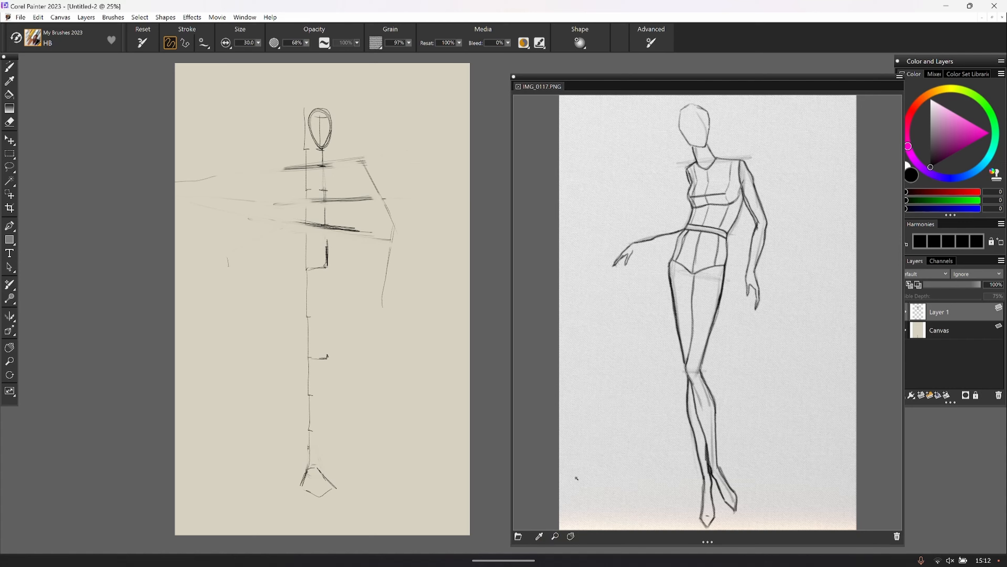
click(743, 170)
click(570, 537)
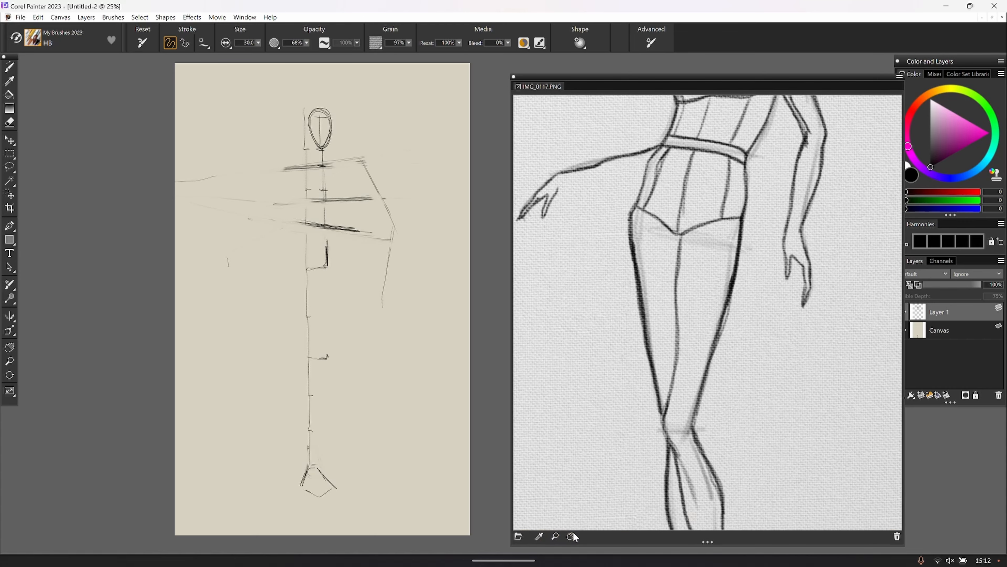
drag(725, 158, 708, 396)
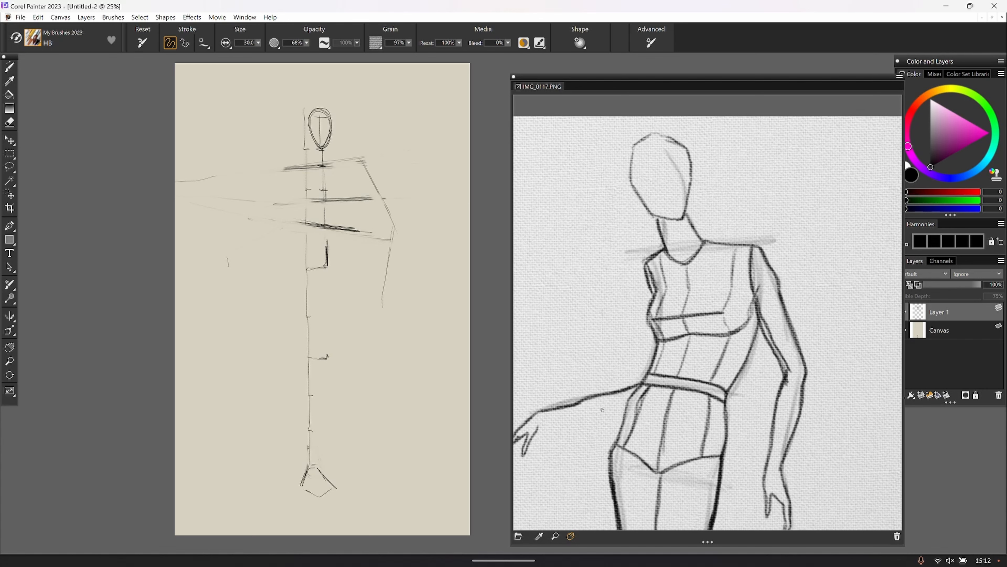
scroll(602, 410, down, 5)
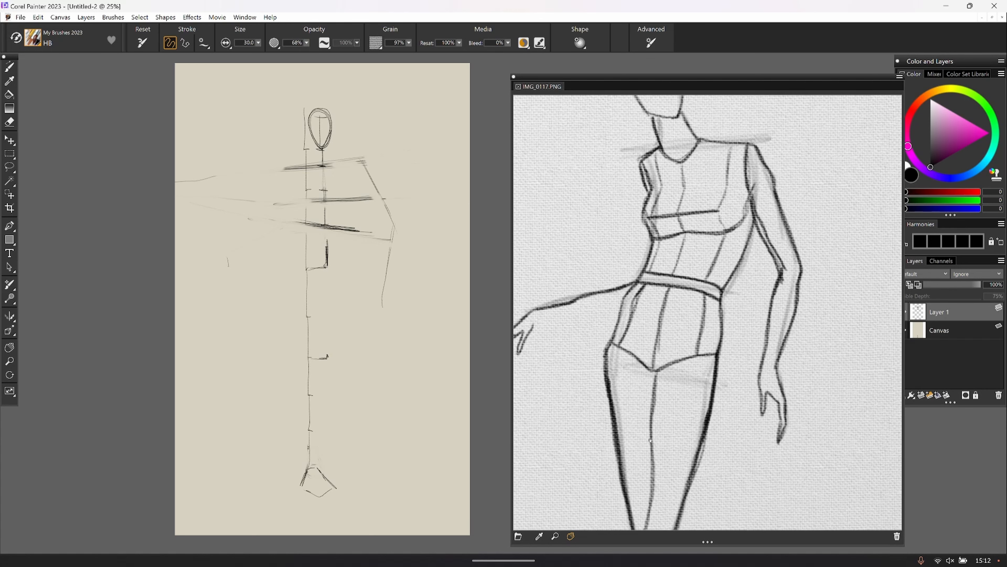
scroll(650, 439, up, 7)
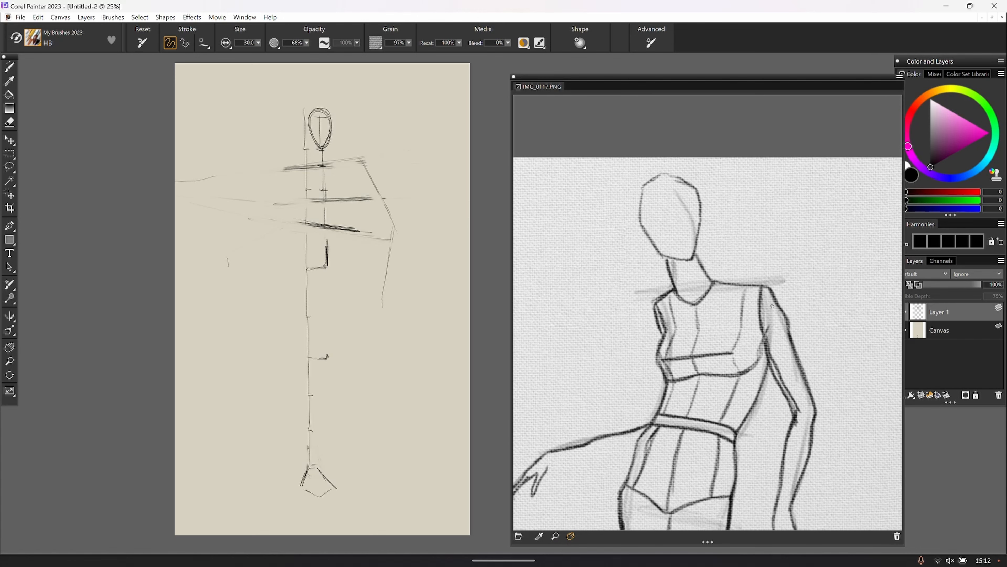
scroll(616, 454, down, 10)
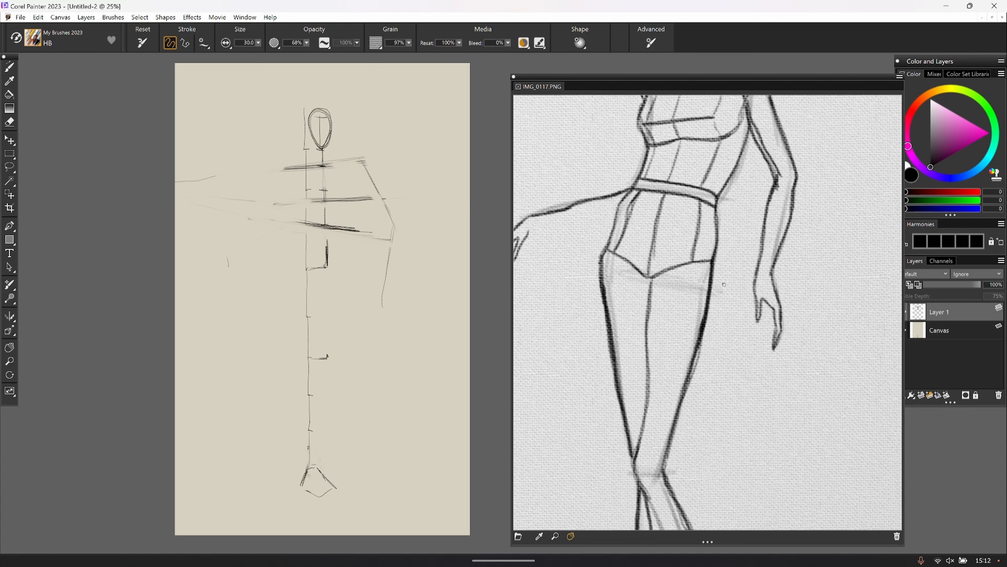
scroll(724, 285, down, 4)
scroll(638, 344, up, 10)
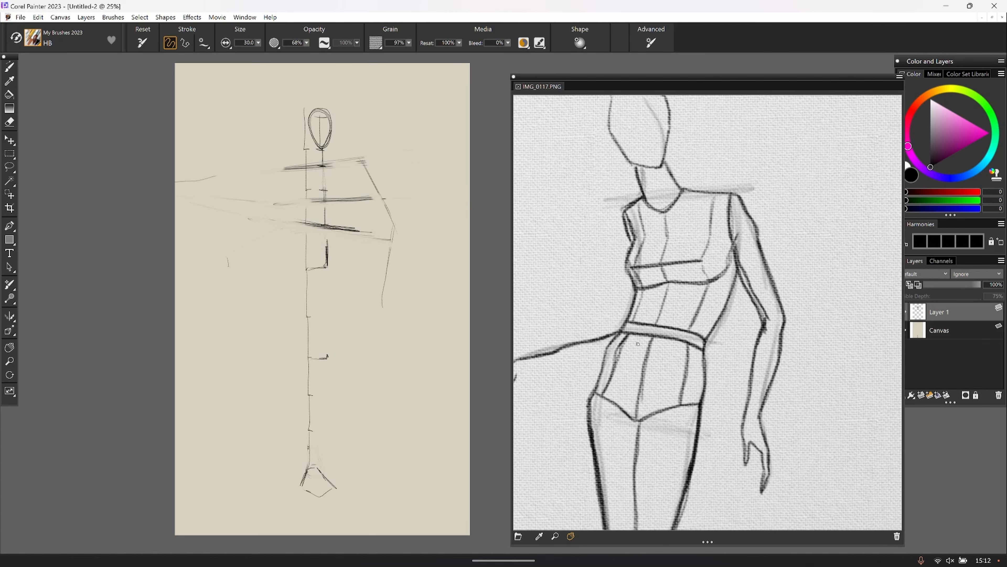
scroll(638, 343, up, 2)
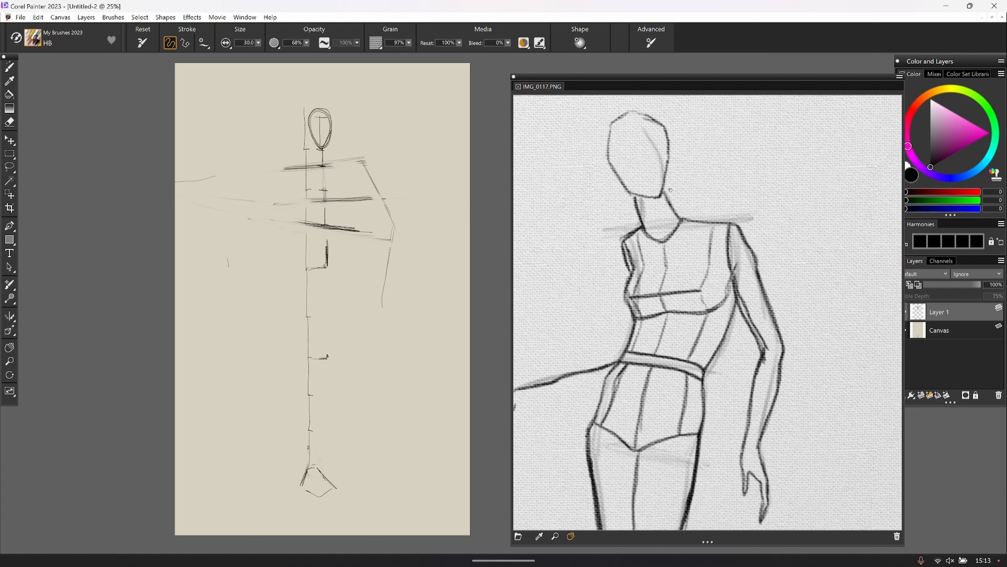
drag(584, 477, 620, 298)
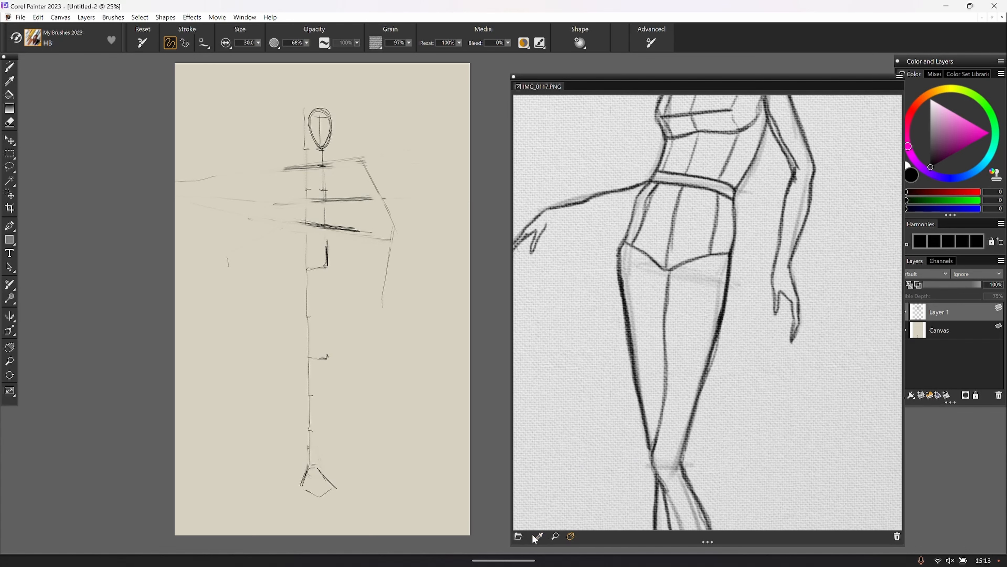
Reload the reference image IMG_0117 from the Downloads folder to show the whole figure
click(555, 536)
click(518, 536)
click(131, 116)
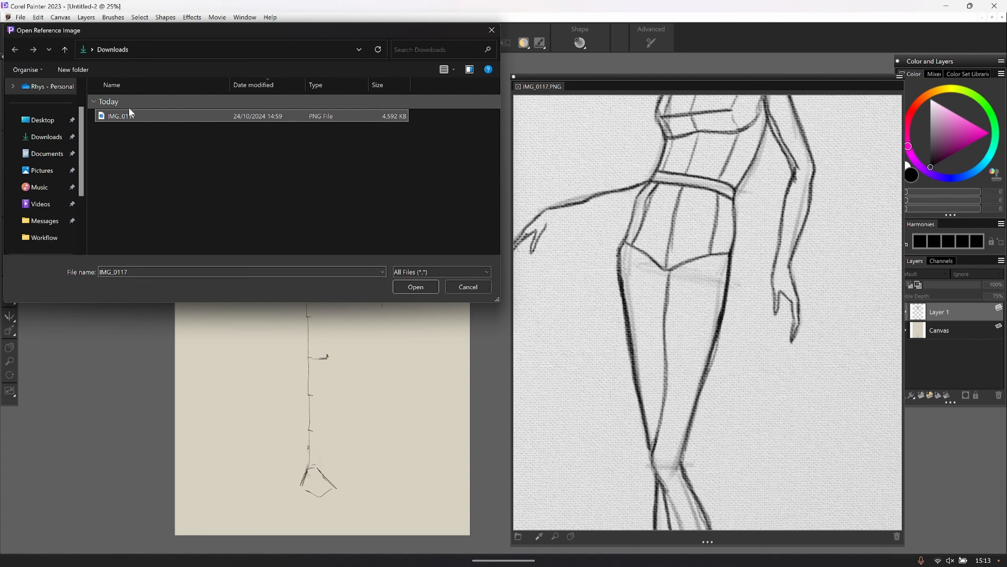
click(411, 286)
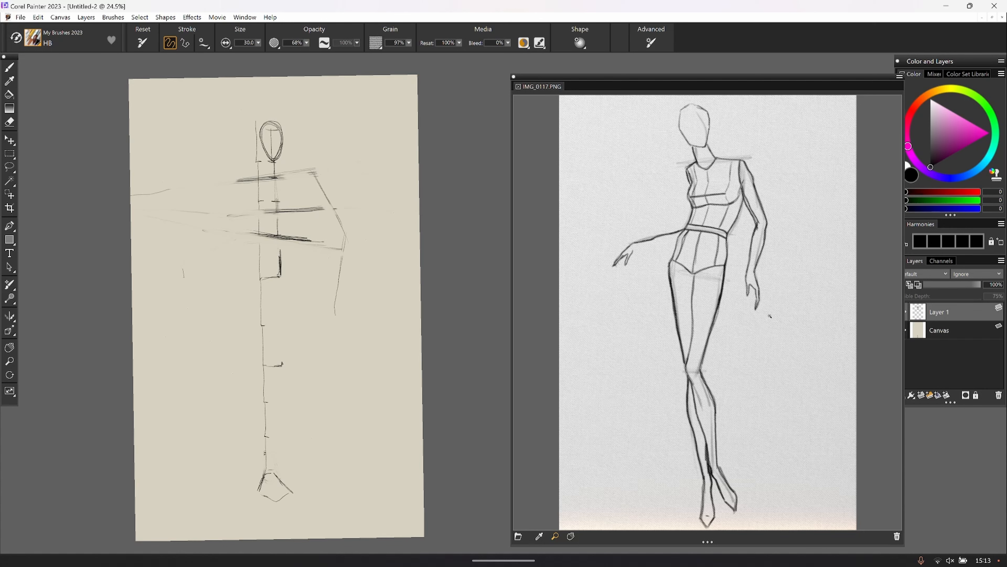
Erase the neck, shoulder, arm, chest and waist lines below the head on Layer 1
scroll(277, 308, up, 1)
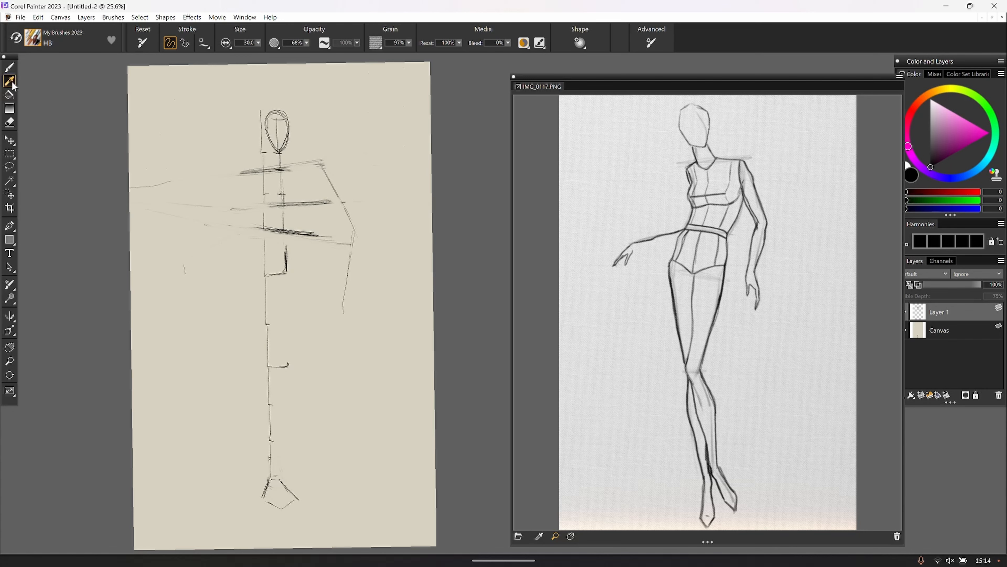
click(10, 122)
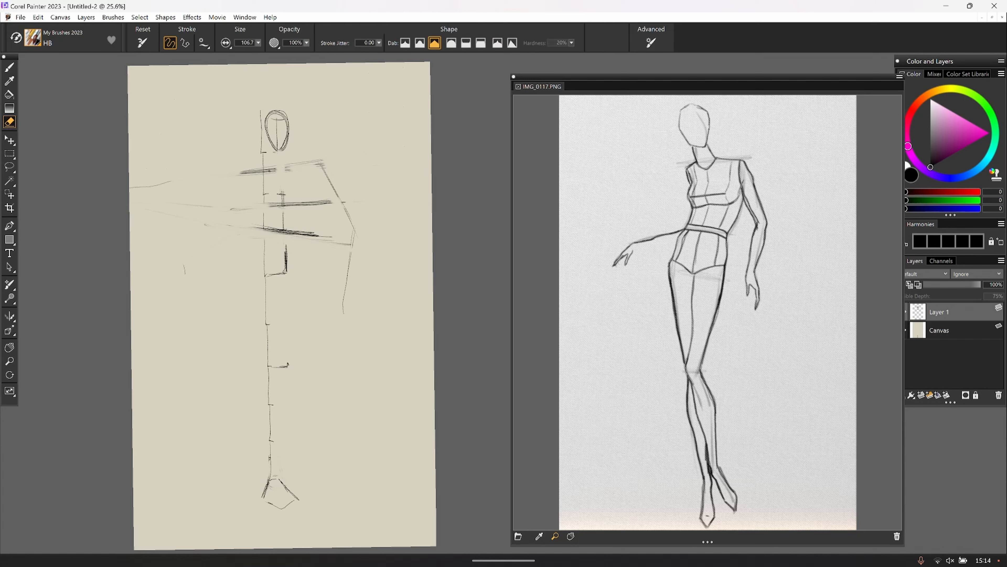
drag(263, 148, 269, 170)
drag(259, 111, 261, 116)
mouse_move(265, 199)
mouse_down()
mouse_move(249, 169)
mouse_move(248, 183)
mouse_move(300, 181)
mouse_move(269, 168)
mouse_move(244, 172)
mouse_move(321, 167)
mouse_move(359, 228)
mouse_move(347, 271)
mouse_up()
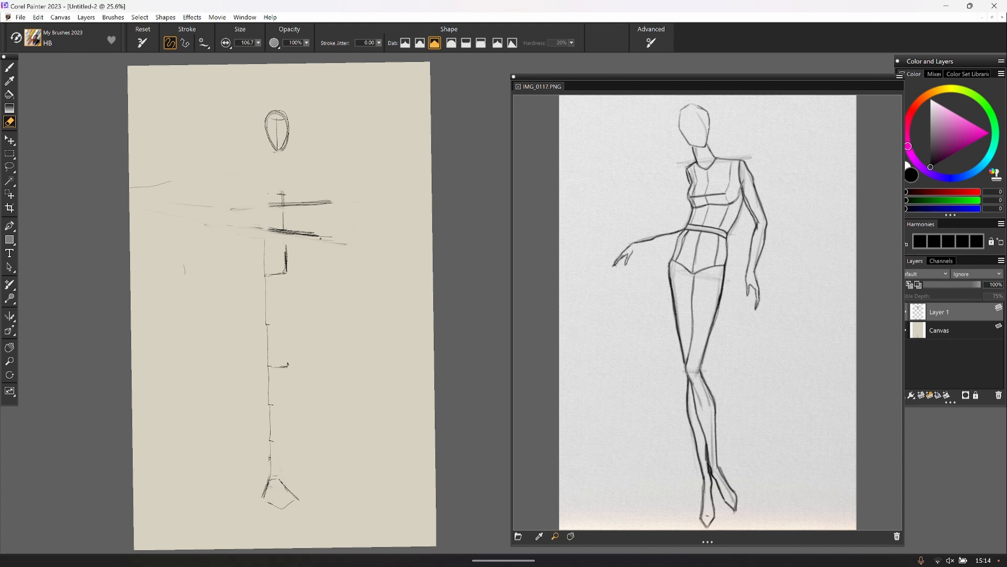
drag(320, 238, 195, 219)
mouse_move(295, 208)
mouse_down()
mouse_move(311, 196)
mouse_move(220, 212)
mouse_move(355, 203)
mouse_move(293, 201)
mouse_up()
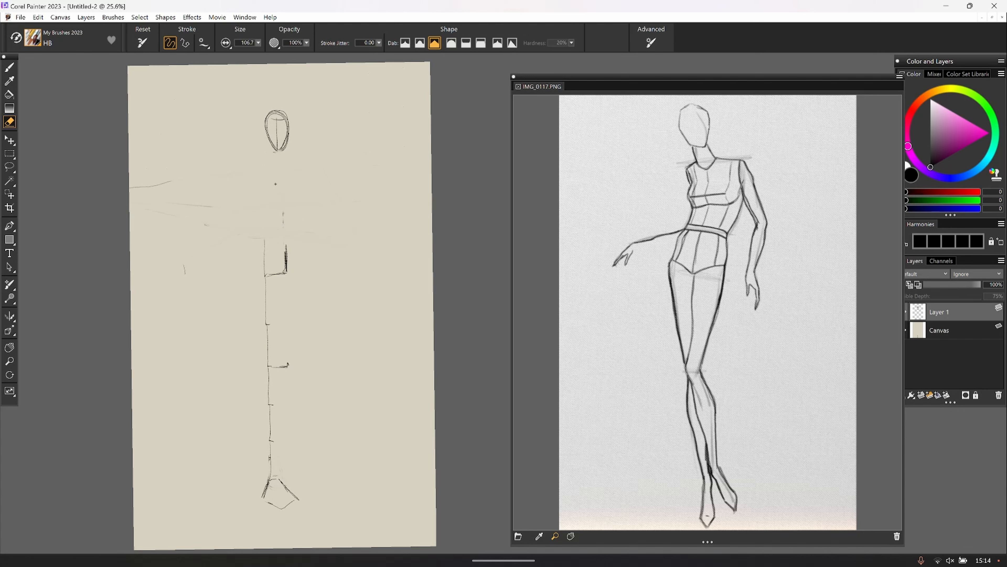
Erase the stray line at the canvas edge and the remaining vertical proportion guide with its head marks
mouse_move(155, 191)
mouse_down()
mouse_move(211, 198)
mouse_move(167, 198)
mouse_move(170, 219)
mouse_move(138, 197)
mouse_up()
drag(264, 288, 275, 391)
mouse_move(270, 456)
mouse_down()
mouse_move(271, 423)
mouse_move(270, 438)
mouse_up()
On the Canvas layer, sample the beige background colour (RGB 215, 210, 193) and choose the Impasto Glazing Filbert brush
click(933, 324)
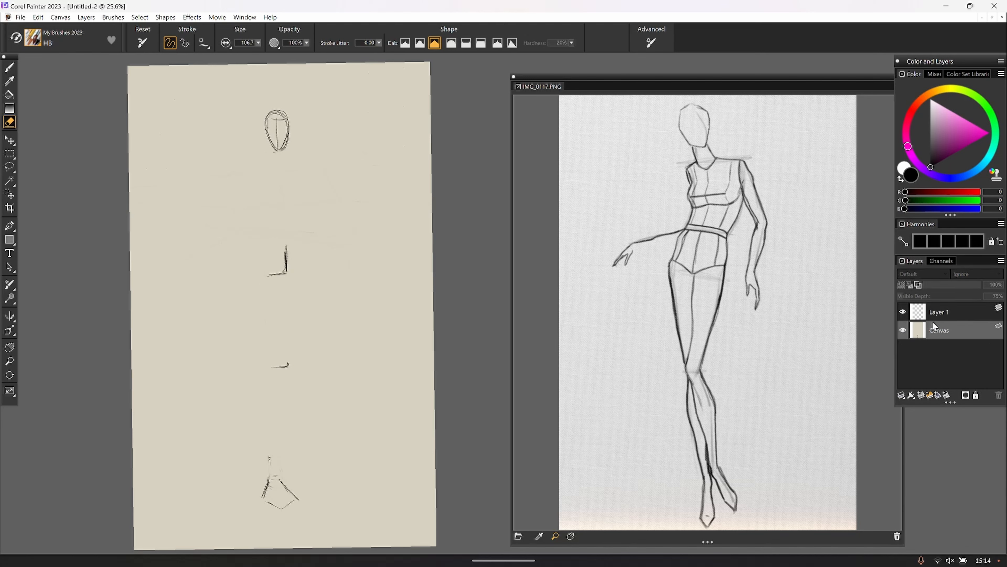
click(10, 81)
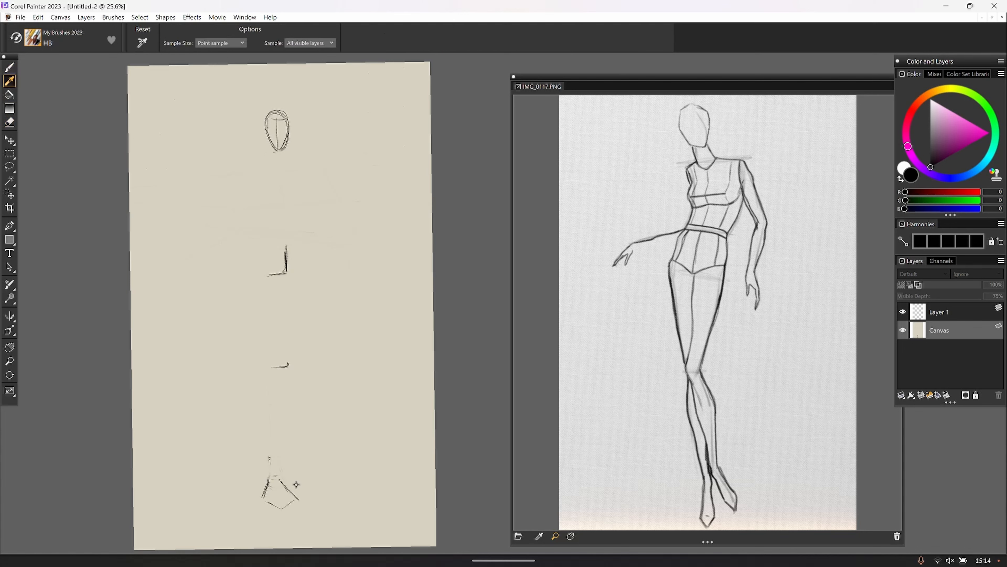
click(242, 442)
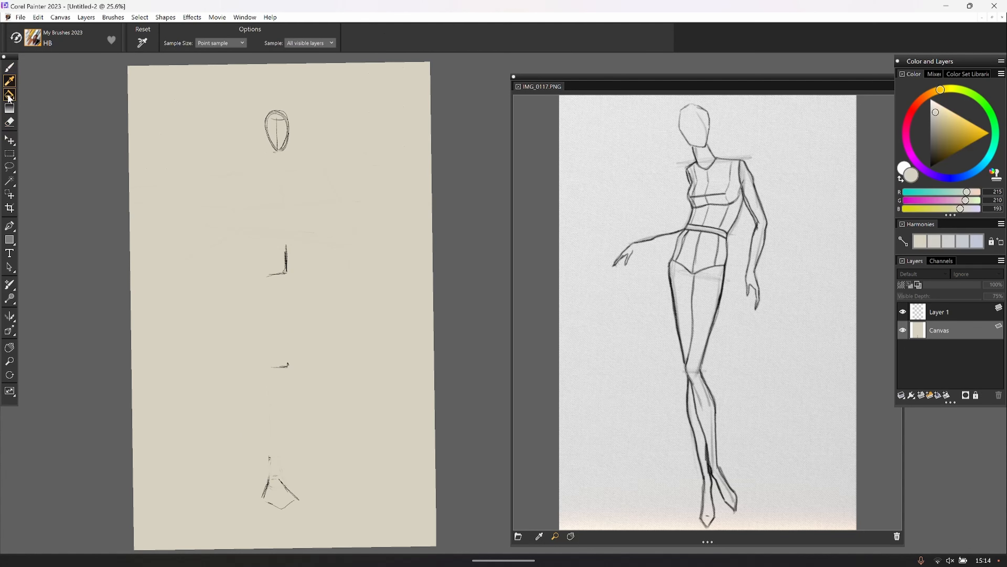
click(33, 41)
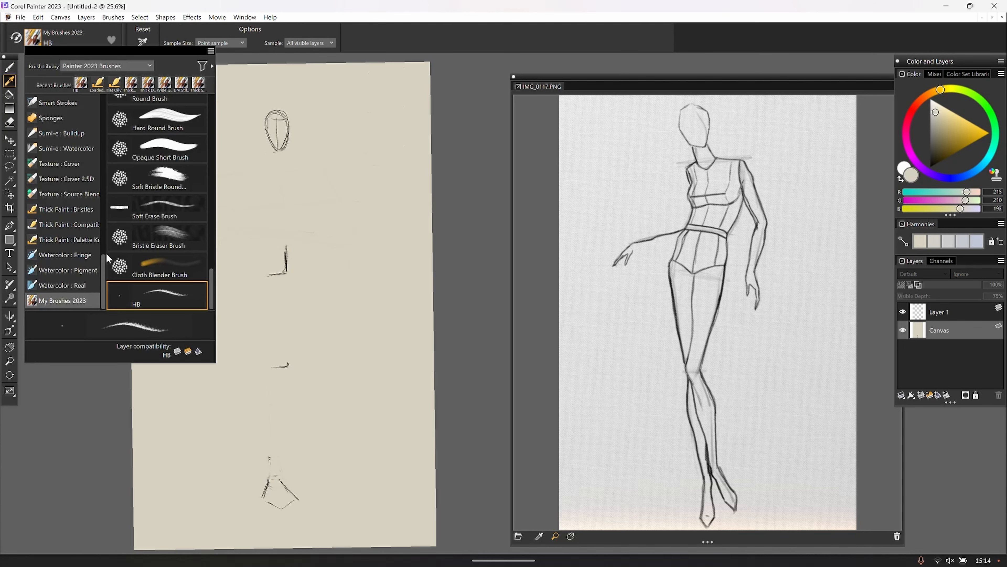
mouse_move(106, 253)
mouse_down()
mouse_move(103, 261)
mouse_move(99, 183)
mouse_up()
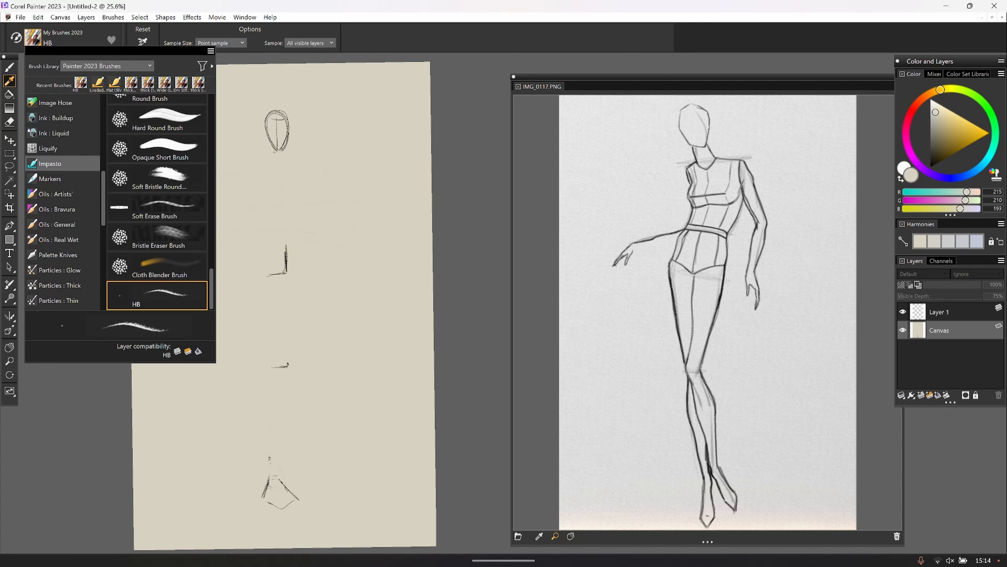
click(47, 163)
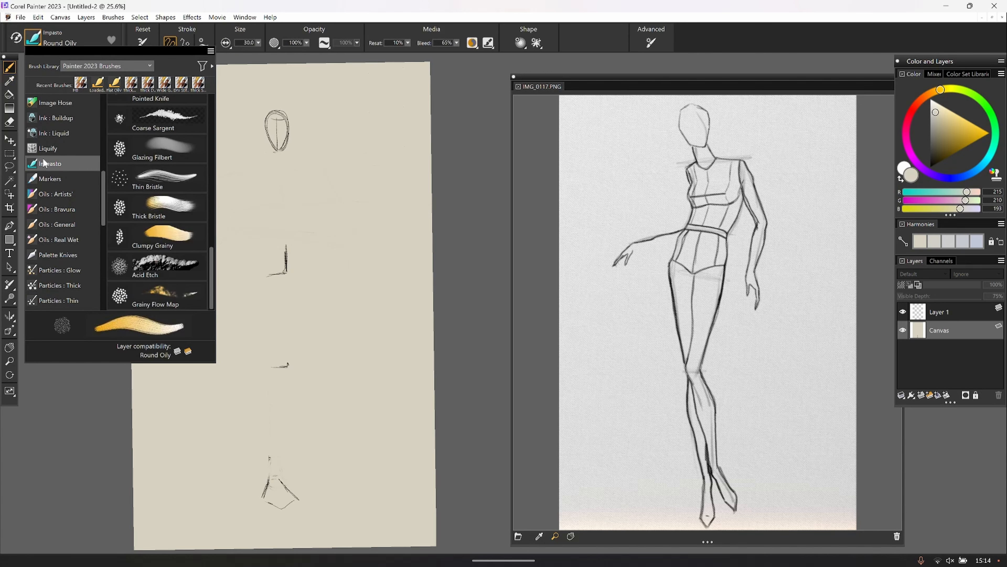
click(142, 153)
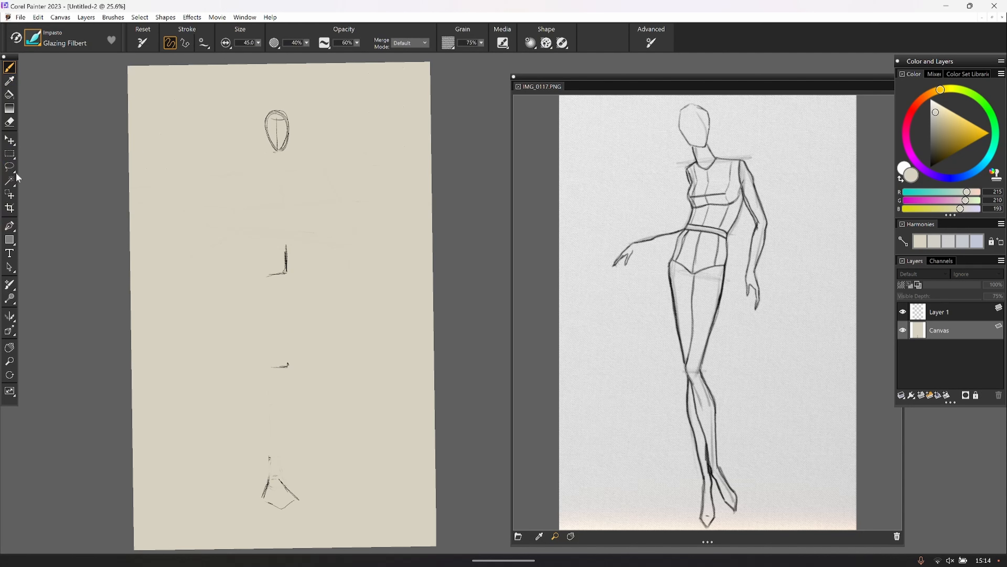
Paint the sampled beige over the foot outline with the Glazing Filbert brush, switching to Thick Bristle for stronger cover
click(10, 80)
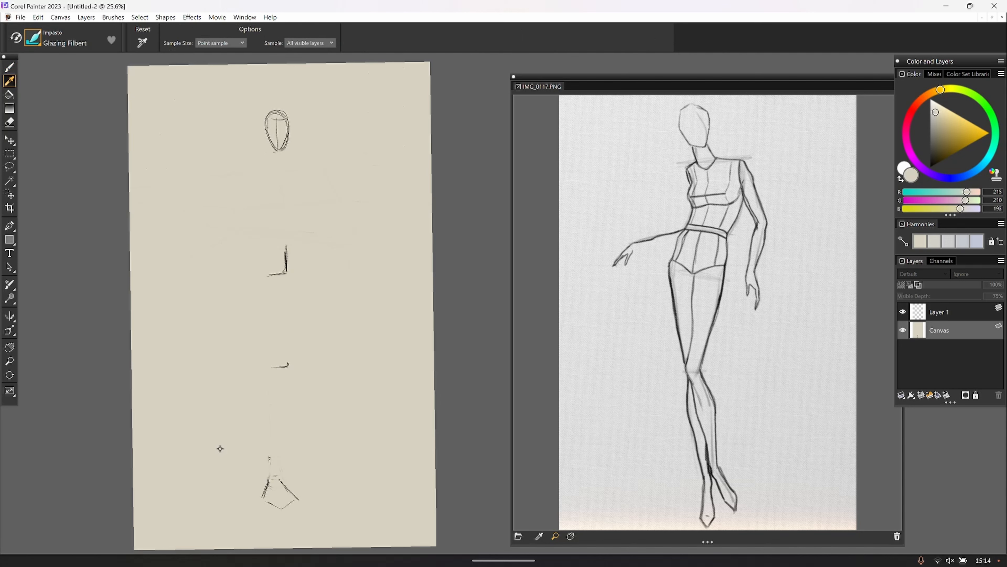
click(9, 67)
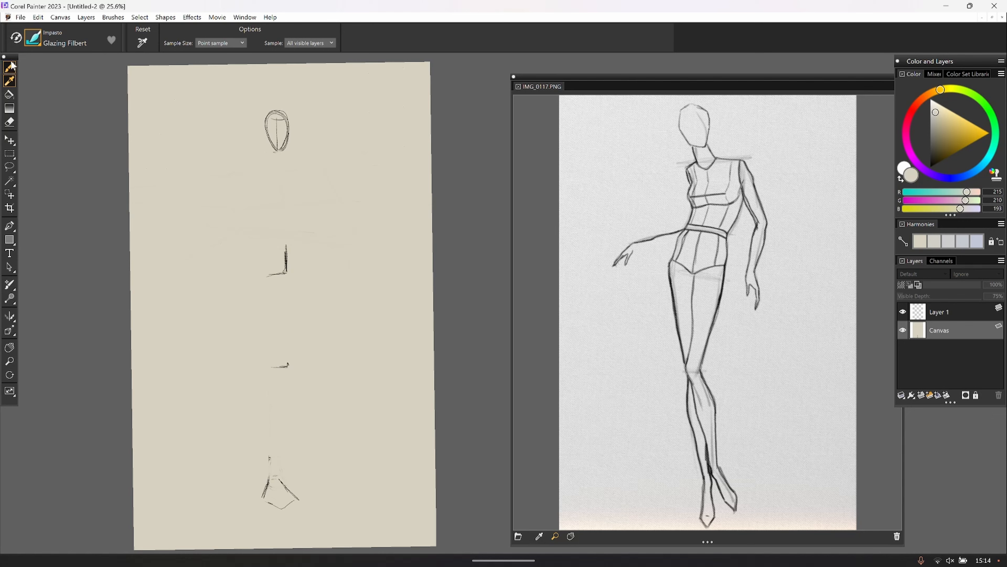
click(283, 503)
click(587, 236)
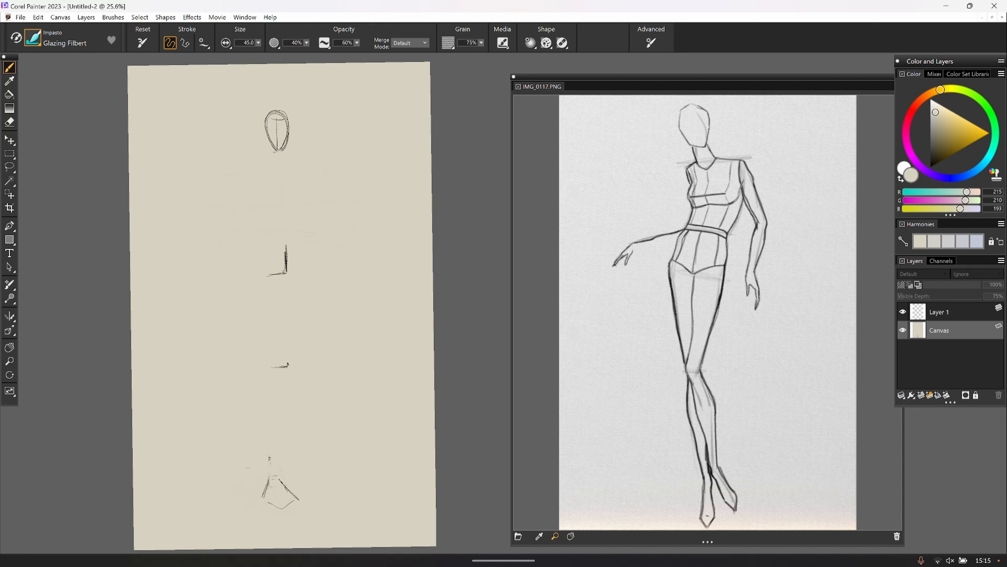
click(35, 36)
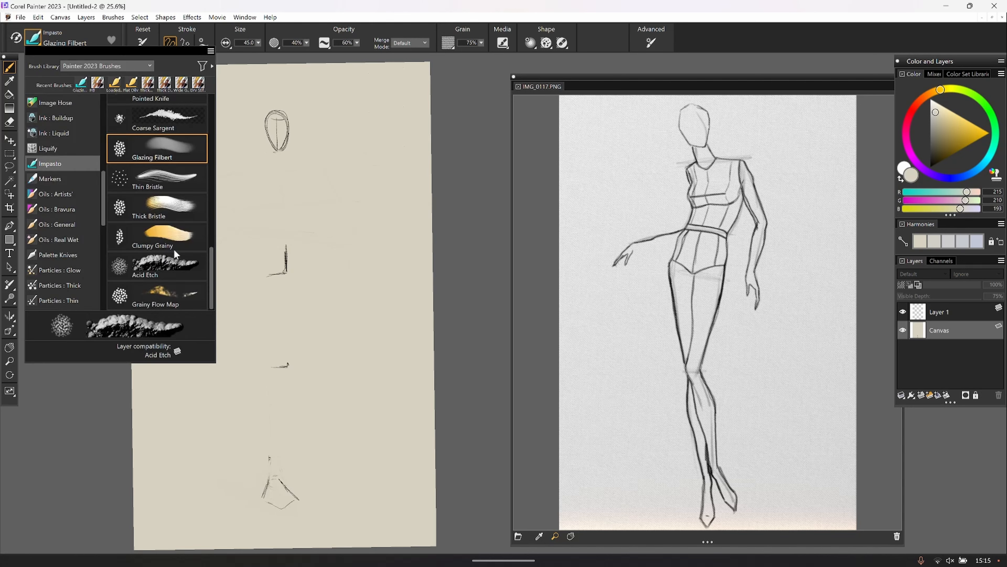
click(151, 207)
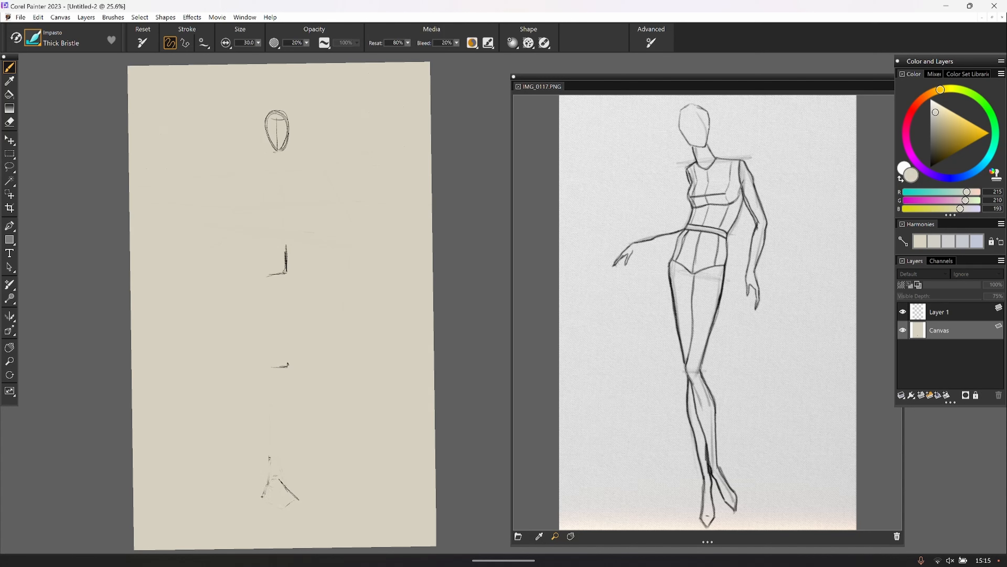
Choose the Smooth Spray brush from the Airbrushes category
click(35, 40)
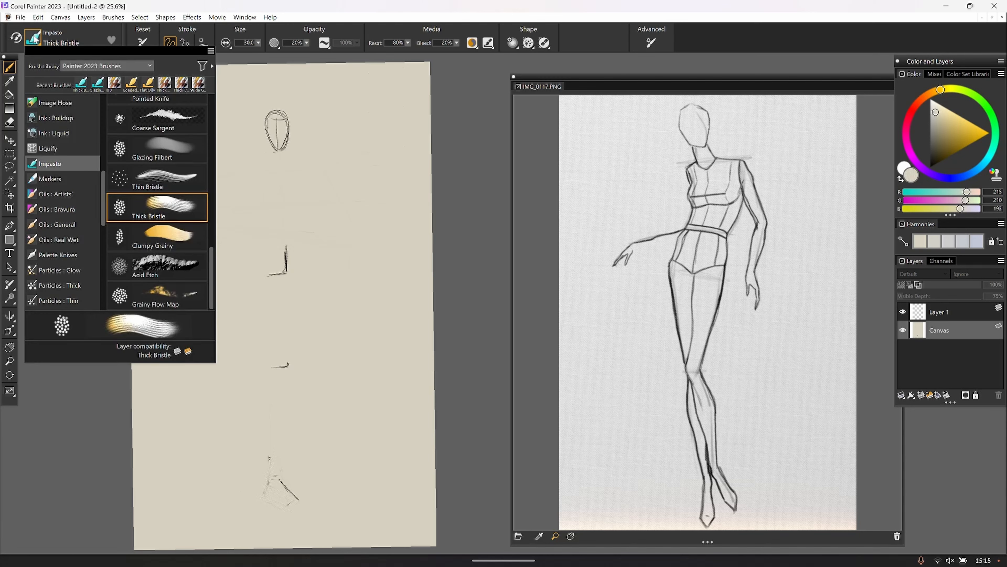
drag(103, 209, 104, 142)
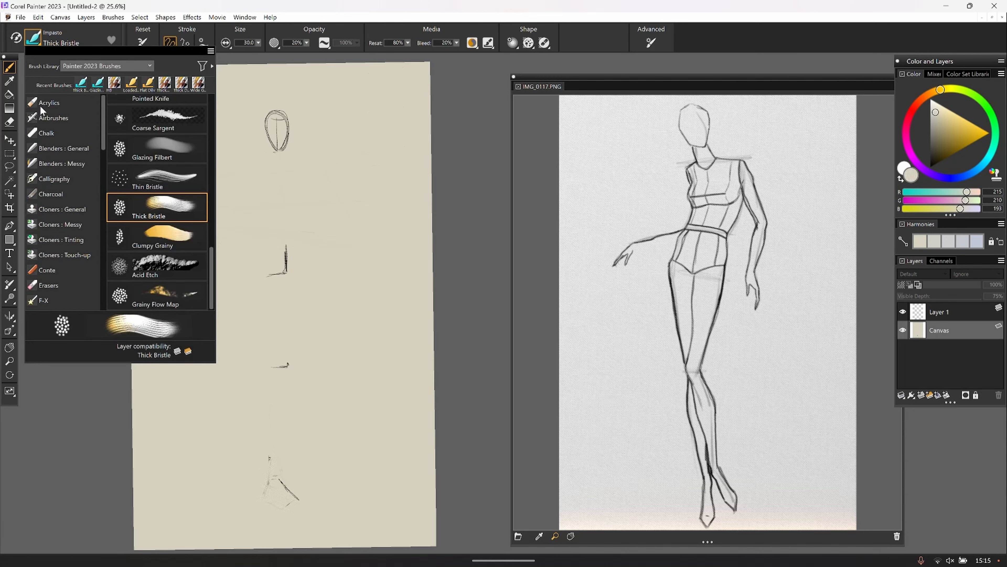
click(51, 117)
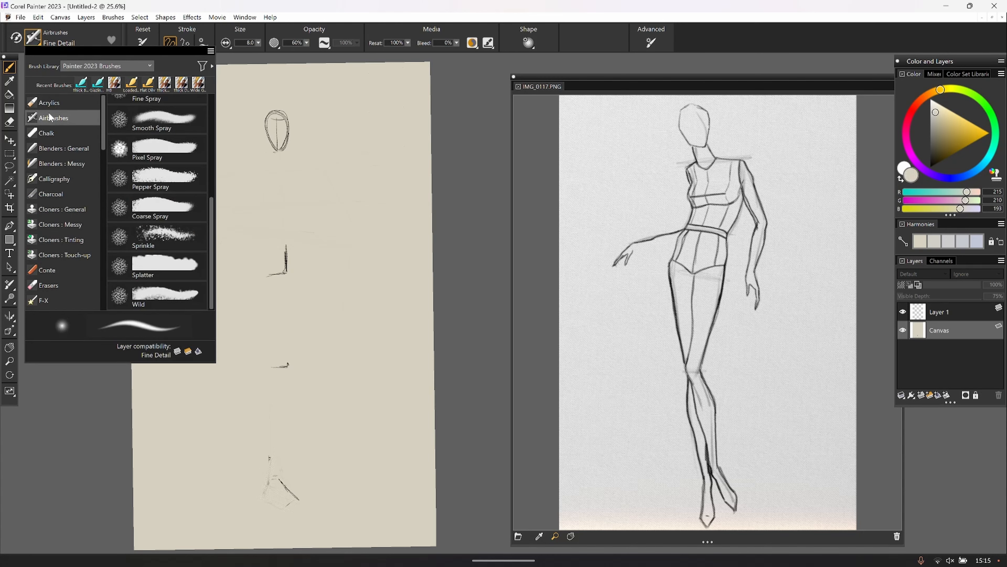
click(150, 121)
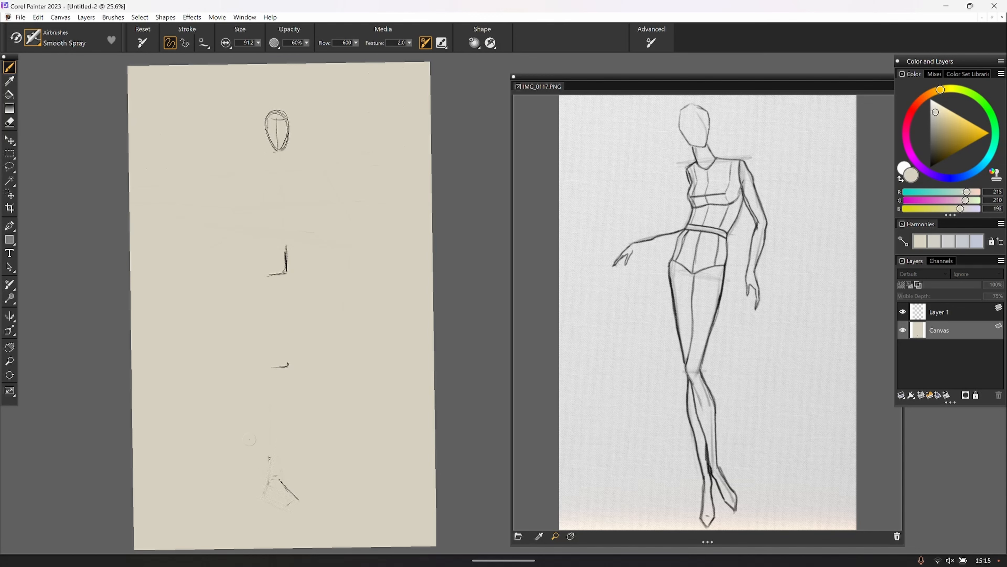
Create a new 15 × 24 inch portrait image at 300 pixels per inch and position its canvas beside the reference drawing
click(20, 17)
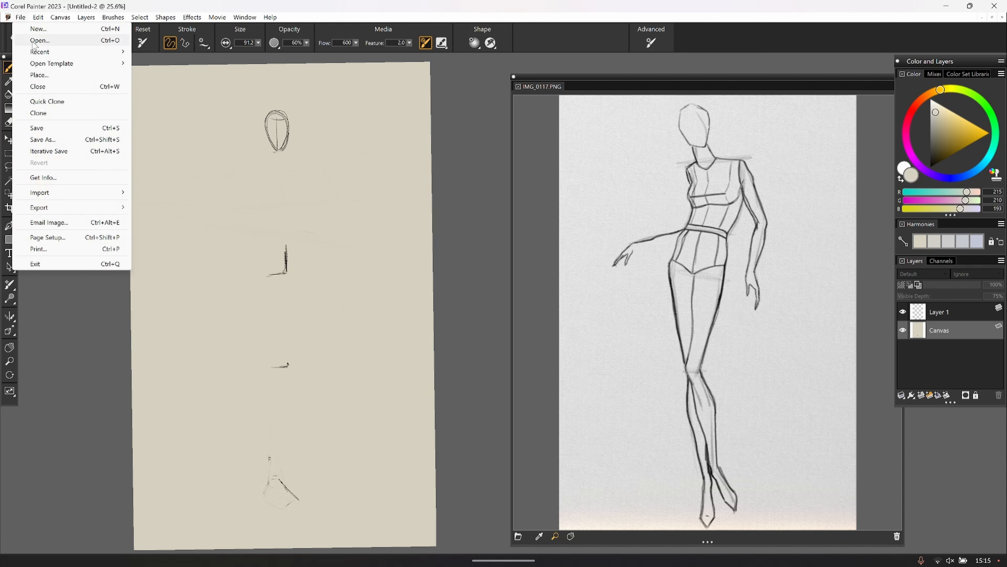
click(34, 29)
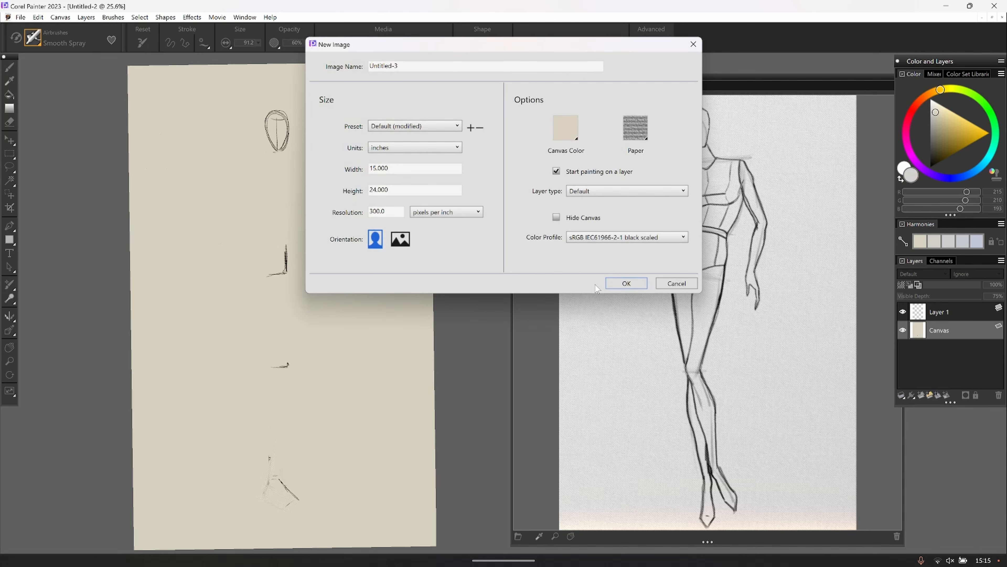
click(620, 282)
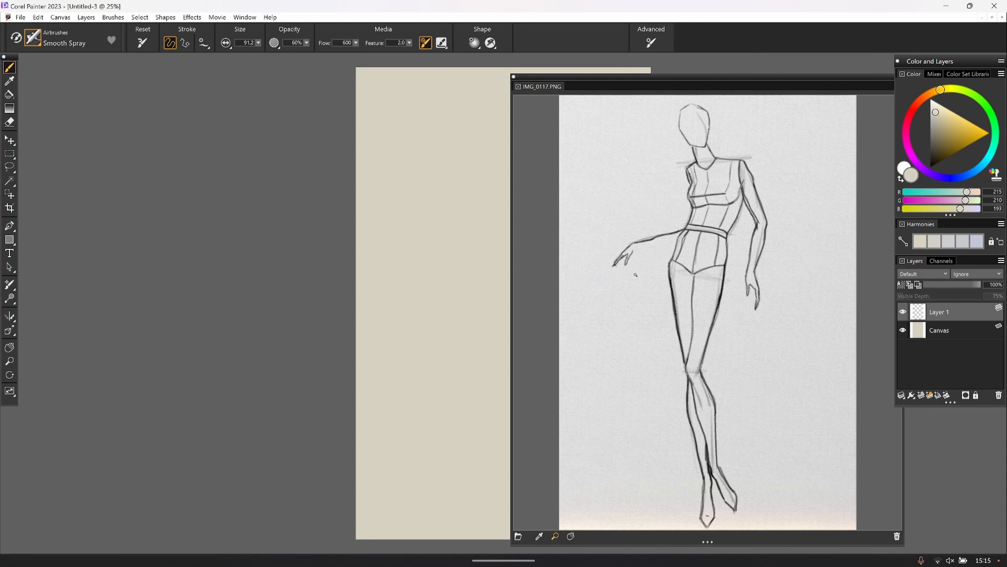
mouse_move(503, 303)
mouse_down()
mouse_move(304, 283)
mouse_move(249, 290)
mouse_move(266, 304)
mouse_up()
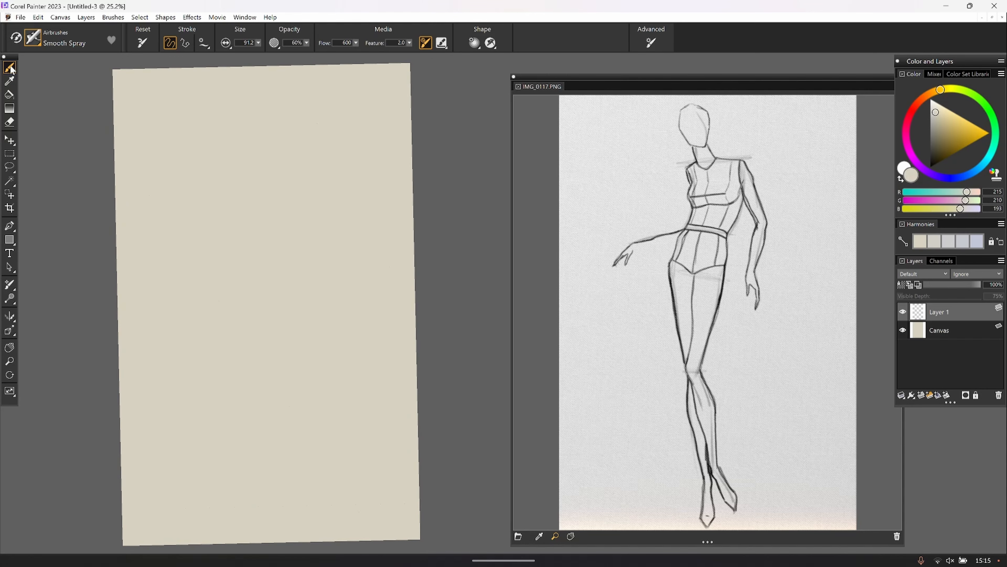
Create another new 15 × 24 inch, 300 ppi image with the beige canvas colour and place it clear of the reference
click(21, 17)
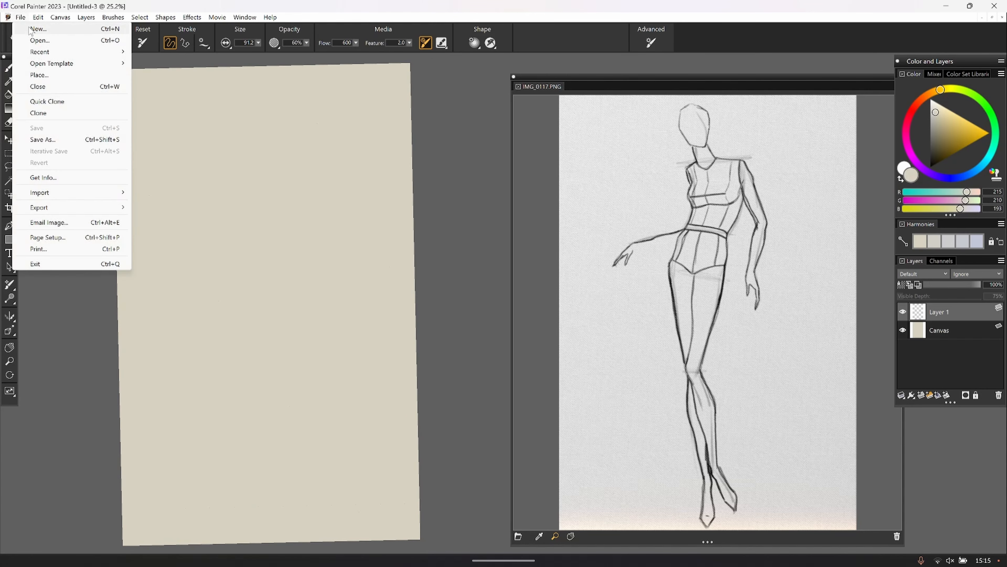
click(38, 29)
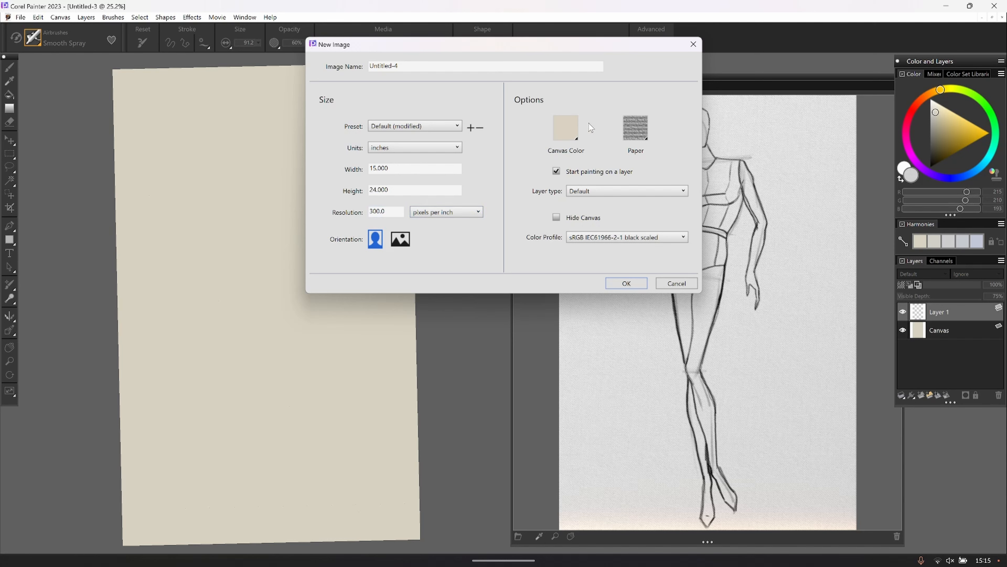
click(564, 117)
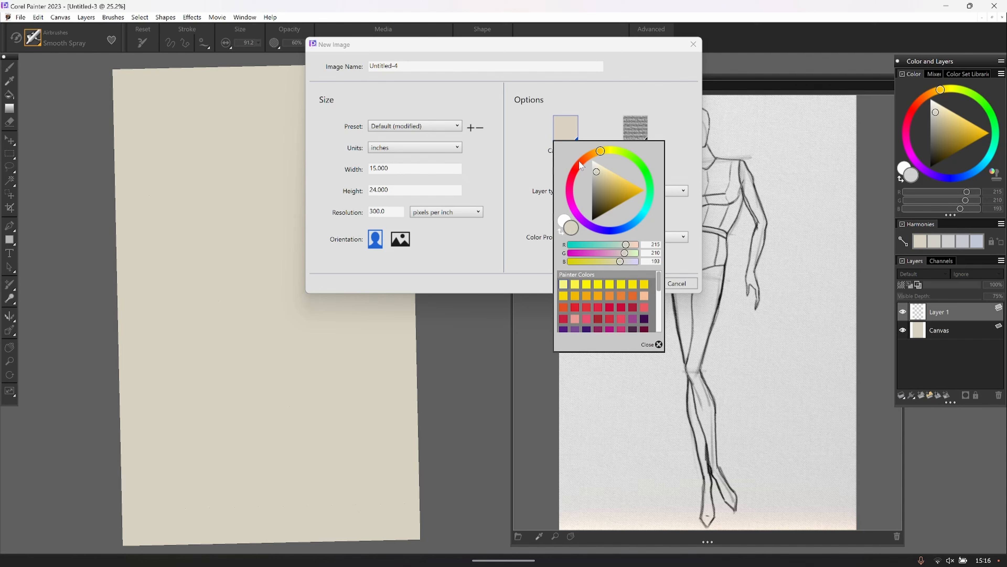
click(528, 208)
click(566, 129)
click(488, 252)
click(616, 281)
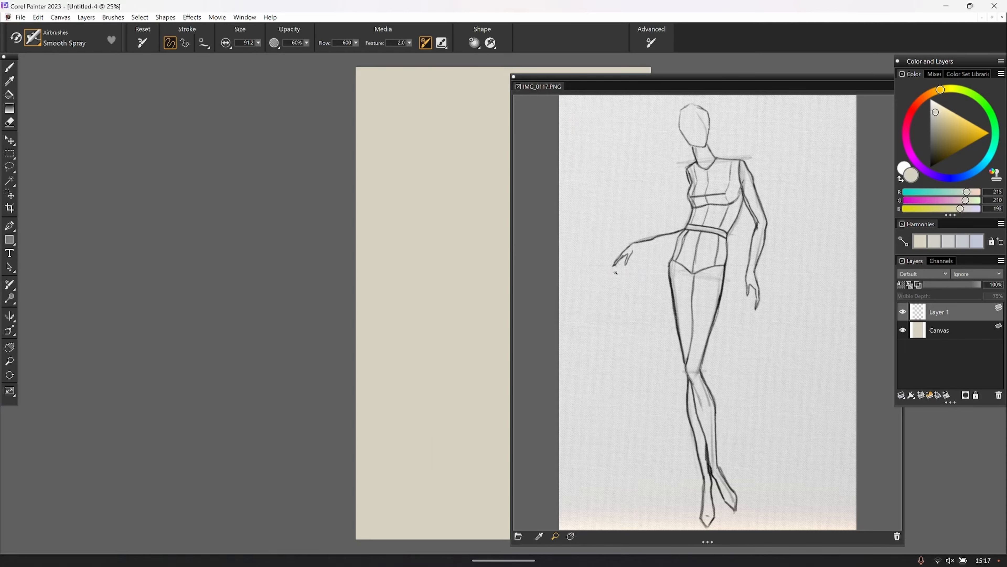
drag(409, 315, 188, 319)
click(9, 67)
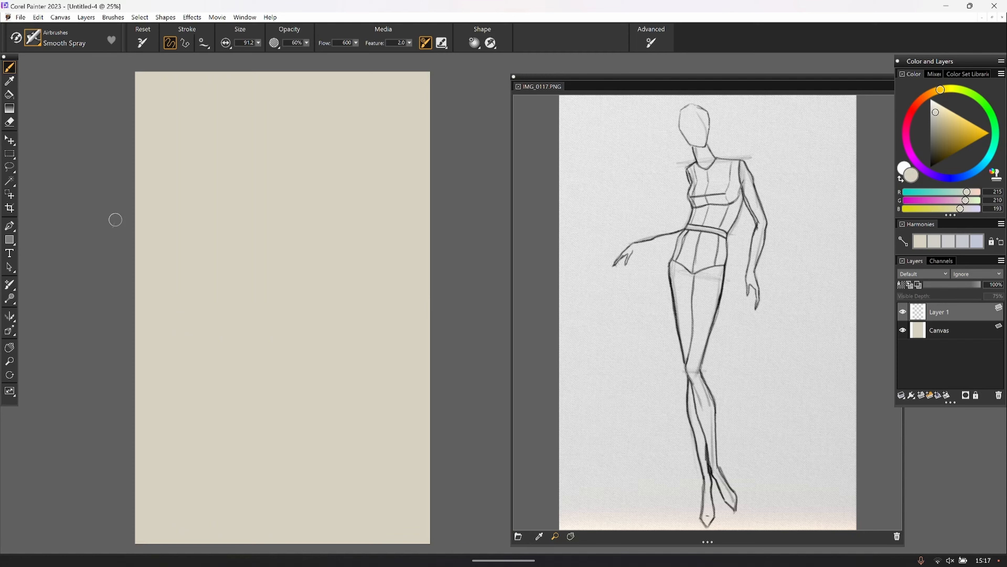
Choose the HB brush from My Brushes 2023 and set the painting colour to black
click(36, 39)
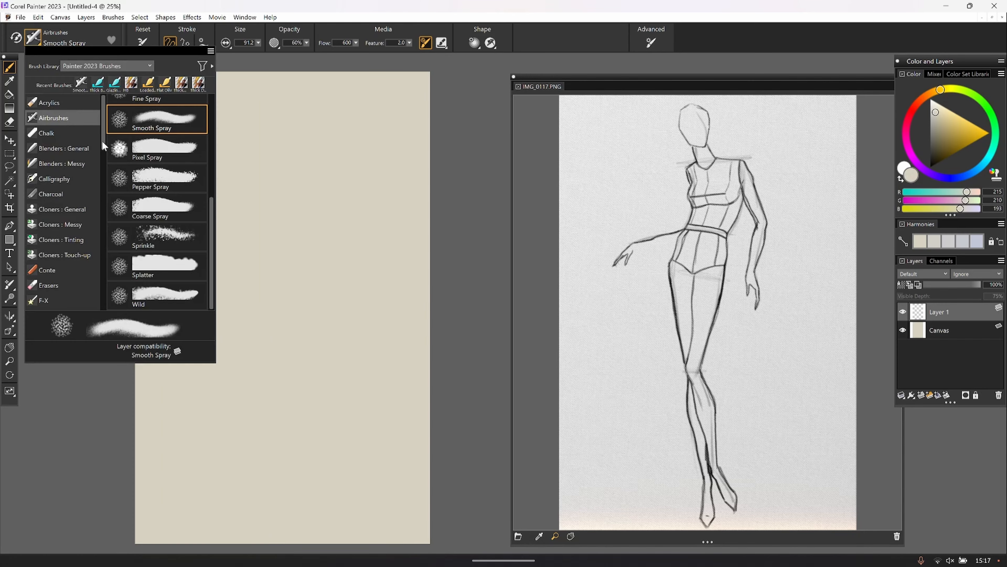
drag(104, 146, 107, 341)
click(49, 298)
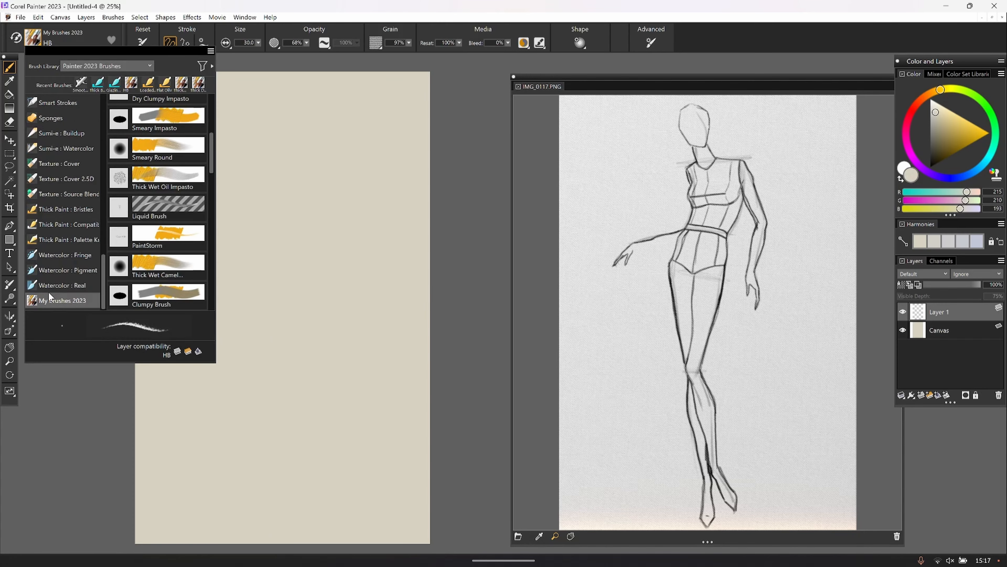
click(196, 229)
click(34, 39)
click(70, 377)
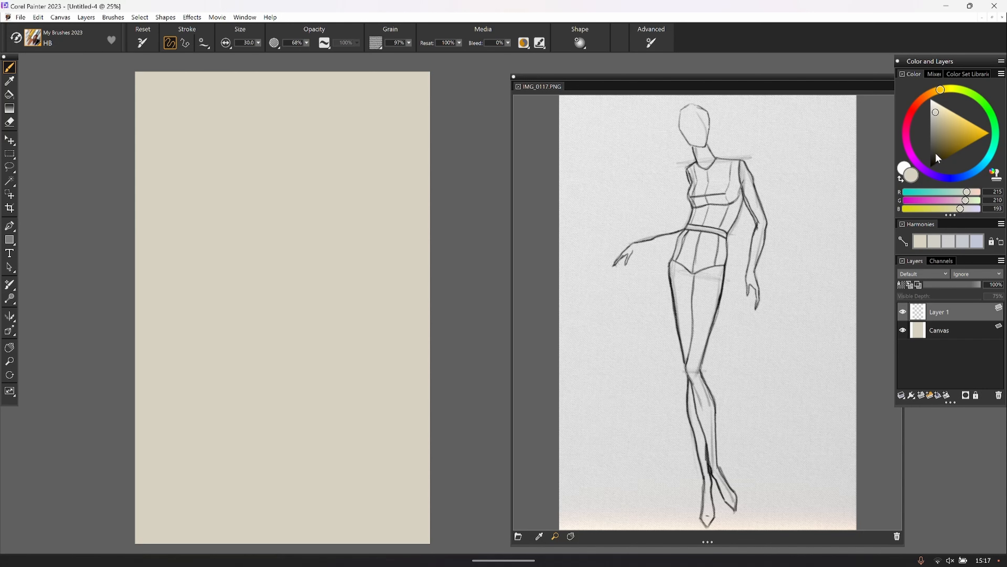
click(930, 167)
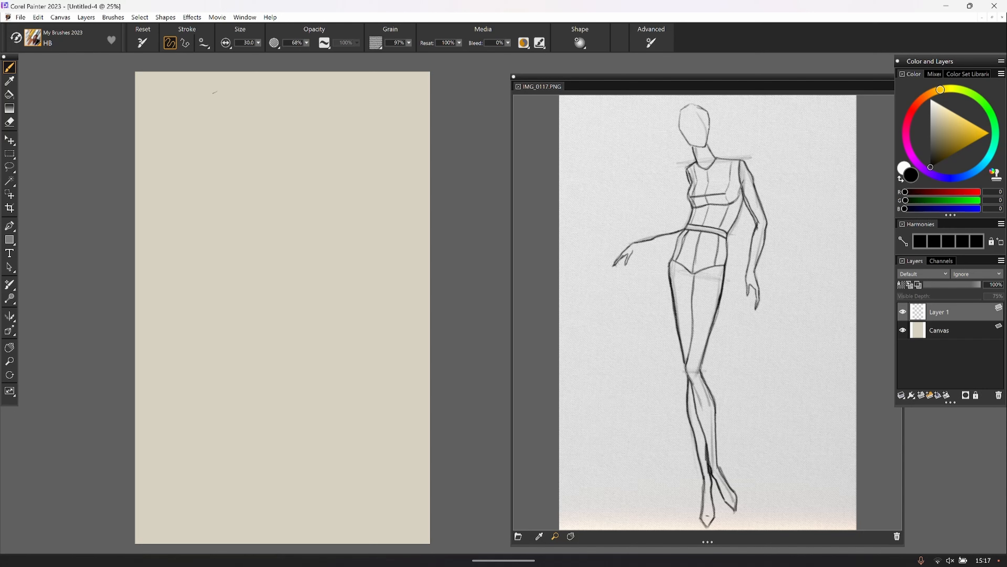
Sketch the tilted head with its centre line, the neck and a long horizontal shoulder line near the canvas's upper edge
mouse_move(218, 91)
mouse_down()
mouse_move(235, 134)
mouse_move(239, 108)
mouse_move(218, 84)
mouse_move(202, 108)
mouse_move(209, 128)
mouse_up()
mouse_move(228, 131)
mouse_down()
mouse_move(246, 142)
mouse_move(226, 151)
mouse_move(316, 146)
mouse_up()
drag(209, 149, 318, 146)
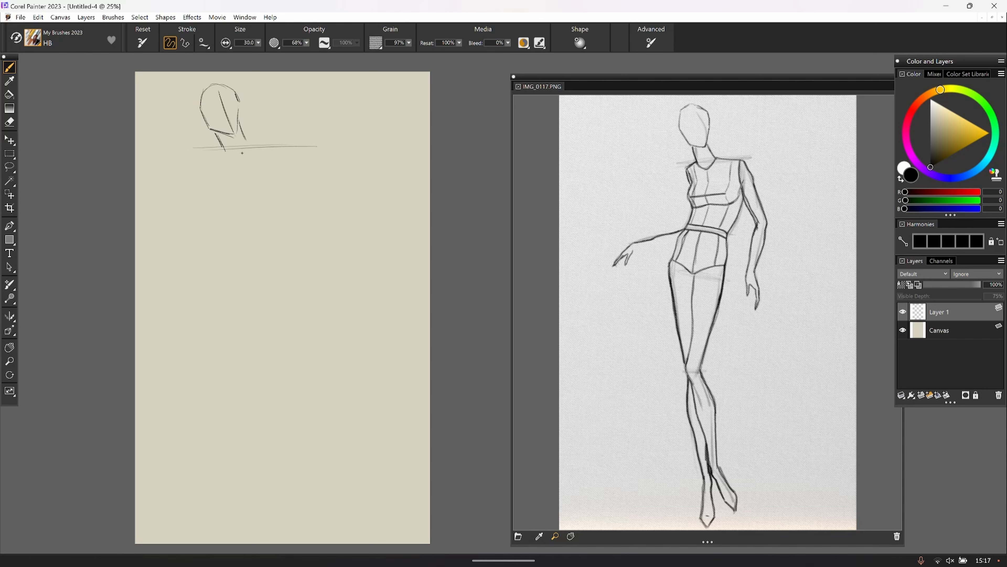
drag(185, 152, 314, 150)
drag(238, 152, 311, 151)
Draw the curved balance line from the neck through the torso to the hips and mark the crotch
drag(245, 141, 254, 204)
drag(245, 145, 238, 242)
drag(253, 187, 232, 297)
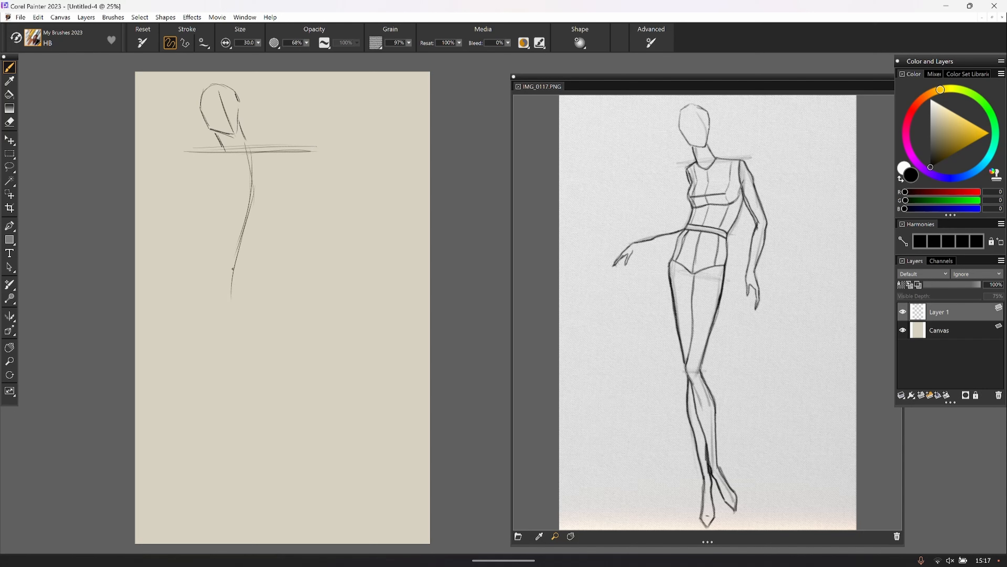
drag(239, 245, 233, 315)
drag(219, 344, 223, 345)
Sketch the gesture lines of both legs from the crotch through the knees down to the feet, following the crossed reference pose
mouse_move(228, 278)
mouse_down()
mouse_move(234, 286)
mouse_move(239, 277)
mouse_move(238, 349)
mouse_up()
drag(230, 304, 240, 397)
mouse_move(239, 342)
mouse_down()
mouse_move(238, 395)
mouse_move(271, 414)
mouse_up()
drag(249, 374, 270, 476)
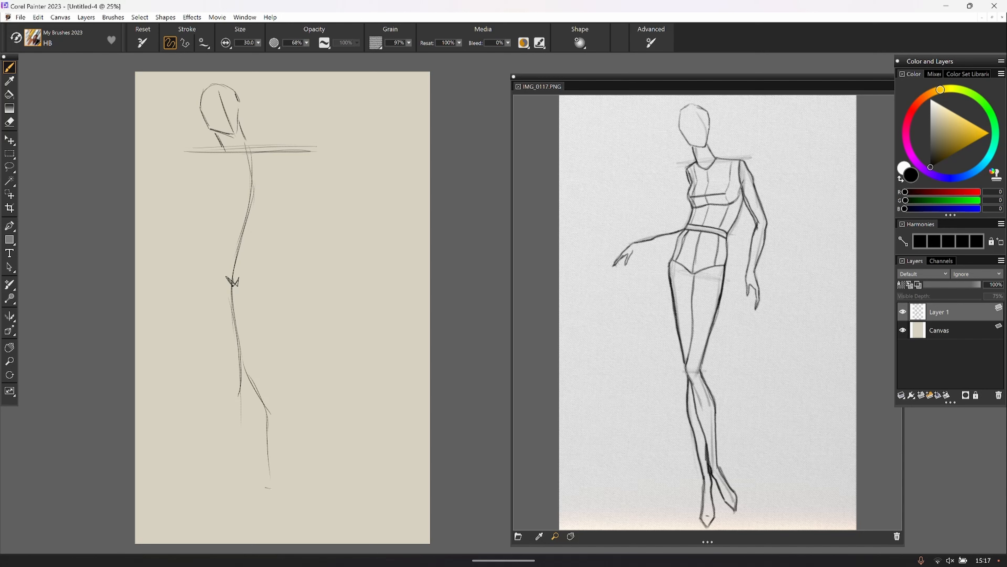
drag(263, 411, 275, 515)
drag(240, 373, 229, 468)
drag(240, 411, 241, 504)
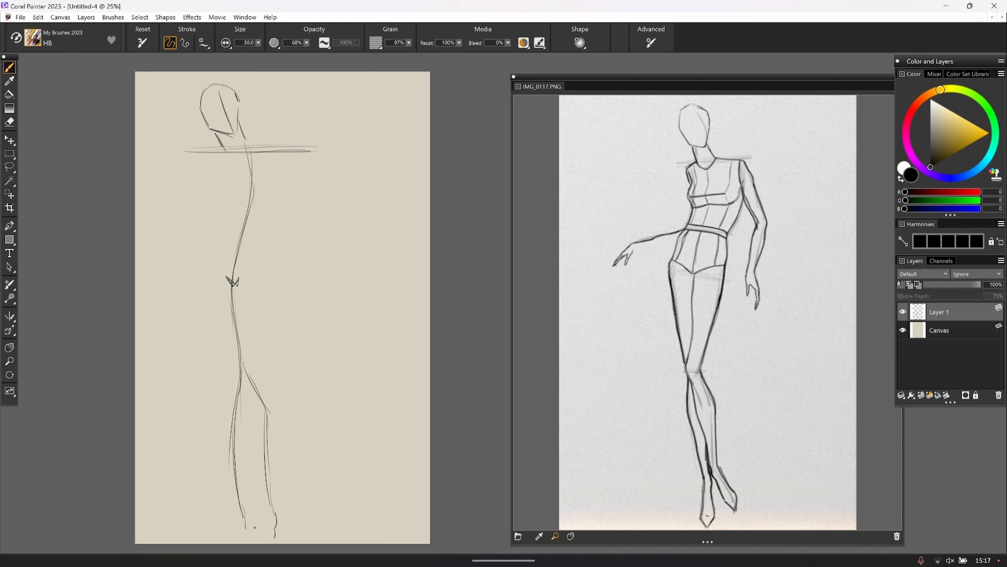
Select the whole figure with a rectangle and try to resize it with the Selection Adjuster
click(9, 194)
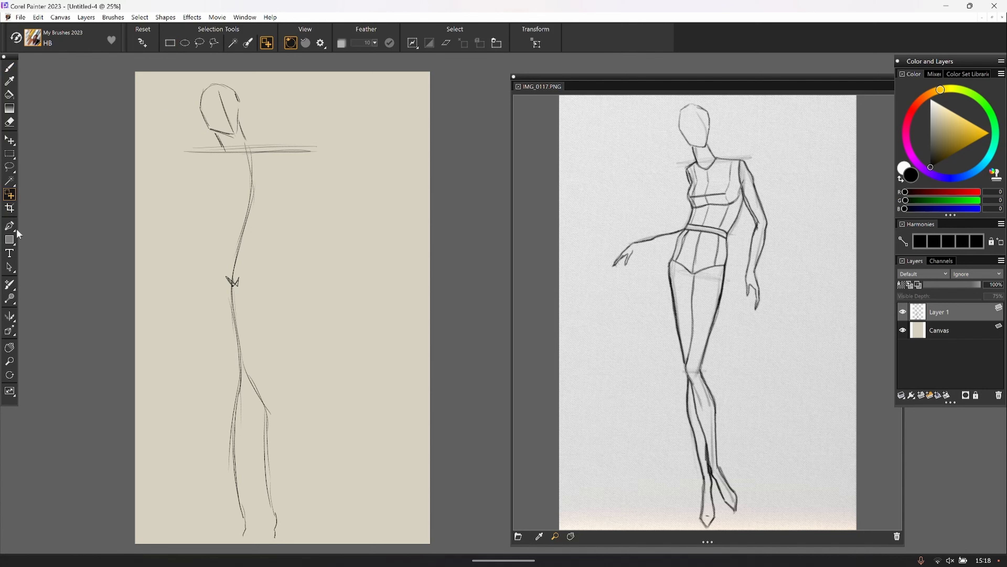
click(9, 153)
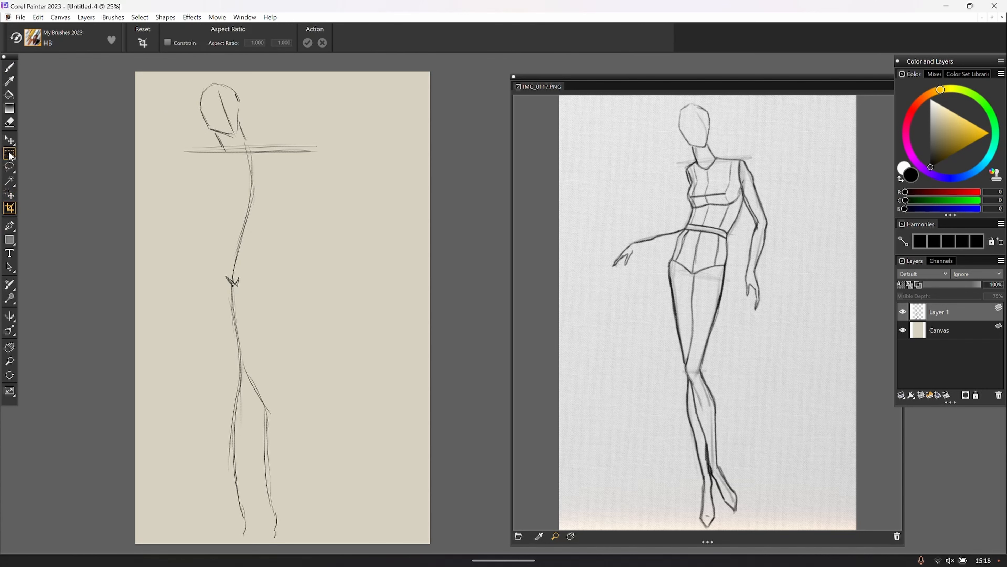
drag(154, 78, 357, 541)
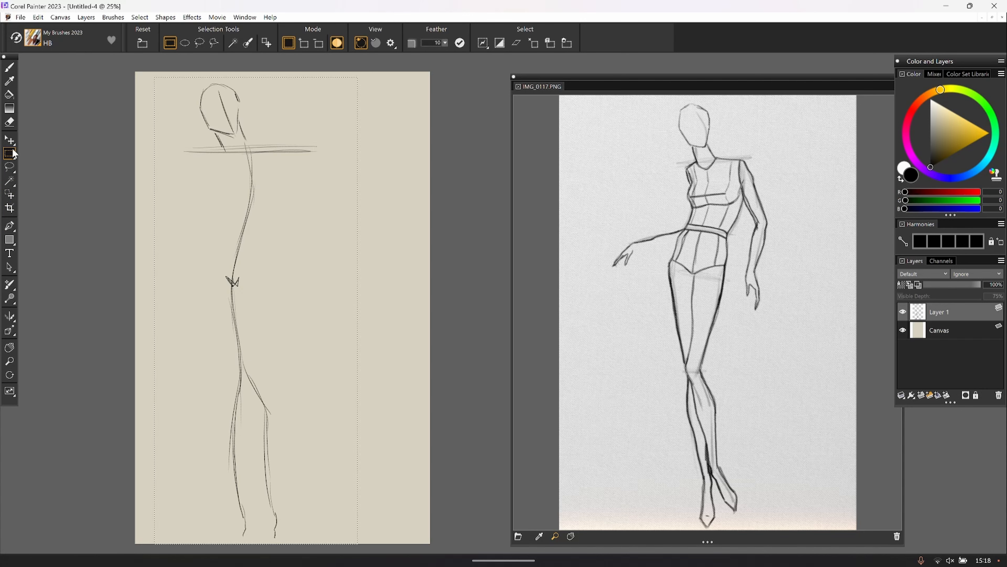
click(10, 194)
click(15, 196)
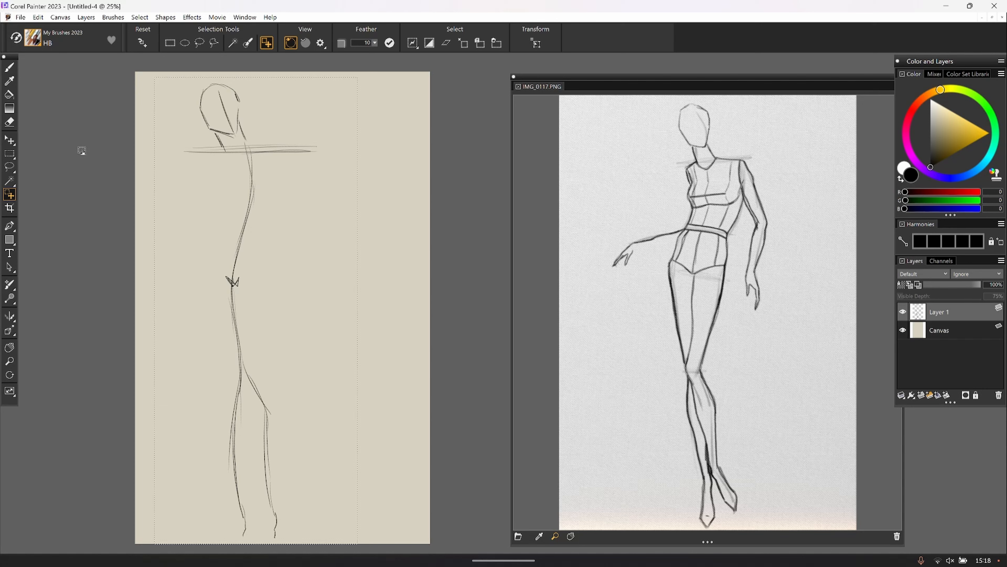
click(537, 44)
drag(157, 80, 222, 157)
drag(264, 320, 212, 236)
drag(303, 456, 331, 521)
Draw a new rectangular selection around the whole figure, expand it by 10 pixels and try to reshape it from its corner
click(10, 153)
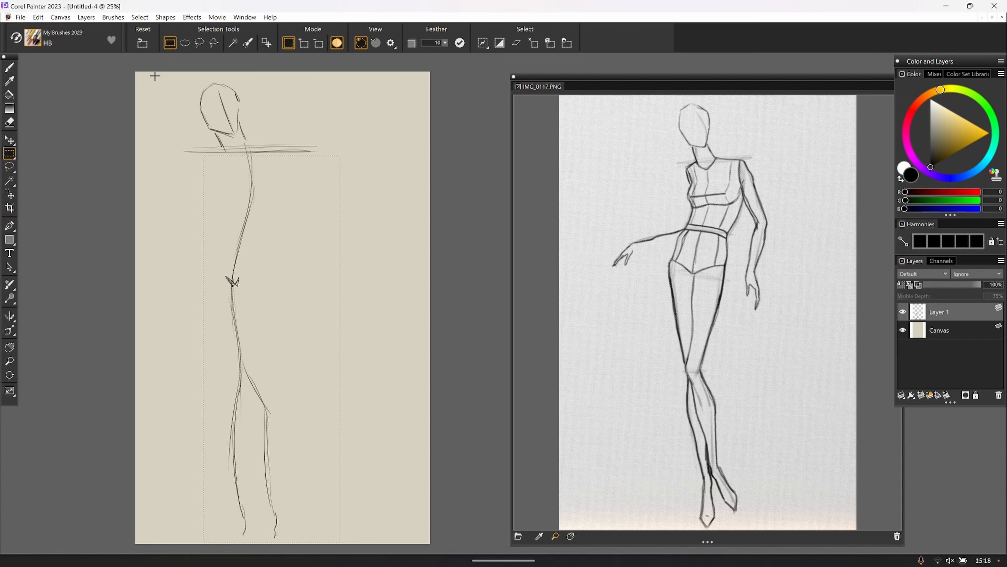
drag(150, 73, 174, 104)
drag(254, 208, 360, 542)
click(484, 44)
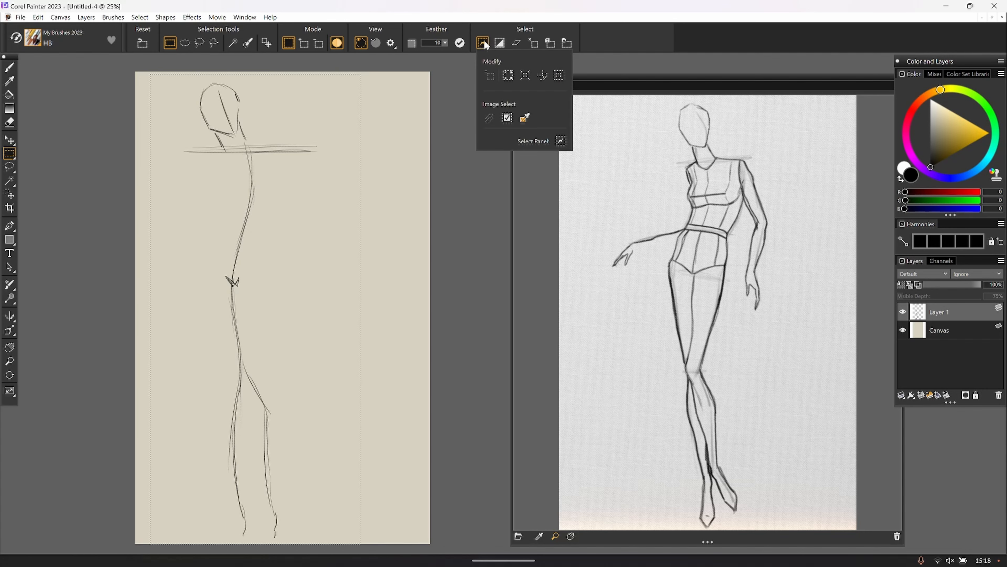
click(508, 75)
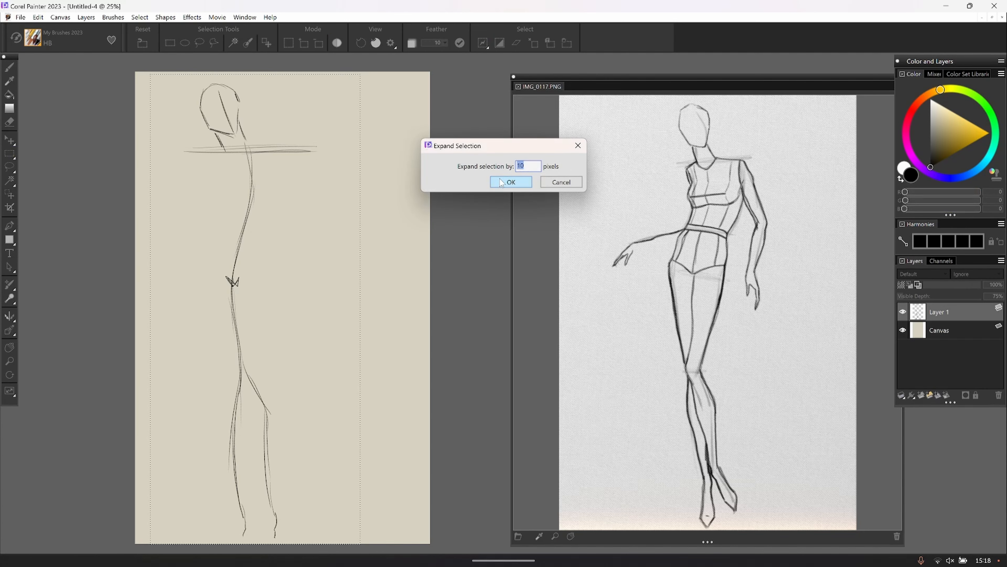
click(510, 182)
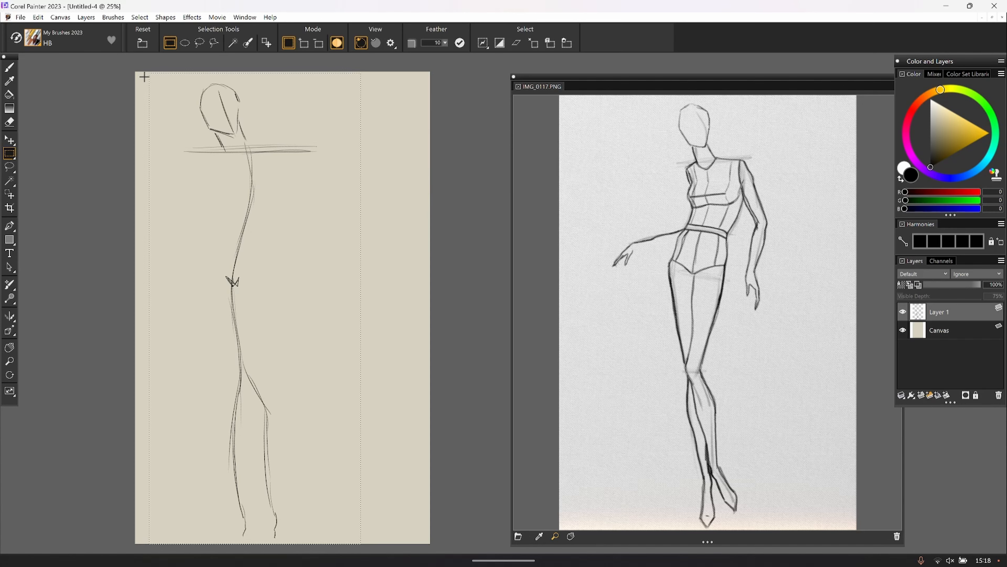
drag(147, 74, 176, 107)
Lasso the whole figure on Layer 1 and move it slightly down towards the middle of the canvas
click(9, 167)
mouse_move(156, 134)
mouse_down()
mouse_move(197, 66)
mouse_move(324, 102)
mouse_move(360, 204)
mouse_move(356, 469)
mouse_move(310, 552)
mouse_move(228, 552)
mouse_move(160, 522)
mouse_move(139, 199)
mouse_move(154, 118)
mouse_up()
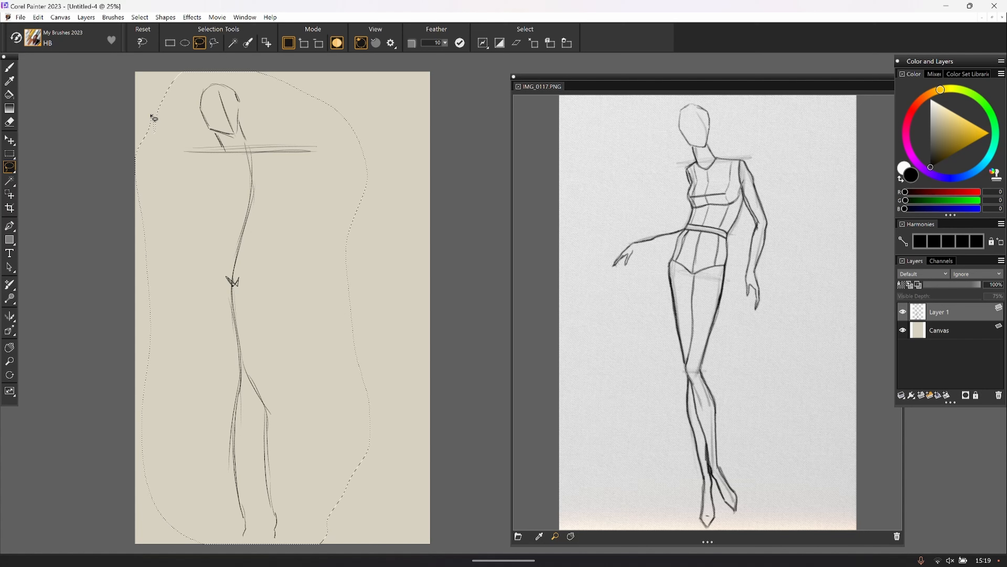
click(12, 139)
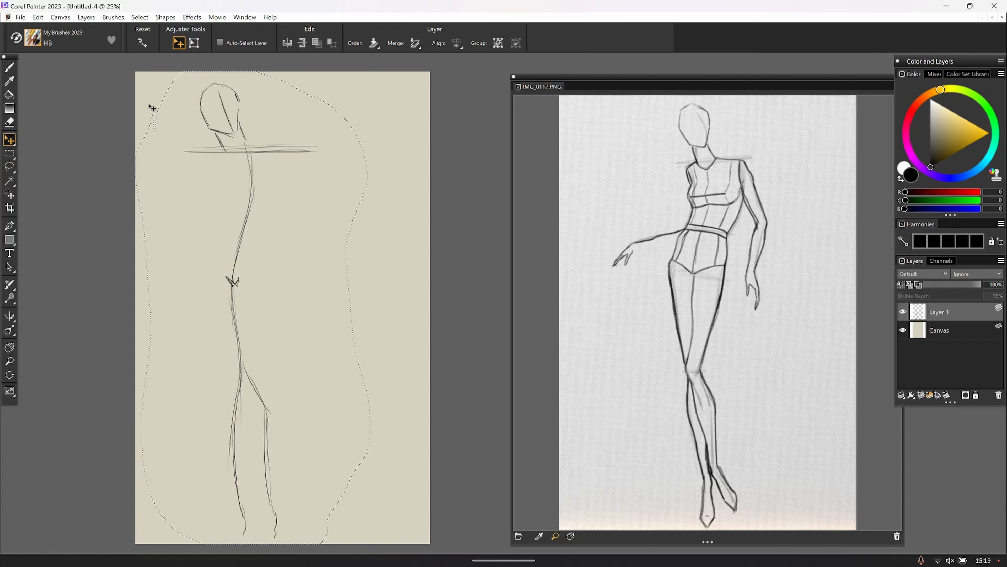
drag(153, 108, 173, 123)
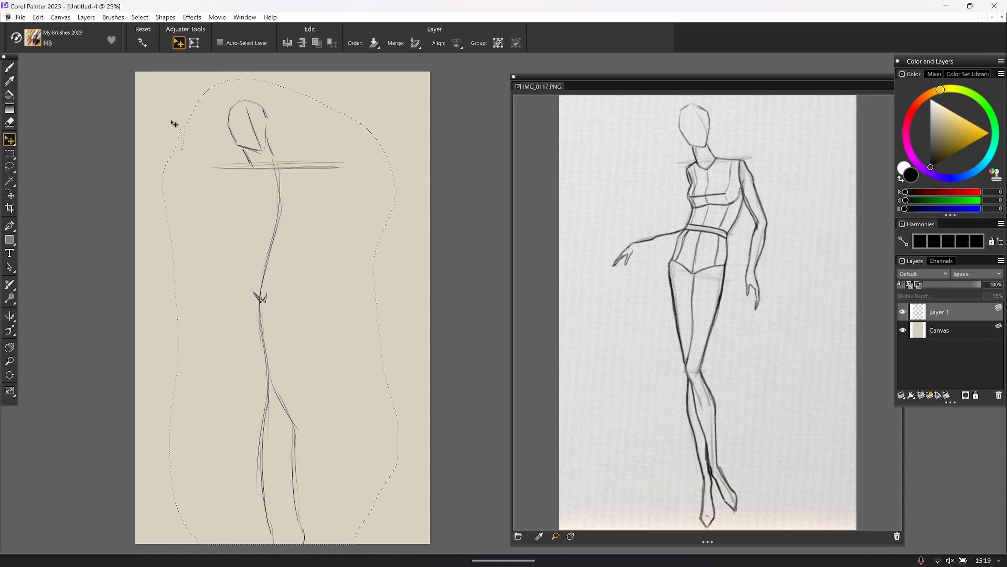
Scale the lassoed figure down with the Transform tool, move it towards the canvas's upper part and commit the transformation
scroll(282, 308, up, 2)
scroll(282, 307, down, 1)
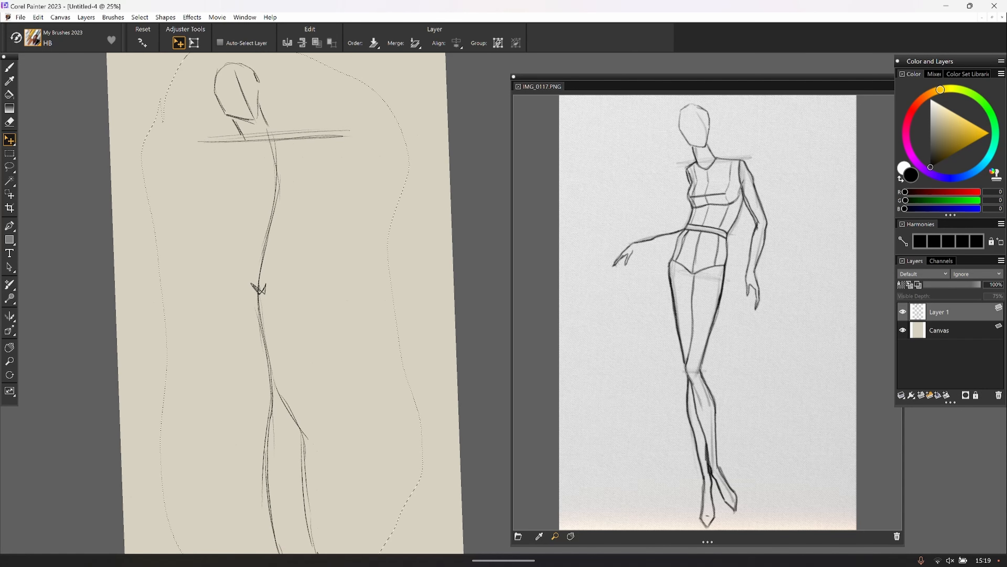
scroll(279, 274, down, 2)
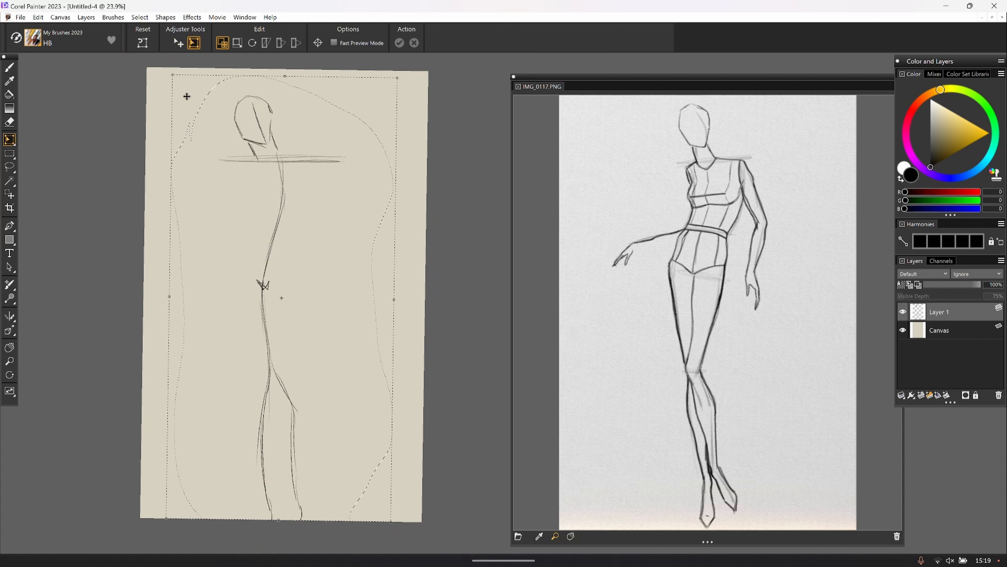
drag(177, 80, 236, 149)
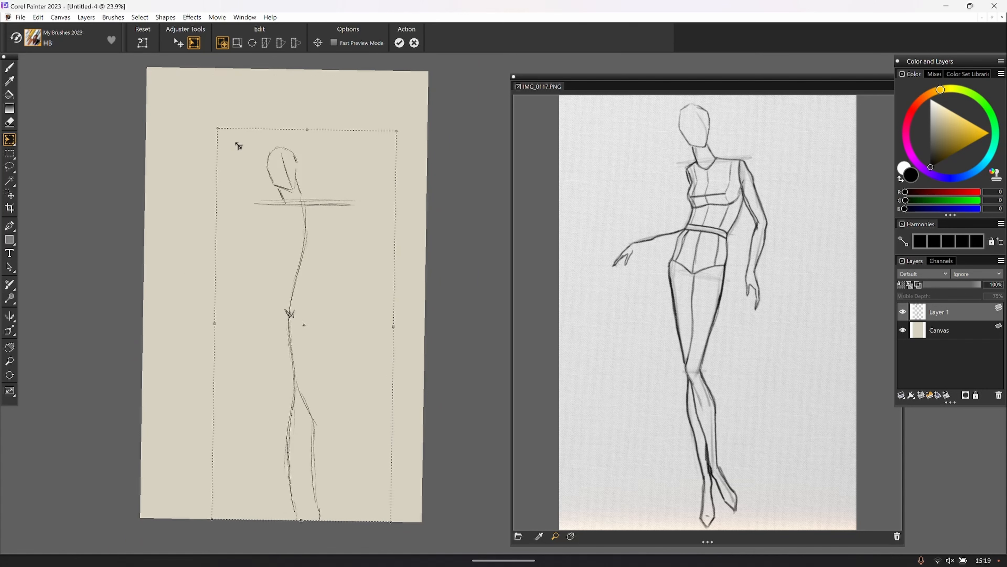
mouse_move(245, 211)
mouse_down()
mouse_move(229, 182)
mouse_move(241, 194)
mouse_up()
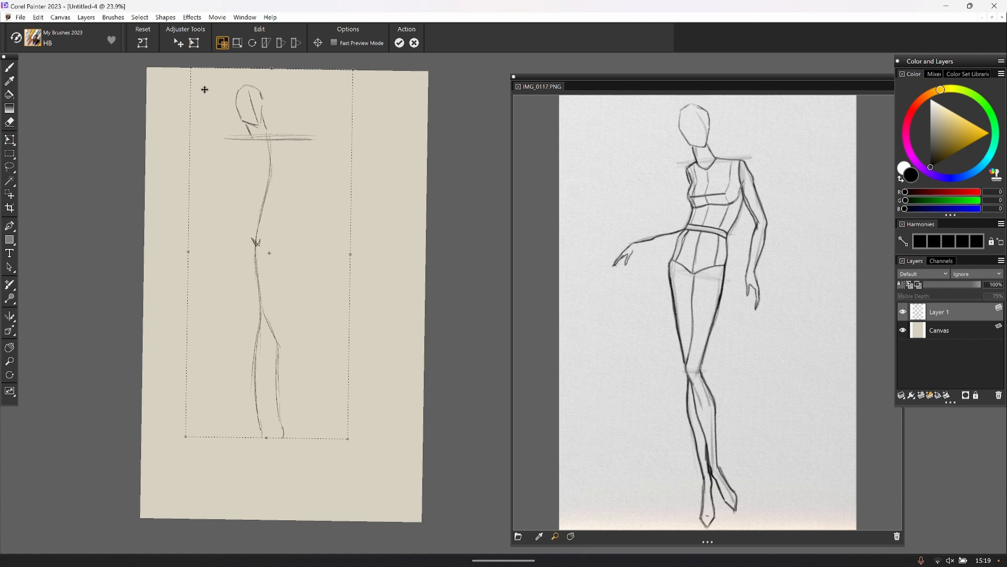
click(11, 69)
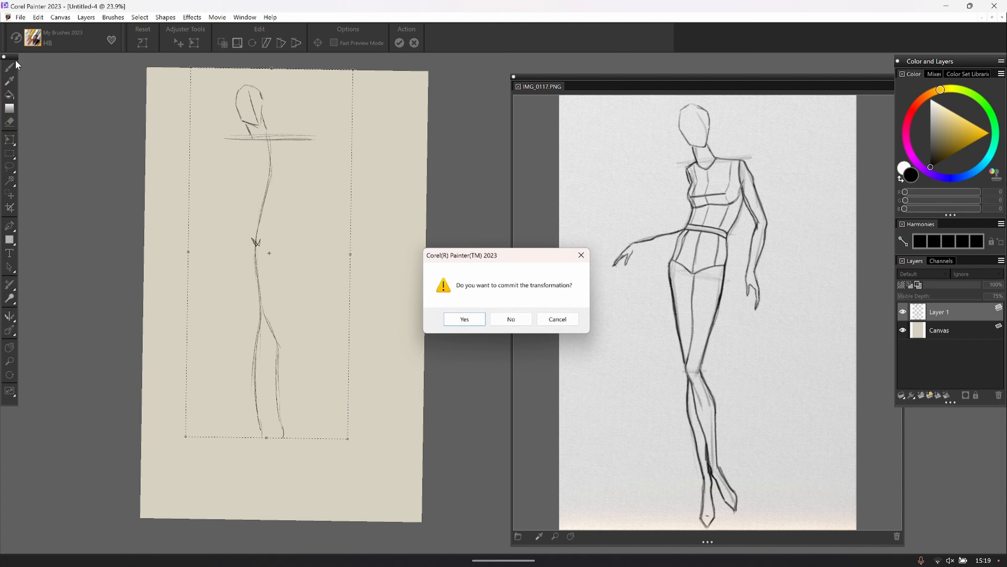
click(454, 317)
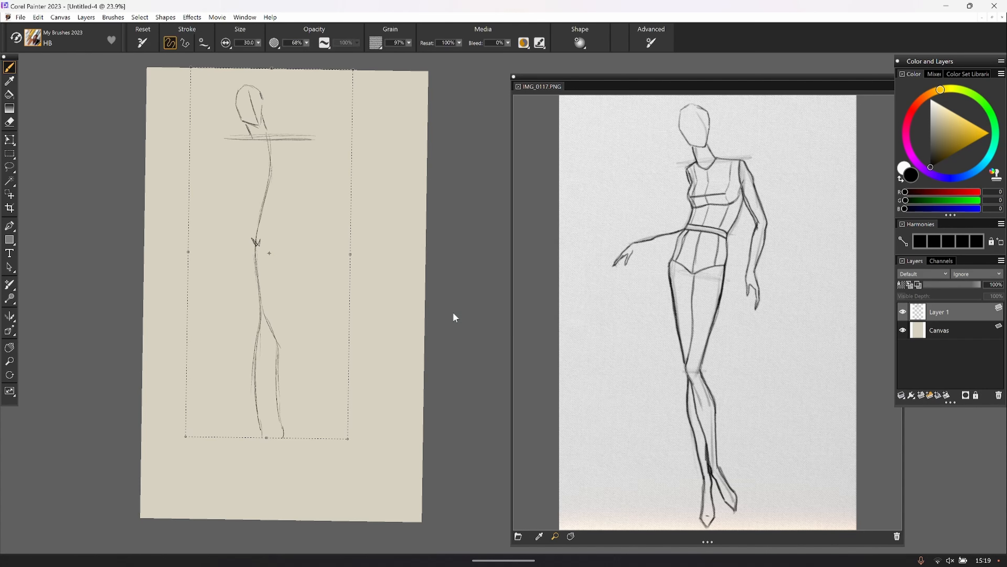
Clear the selection around the resized figure
scroll(454, 313, up, 1)
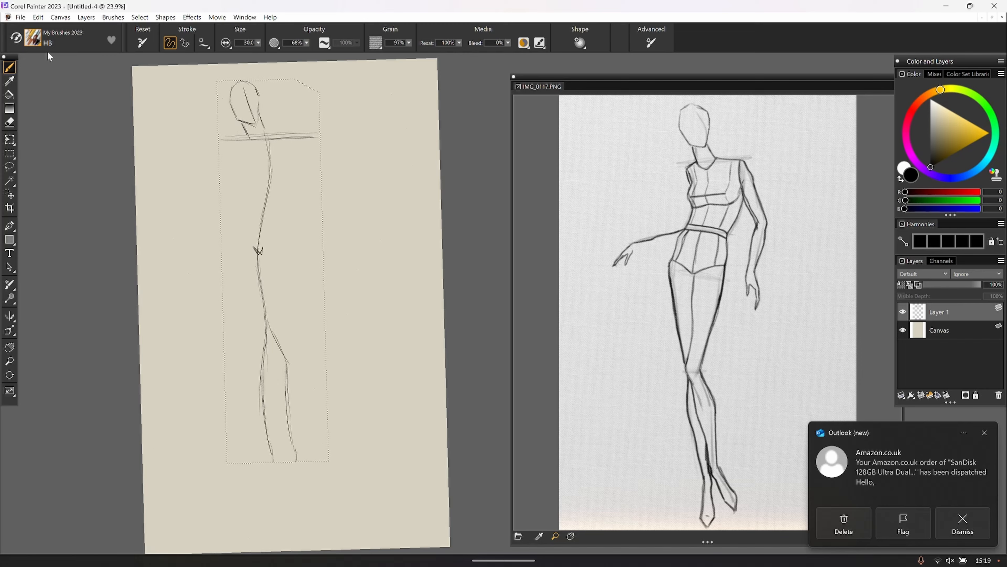
click(10, 154)
drag(0, 196, 169, 211)
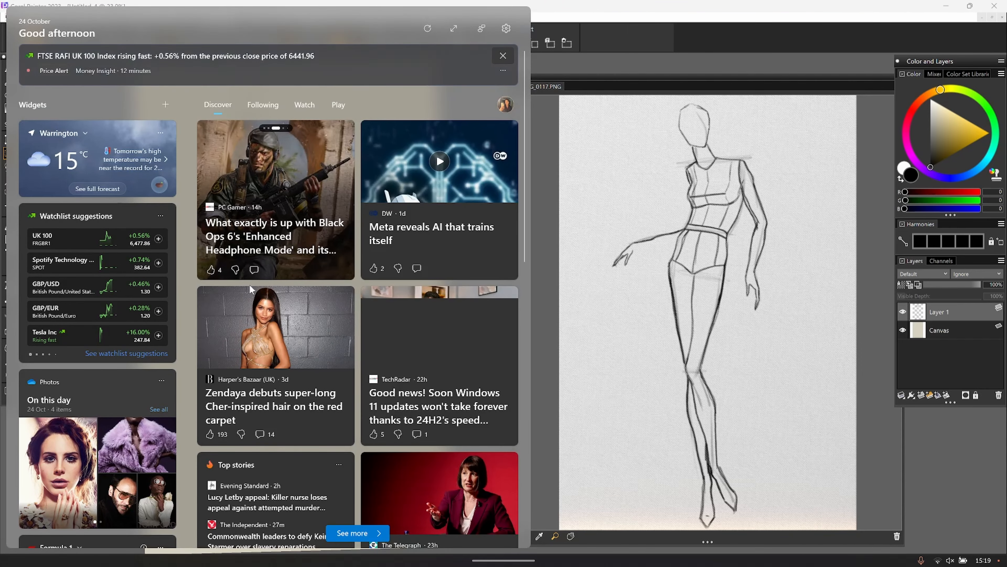
key(Escape)
click(82, 174)
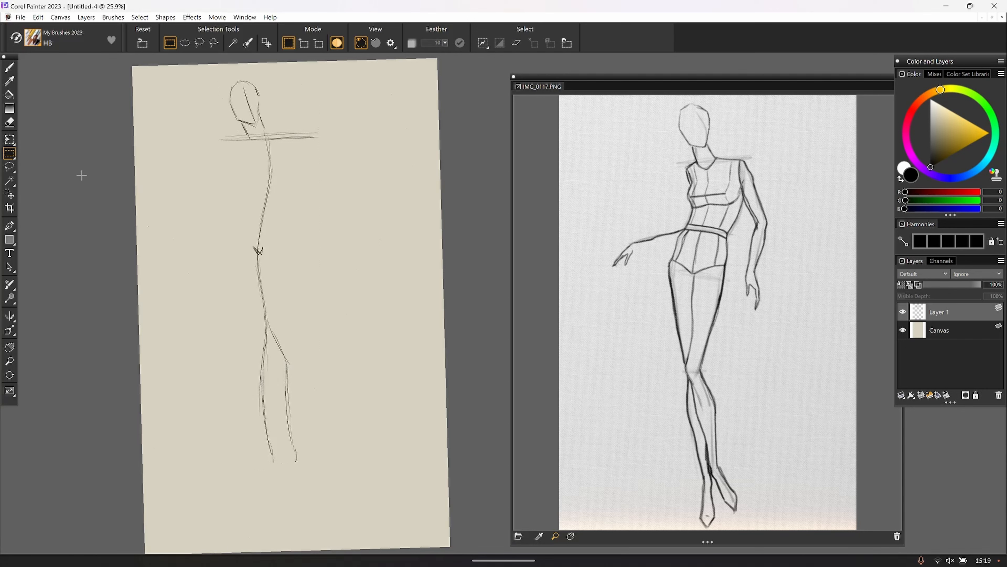
Sketch the torso's contour with the HB pencil on the figure's left side, from the shoulder through the waist to the hip
click(10, 68)
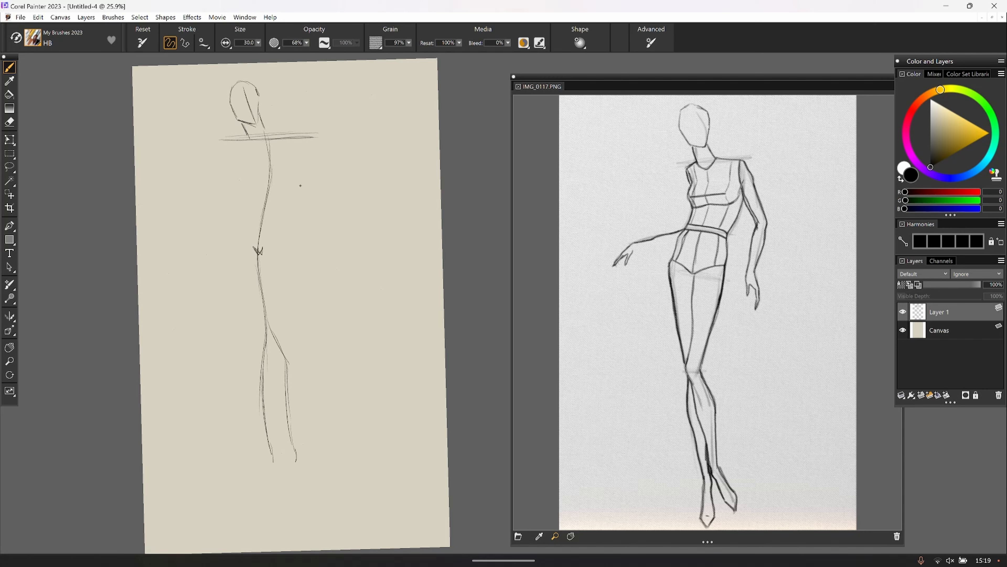
drag(296, 140, 301, 182)
drag(302, 178, 283, 240)
drag(300, 147, 281, 230)
mouse_move(301, 138)
mouse_down()
mouse_move(285, 222)
mouse_move(297, 188)
mouse_move(282, 218)
mouse_up()
drag(299, 191, 285, 216)
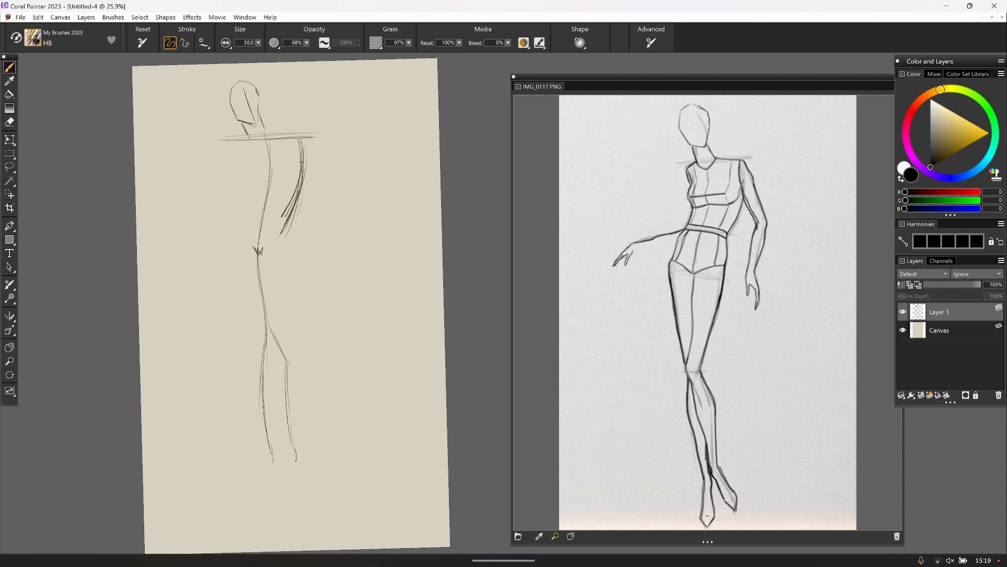
drag(301, 173, 285, 216)
mouse_move(302, 138)
mouse_down()
mouse_move(279, 220)
mouse_move(292, 260)
mouse_up()
drag(288, 220, 292, 254)
Sketch the armhole below the opposite shoulder and draw a curved waistband across the waist
drag(225, 140, 232, 165)
mouse_move(270, 204)
mouse_down()
mouse_move(288, 211)
mouse_move(229, 205)
mouse_move(263, 209)
mouse_up()
drag(266, 209, 229, 209)
drag(283, 213, 241, 211)
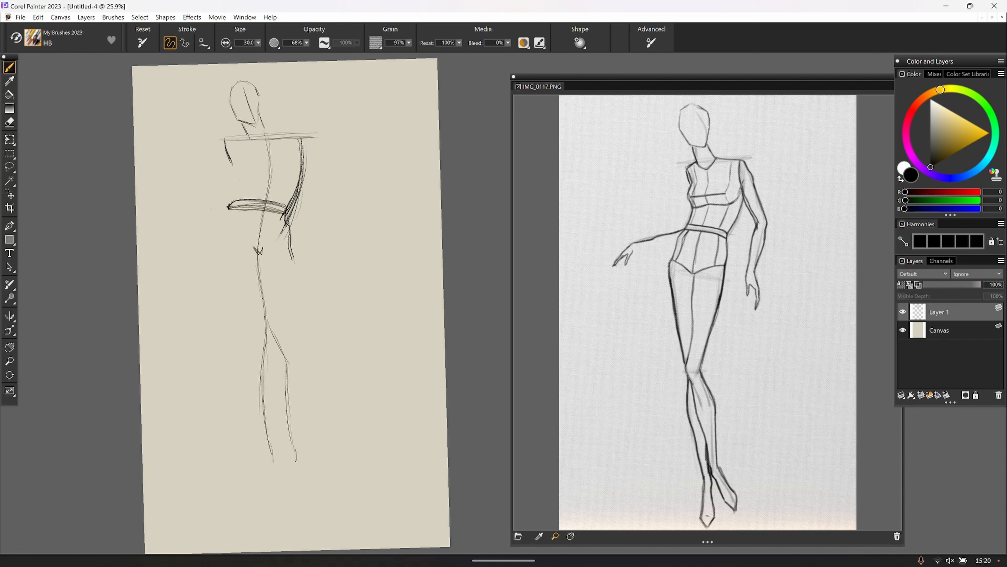
Sketch the bust curves, princess lines, shoulder slope and armholes on the torso, following the reference
drag(289, 139, 282, 166)
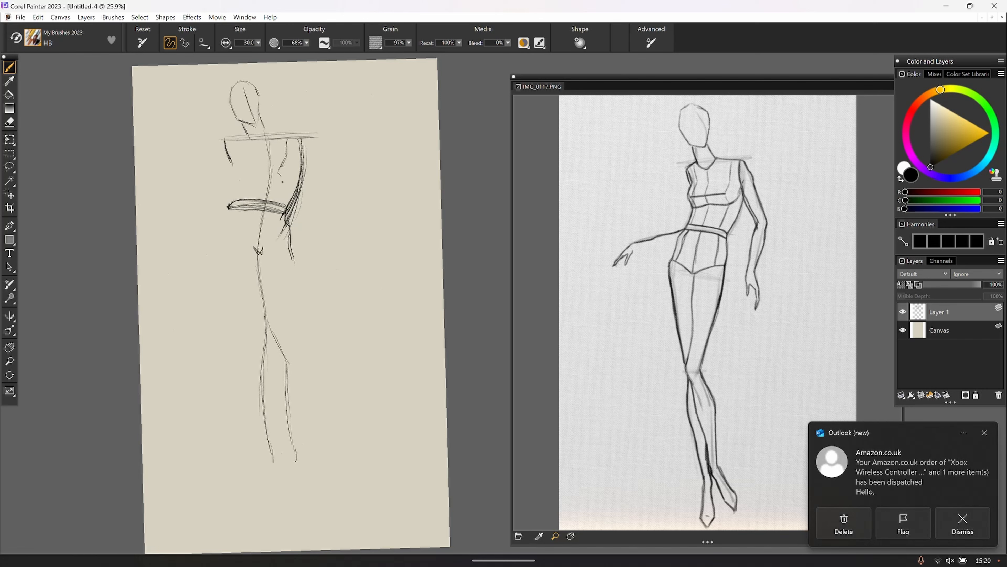
drag(305, 157, 276, 186)
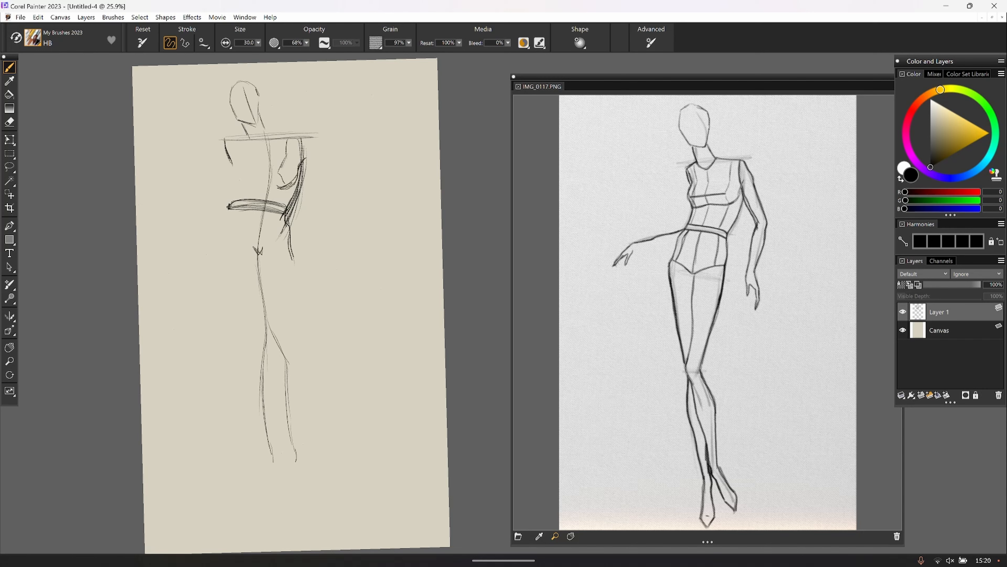
mouse_move(231, 151)
mouse_down()
mouse_move(232, 187)
mouse_move(266, 187)
mouse_up()
mouse_move(237, 139)
mouse_down()
mouse_move(240, 174)
mouse_move(261, 157)
mouse_move(259, 177)
mouse_up()
mouse_move(268, 128)
mouse_down()
mouse_move(302, 137)
mouse_move(226, 133)
mouse_move(225, 164)
mouse_up()
drag(225, 152, 223, 165)
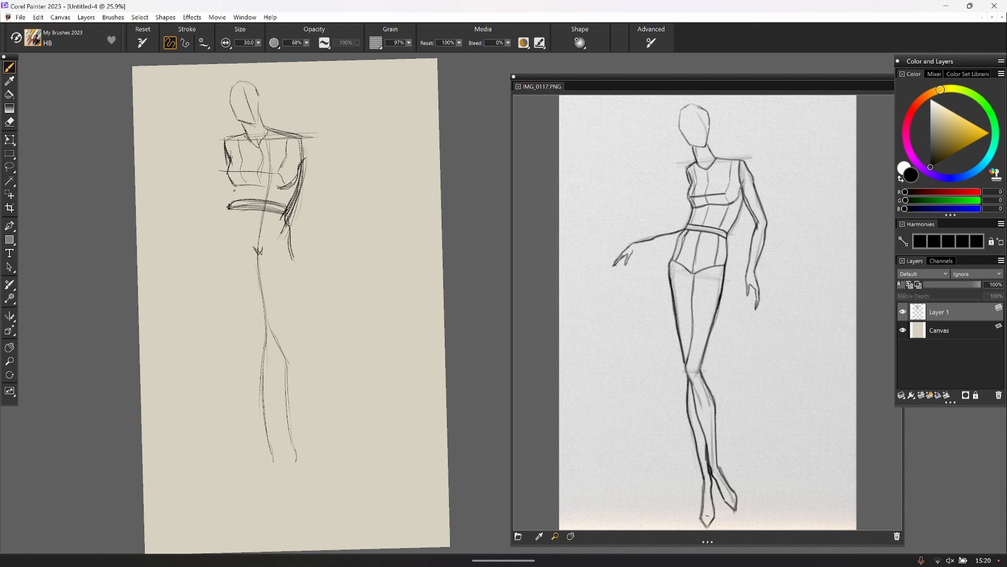
Sketch the torso's contour on the figure's right side from under the bust through the waist to the hip
drag(236, 185, 232, 207)
drag(234, 194, 224, 253)
drag(232, 208, 226, 220)
drag(230, 211, 223, 257)
drag(227, 230, 220, 254)
Outline the figure's left leg from the hip along the outer thigh and calf to the ankle and foot
drag(285, 221, 292, 298)
drag(293, 257, 287, 320)
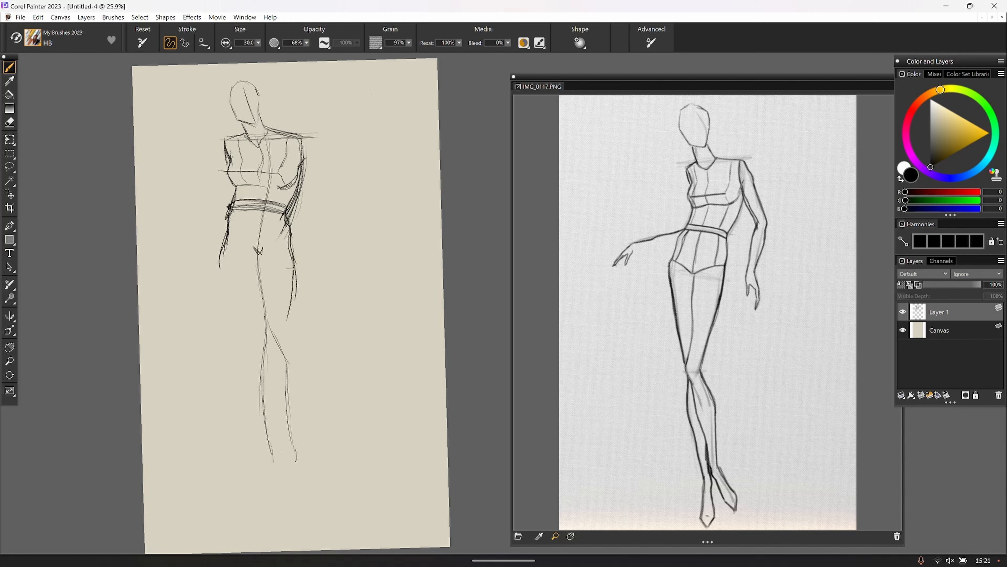
mouse_move(294, 274)
mouse_down()
mouse_move(273, 364)
mouse_move(294, 432)
mouse_up()
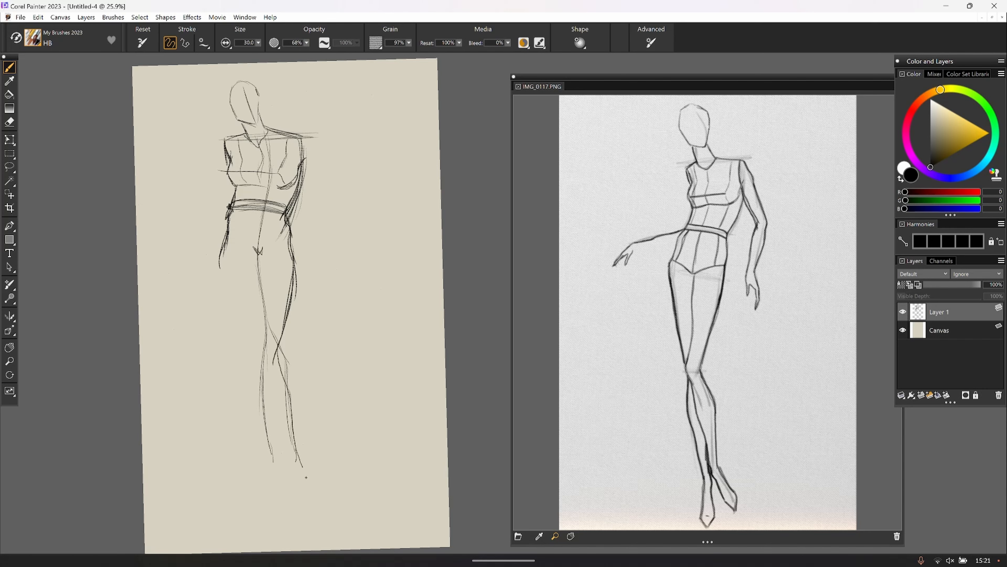
mouse_move(308, 479)
mouse_down()
mouse_move(329, 528)
mouse_move(305, 508)
mouse_move(298, 478)
mouse_up()
Outline the figure's right thigh, the inner legs and the crossed calves down to the front foot
drag(221, 250, 245, 347)
drag(250, 301, 268, 401)
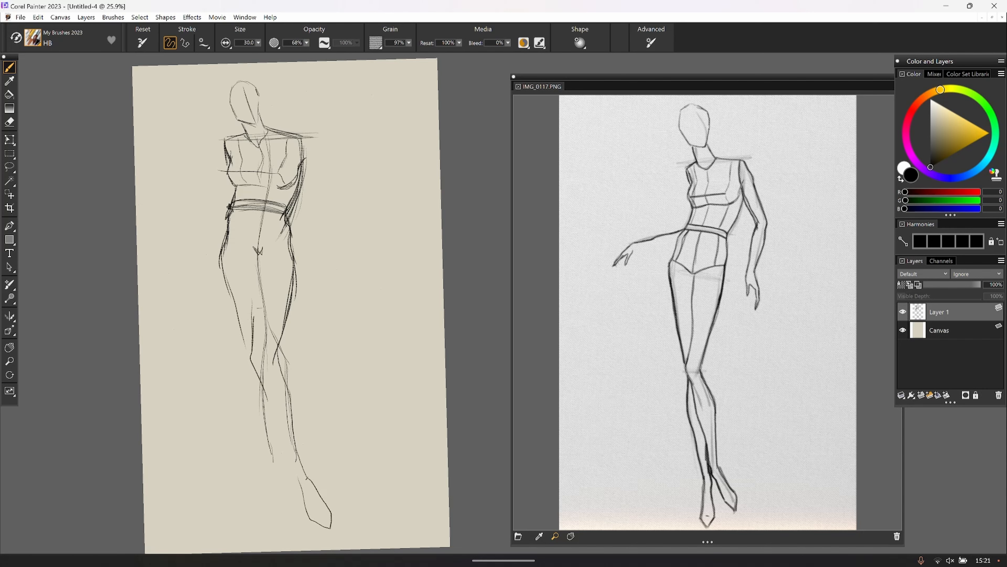
drag(264, 256, 259, 328)
mouse_move(267, 286)
mouse_down()
mouse_move(254, 364)
mouse_move(278, 421)
mouse_up()
mouse_move(254, 361)
mouse_down()
mouse_move(233, 307)
mouse_move(270, 536)
mouse_move(293, 532)
mouse_move(285, 497)
mouse_up()
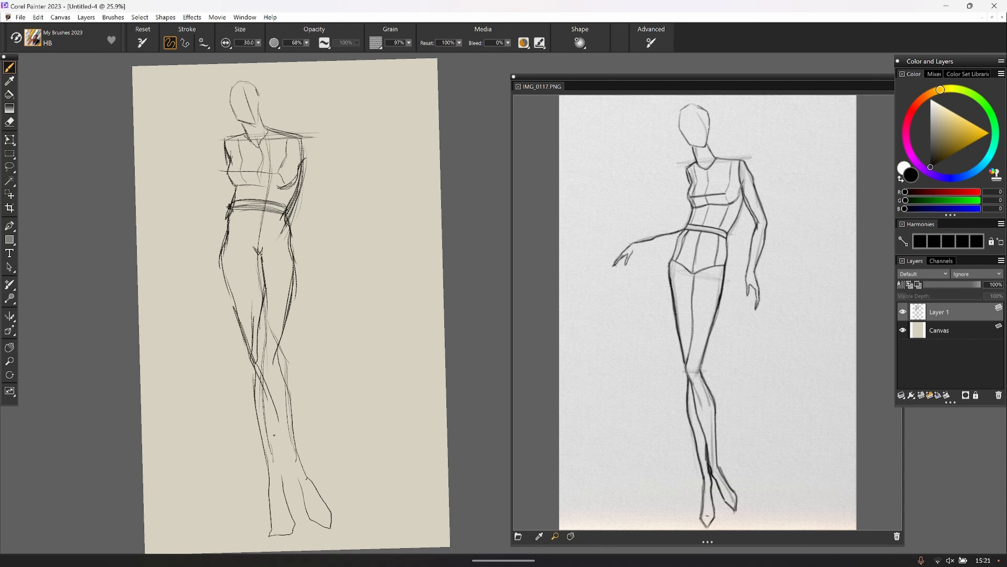
drag(273, 422, 281, 470)
drag(272, 402, 299, 483)
Sketch the lowered arm from the shoulder through the elbow to the wrist beside the hip
drag(302, 137, 344, 201)
mouse_move(320, 159)
mouse_down()
mouse_move(334, 197)
mouse_move(316, 153)
mouse_up()
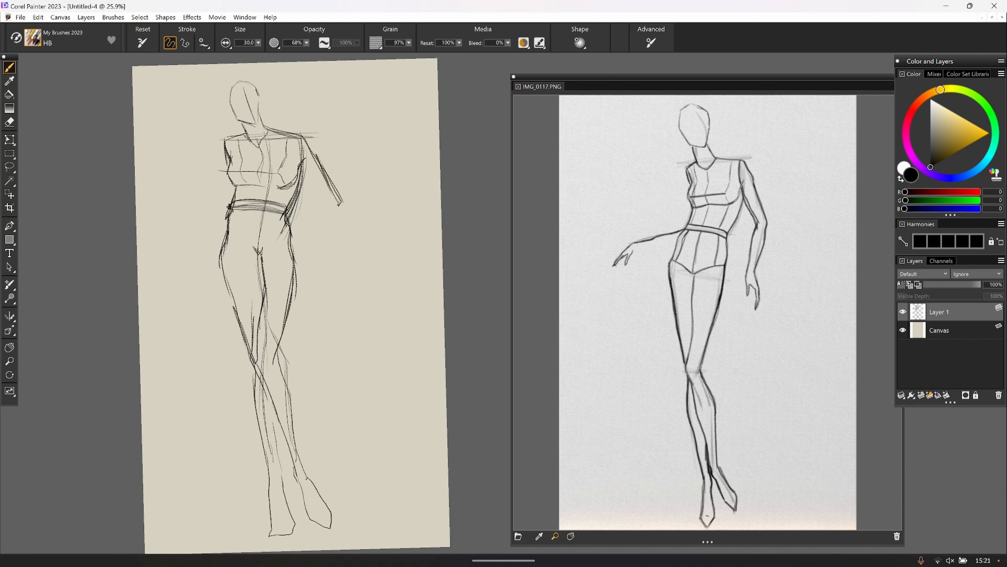
mouse_move(331, 192)
mouse_down()
mouse_move(340, 213)
mouse_move(323, 261)
mouse_up()
drag(340, 222, 321, 273)
drag(307, 143, 334, 196)
mouse_move(302, 133)
mouse_down()
mouse_move(329, 207)
mouse_move(326, 188)
mouse_move(323, 260)
mouse_up()
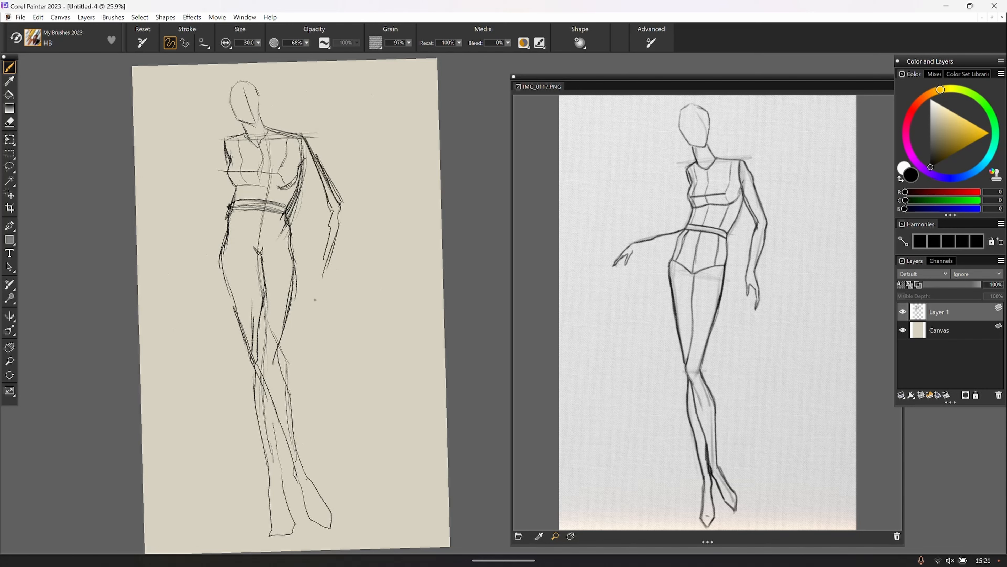
drag(315, 299, 324, 260)
Erase the lowered arm's outer upper-arm line and its forearm
click(10, 122)
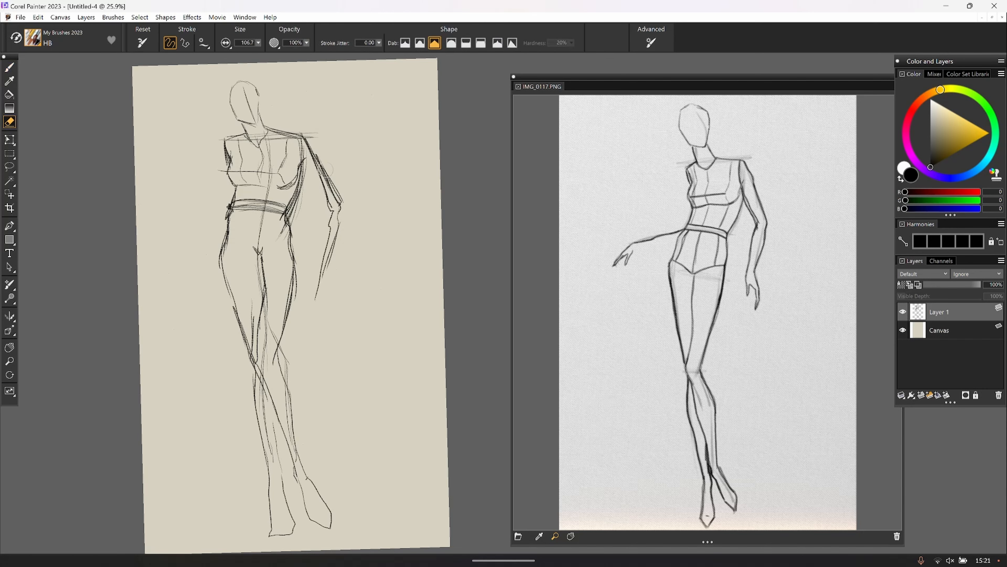
drag(326, 171, 335, 192)
mouse_move(316, 153)
mouse_down()
mouse_move(337, 216)
mouse_move(331, 258)
mouse_move(327, 245)
mouse_up()
Redraw the lowered arm closer to the body with the HB pencil, from the shoulder to the wrist
click(9, 68)
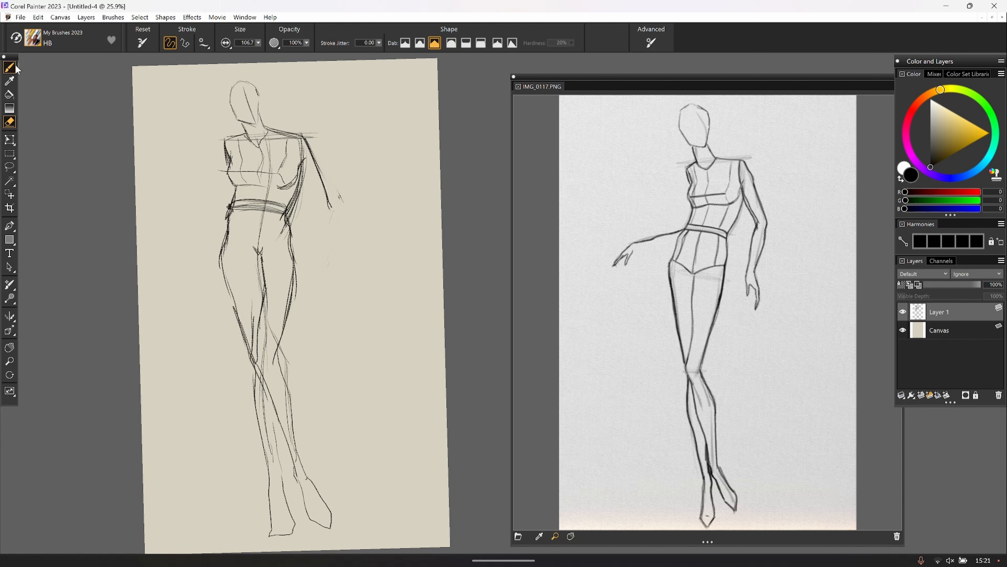
drag(308, 144, 321, 182)
drag(304, 139, 323, 189)
mouse_move(315, 168)
mouse_down()
mouse_move(329, 211)
mouse_move(310, 274)
mouse_up()
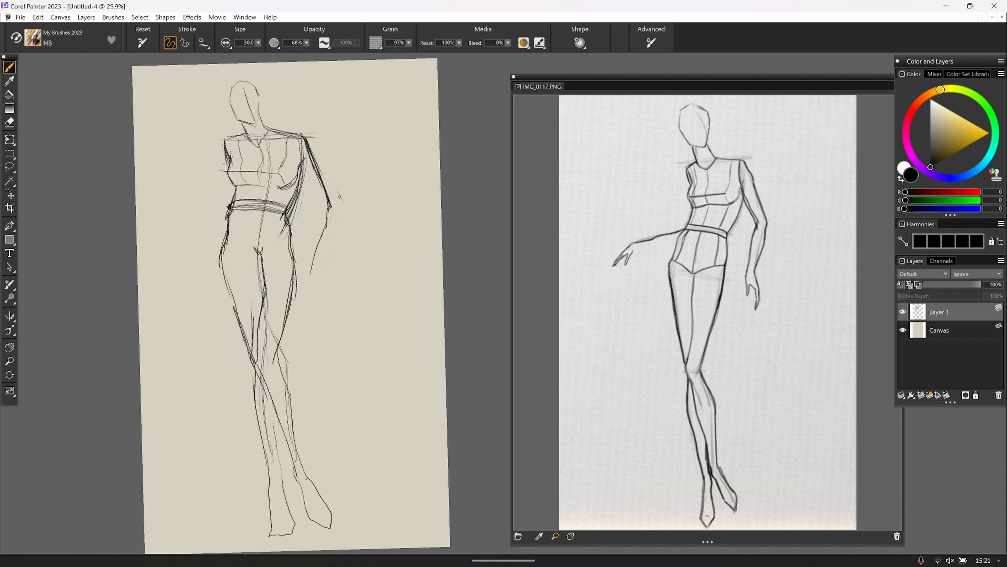
Darken the armhole on the figure's right side and sketch the outstretched forearm and hand from the waist
drag(225, 142, 229, 166)
drag(225, 216, 181, 237)
mouse_move(166, 241)
mouse_down()
mouse_move(187, 234)
mouse_move(150, 271)
mouse_move(172, 254)
mouse_move(184, 261)
mouse_move(180, 249)
mouse_move(196, 233)
mouse_up()
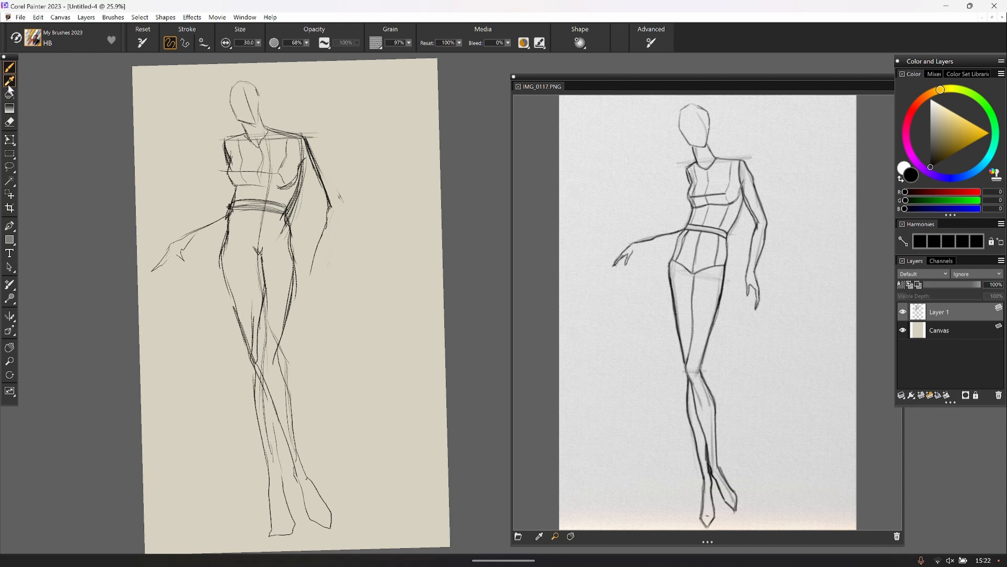
Erase the leftover gesture lines inside the thighs and around the knees and calves
click(8, 120)
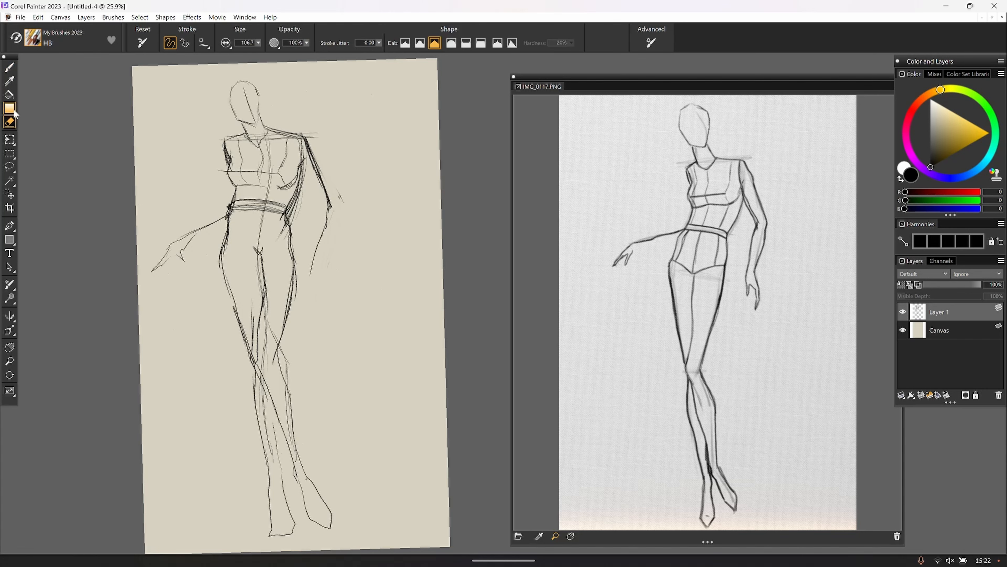
key(super+w)
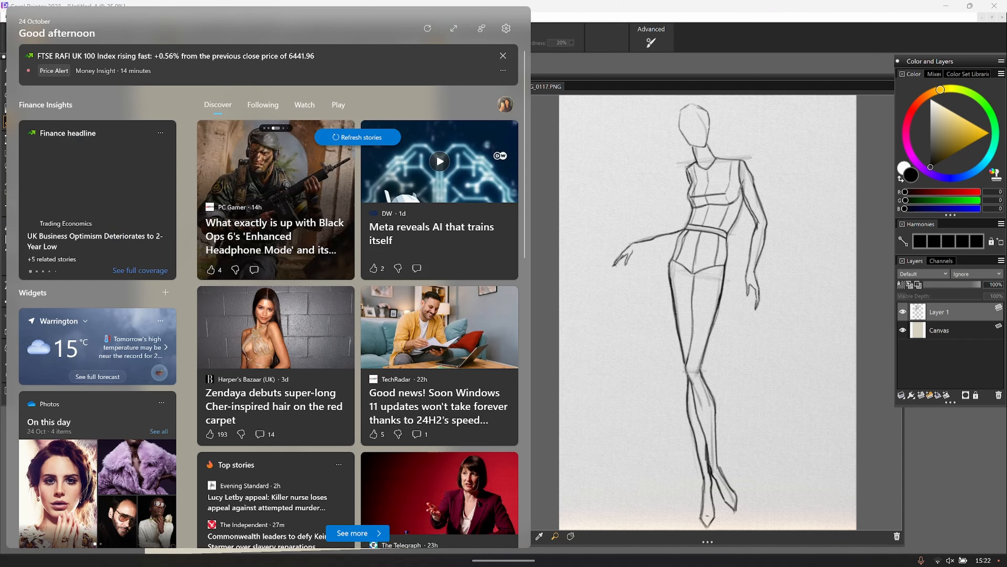
key(Escape)
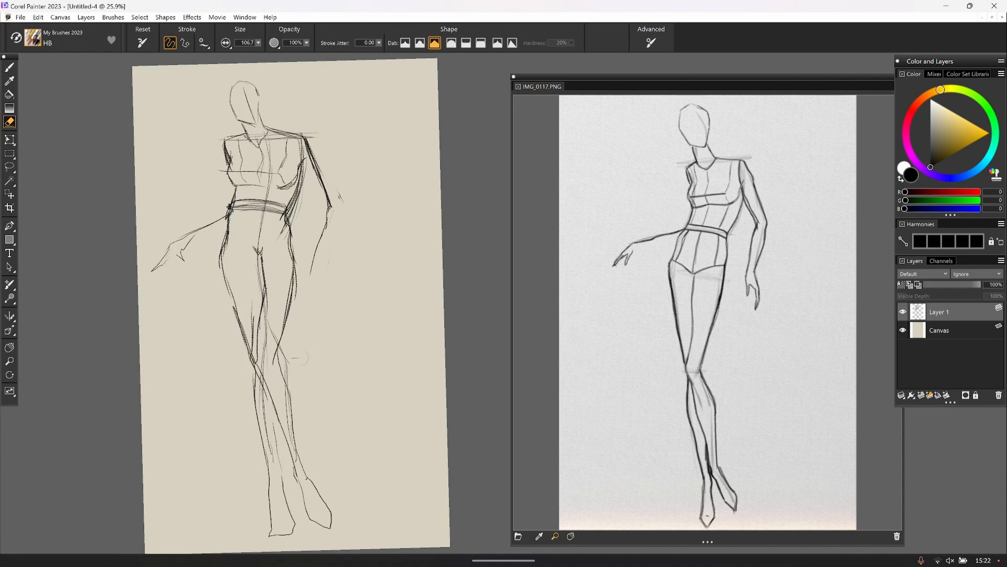
drag(285, 355, 286, 383)
mouse_move(269, 326)
mouse_down()
mouse_move(266, 298)
mouse_move(258, 357)
mouse_move(259, 290)
mouse_move(263, 417)
mouse_move(280, 461)
mouse_up()
drag(287, 388, 297, 464)
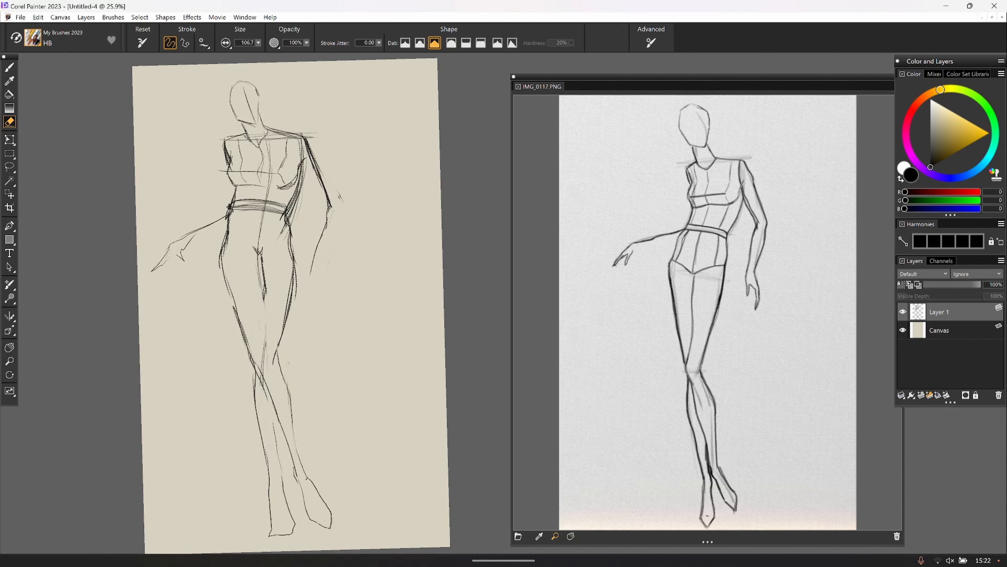
mouse_move(262, 282)
mouse_down()
mouse_move(264, 297)
mouse_move(259, 268)
mouse_up()
Redraw the outer thigh contour on the figure's left with the HB pencil, from the hip to the knee
click(9, 68)
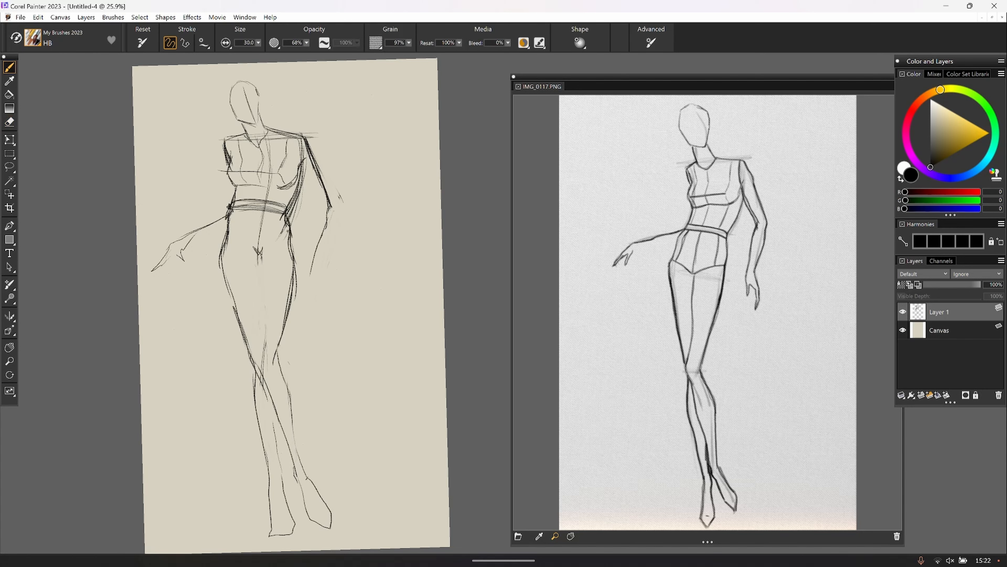
drag(288, 242, 283, 322)
drag(289, 262, 280, 338)
drag(289, 265, 274, 363)
Erase the surplus contour lines along the left hip, thigh and torso side and at the waist
click(10, 122)
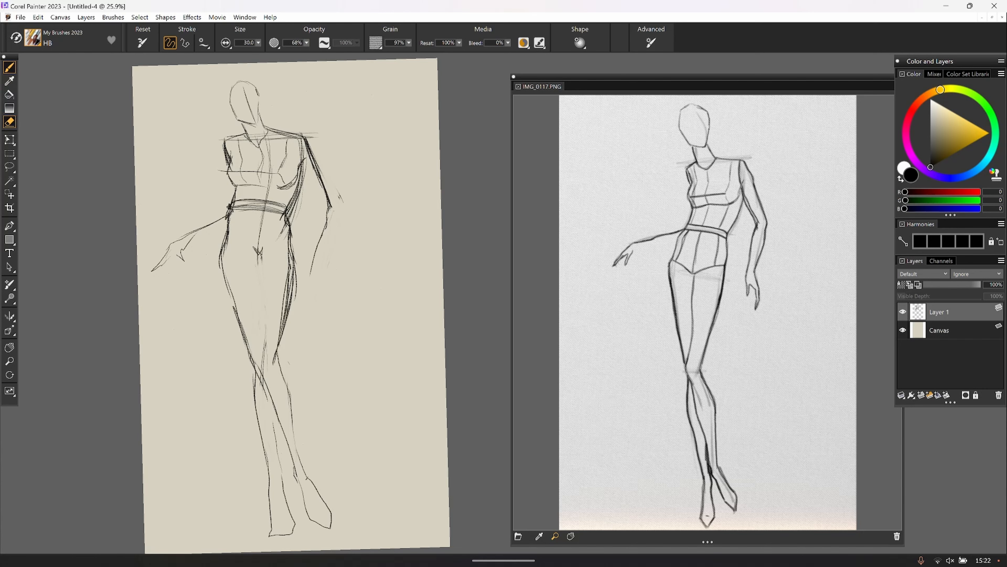
drag(294, 238, 283, 335)
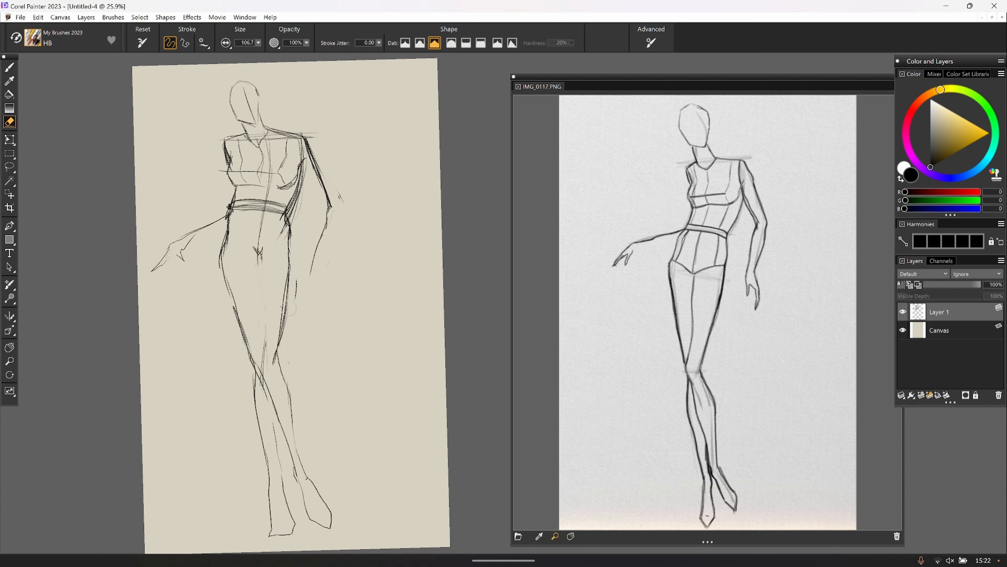
mouse_move(288, 283)
mouse_down()
mouse_move(279, 341)
mouse_move(295, 301)
mouse_up()
drag(303, 188, 290, 216)
drag(302, 170, 289, 213)
drag(292, 208, 290, 245)
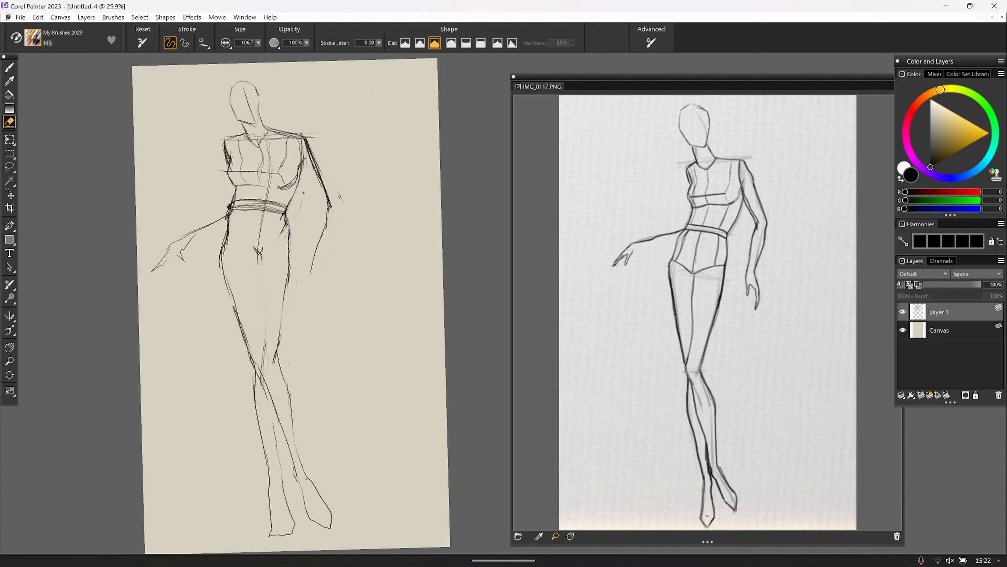
drag(231, 196, 226, 216)
Erase along the curve between armhole and bust and redraw it darker with the HB pencil
drag(277, 186, 302, 159)
click(10, 68)
mouse_move(298, 134)
mouse_down()
mouse_move(305, 186)
mouse_move(297, 168)
mouse_move(289, 187)
mouse_move(296, 165)
mouse_move(280, 185)
mouse_move(303, 154)
mouse_move(273, 187)
mouse_up()
drag(304, 154, 278, 186)
drag(298, 173, 278, 186)
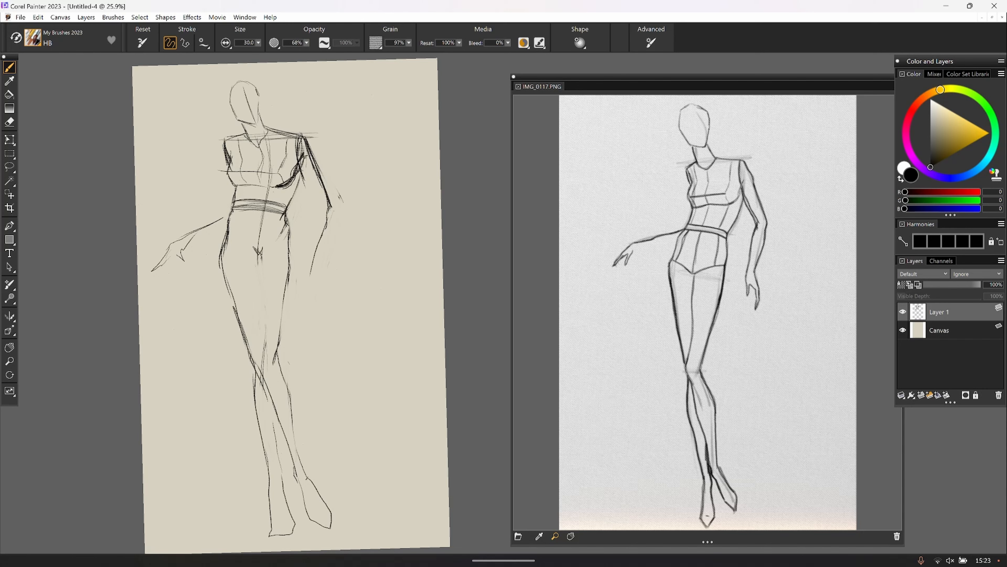
Strengthen the left hip and thigh contour down to the knee and redraw the opposite waist side above the waistband
drag(288, 211, 287, 293)
drag(291, 257, 274, 354)
drag(289, 274, 283, 309)
drag(238, 183, 237, 199)
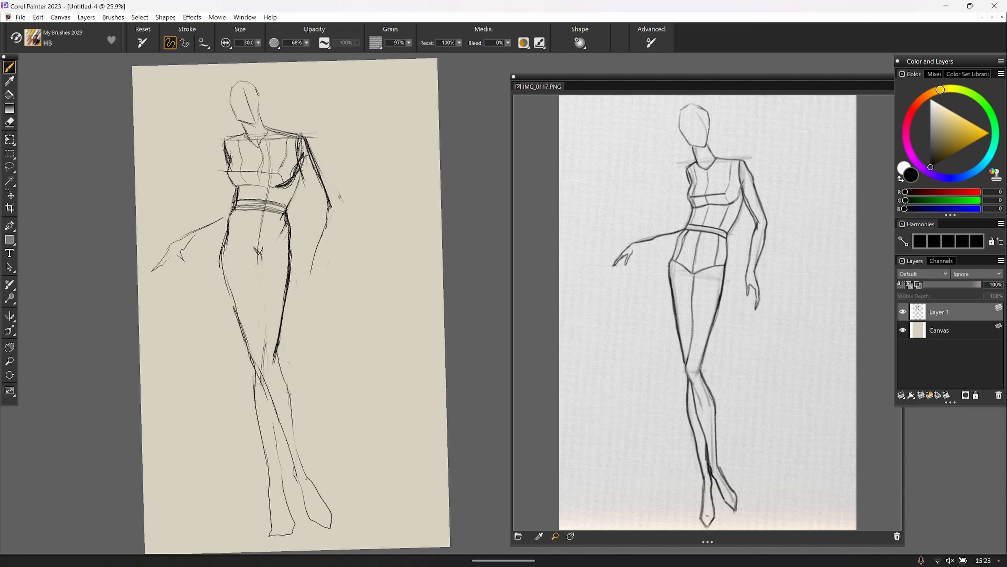
Darken the hip and outer thigh contour below the extended arm, from the waistband to the knee, with the HB pencil
drag(231, 215, 229, 231)
drag(230, 220, 228, 272)
drag(225, 254, 240, 309)
mouse_move(227, 265)
mouse_down()
mouse_move(247, 336)
mouse_move(235, 294)
mouse_up()
mouse_move(235, 298)
mouse_down()
mouse_move(247, 337)
mouse_move(237, 310)
mouse_up()
drag(236, 313, 256, 374)
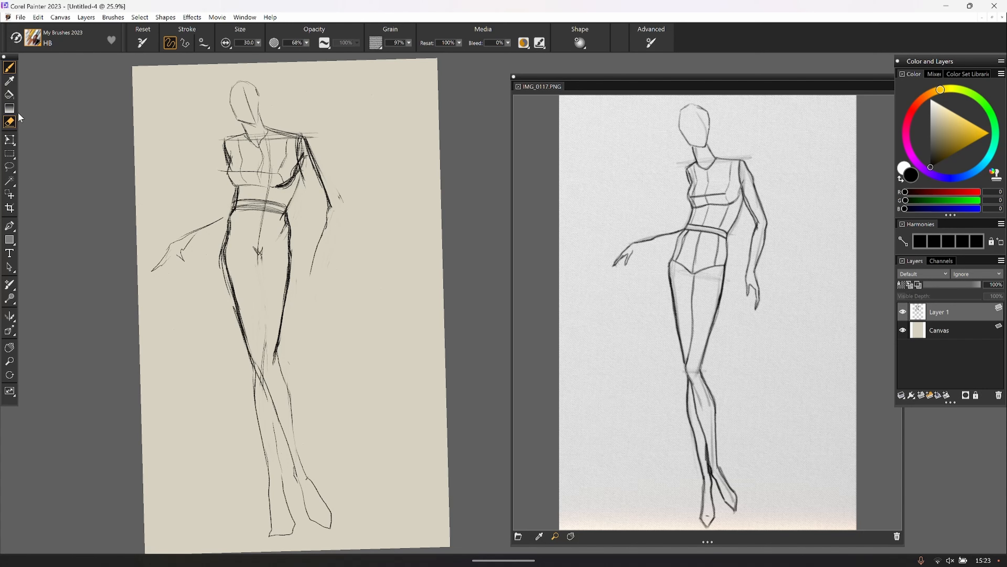
Erase the surplus lines outside the darkened hip and thigh contour on the extended-arm side
click(10, 122)
drag(220, 242, 236, 319)
drag(226, 284, 245, 345)
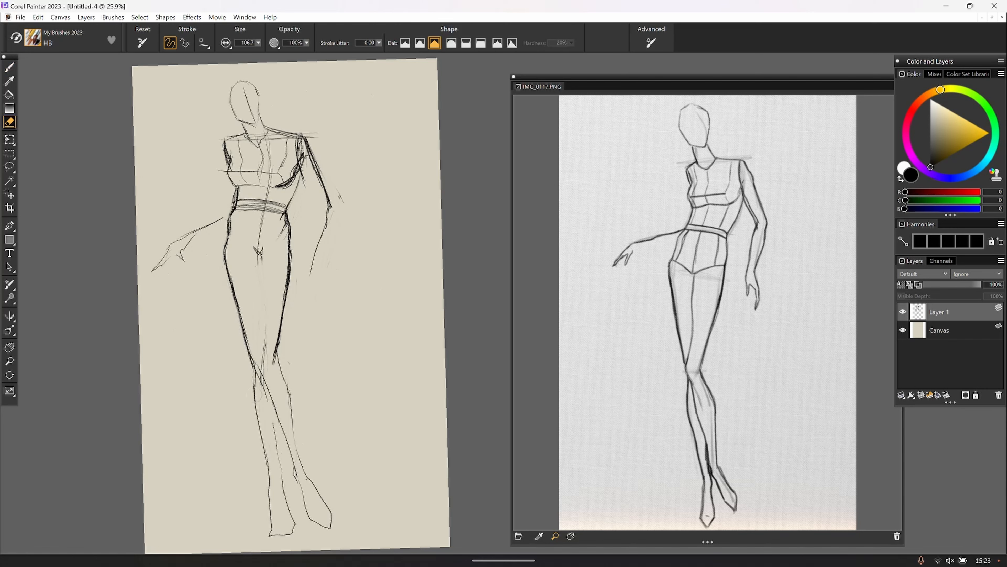
Erase the vertical centre line from the neckline through the waistband, together with most of the crotch mark
click(13, 66)
scroll(284, 278, up, 3)
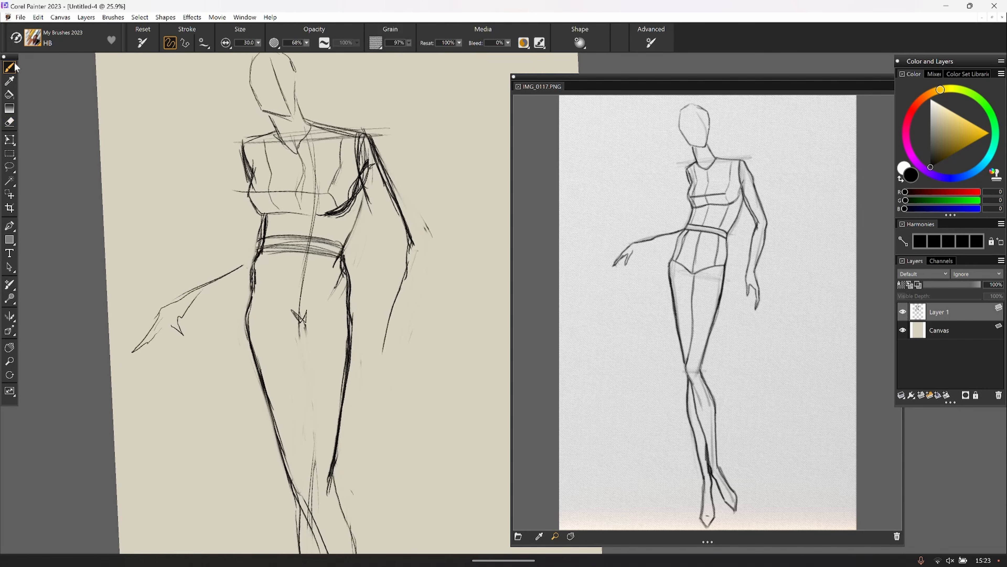
scroll(285, 278, up, 1)
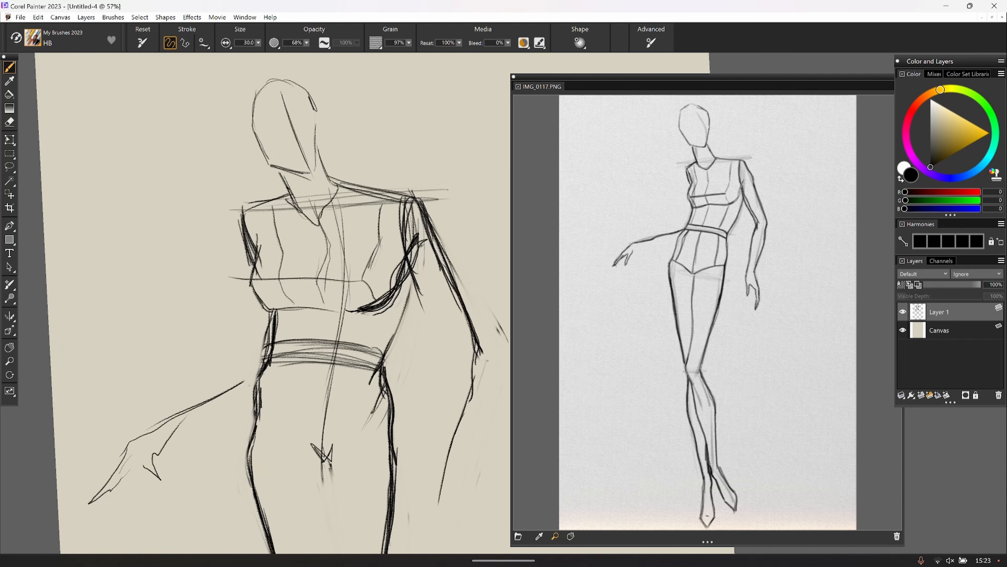
scroll(340, 210, down, 5)
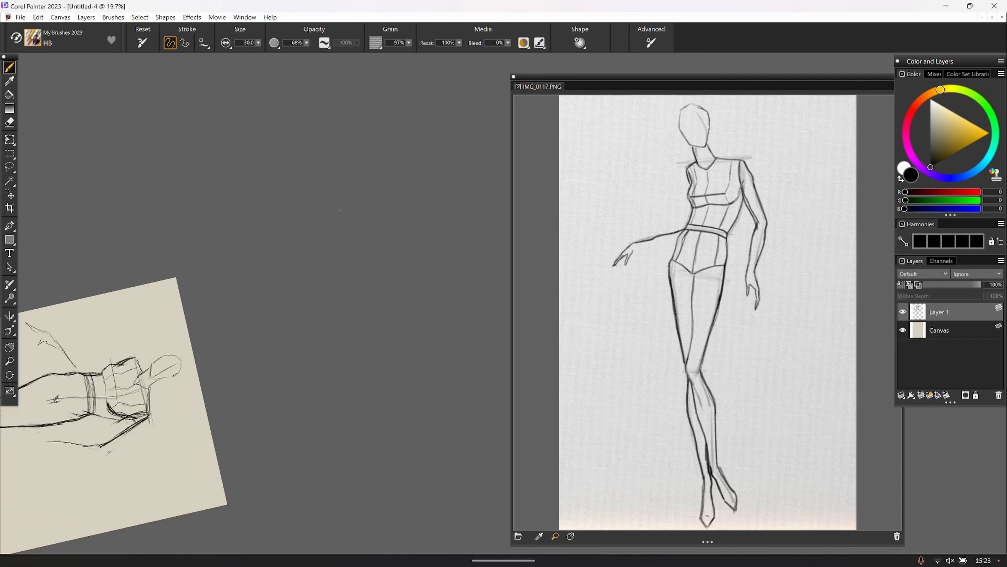
scroll(340, 210, up, 3)
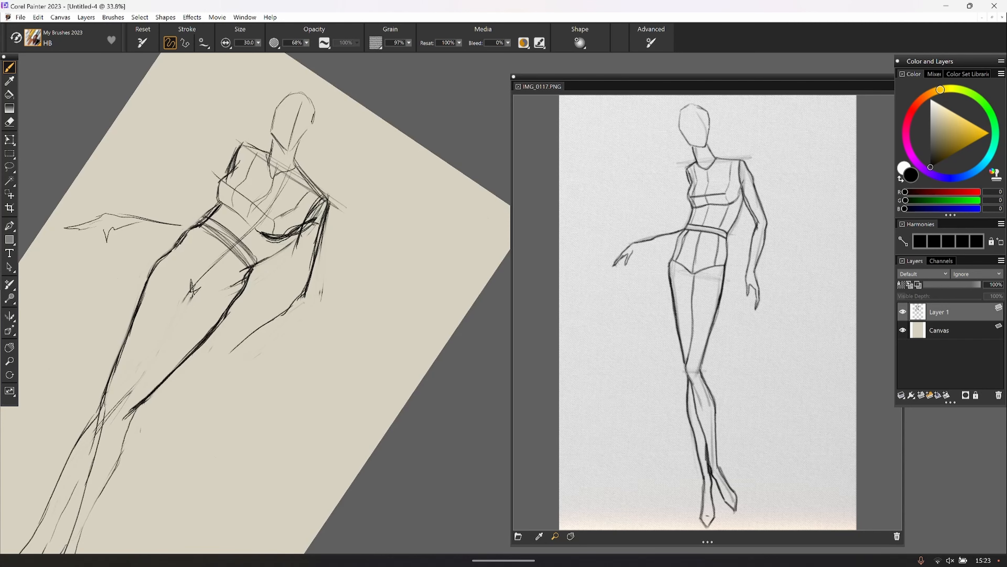
scroll(339, 210, up, 4)
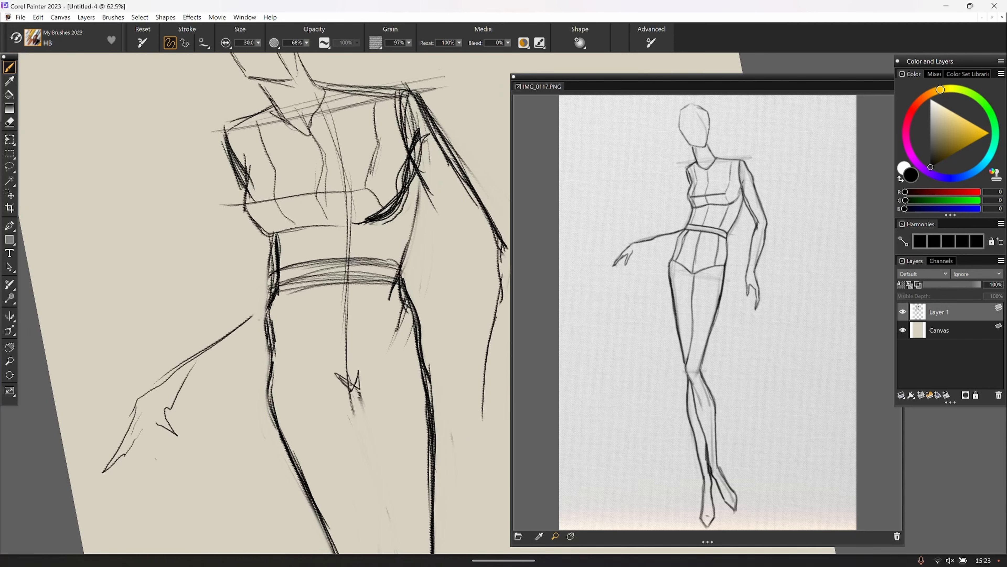
mouse_move(331, 106)
mouse_down()
mouse_move(352, 210)
mouse_move(351, 414)
mouse_up()
click(14, 121)
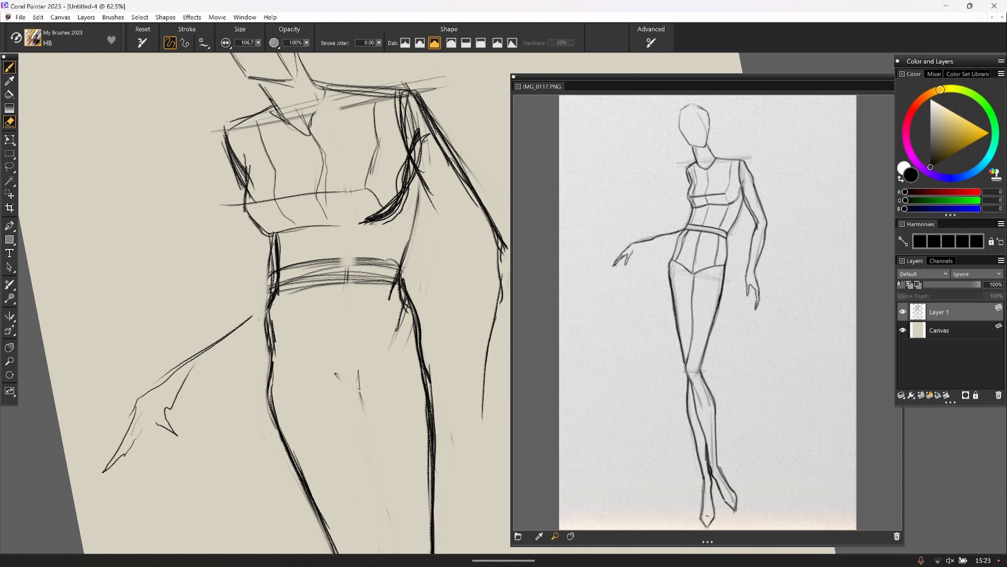
Draw the curved brief line across the hips and a dark inner thigh line from the crotch to the knee with the HB pencil
click(11, 68)
scroll(301, 301, down, 3)
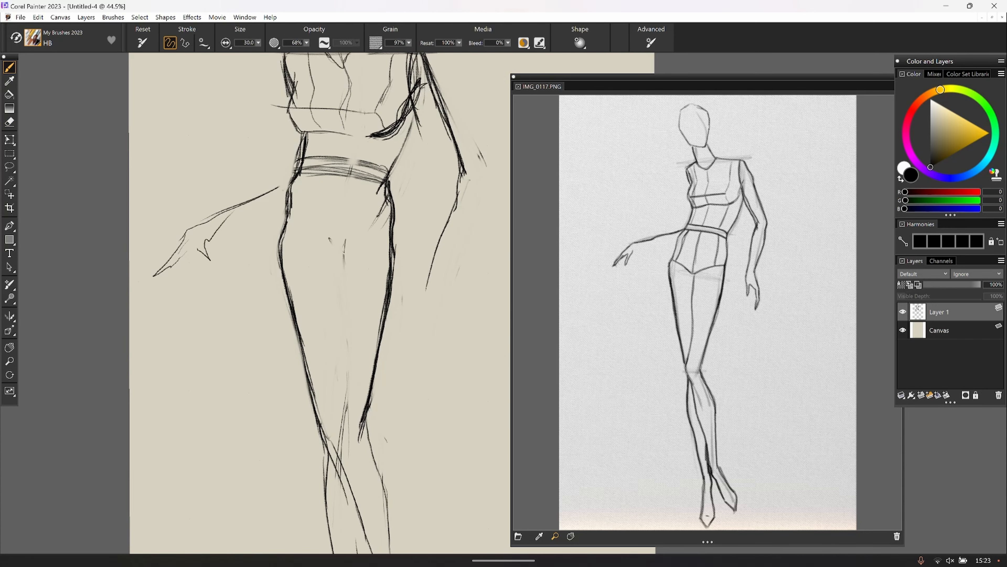
mouse_move(389, 232)
mouse_down()
mouse_move(339, 256)
mouse_move(285, 229)
mouse_move(334, 257)
mouse_move(285, 230)
mouse_move(348, 254)
mouse_move(372, 238)
mouse_move(340, 299)
mouse_move(346, 349)
mouse_move(337, 255)
mouse_move(343, 434)
mouse_move(345, 333)
mouse_up()
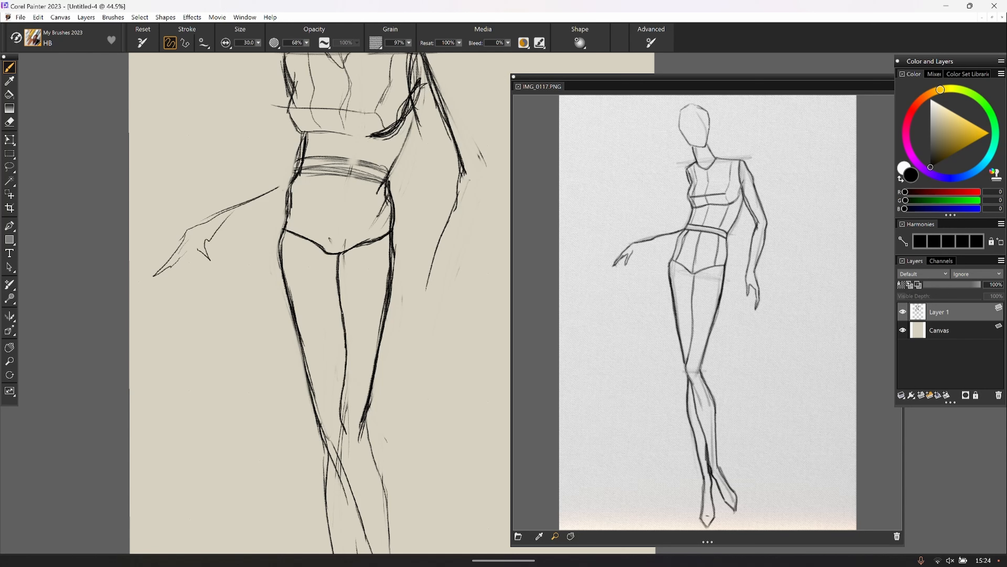
drag(336, 256, 345, 365)
drag(339, 317, 345, 357)
Rework the outer thigh contour on the extended-arm side, erasing the doubled lines below the hip and redrawing it down to the knee
mouse_move(291, 209)
mouse_down()
mouse_move(284, 268)
mouse_move(340, 471)
mouse_up()
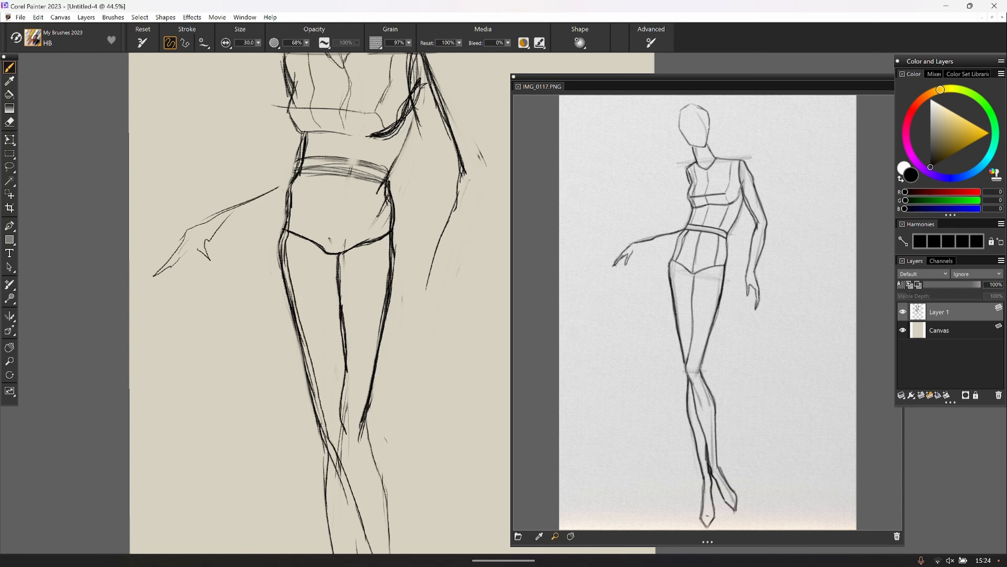
click(11, 121)
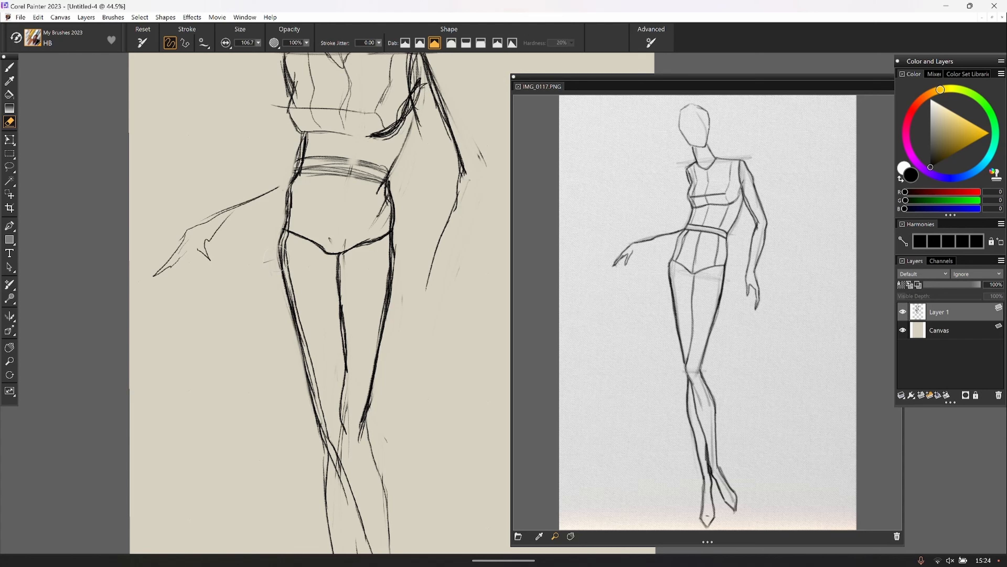
mouse_move(287, 244)
mouse_down()
mouse_move(313, 348)
mouse_move(294, 304)
mouse_up()
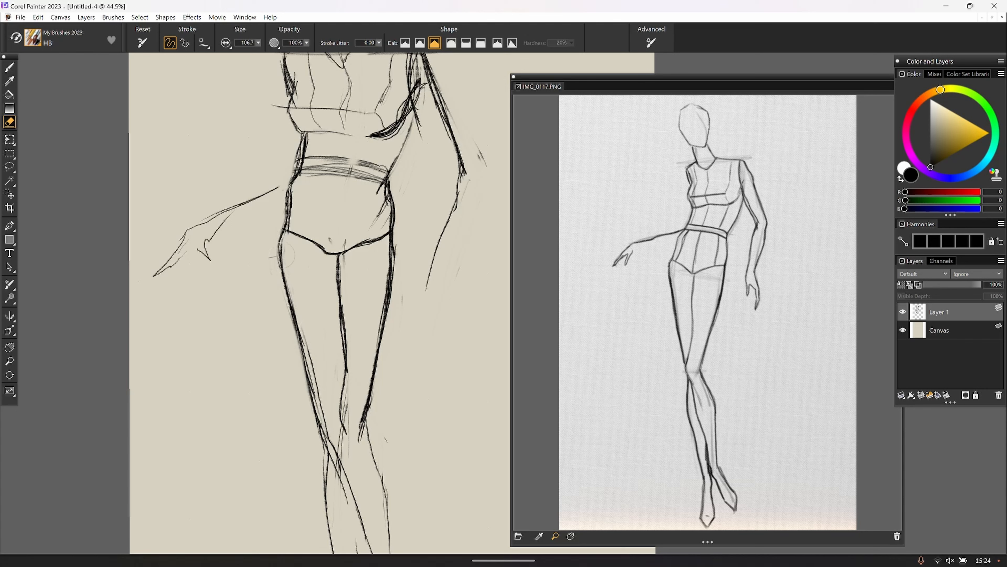
mouse_move(280, 265)
mouse_down()
mouse_move(283, 230)
mouse_move(288, 297)
mouse_up()
click(10, 68)
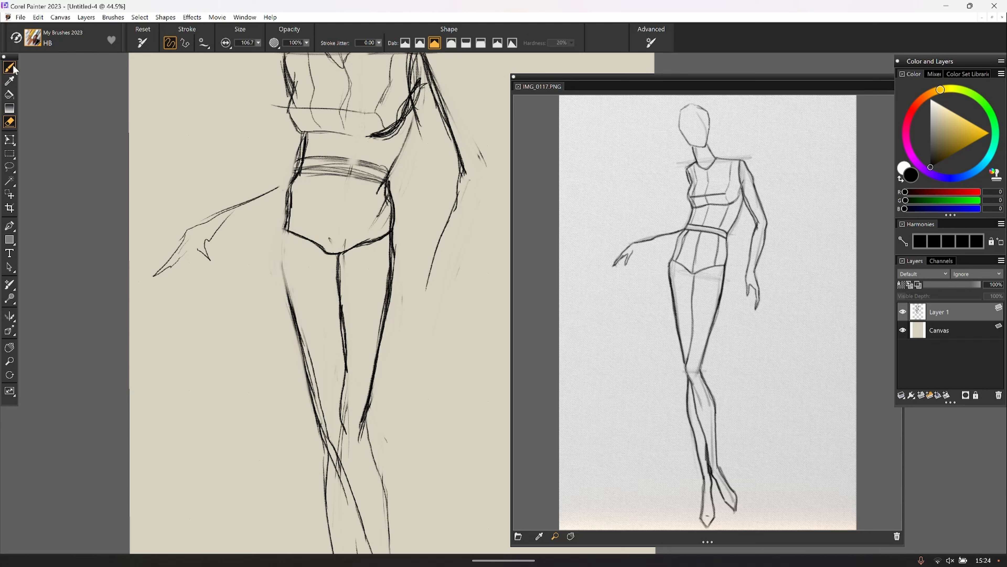
mouse_move(284, 227)
mouse_down()
mouse_move(279, 268)
mouse_move(297, 316)
mouse_up()
drag(289, 280, 316, 375)
drag(303, 326, 326, 436)
Activate Mirror Painting and erase the waistband's end and the adjoining waist contour on the hanging-arm side
click(10, 316)
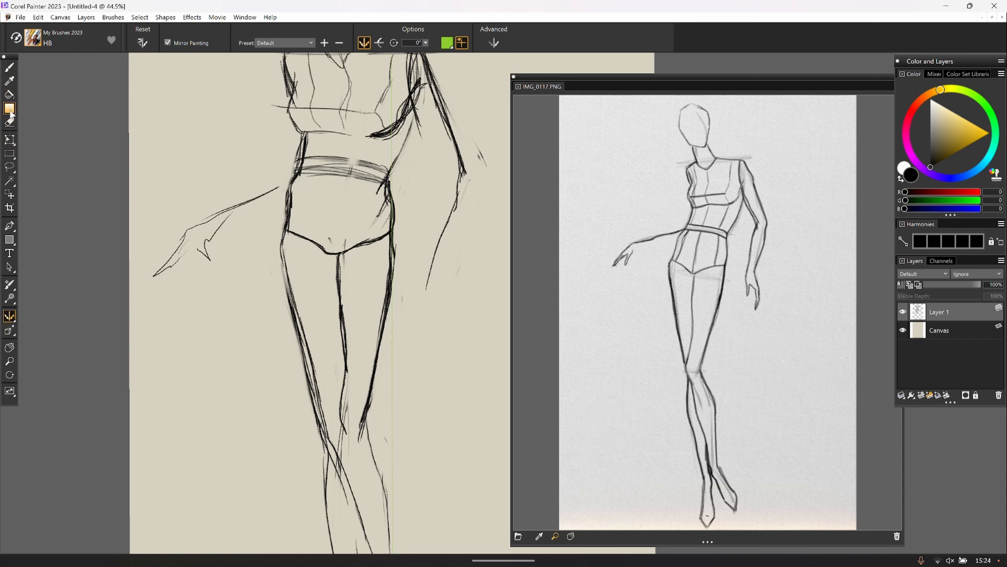
click(10, 121)
drag(391, 179, 360, 171)
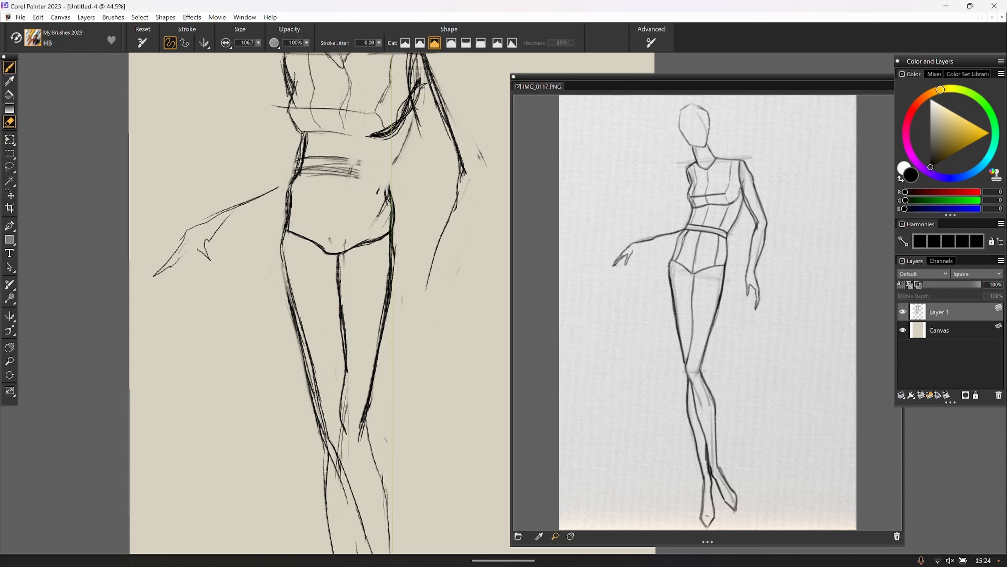
Try to redraw the waist side with the HB pencil while mirroring is active, and undo the large looping stroke
click(9, 67)
drag(414, 112, 381, 186)
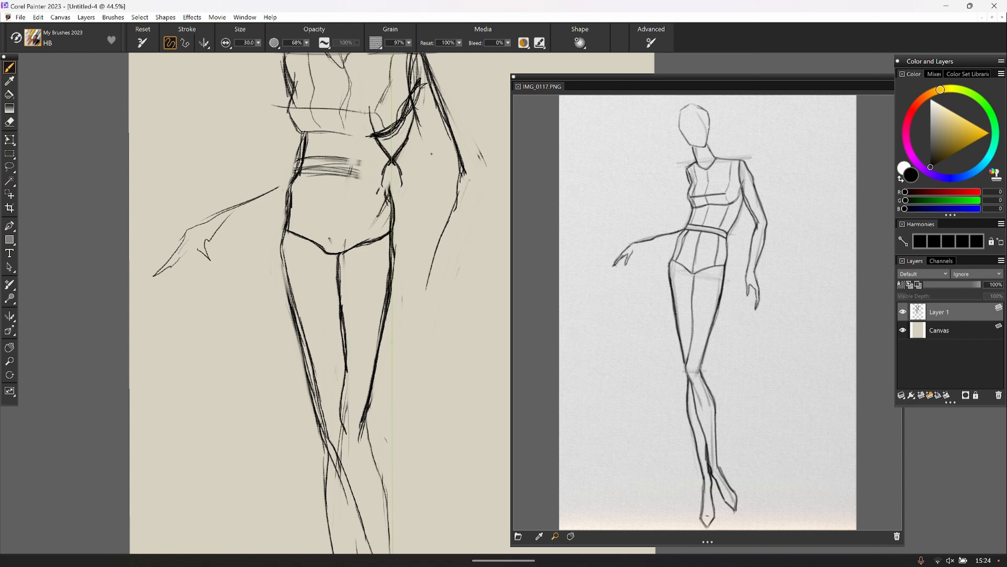
mouse_move(432, 154)
mouse_down()
mouse_move(422, 172)
mouse_move(424, 251)
mouse_move(378, 295)
mouse_move(422, 418)
mouse_move(184, 379)
mouse_up()
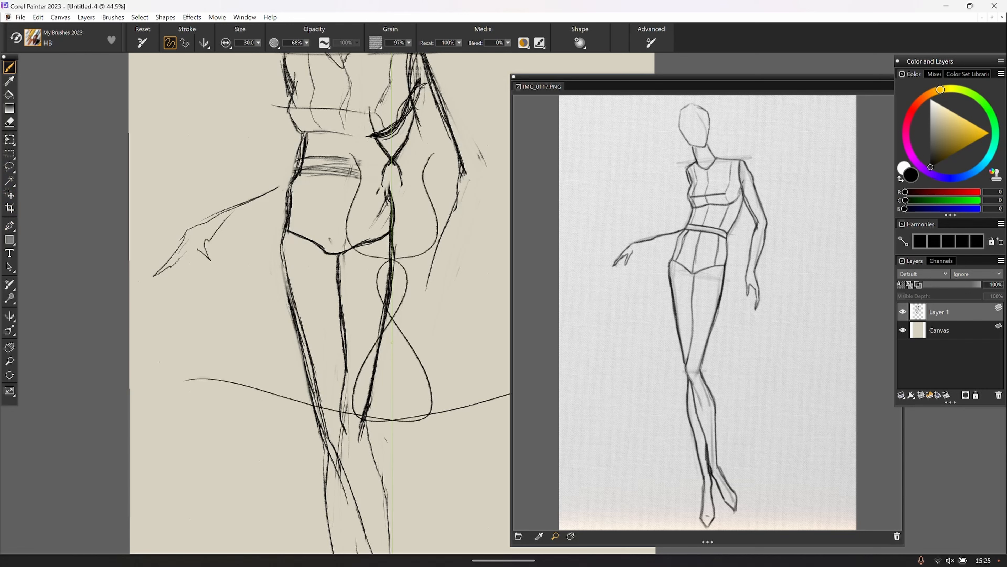
click(38, 17)
click(73, 28)
click(46, 20)
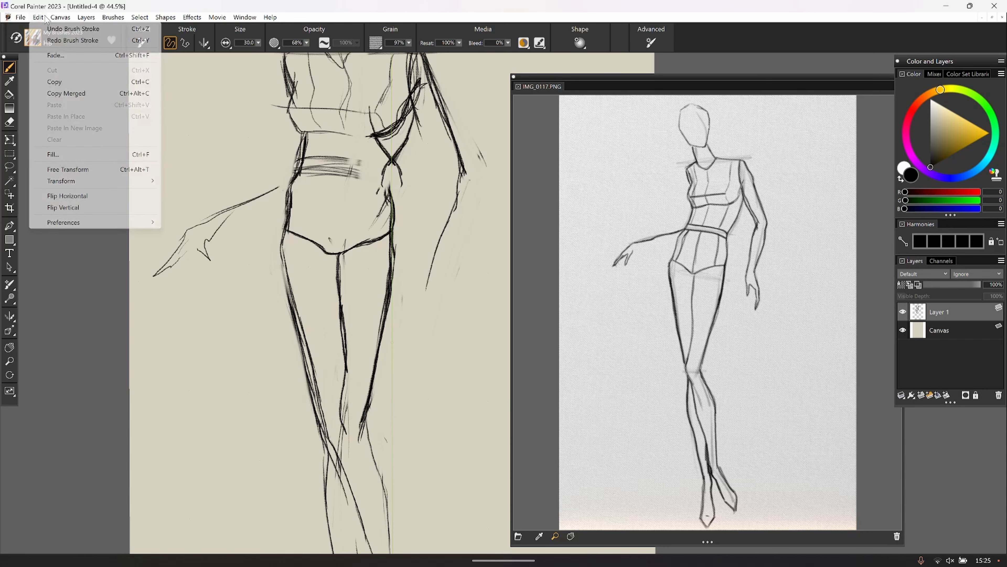
click(47, 24)
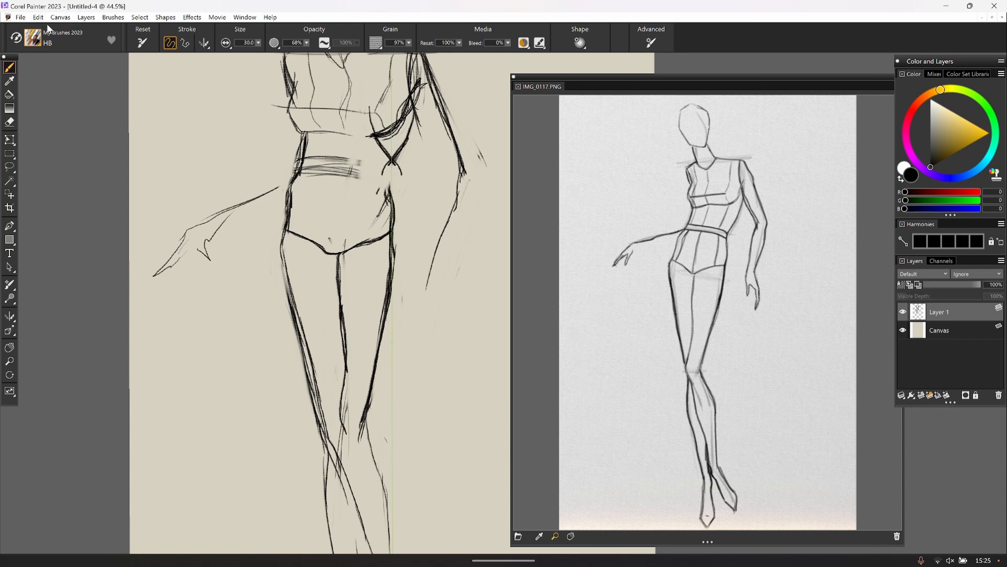
Undo the remaining mirrored waist strokes and the waistband erasure
click(10, 316)
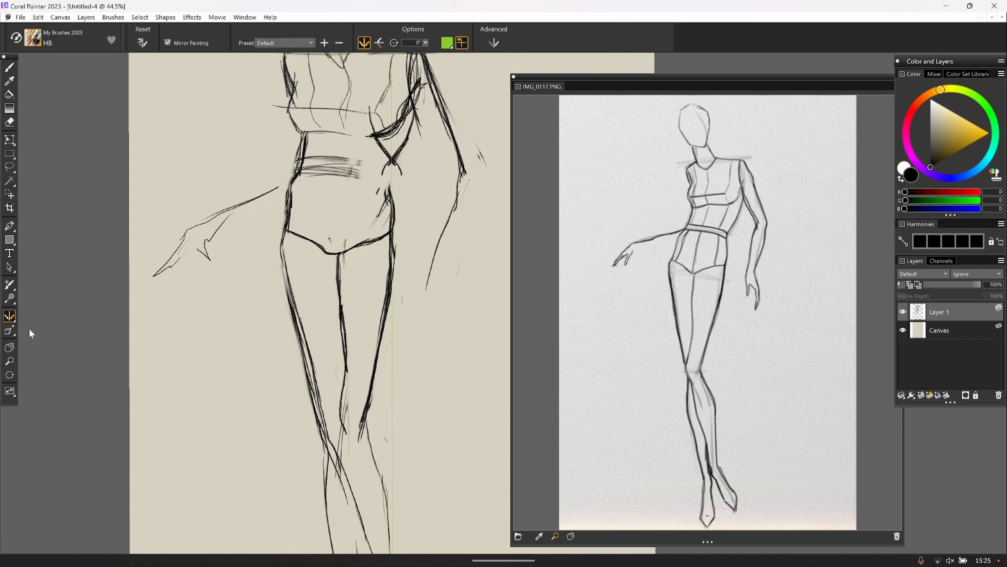
click(15, 64)
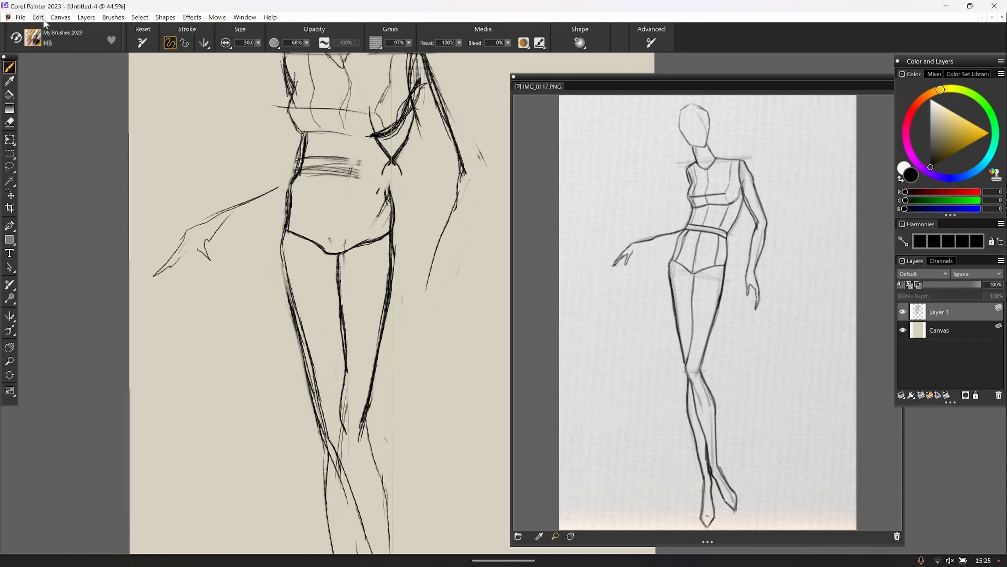
double_click(39, 9)
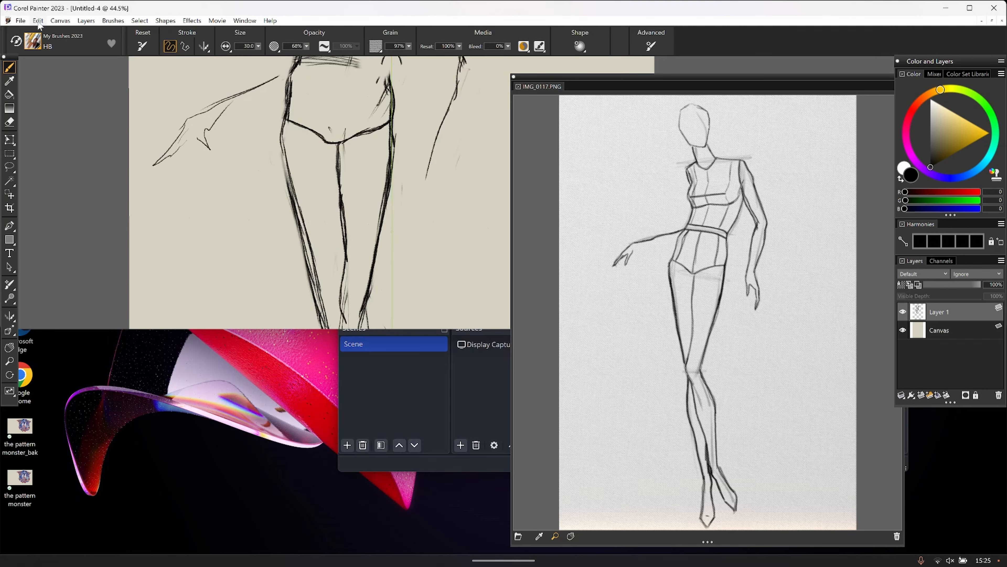
click(38, 20)
click(45, 33)
click(38, 20)
click(41, 28)
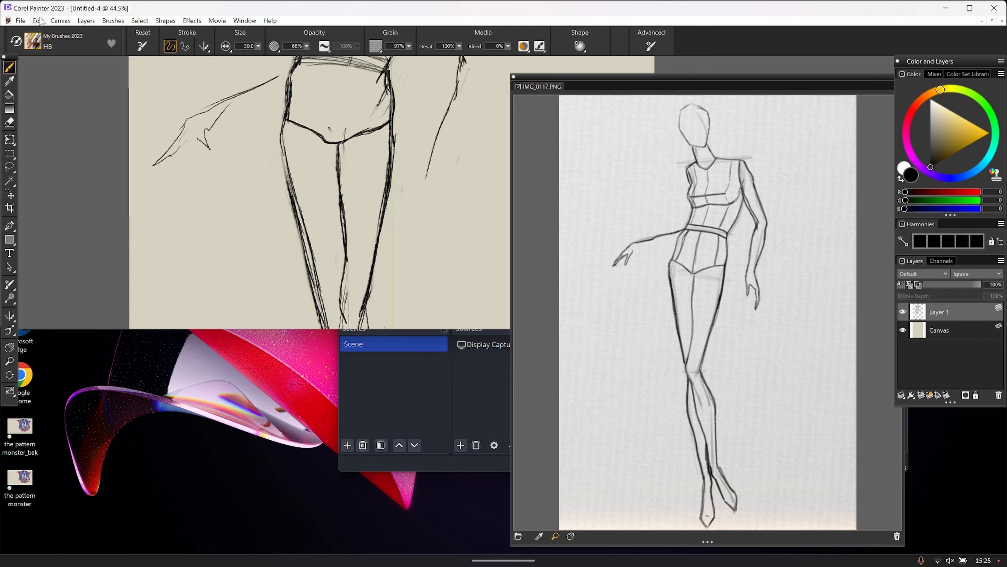
click(38, 20)
click(44, 30)
click(38, 20)
click(48, 33)
click(39, 21)
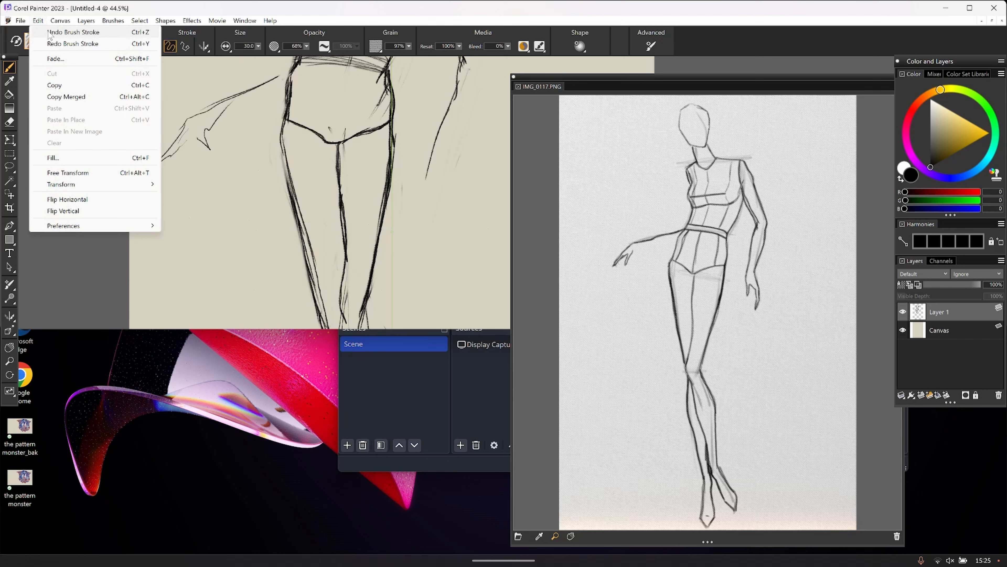
Redo the undone strokes up to the waistband erasure and maximize the application window again
click(49, 35)
click(38, 21)
click(47, 44)
click(40, 21)
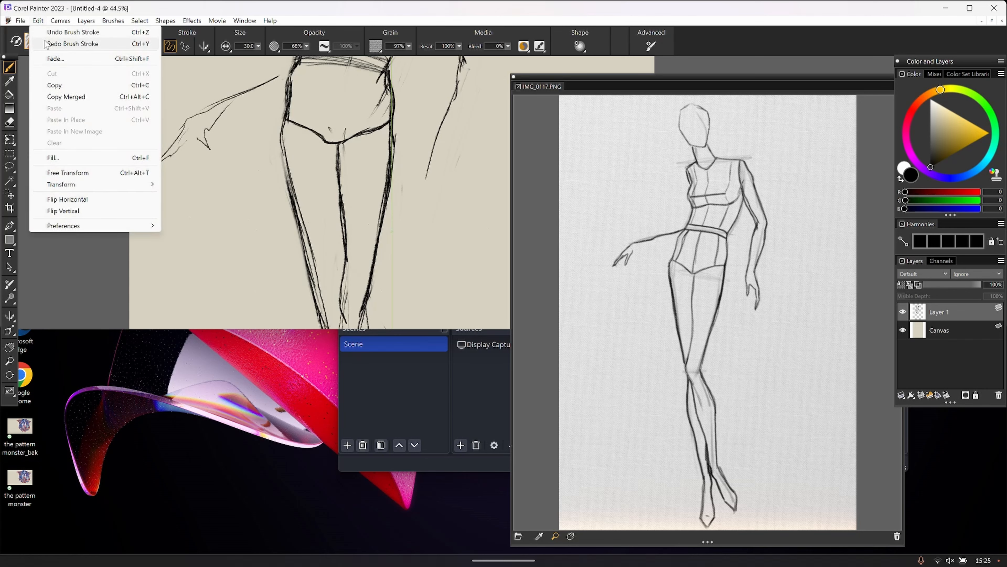
click(48, 44)
click(38, 20)
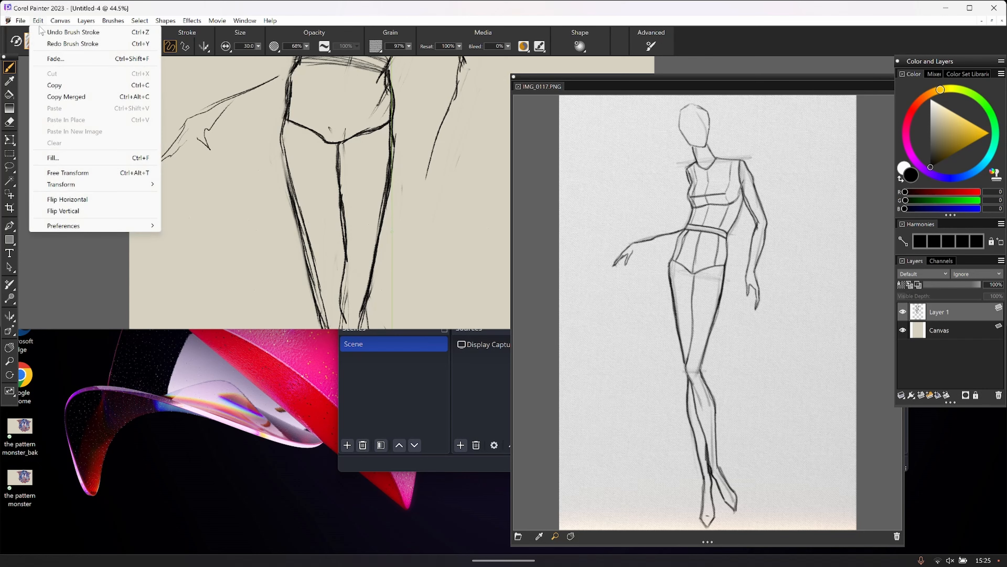
click(45, 43)
click(38, 21)
click(46, 44)
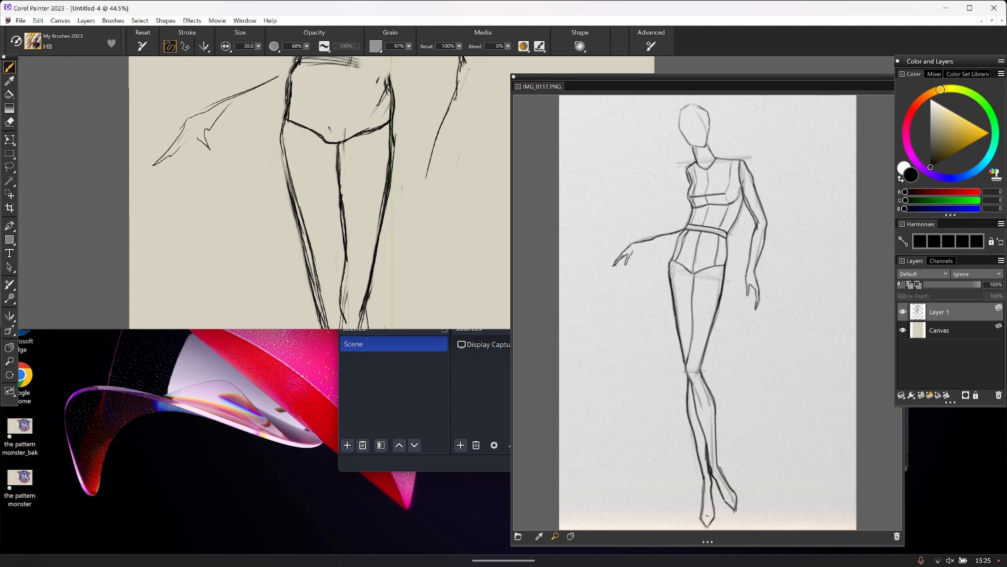
drag(770, 9, 795, 4)
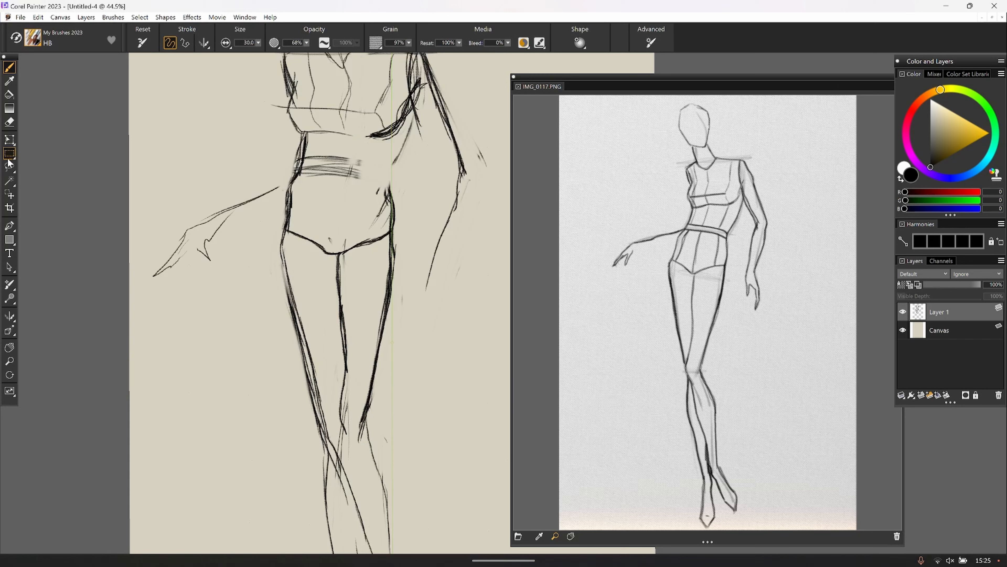
click(11, 318)
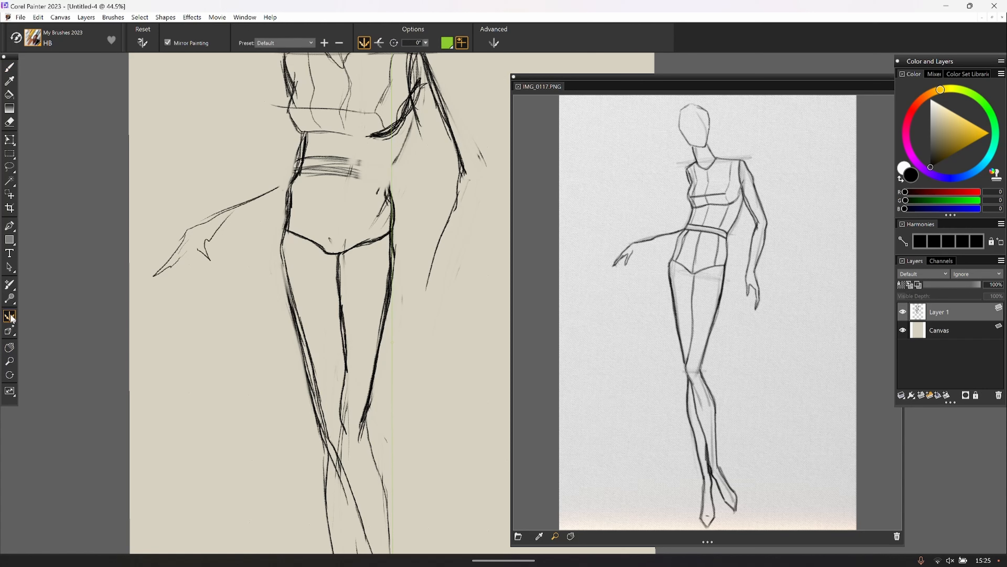
click(9, 69)
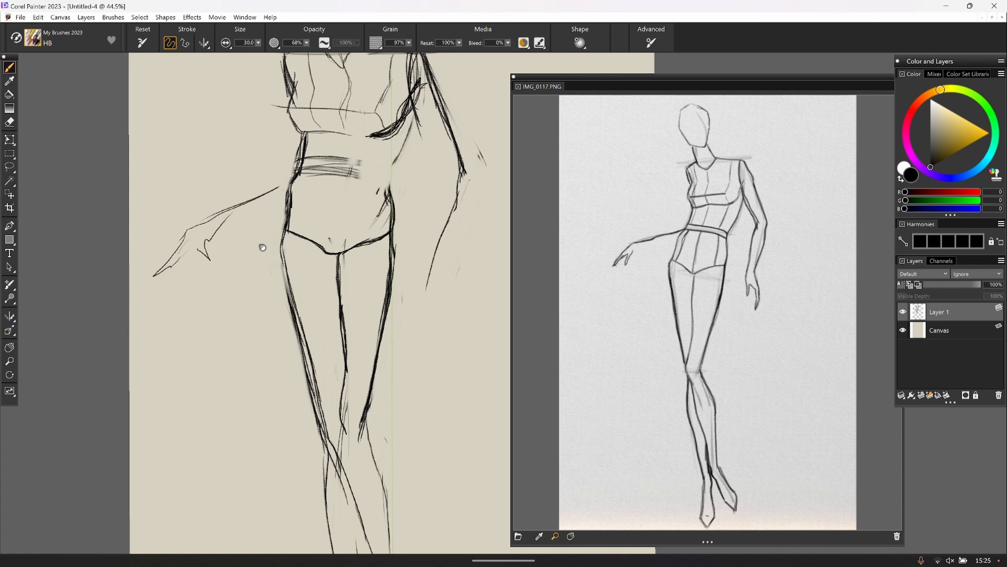
drag(263, 247, 237, 482)
drag(247, 351, 135, 333)
key(ctrl+0)
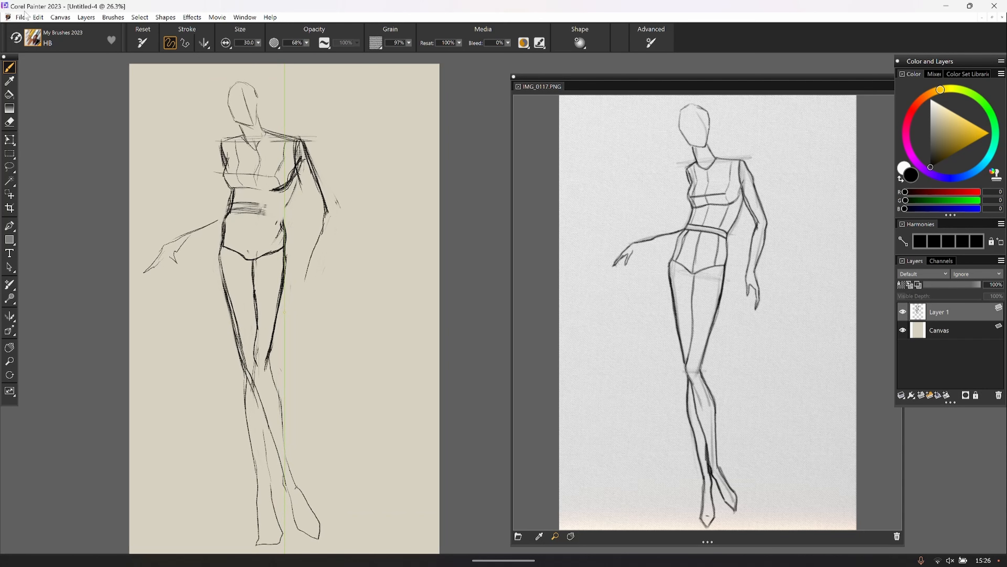
Save the drawing on the Desktop in Painter RIFF format under the file name figure
click(22, 16)
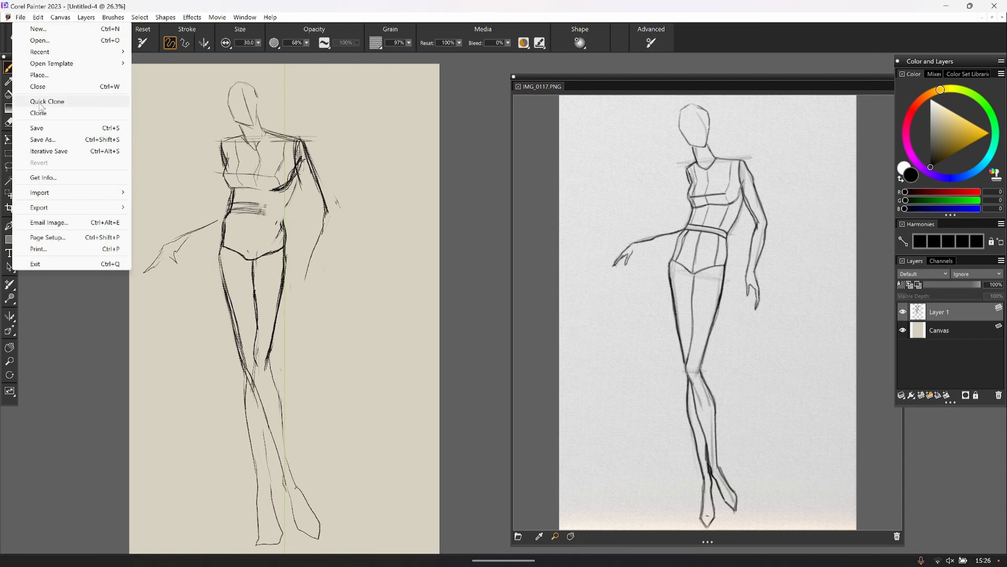
click(37, 128)
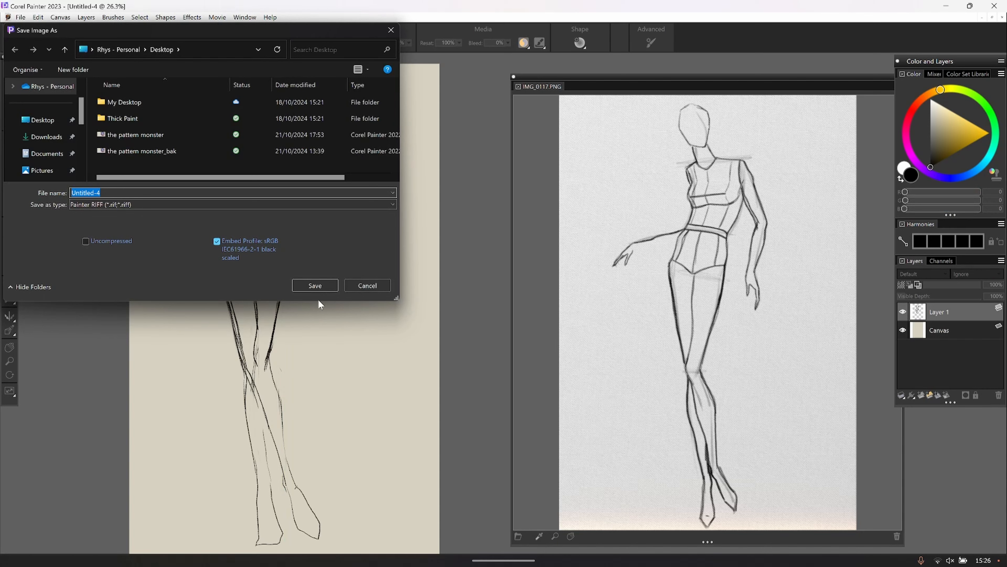
double_click(117, 191)
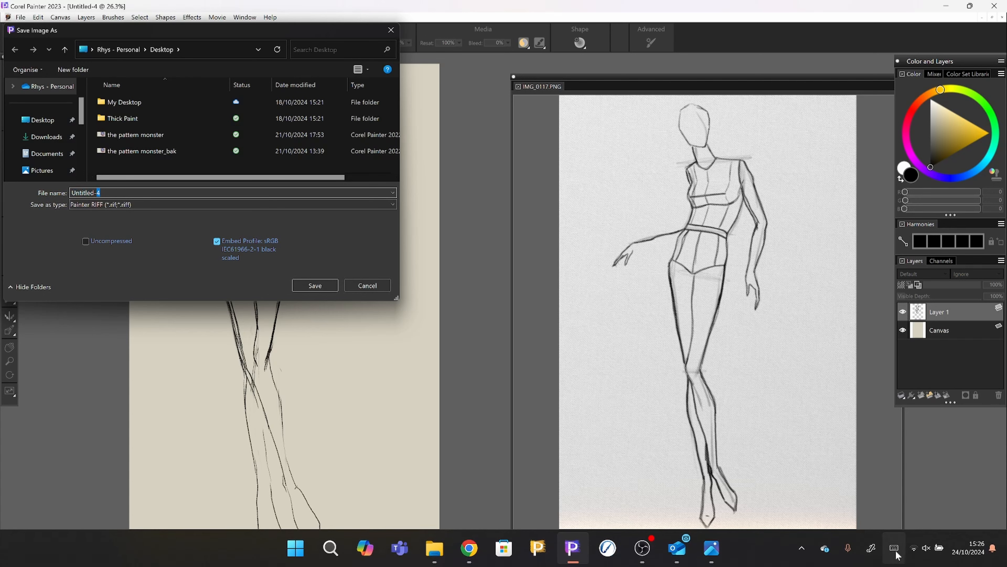
drag(111, 193, 58, 192)
click(892, 550)
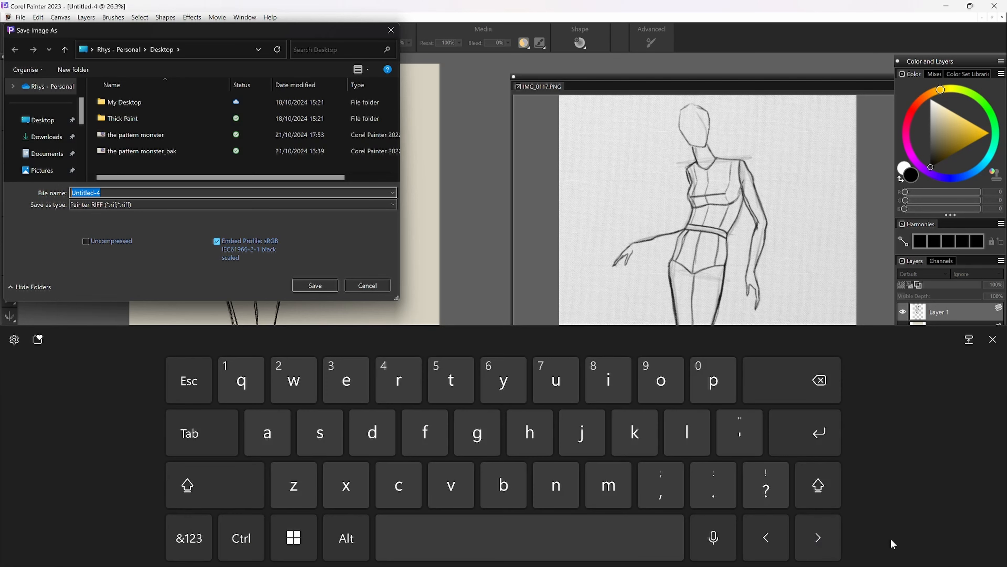
text(figure)
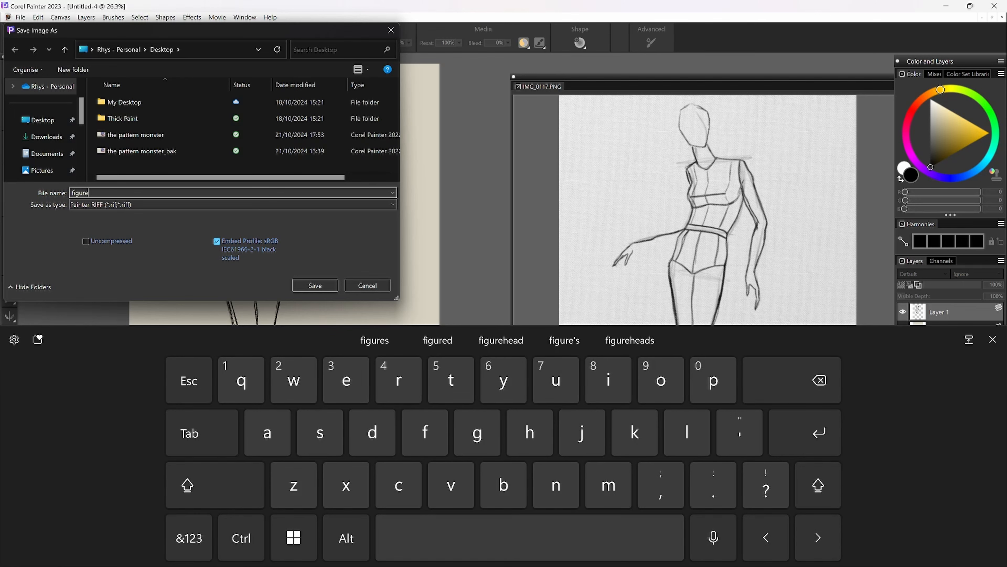
click(315, 285)
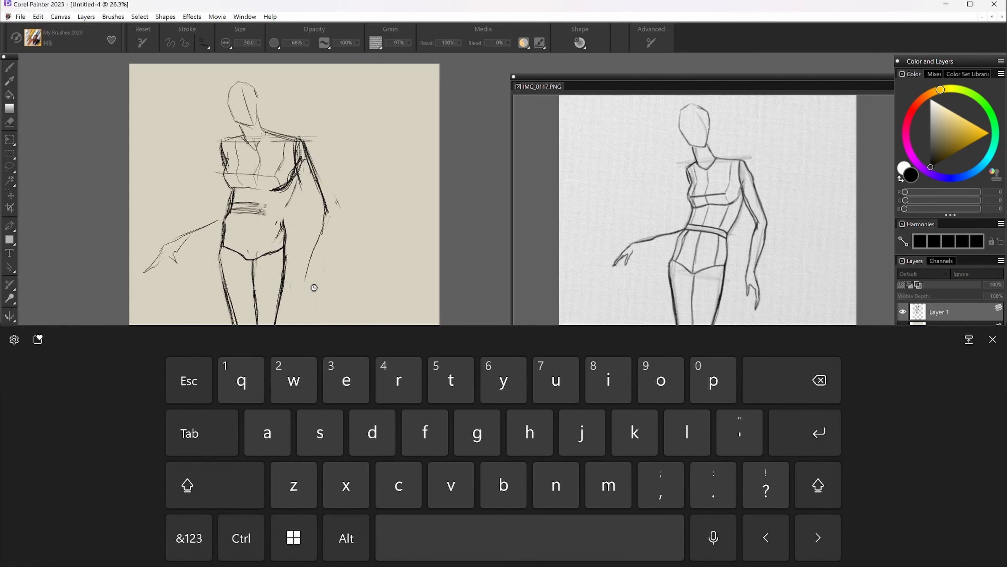
click(995, 339)
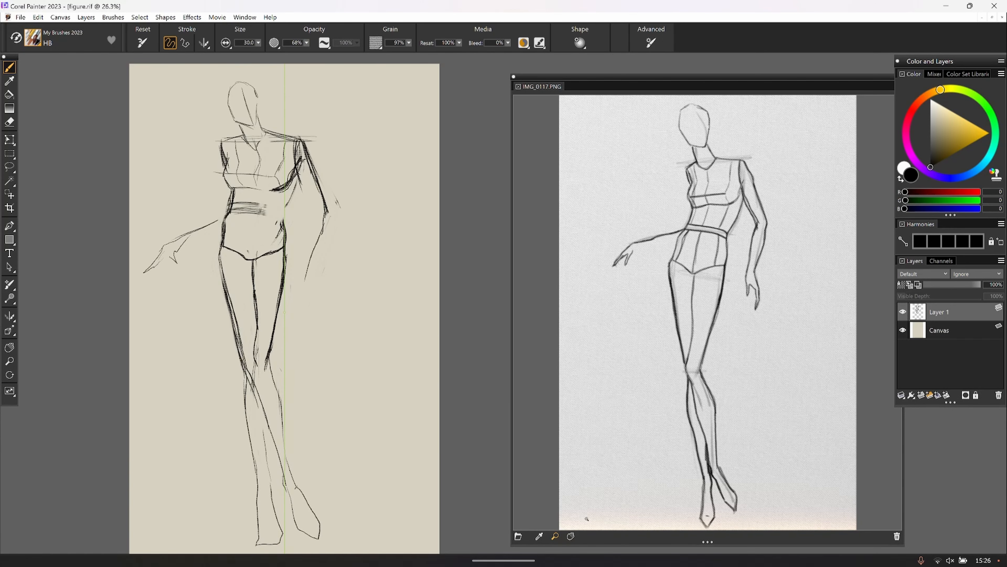
Close the saved drawing, reopen figure.rif from the recent files and place its canvas beside the reference image
click(20, 17)
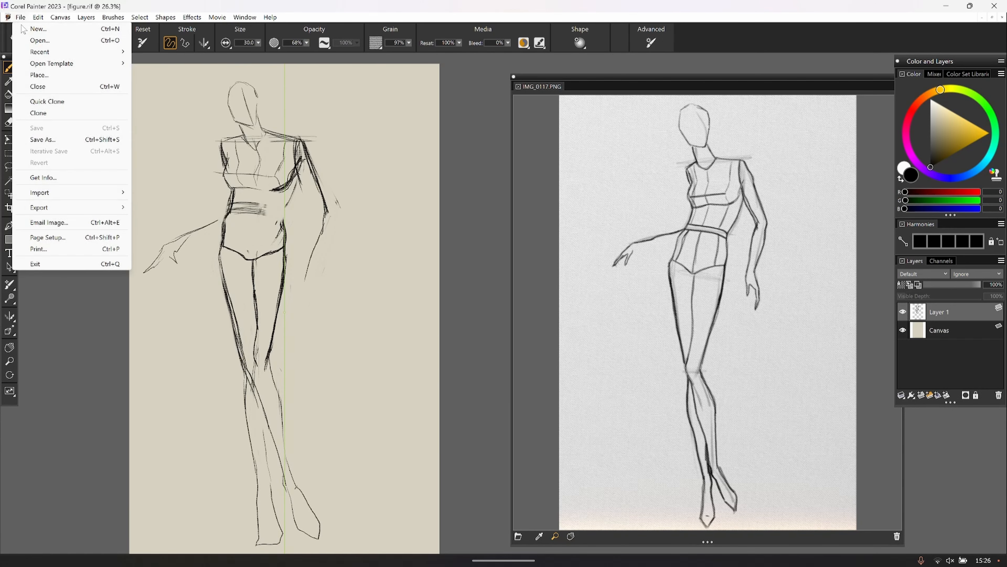
click(32, 87)
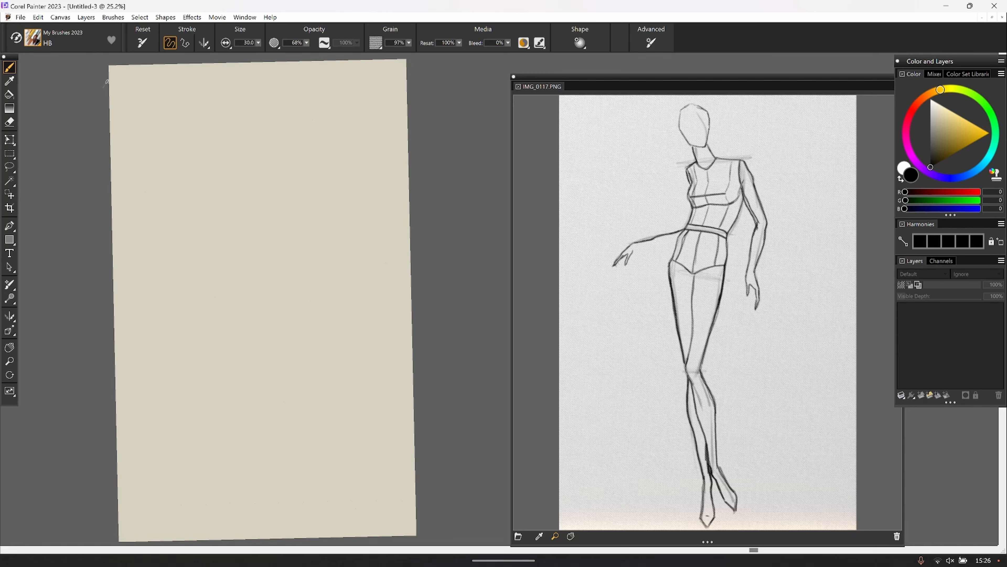
click(20, 17)
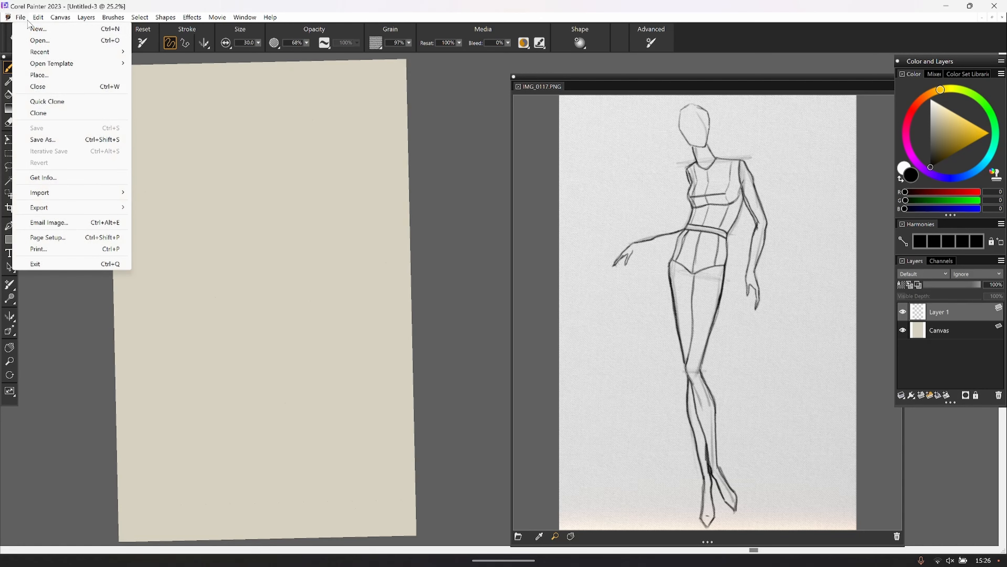
mouse_move(39, 54)
click(143, 50)
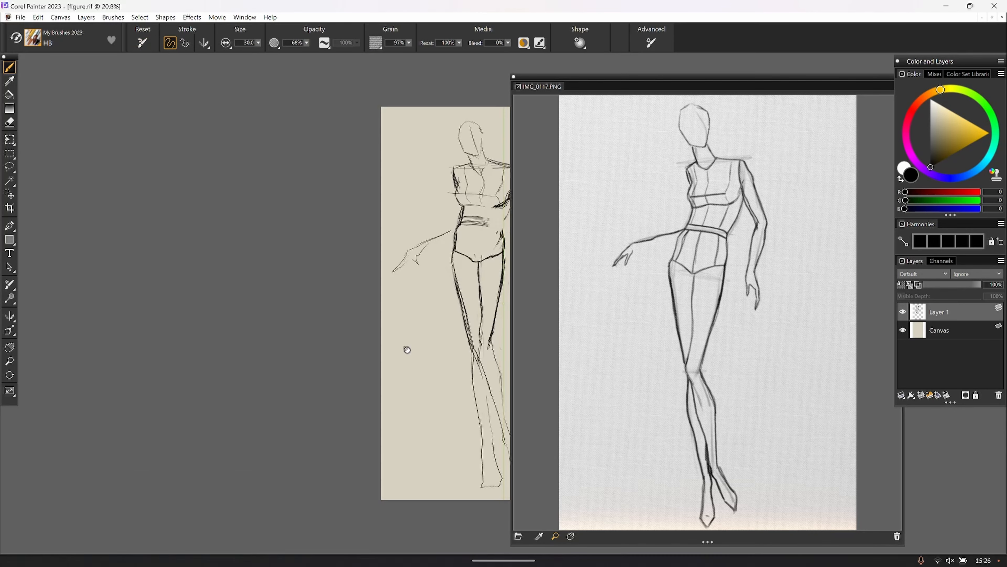
drag(408, 349, 166, 355)
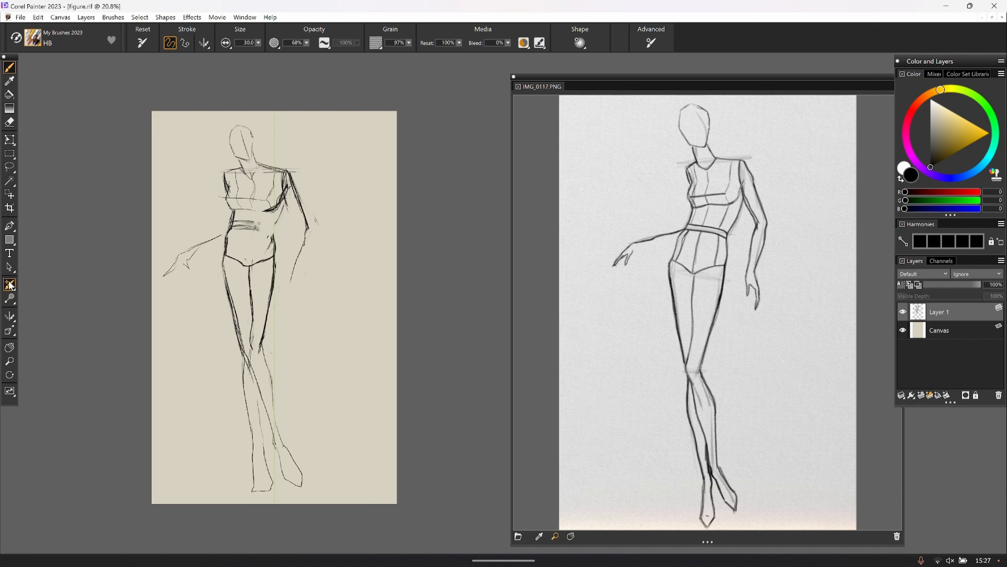
Look through the Mirror Painting, Kaleidoscope and Perspective Guides tools and the brush's stroke options for the symmetry settings
click(10, 317)
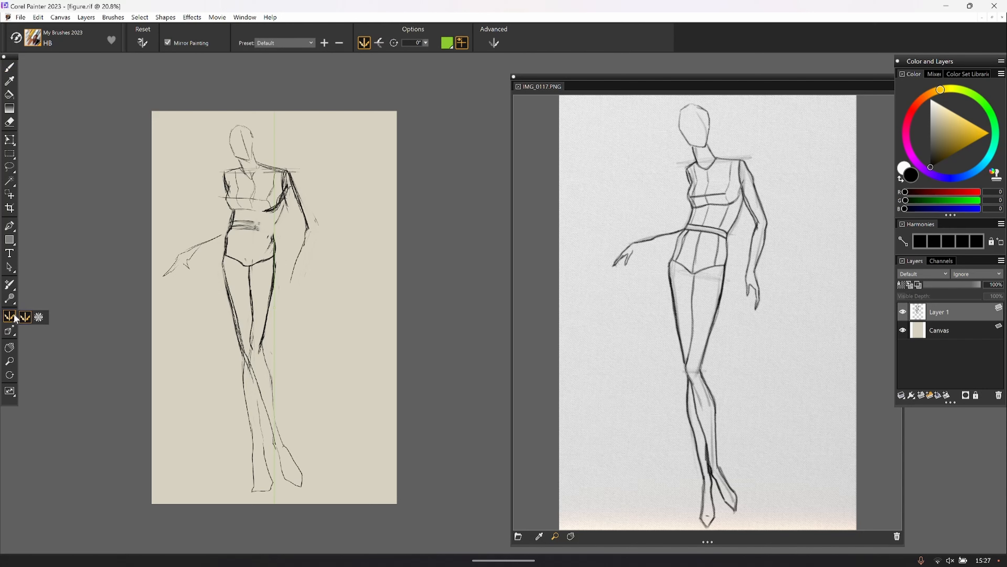
click(37, 318)
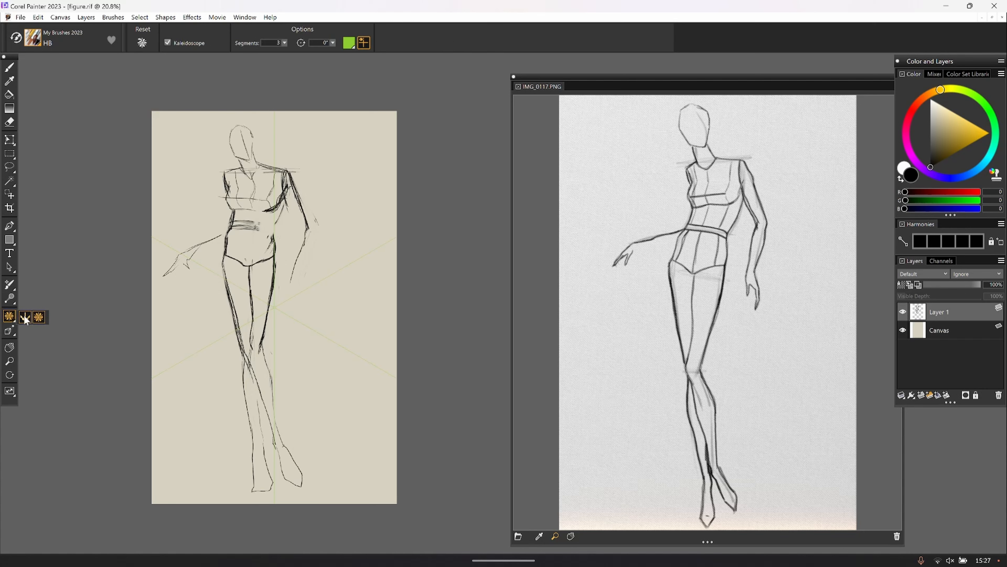
click(24, 317)
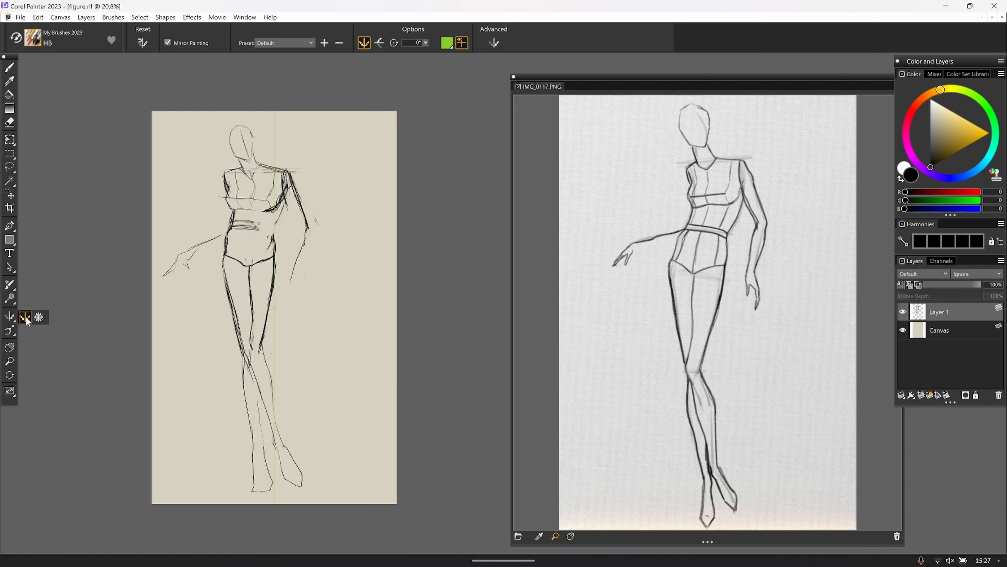
click(10, 330)
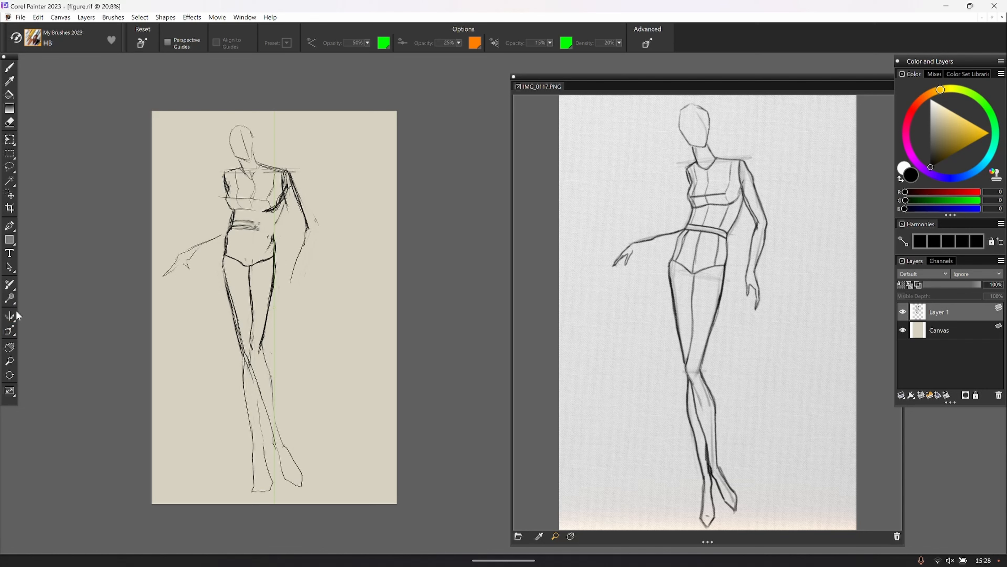
click(9, 316)
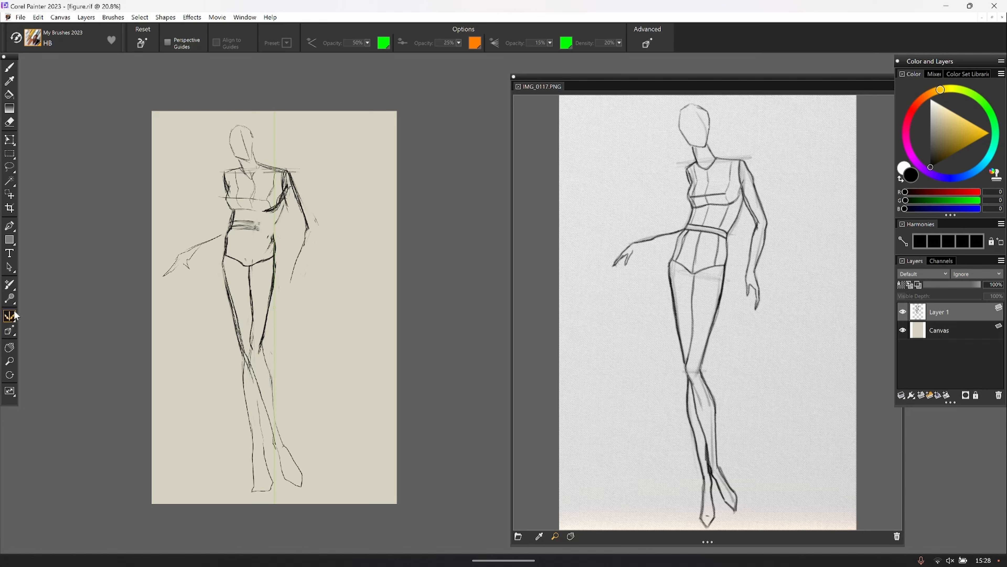
click(9, 68)
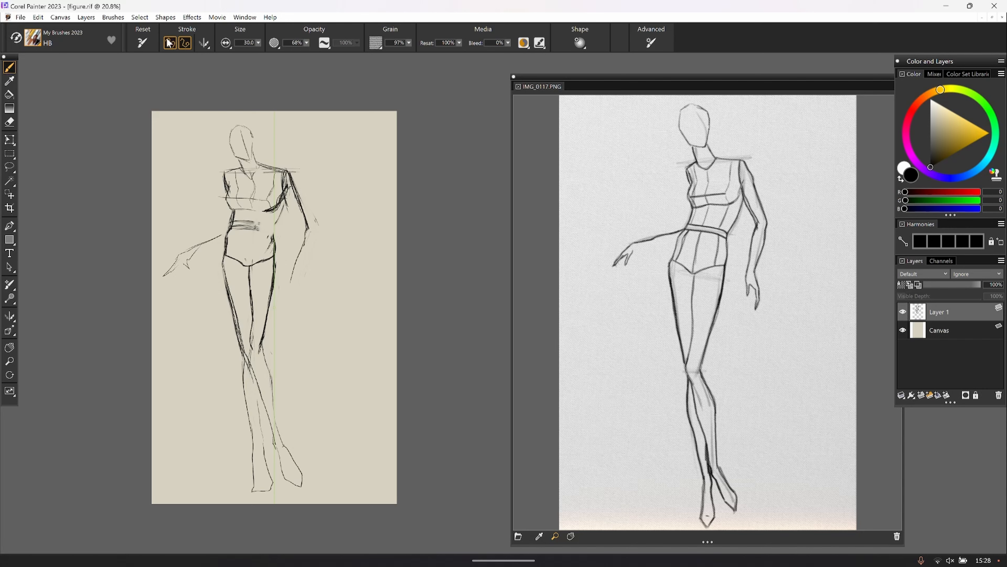
click(203, 42)
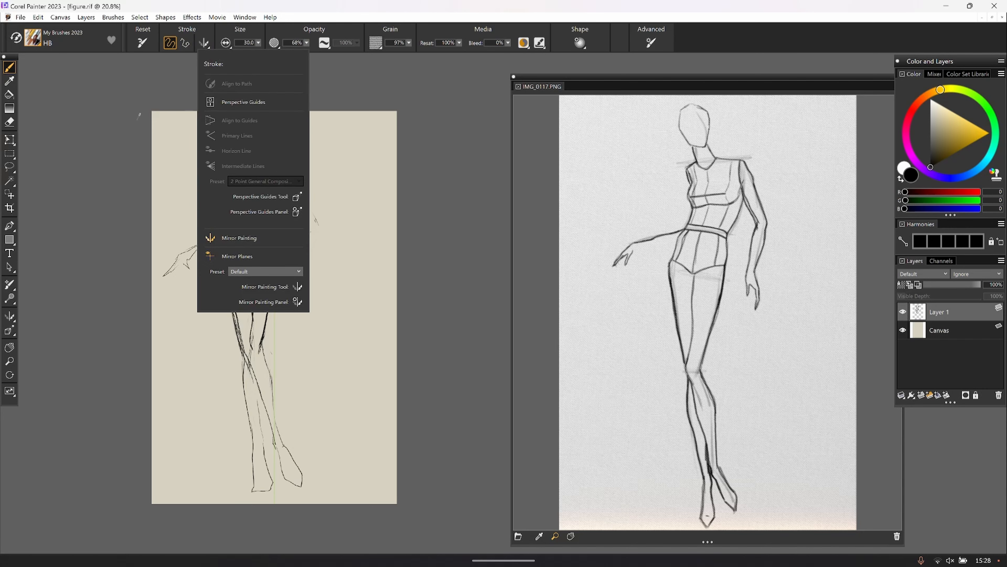
click(125, 154)
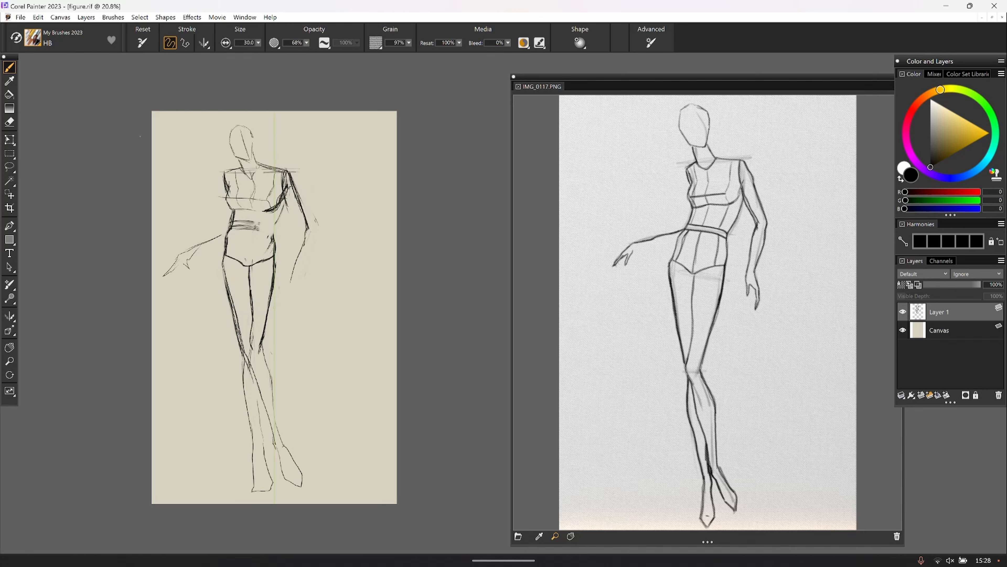
Test the mirroring with a wavy HB stroke beside the legs, undo it and maximize the application window
mouse_move(343, 350)
mouse_down()
mouse_move(330, 434)
mouse_move(351, 293)
mouse_up()
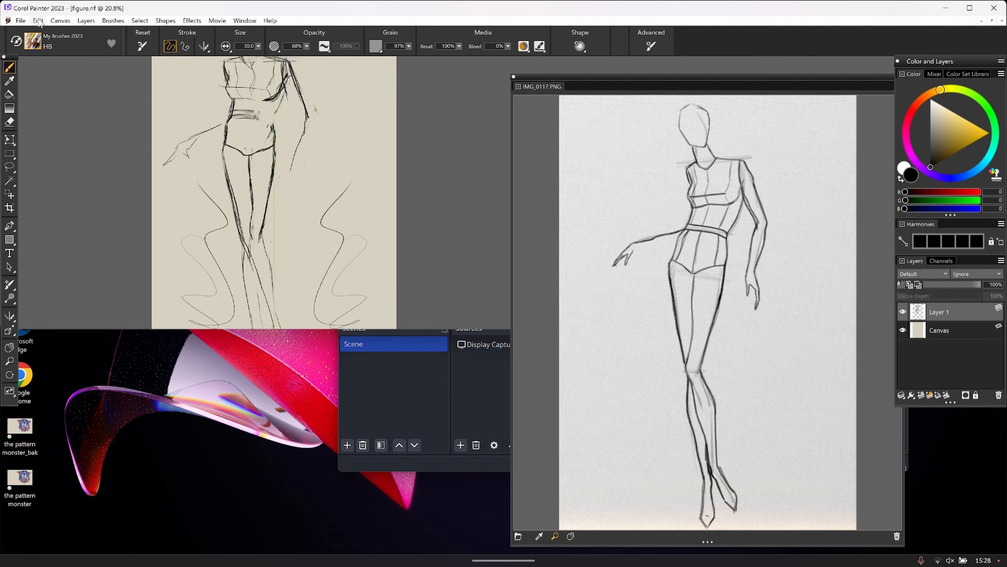
click(38, 20)
click(47, 32)
double_click(167, 5)
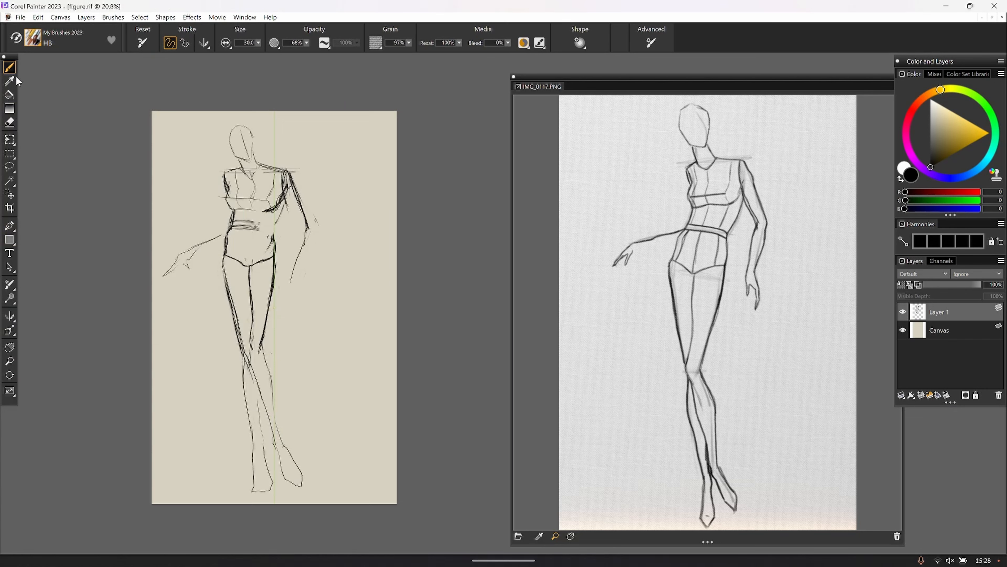
Open the Help Topics for Corel Painter and minimize the painting window to reach the help page
click(60, 17)
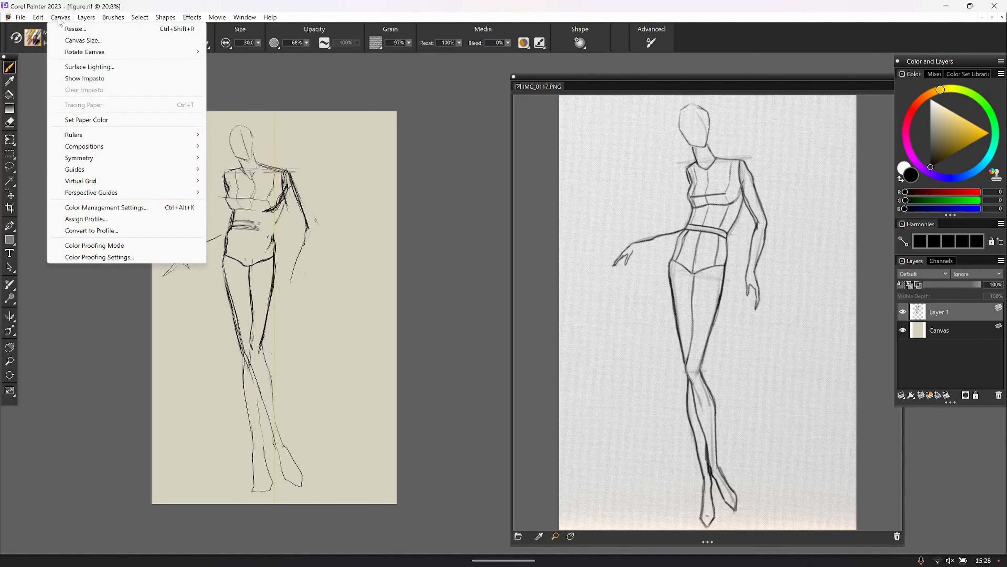
click(270, 17)
double_click(284, 6)
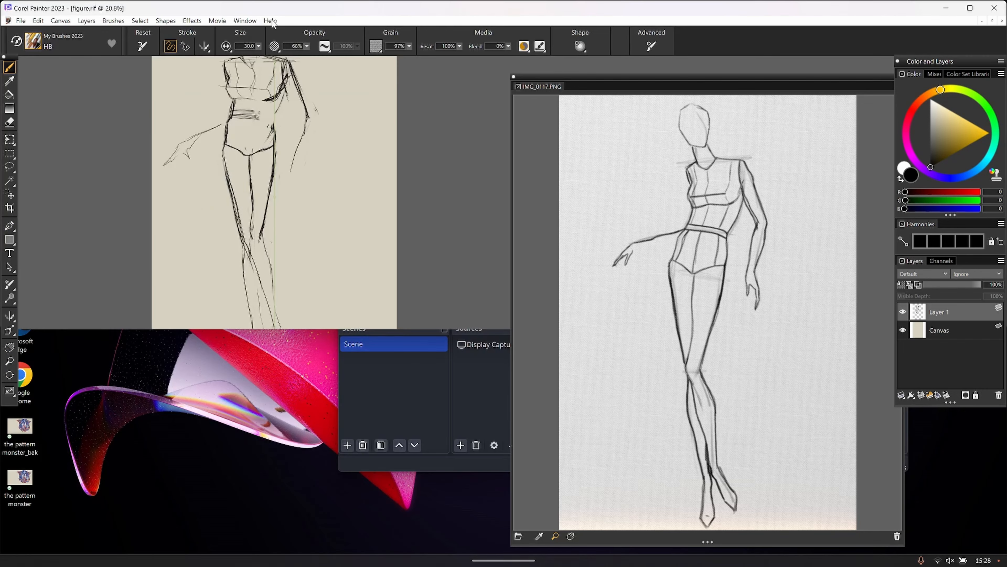
click(269, 19)
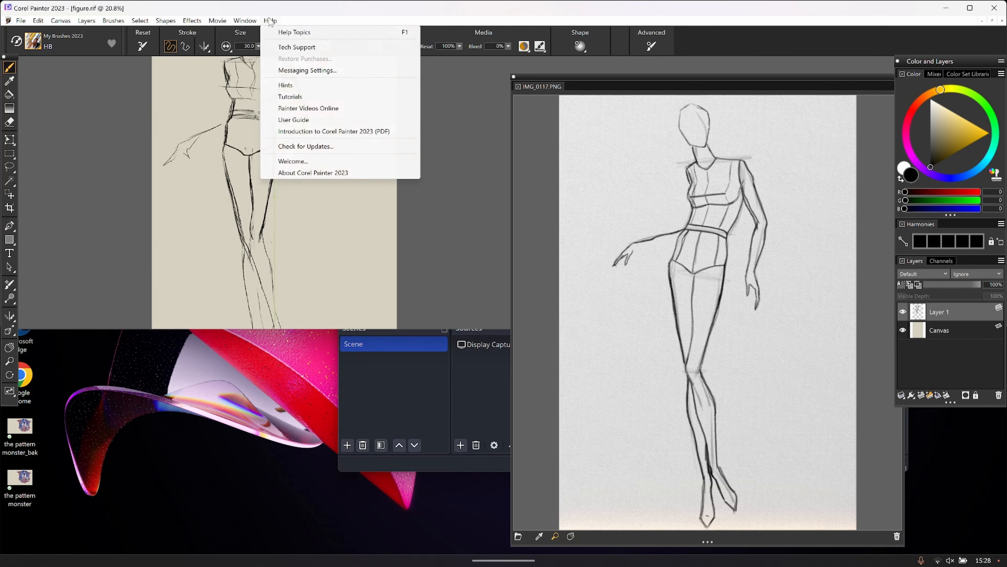
click(283, 33)
double_click(255, 5)
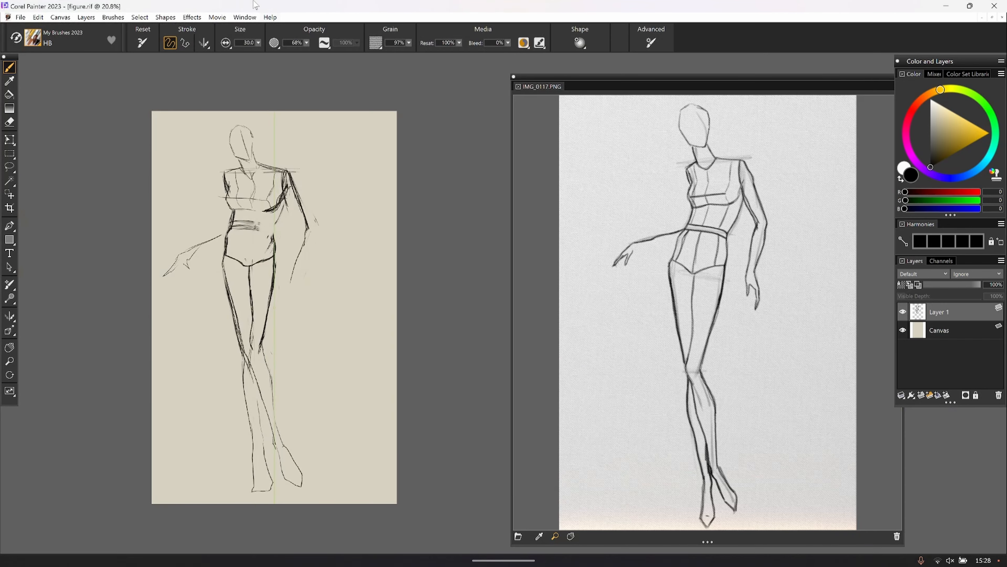
click(946, 6)
Search Corel Painter Help for "mirror painting" and read the topic Using the Mirror Painting mode
click(784, 145)
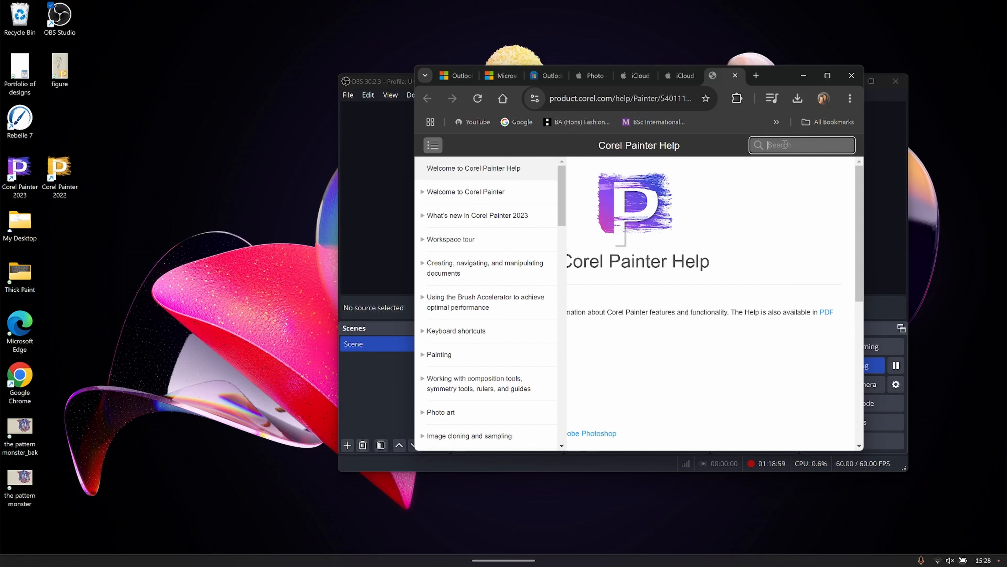
text(mi)
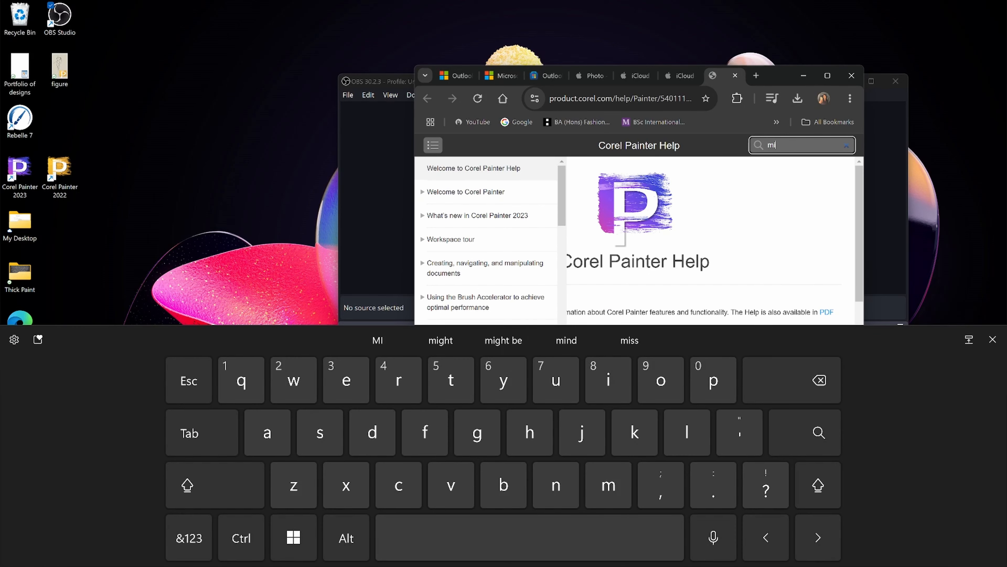
text(rror painting)
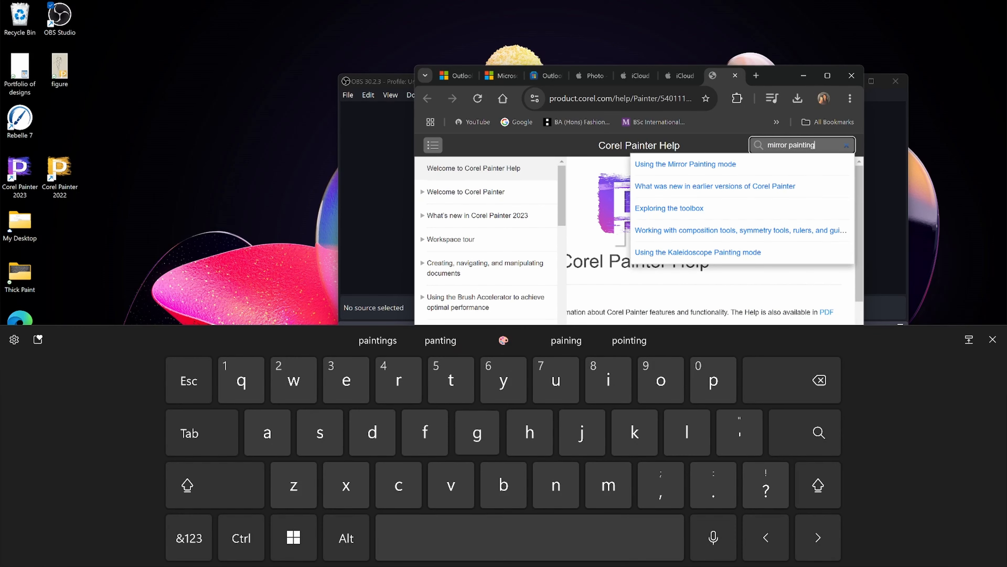
key(Return)
click(674, 162)
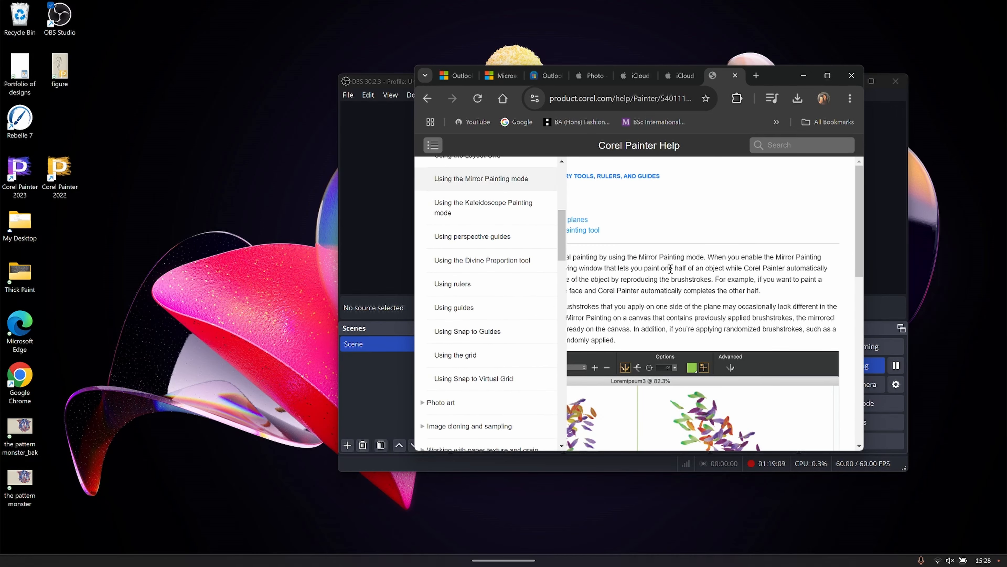
scroll(670, 269, down, 4)
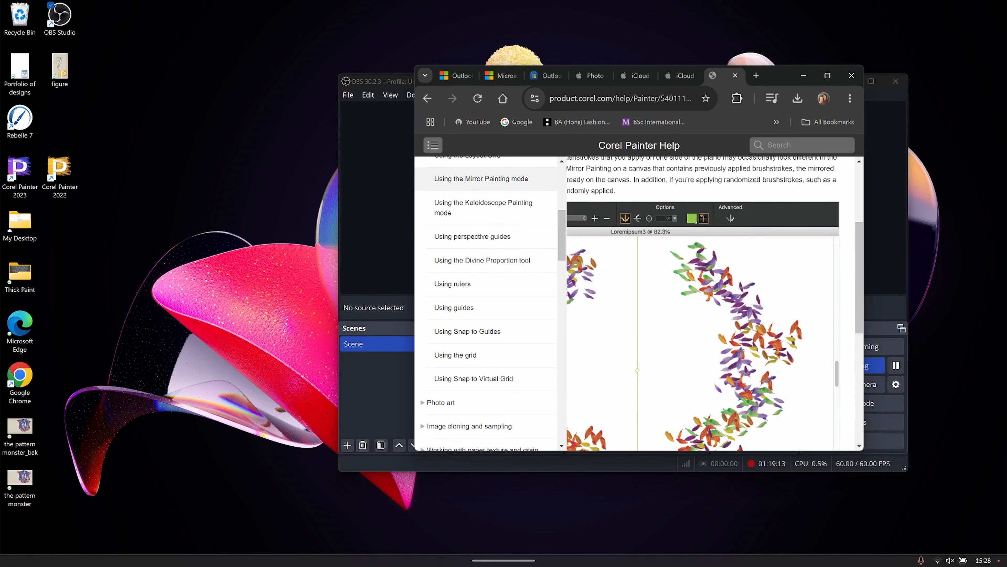
Switch back to Corel Painter, change Mirror Painting from the vertical to the horizontal plane and return to the Brush tool
mouse_move(486, 564)
click(572, 549)
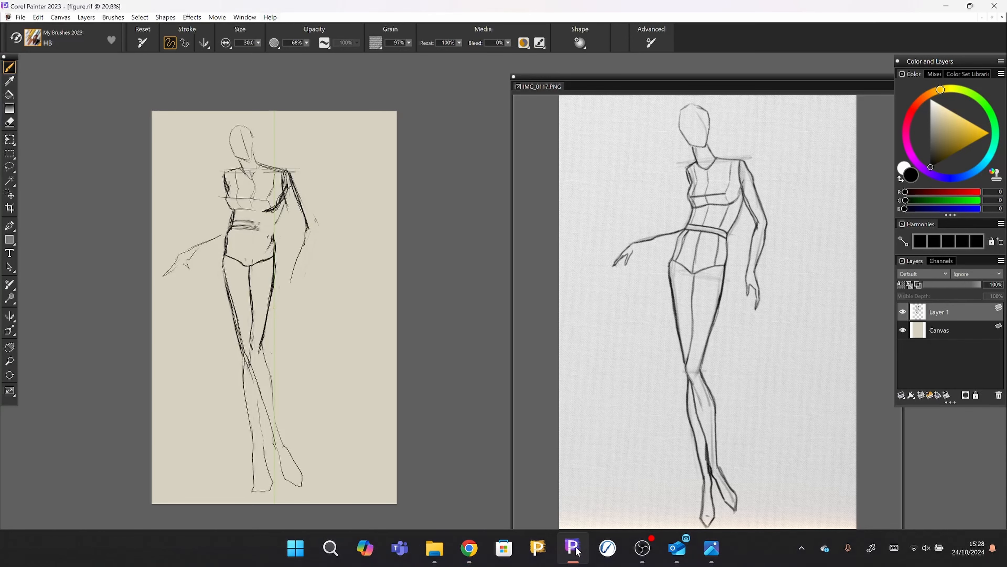
click(14, 315)
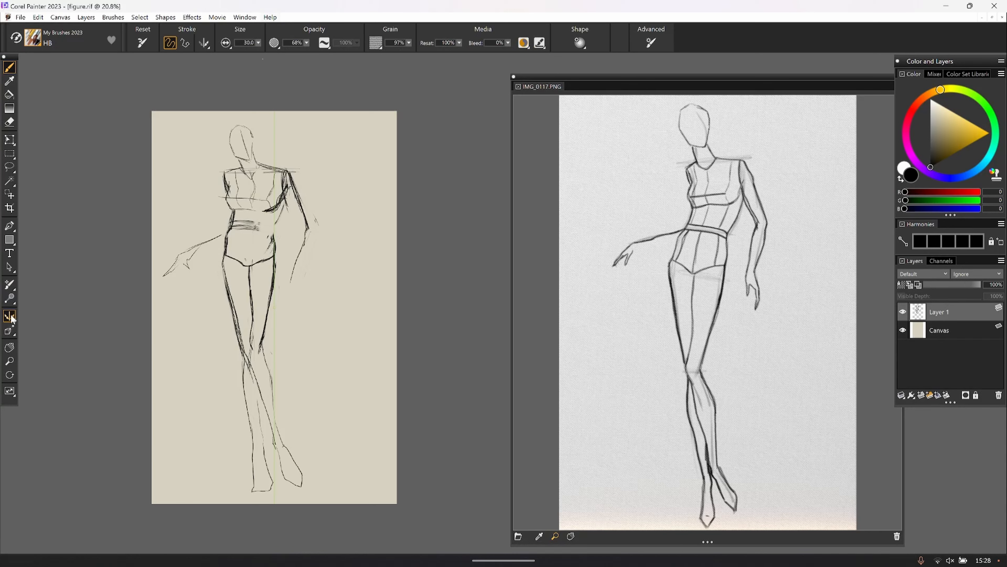
click(377, 43)
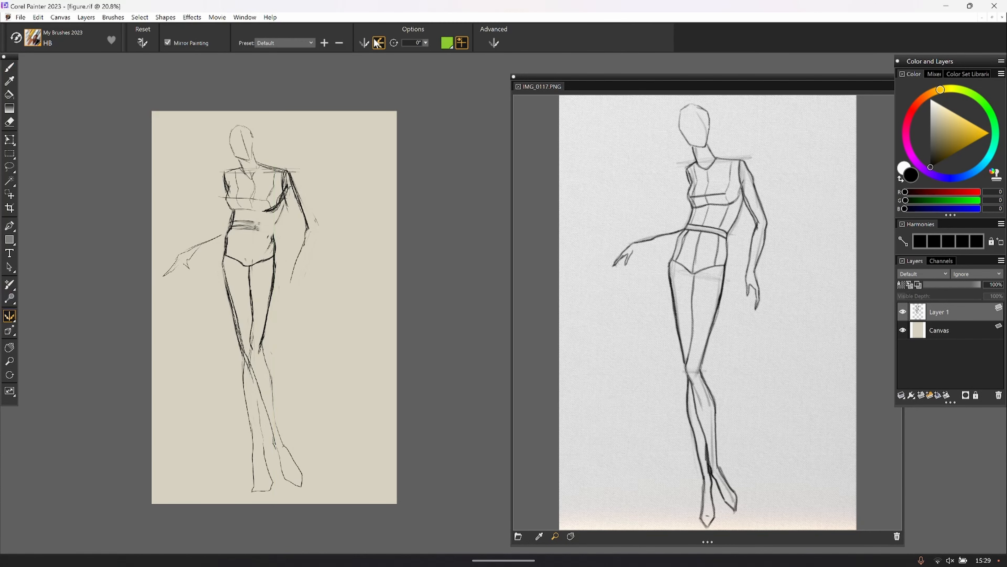
click(14, 68)
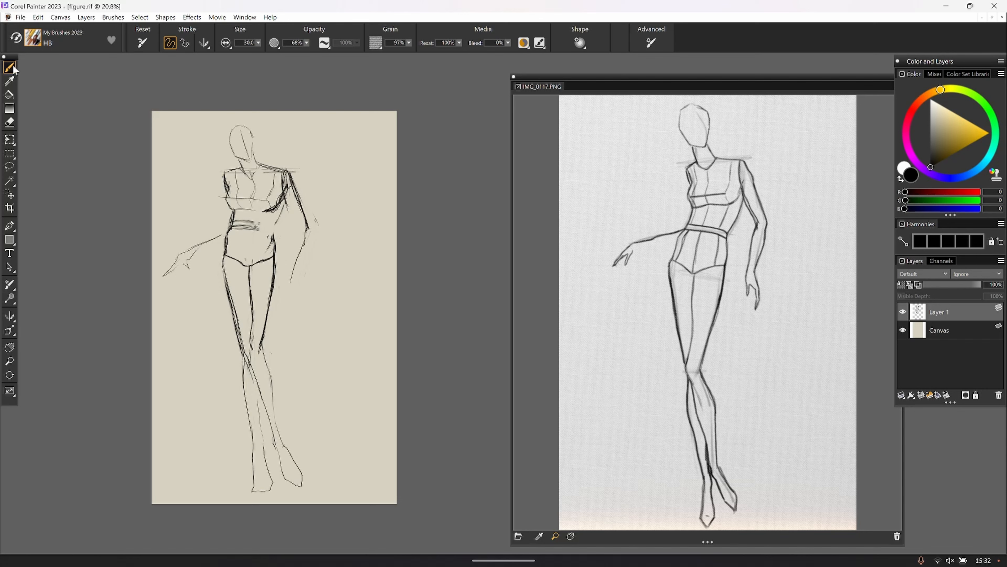
Lower Layer 1's opacity to 29% and add a new layer above it for the clean line work
scroll(274, 307, up, 2)
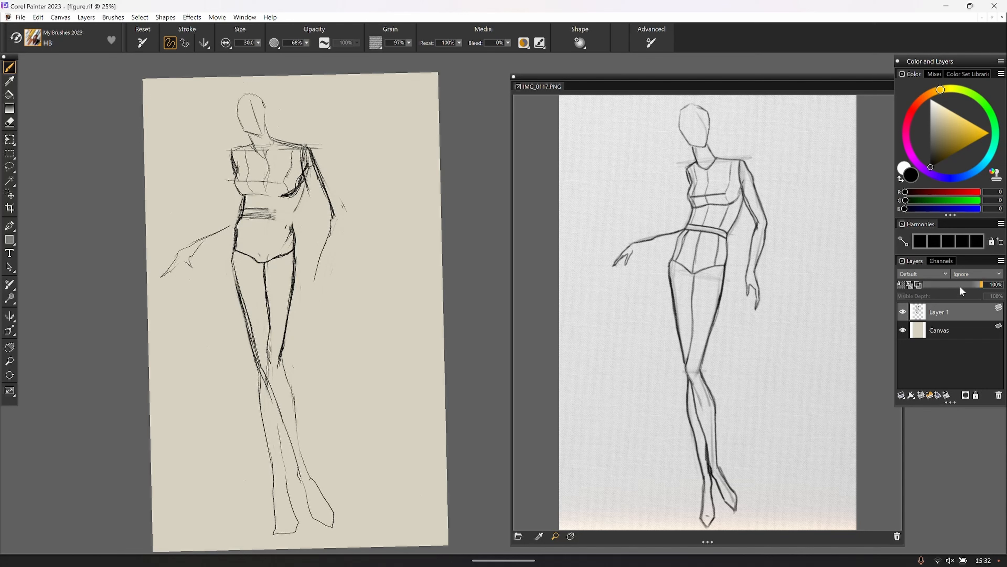
click(950, 285)
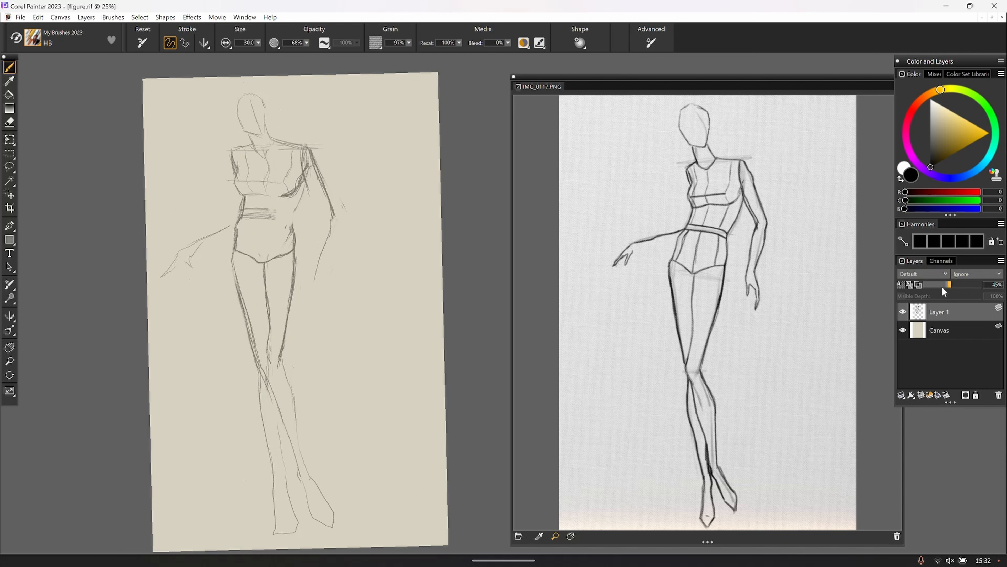
click(940, 284)
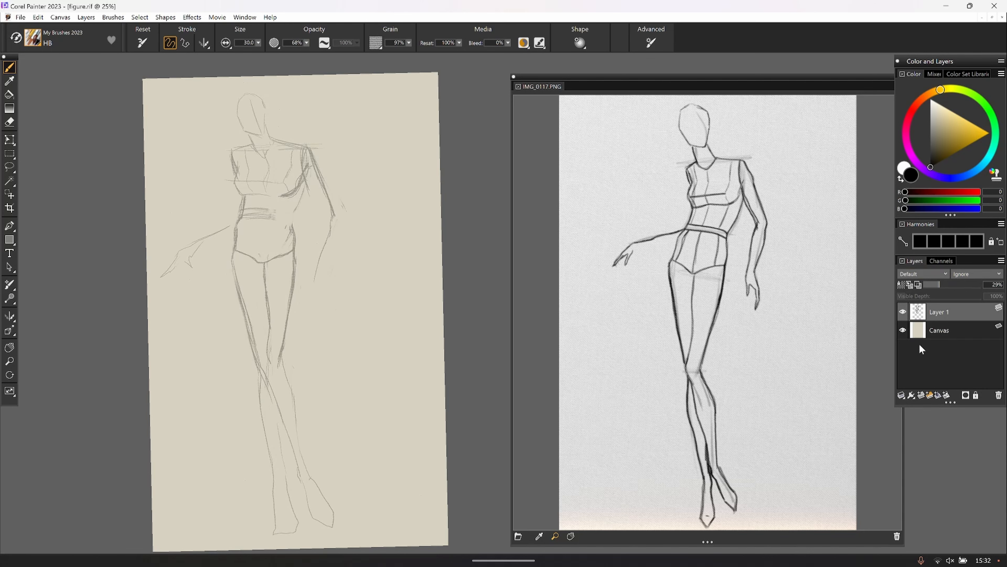
click(922, 396)
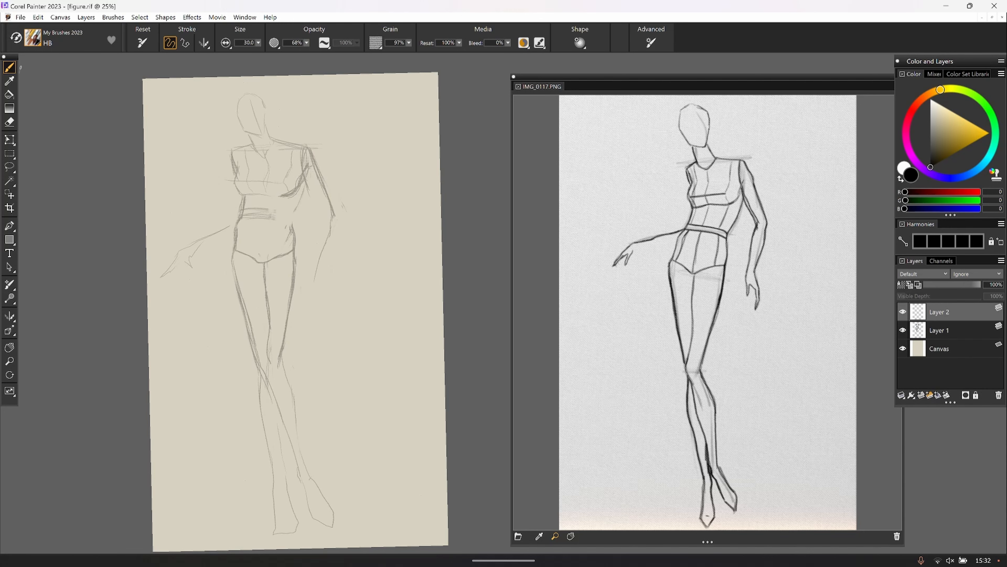
Set the HB brush size to 61.2 and outline the torso side from the armpit down to the waist on Layer 2
scroll(295, 311, up, 2)
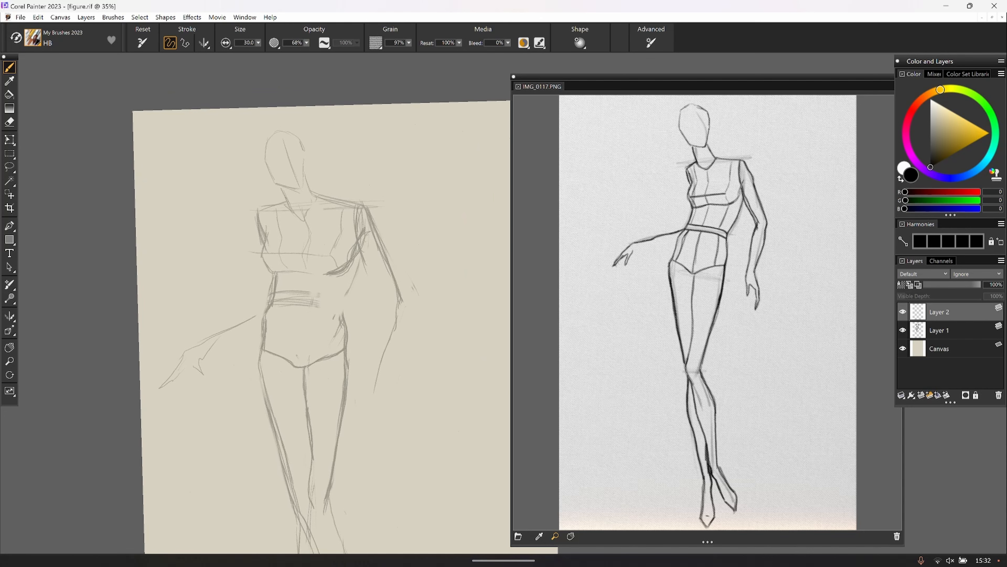
scroll(309, 309, down, 1)
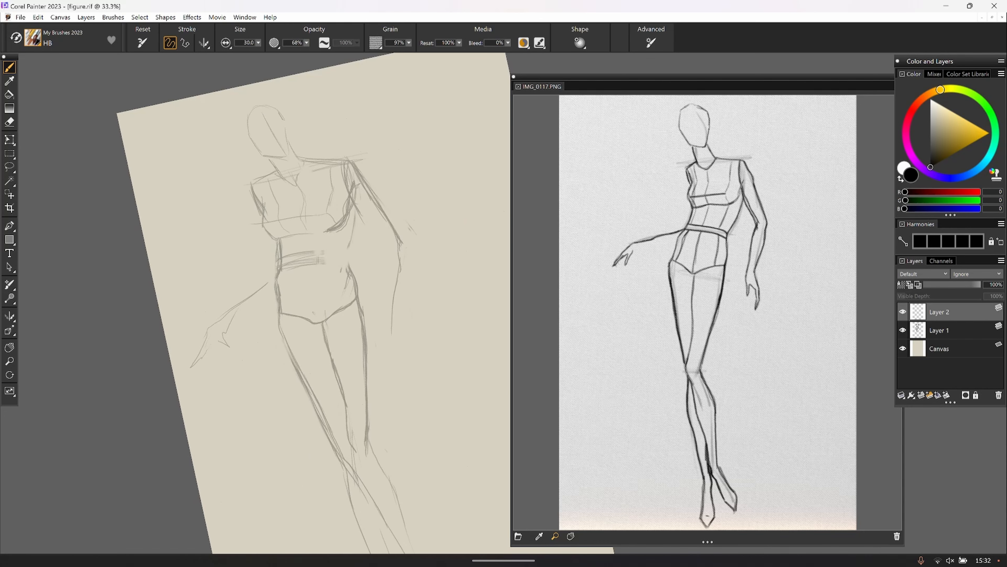
scroll(309, 309, down, 1)
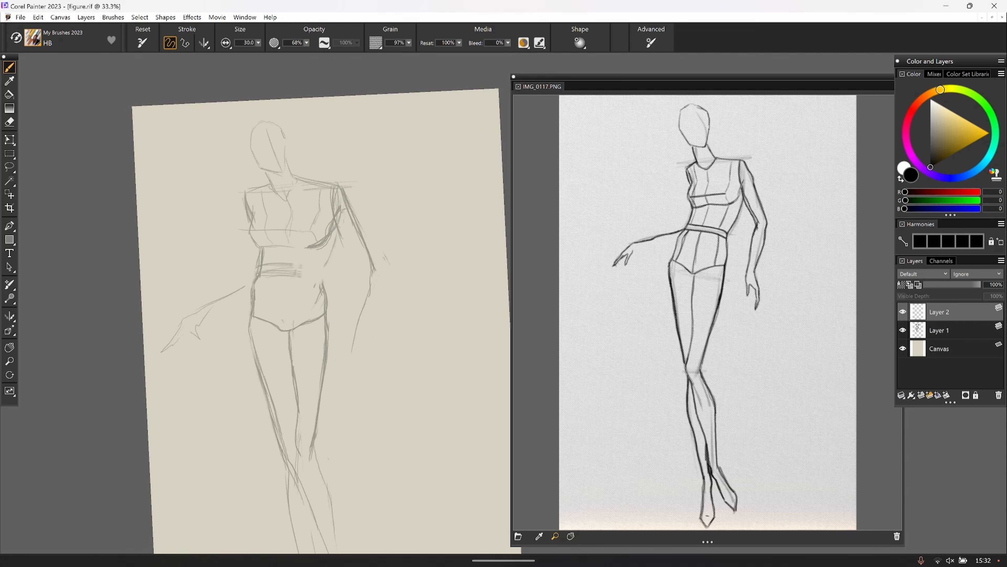
scroll(309, 309, down, 1)
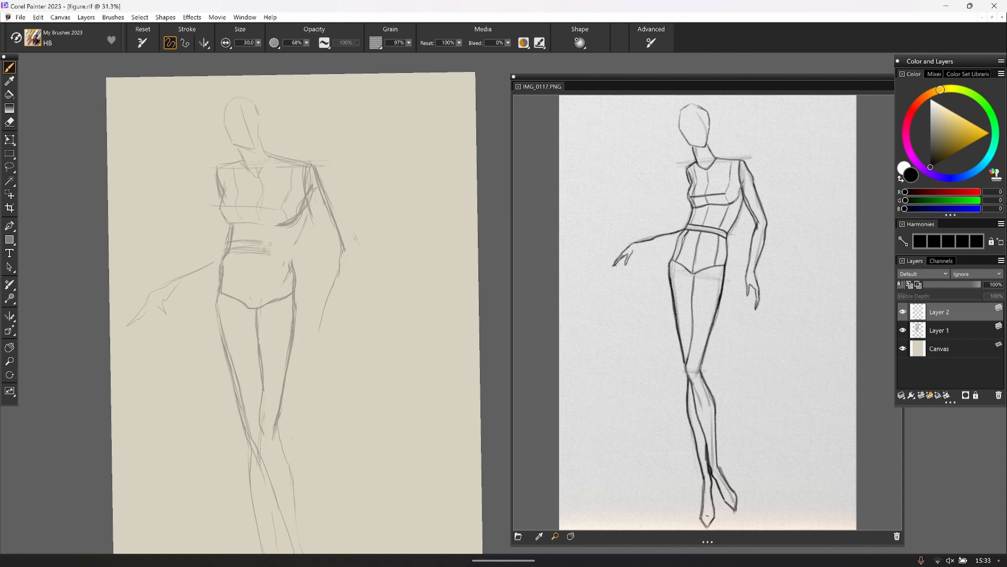
drag(258, 42, 248, 52)
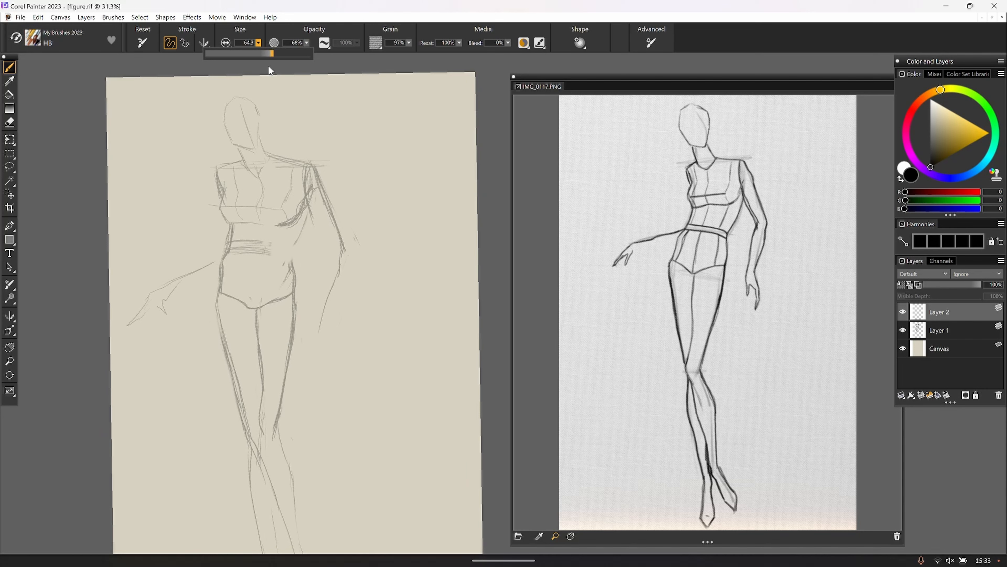
drag(268, 65, 268, 66)
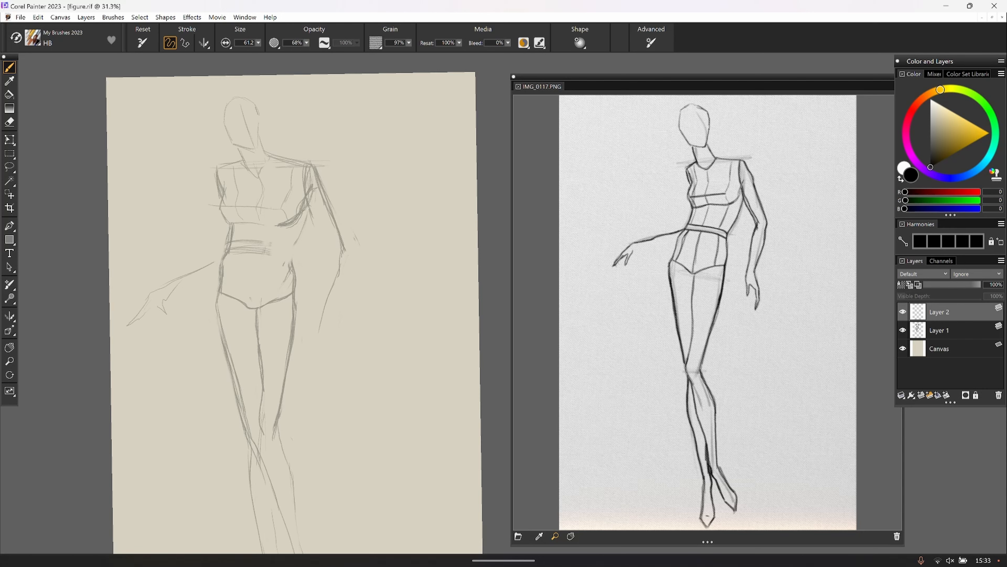
drag(306, 212, 289, 251)
drag(303, 227, 294, 242)
Thin the torso side line with the Eraser and outline the hip from the waist down to the upper thigh
click(9, 121)
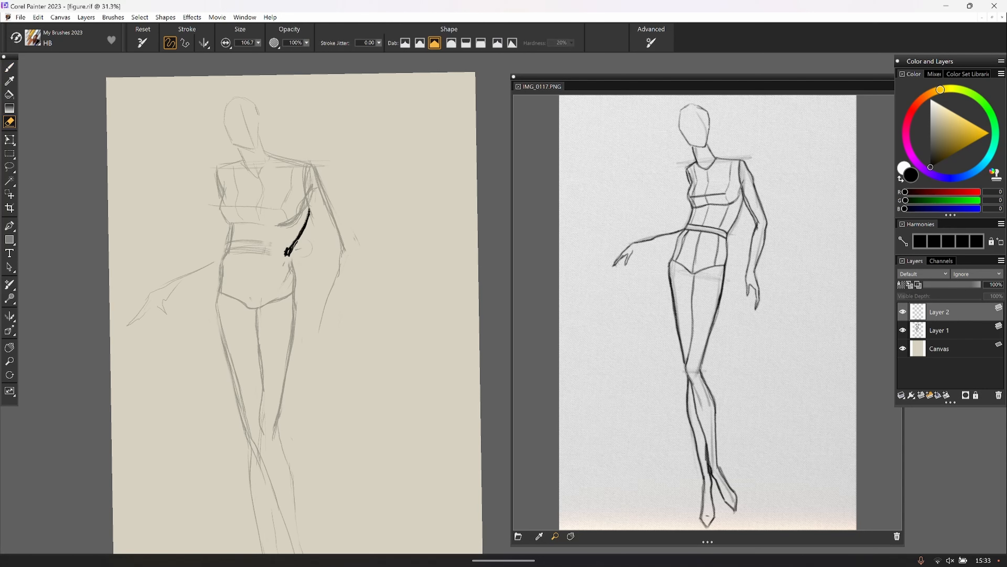
drag(296, 247, 290, 255)
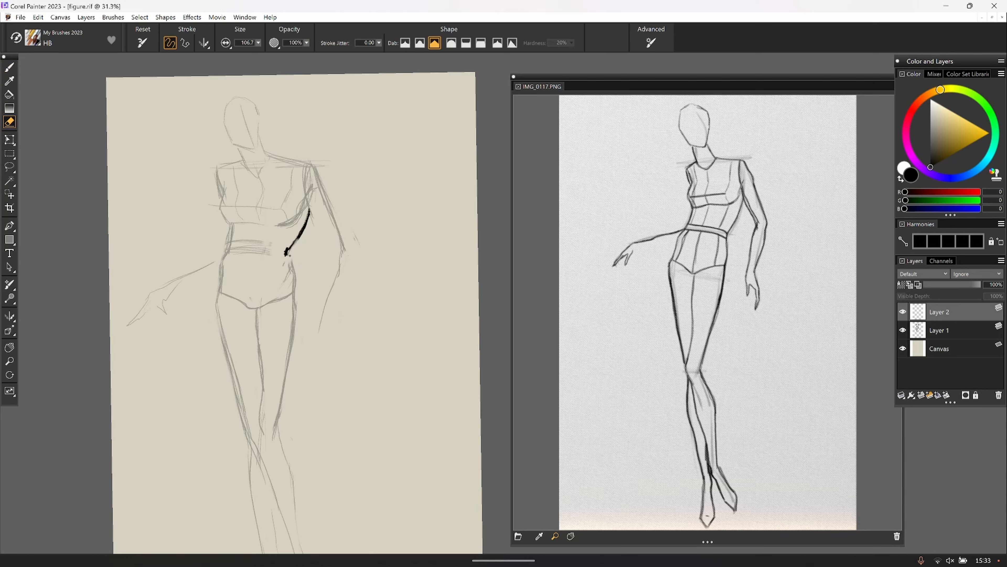
click(10, 68)
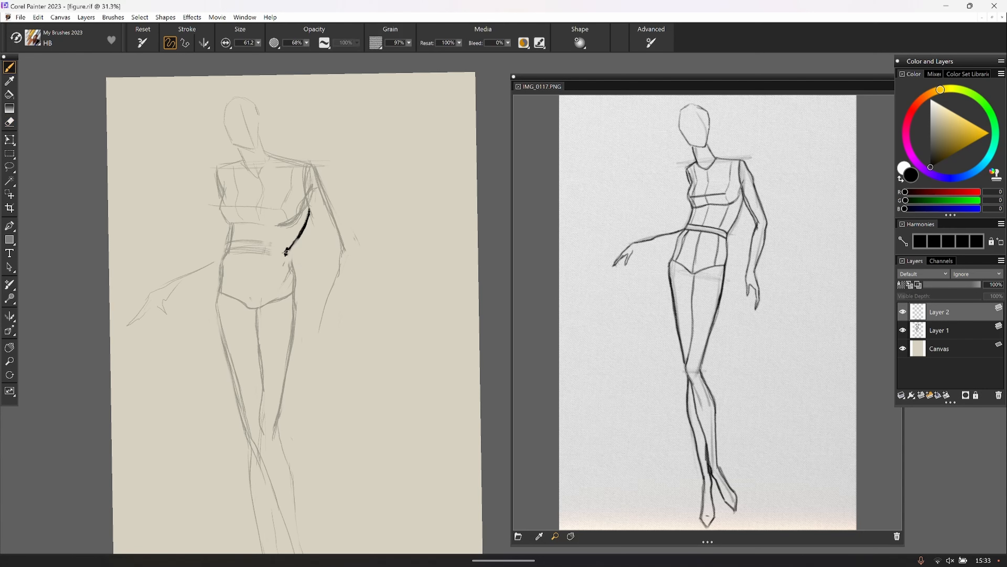
mouse_move(287, 252)
mouse_down()
mouse_move(291, 339)
mouse_move(296, 354)
mouse_move(316, 344)
mouse_up()
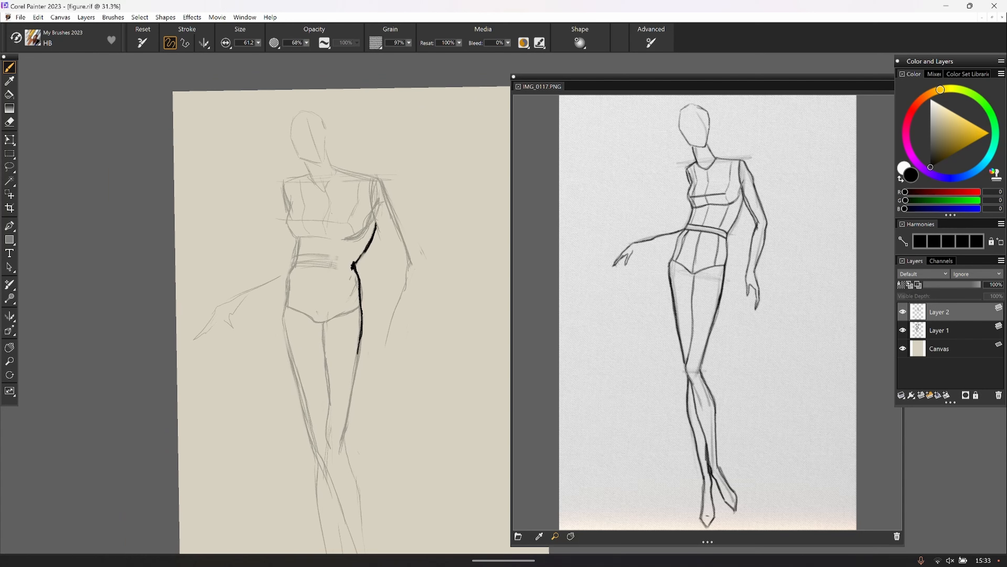
mouse_move(361, 254)
mouse_down()
mouse_move(375, 225)
mouse_move(366, 245)
mouse_up()
click(10, 122)
drag(375, 232, 362, 259)
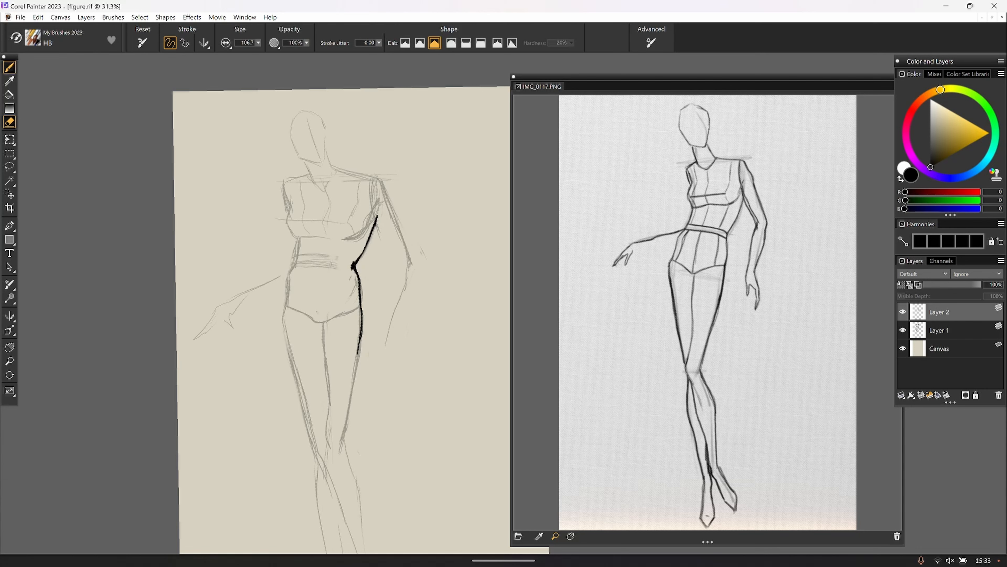
click(9, 68)
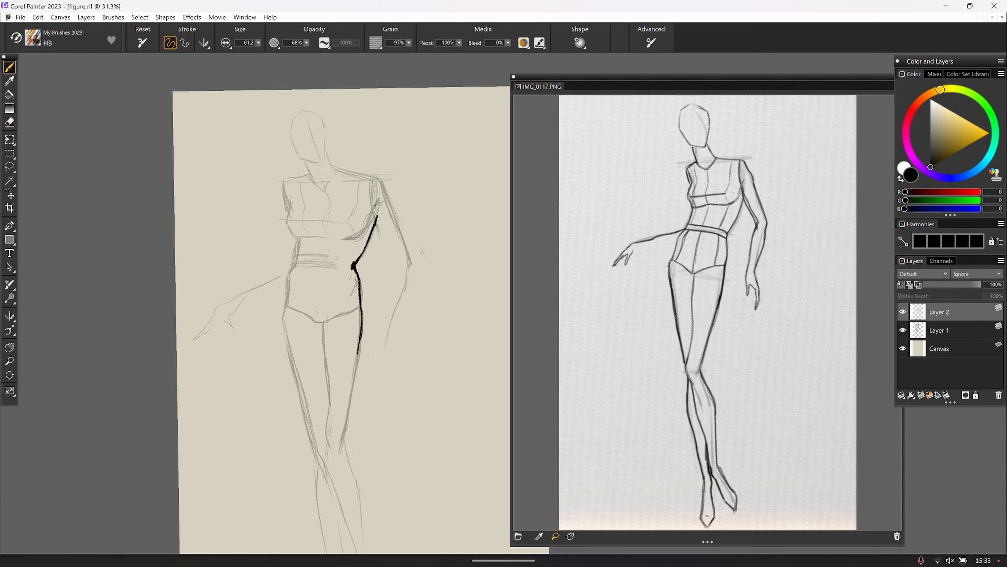
Outline the bust, V-shaped neckline and shoulder slope, and add the horizontal and vertical bodice guide lines
drag(380, 202, 351, 241)
mouse_move(316, 234)
mouse_down()
mouse_move(354, 241)
mouse_move(365, 227)
mouse_move(322, 235)
mouse_move(347, 240)
mouse_move(357, 238)
mouse_move(299, 235)
mouse_move(319, 233)
mouse_move(289, 225)
mouse_move(299, 234)
mouse_up()
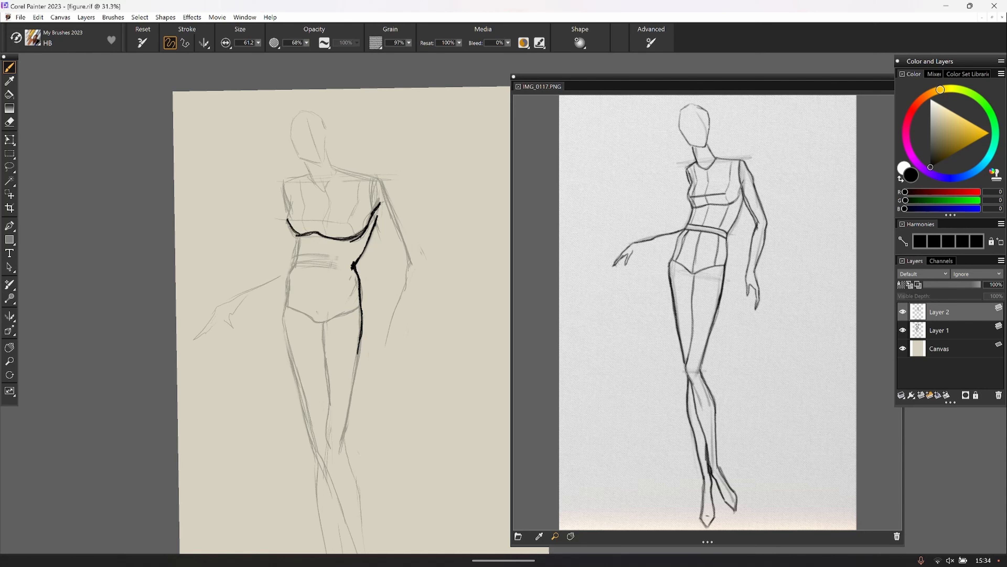
drag(288, 185, 289, 213)
mouse_move(294, 221)
mouse_down()
mouse_move(346, 219)
mouse_move(296, 219)
mouse_move(345, 220)
mouse_move(354, 232)
mouse_move(358, 177)
mouse_move(334, 169)
mouse_move(324, 148)
mouse_move(311, 178)
mouse_move(303, 161)
mouse_move(326, 191)
mouse_up()
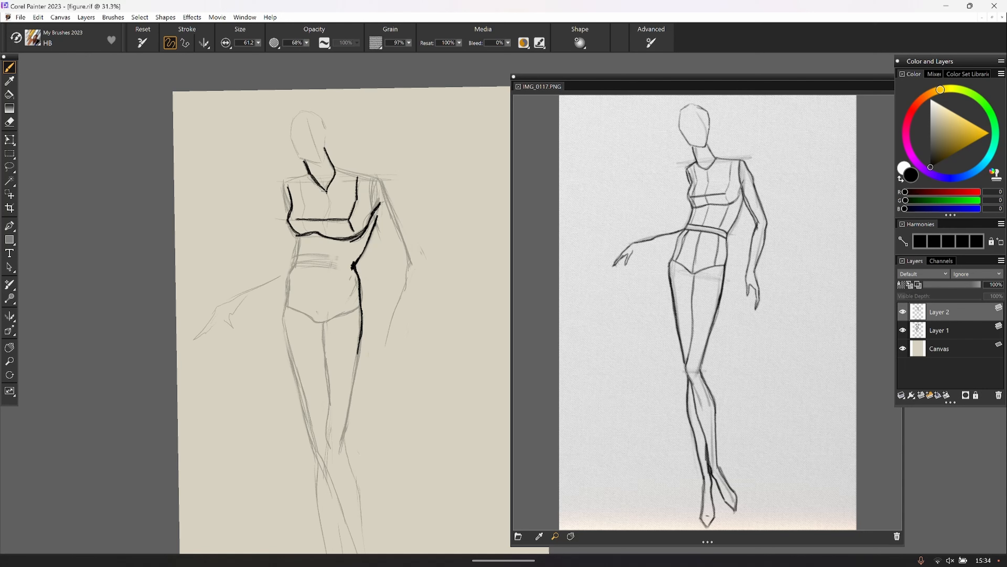
drag(327, 195, 328, 218)
mouse_move(326, 191)
mouse_down()
mouse_move(326, 239)
mouse_move(329, 210)
mouse_move(301, 216)
mouse_up()
mouse_move(339, 168)
mouse_down()
mouse_move(378, 178)
mouse_move(363, 174)
mouse_up()
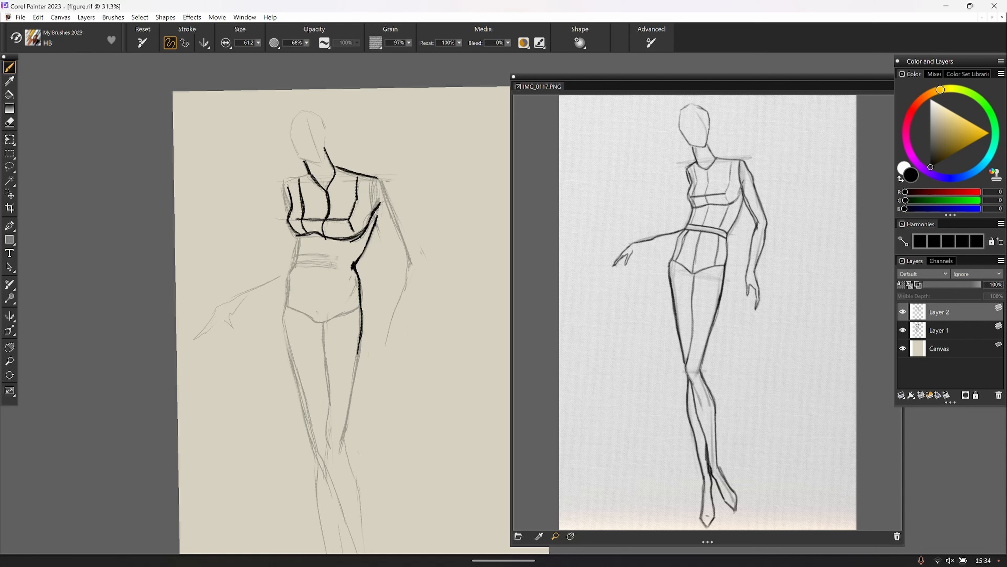
Draw the hanging arm's outer contour and its hand, undoing and redrawing the last hand stroke
mouse_move(372, 191)
mouse_down()
mouse_move(374, 219)
mouse_move(373, 195)
mouse_move(371, 211)
mouse_move(387, 193)
mouse_move(398, 219)
mouse_up()
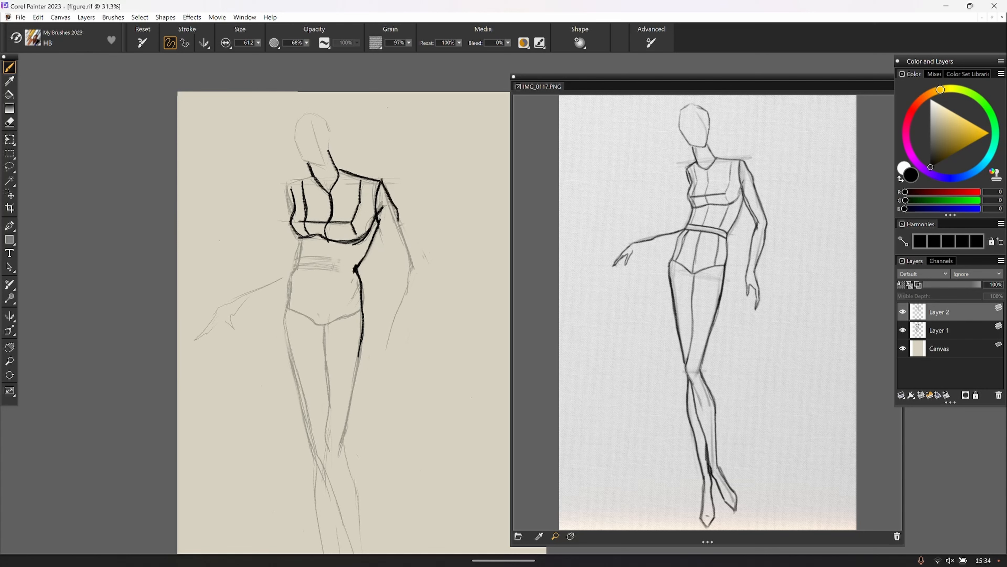
drag(398, 220, 415, 262)
mouse_move(397, 217)
mouse_down()
mouse_move(415, 261)
mouse_move(389, 392)
mouse_move(381, 333)
mouse_up()
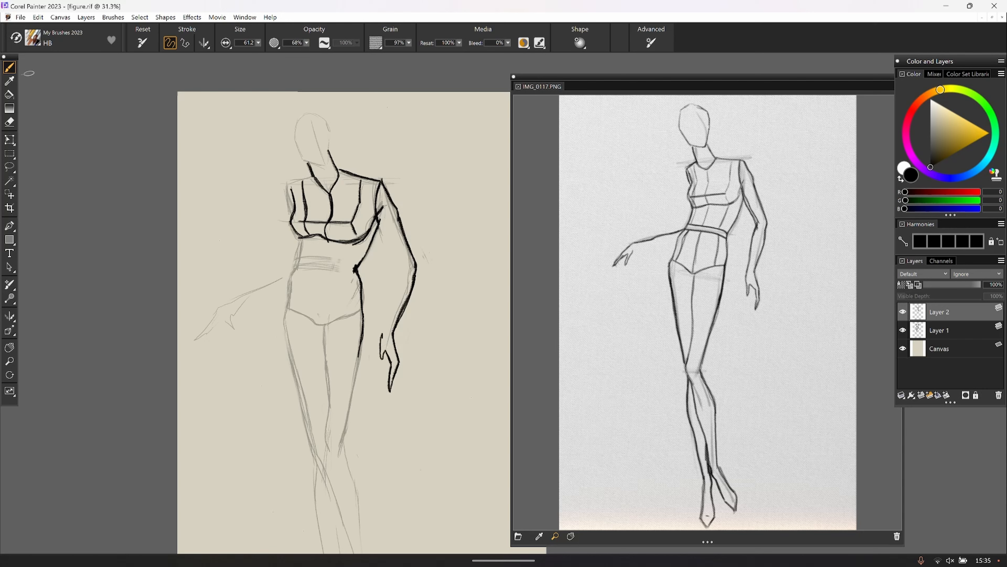
click(38, 18)
click(49, 30)
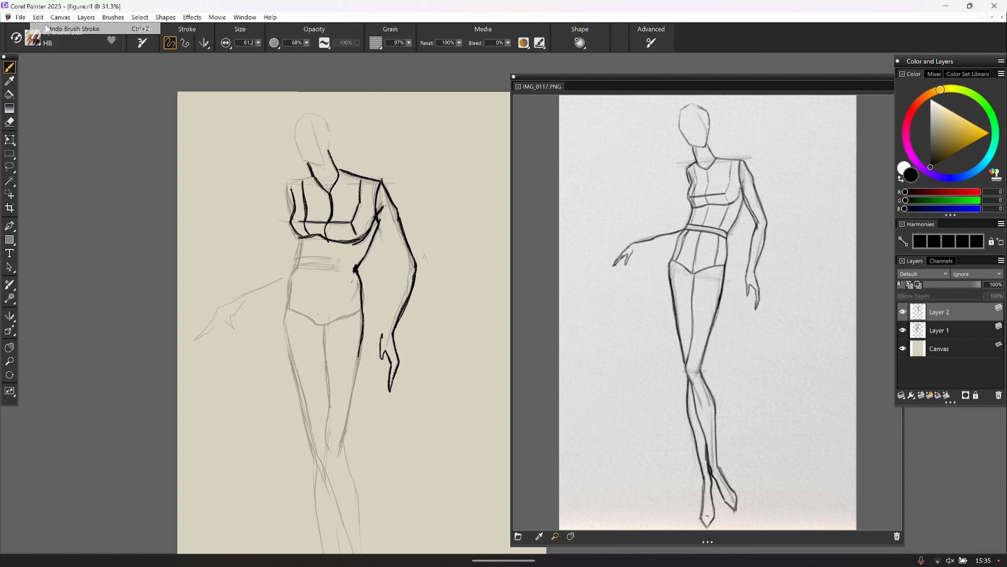
drag(384, 366, 383, 334)
Draw the hanging arm's inner contour from armpit to wrist, and outline the opposite shoulder and armhole
scroll(344, 322, down, 2)
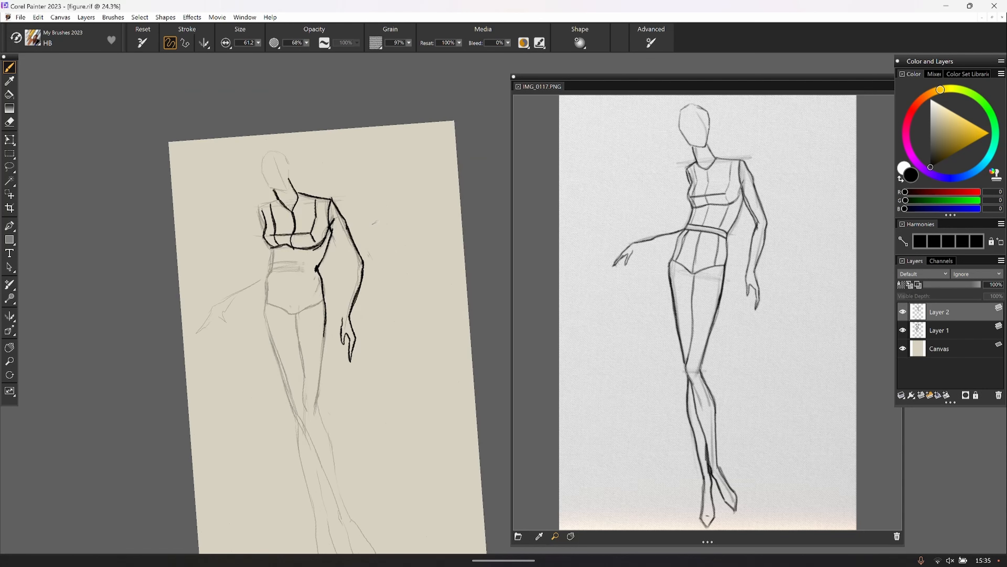
scroll(297, 303, up, 4)
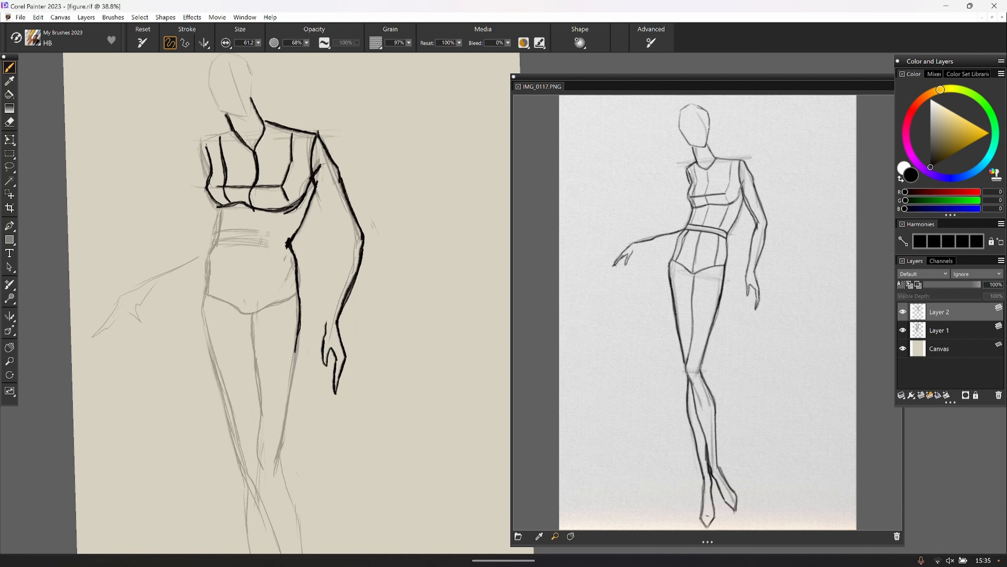
drag(313, 177, 345, 232)
mouse_move(345, 232)
mouse_down()
mouse_move(315, 179)
mouse_move(346, 236)
mouse_up()
mouse_move(316, 188)
mouse_down()
mouse_move(348, 240)
mouse_move(335, 294)
mouse_up()
drag(344, 244, 323, 327)
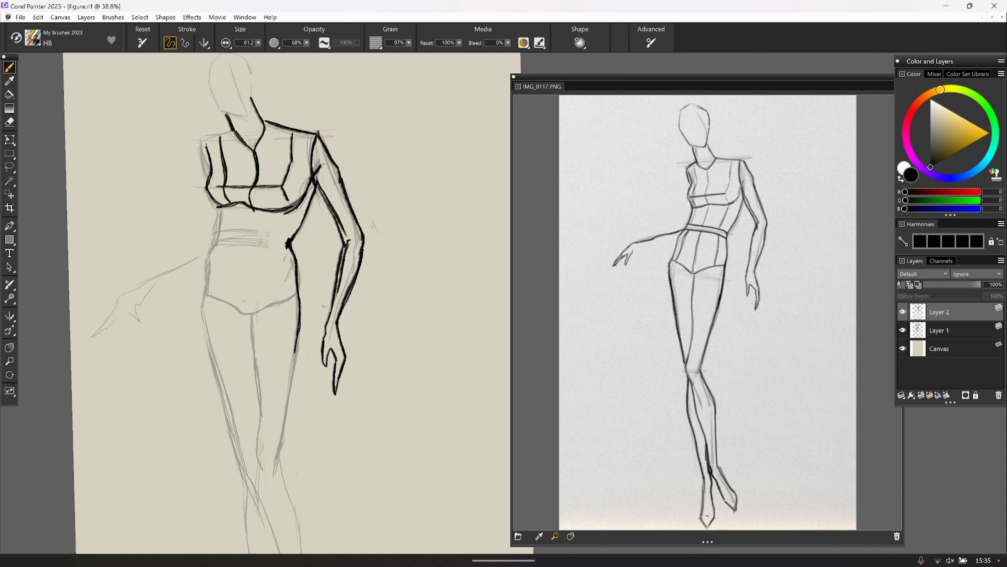
drag(343, 245, 336, 261)
drag(231, 132, 206, 146)
drag(205, 148, 210, 180)
Erase the wavy underbust line and redraw it as a smoother curve with the HB brush
click(9, 122)
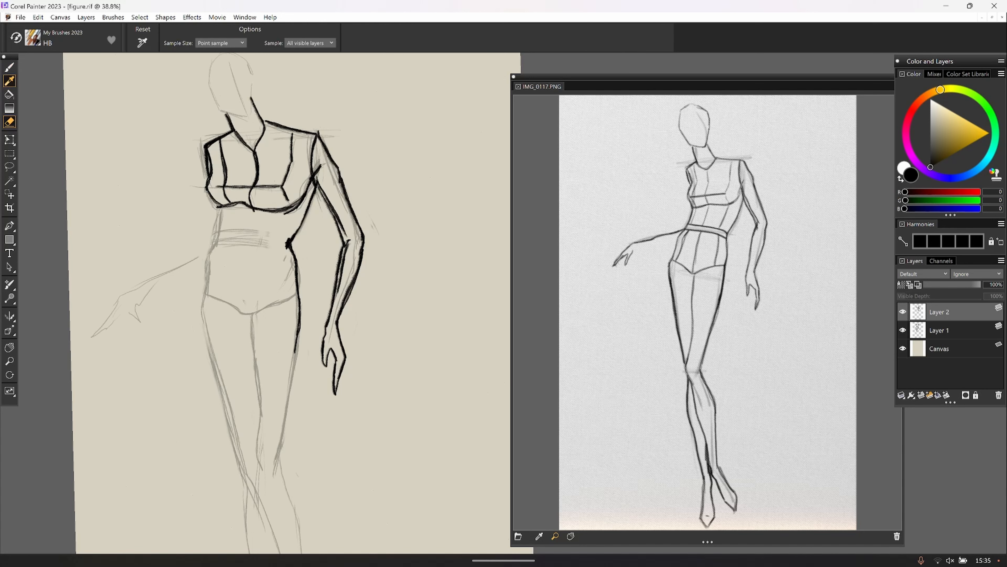
mouse_move(240, 203)
mouse_down()
mouse_move(264, 210)
mouse_move(221, 205)
mouse_move(300, 201)
mouse_up()
click(10, 68)
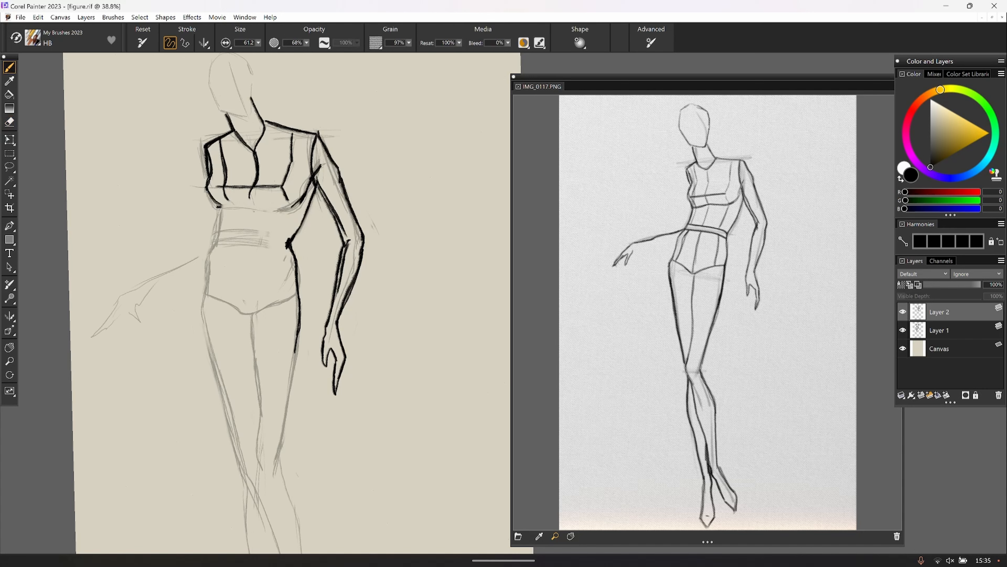
mouse_move(300, 199)
mouse_down()
mouse_move(269, 212)
mouse_move(221, 206)
mouse_up()
Extend the bodice panel lines below the bust, draw a double-lined waistband and close the remaining torso side
drag(286, 210, 274, 238)
drag(248, 187, 255, 205)
mouse_move(255, 169)
mouse_down()
mouse_move(251, 234)
mouse_move(230, 233)
mouse_up()
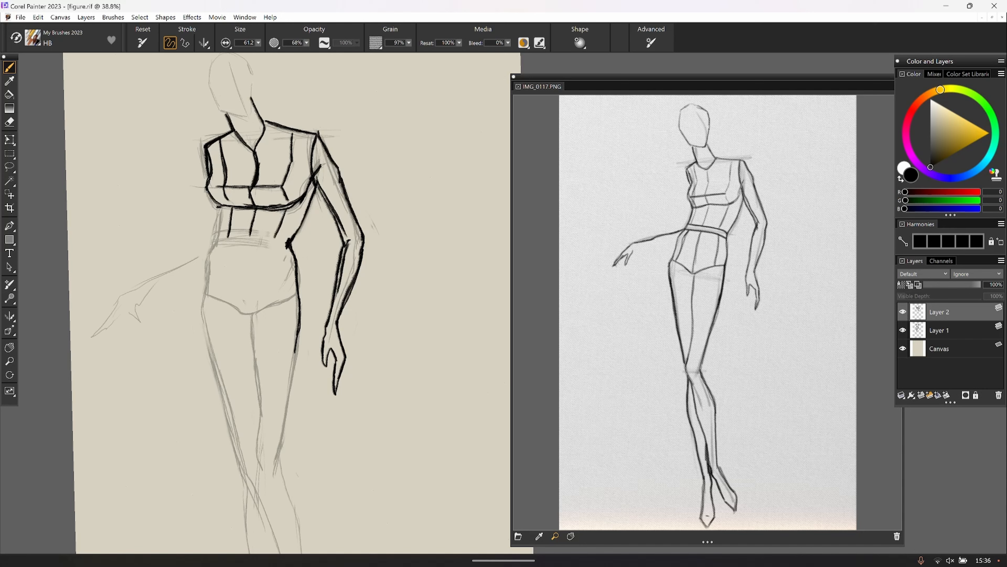
drag(289, 238, 216, 233)
mouse_move(287, 241)
mouse_down()
mouse_move(220, 241)
mouse_move(286, 241)
mouse_up()
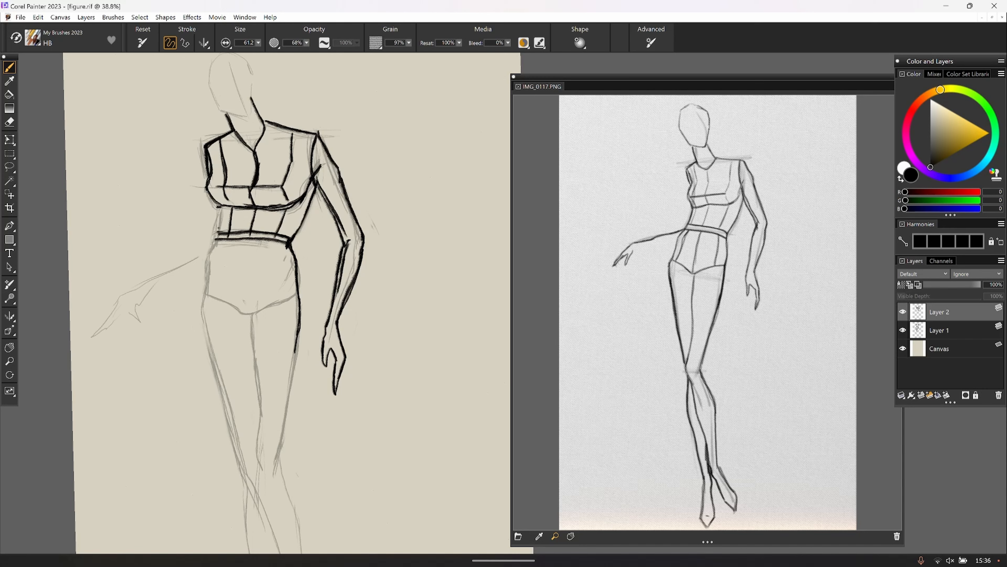
drag(221, 207, 219, 240)
Outline the hip on the outstretched arm's side from the waistband down to the top of the thigh
scroll(239, 249, down, 5)
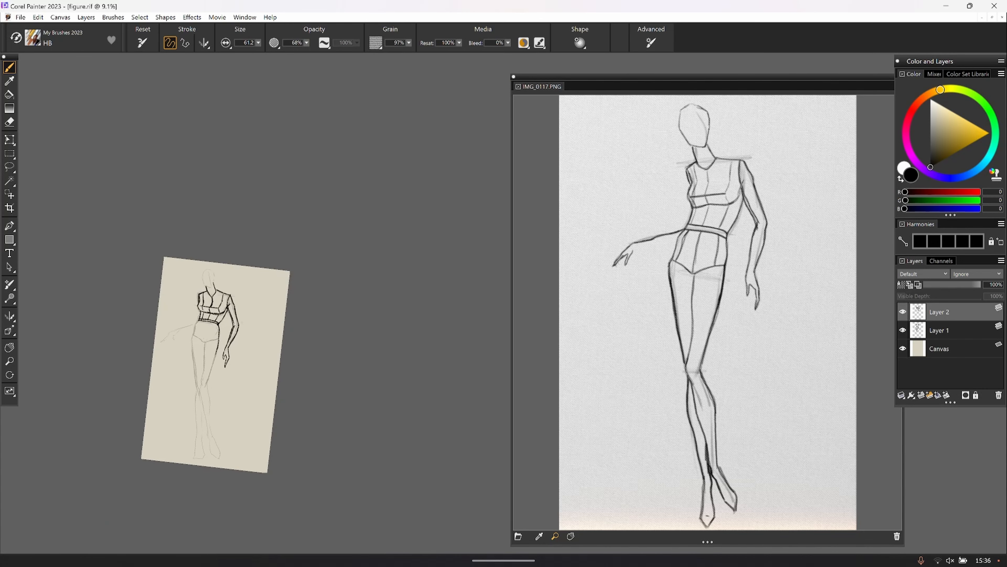
scroll(239, 248, up, 4)
scroll(238, 249, up, 2)
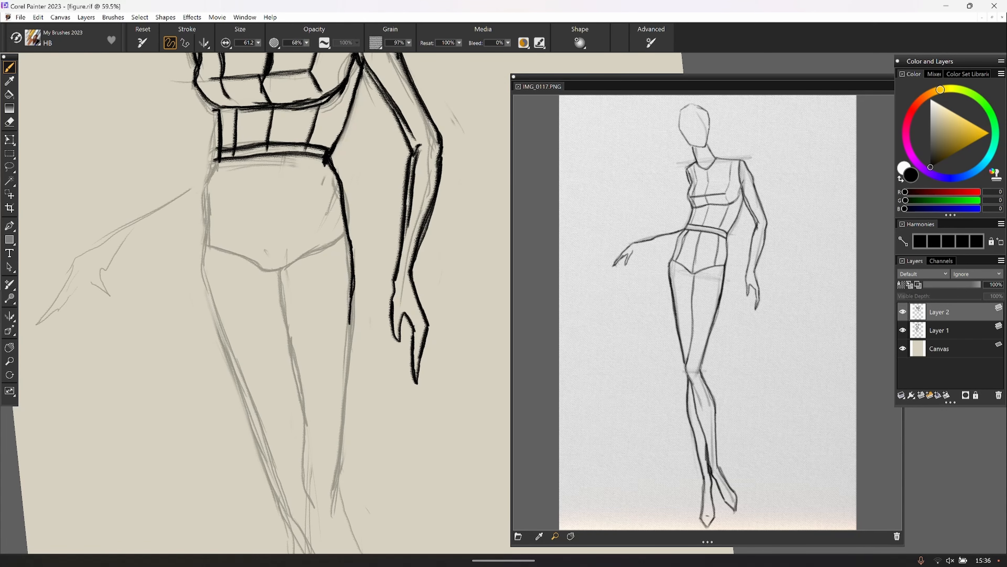
scroll(238, 249, down, 2)
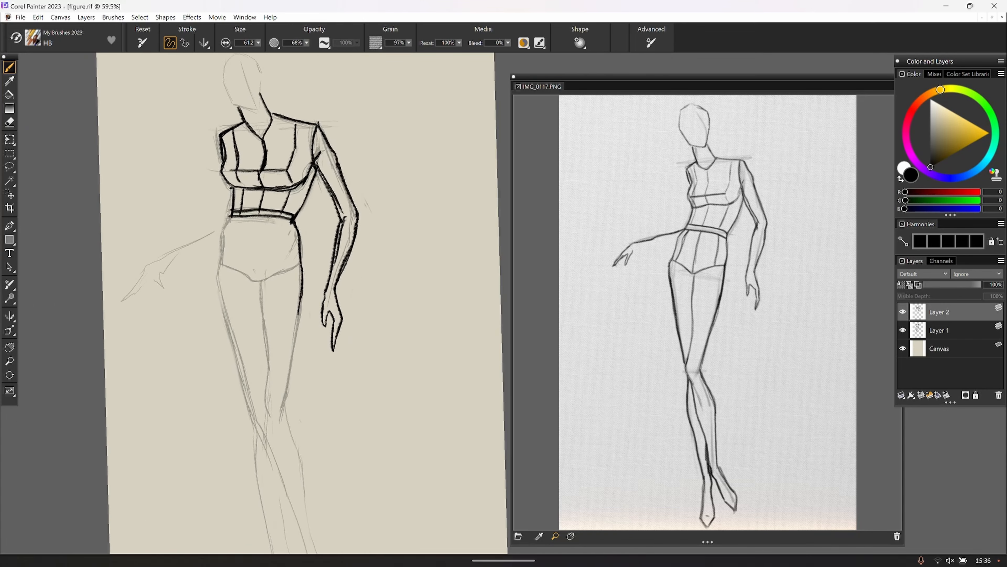
scroll(238, 248, down, 2)
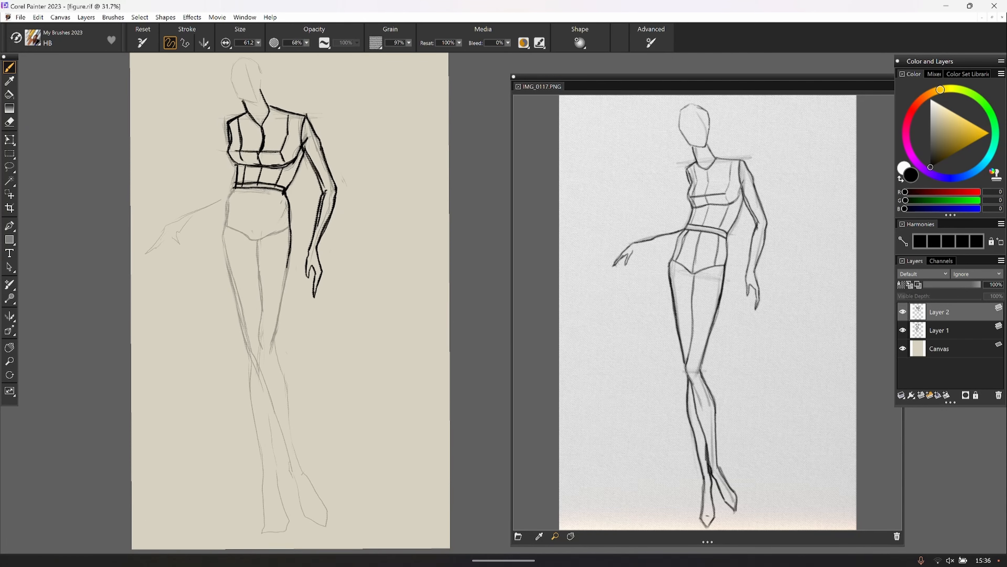
scroll(212, 139, up, 2)
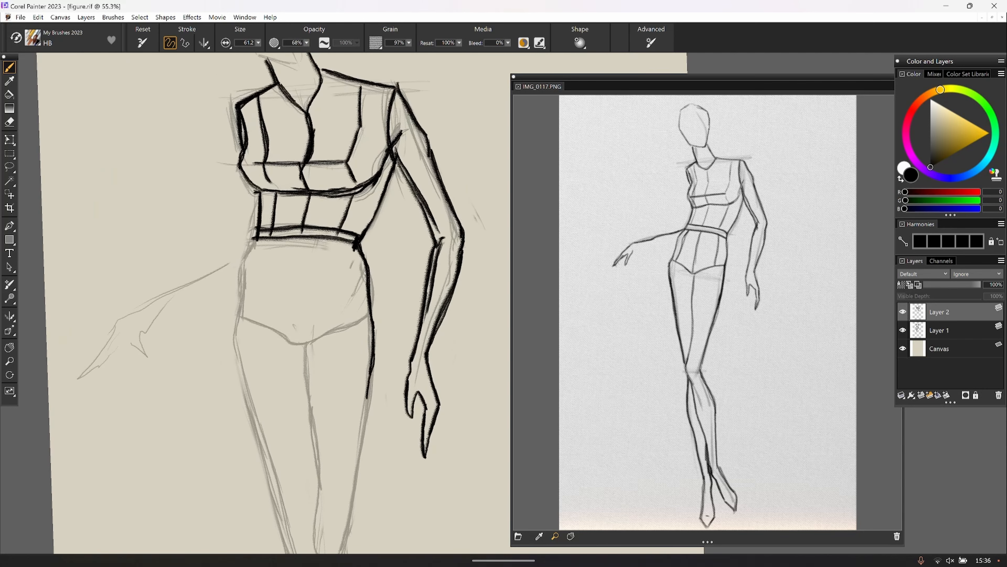
mouse_move(256, 243)
mouse_down()
mouse_move(233, 336)
mouse_move(242, 280)
mouse_up()
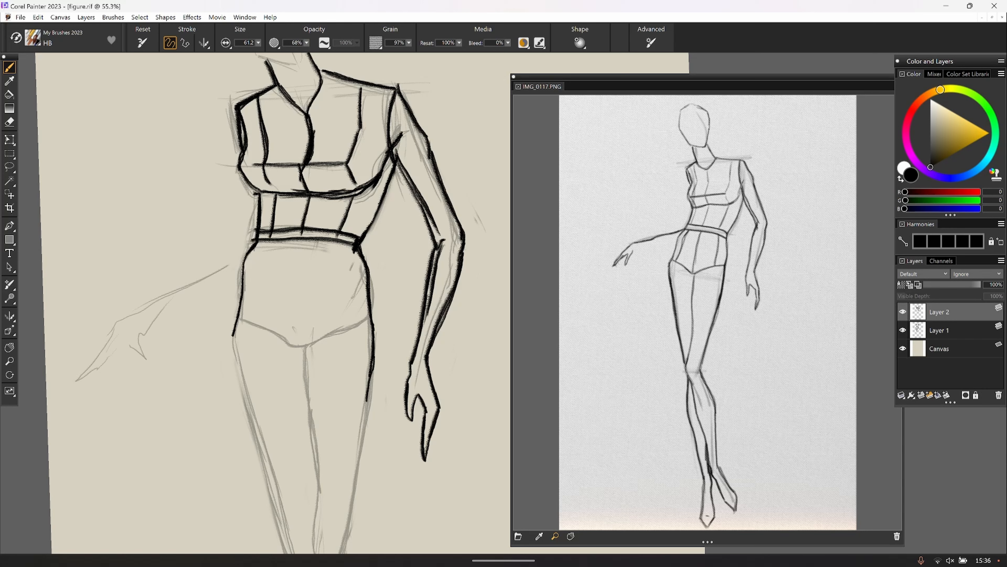
Draw the curved leg openings meeting at the crotch, and add the vertical panel seams from the waistband down through the hips
mouse_move(241, 313)
mouse_down()
mouse_move(298, 346)
mouse_move(247, 319)
mouse_up()
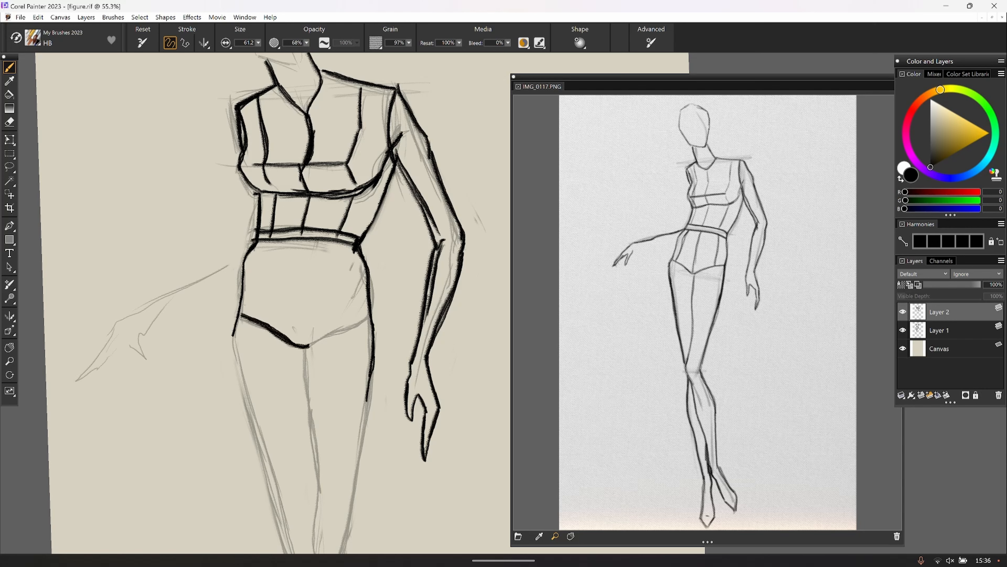
mouse_move(371, 317)
mouse_down()
mouse_move(305, 349)
mouse_move(372, 314)
mouse_move(313, 345)
mouse_up()
drag(338, 243, 356, 328)
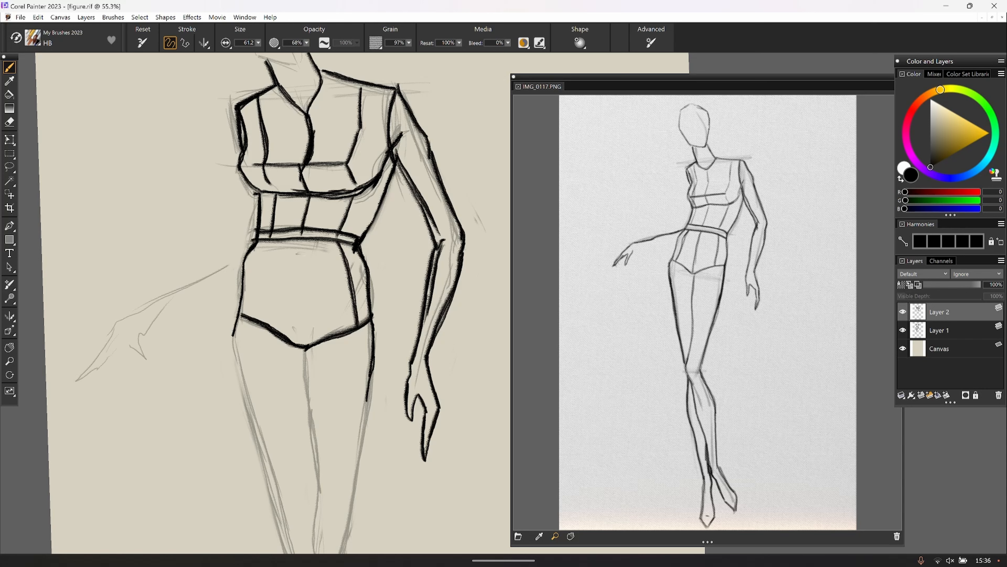
mouse_move(301, 238)
mouse_down()
mouse_move(296, 341)
mouse_move(299, 239)
mouse_up()
Trace the outstretched arm from the hip to the wrist and outline its hand with the extended fingers and thumb
mouse_move(275, 261)
mouse_down()
mouse_move(262, 322)
mouse_move(270, 241)
mouse_move(334, 205)
mouse_move(296, 366)
mouse_move(312, 426)
mouse_move(308, 363)
mouse_up()
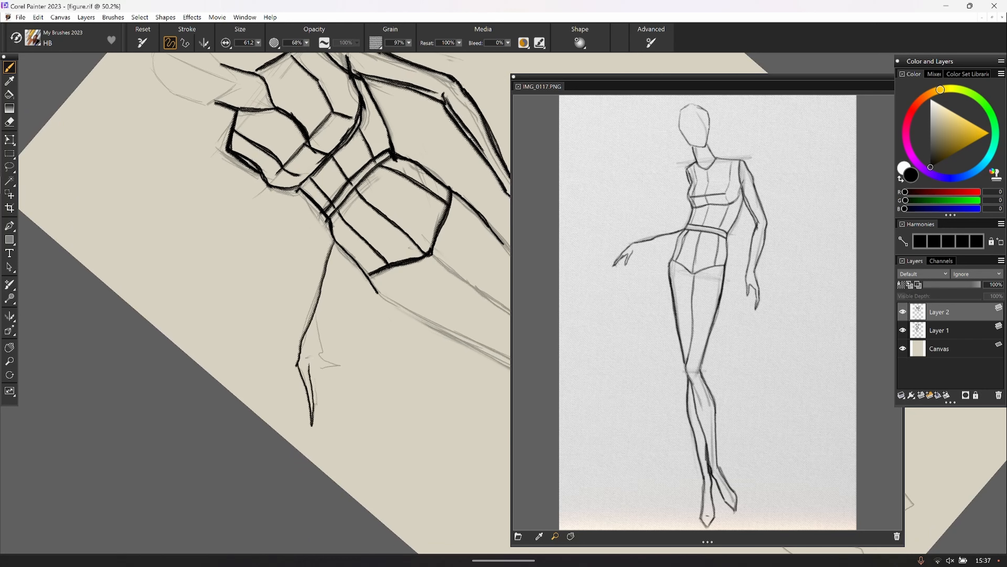
mouse_move(318, 323)
mouse_down()
mouse_move(333, 363)
mouse_move(317, 359)
mouse_up()
scroll(263, 302, down, 3)
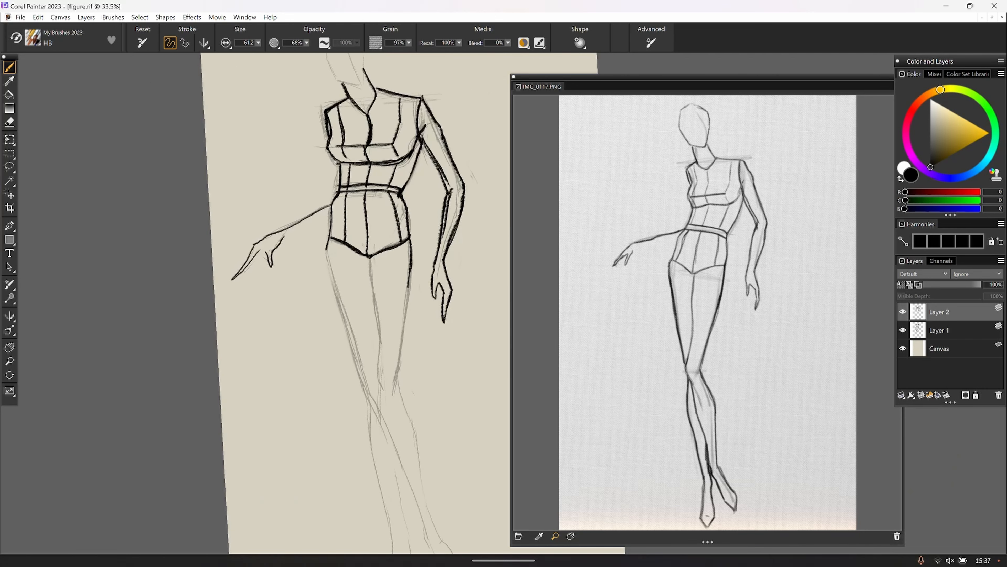
Outline the front leg's thigh with an outer contour from hip to knee and an inner contour from the crotch down
scroll(263, 302, up, 2)
scroll(317, 301, up, 1)
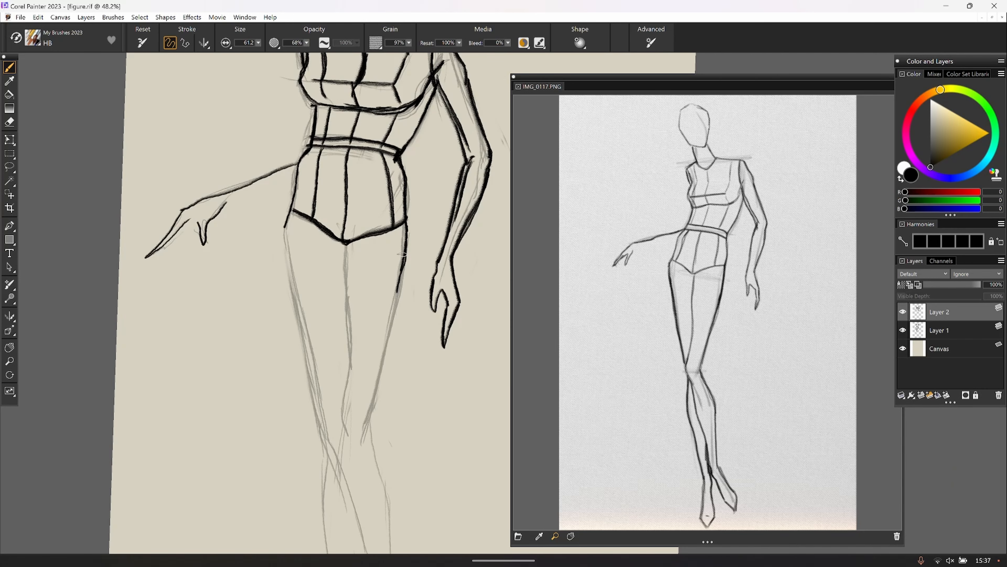
drag(409, 223, 365, 446)
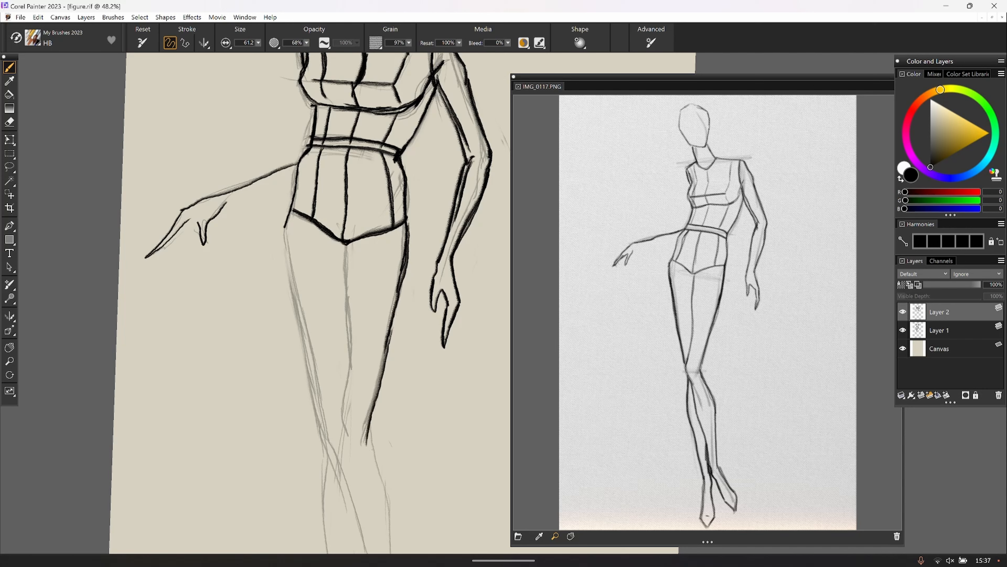
drag(348, 243, 351, 448)
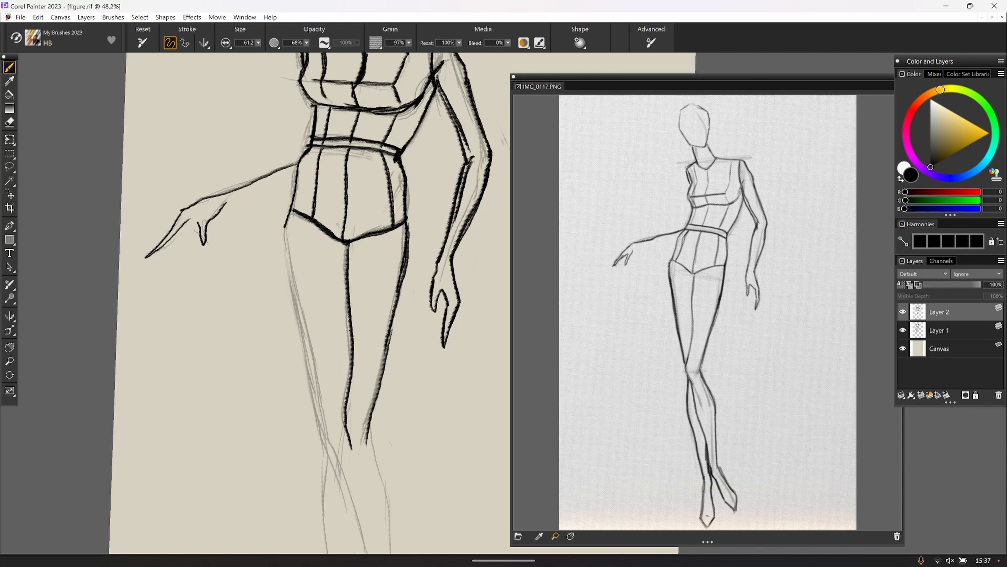
Draw the other thigh's outer contour from the hip past the knee and erase the duplicate line near the knee
scroll(317, 302, down, 3)
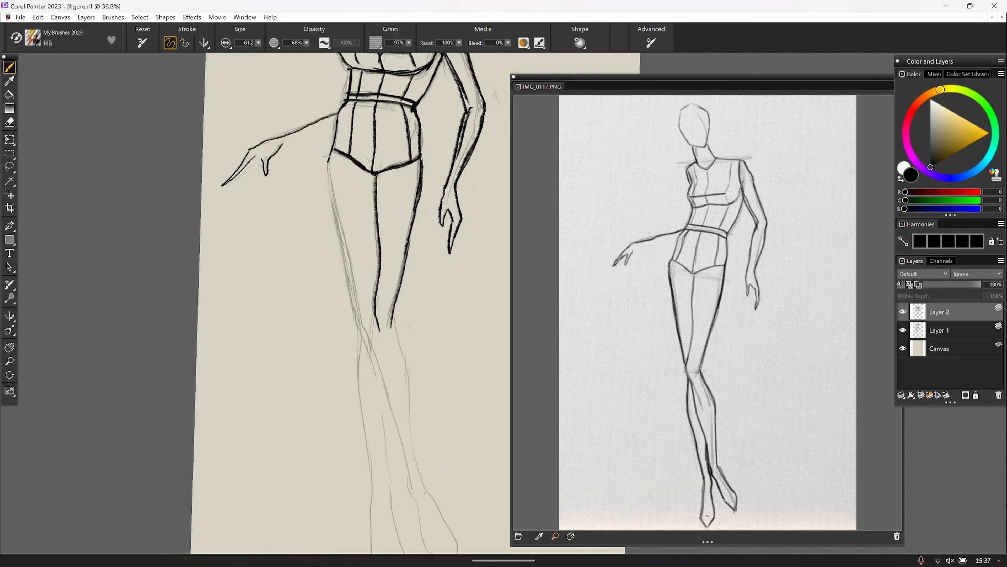
drag(329, 150, 362, 343)
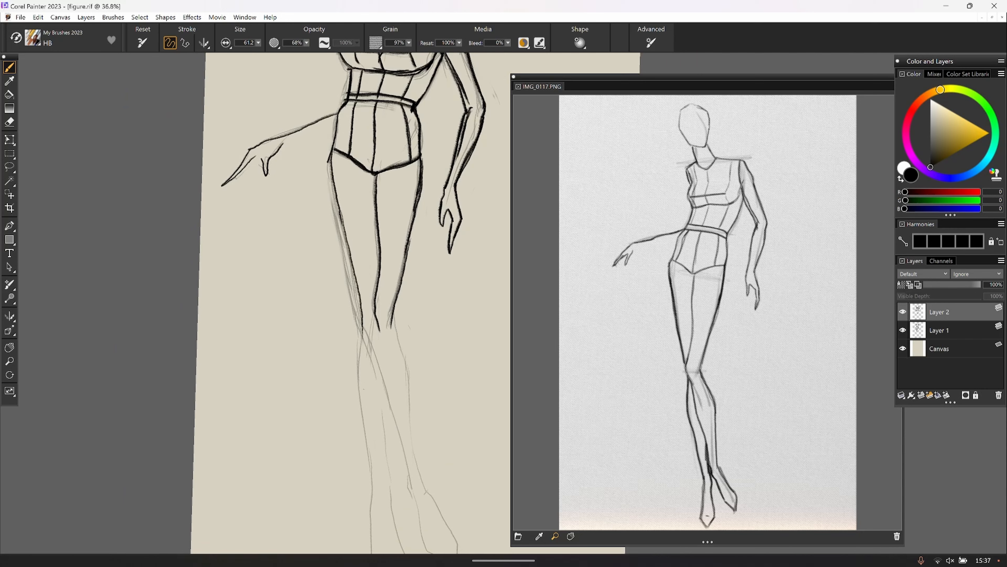
mouse_move(334, 177)
mouse_down()
mouse_move(366, 298)
mouse_move(364, 385)
mouse_up()
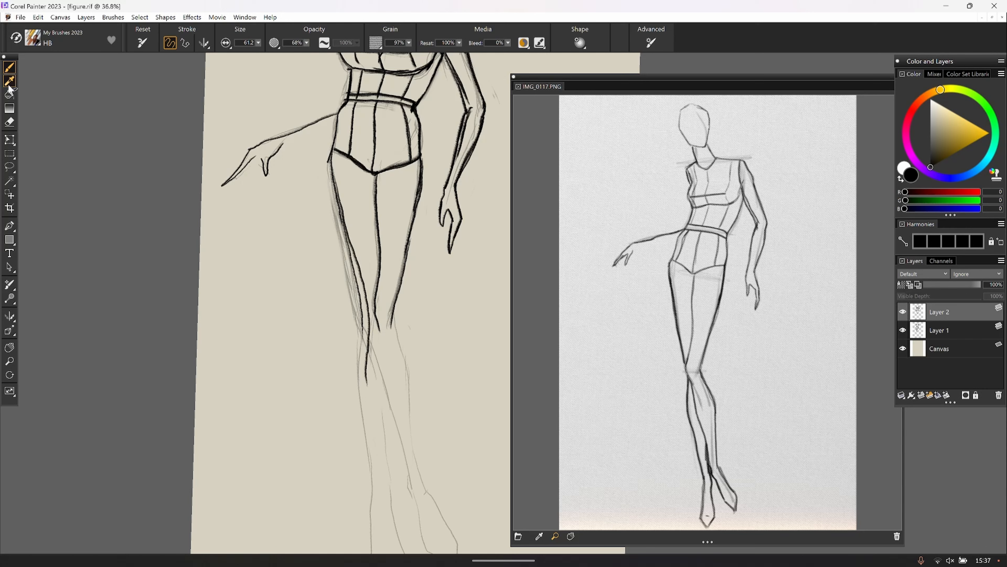
click(9, 122)
mouse_move(355, 277)
mouse_down()
mouse_move(342, 216)
mouse_move(361, 342)
mouse_up()
click(10, 67)
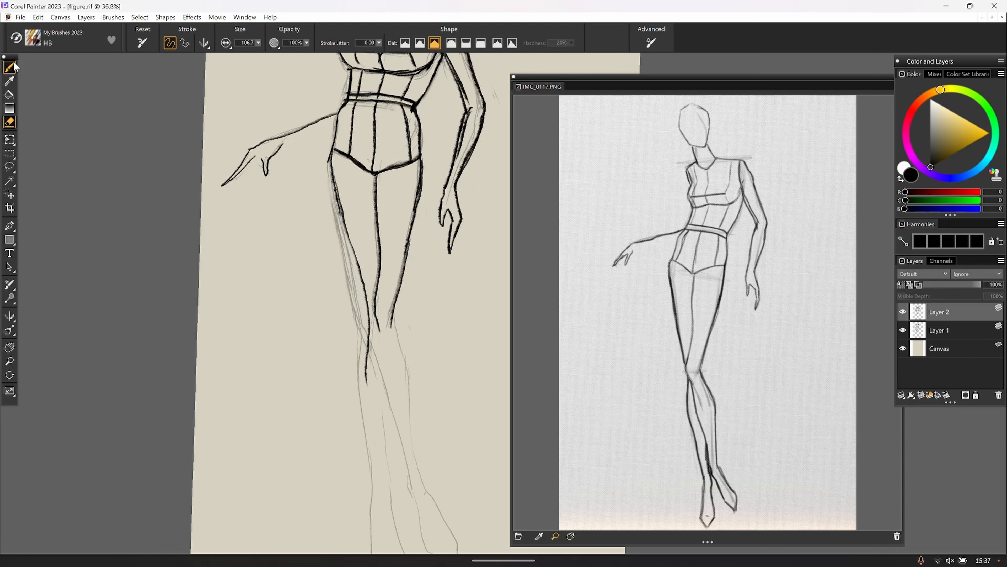
Outline the crossed front leg from the knee to the ankle on both sides and draw its foot
drag(314, 308, 318, 275)
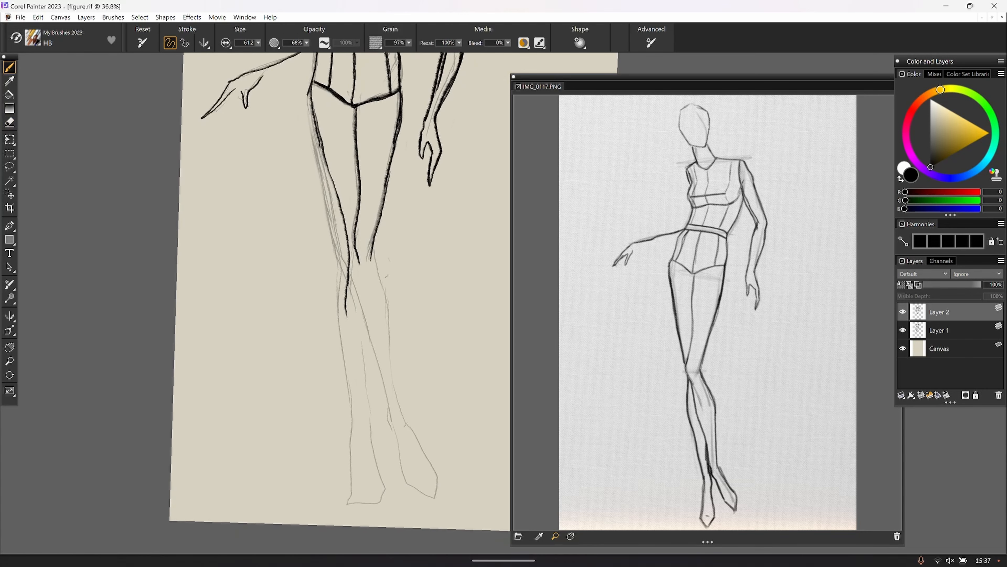
mouse_move(372, 254)
mouse_down()
mouse_move(405, 415)
mouse_move(442, 470)
mouse_move(437, 492)
mouse_move(415, 496)
mouse_move(411, 476)
mouse_up()
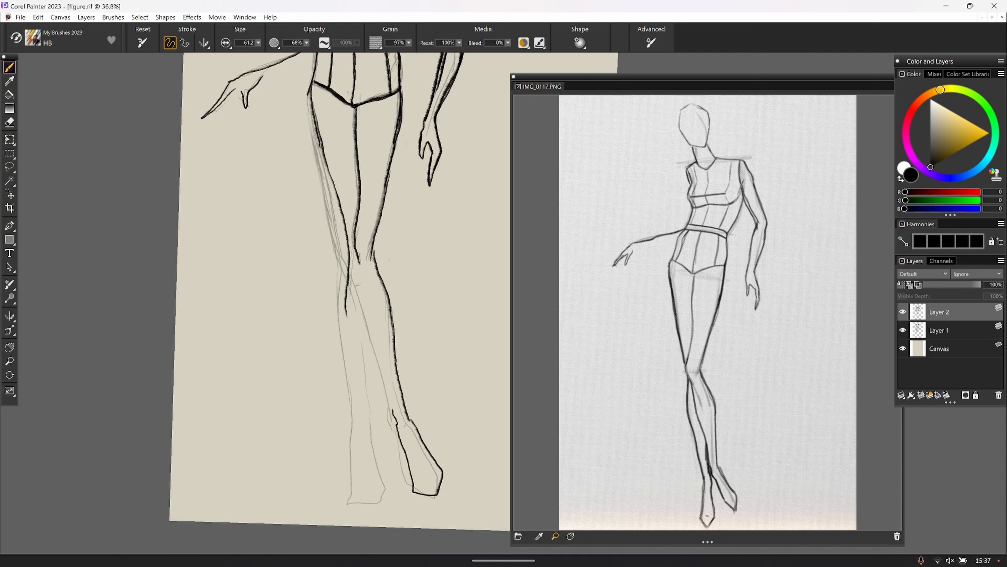
drag(357, 253, 369, 335)
mouse_move(362, 278)
mouse_down()
mouse_move(373, 342)
mouse_move(411, 434)
mouse_up()
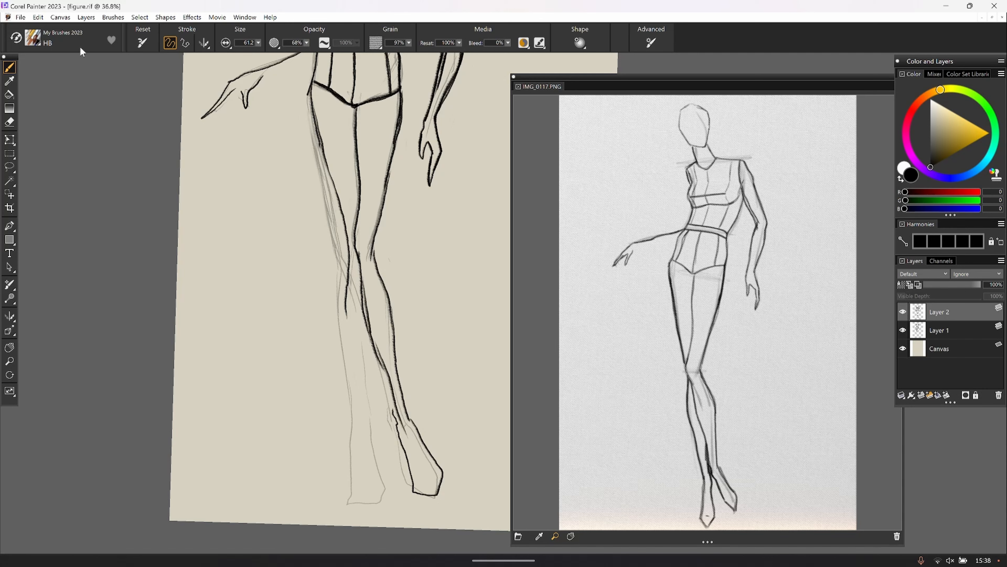
Undo the last calf stroke and redraw the front leg's inner calf contour down to the ankle
click(37, 17)
click(47, 28)
drag(376, 348, 392, 408)
drag(368, 331, 399, 424)
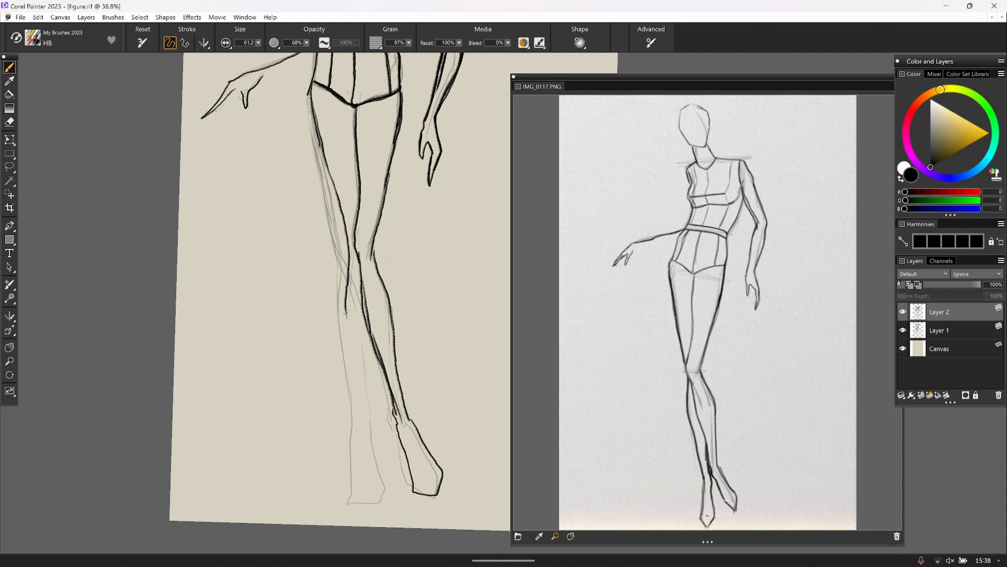
Outline the back leg's calf and foot, and reinforce the crossed foot's outline with bolder strokes and a toe mark
drag(345, 319, 366, 417)
mouse_move(364, 465)
mouse_down()
mouse_move(364, 495)
mouse_move(375, 504)
mouse_move(393, 494)
mouse_move(383, 416)
mouse_up()
mouse_move(375, 349)
mouse_down()
mouse_move(396, 480)
mouse_move(392, 504)
mouse_up()
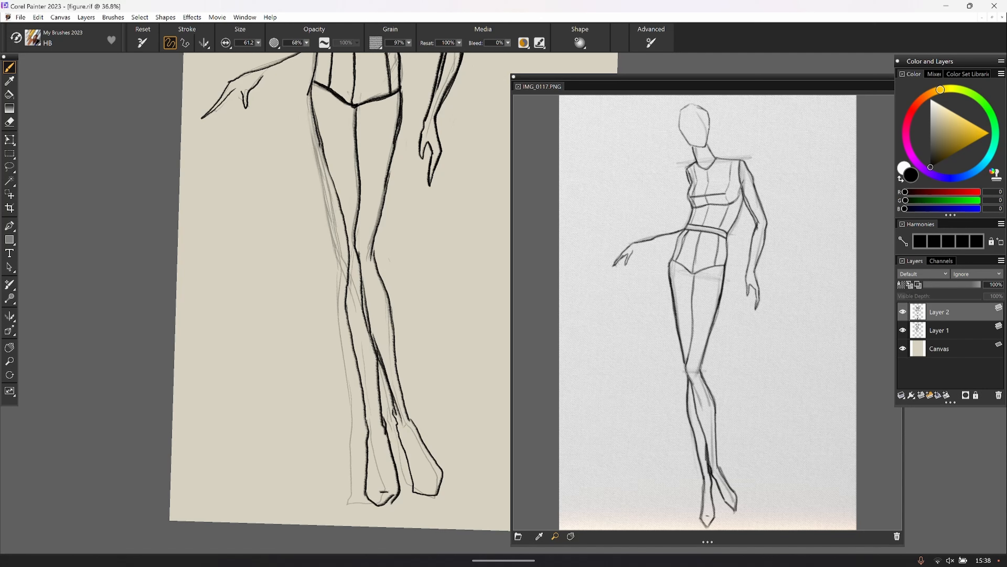
mouse_move(267, 251)
mouse_down()
mouse_move(286, 315)
mouse_move(280, 279)
mouse_up()
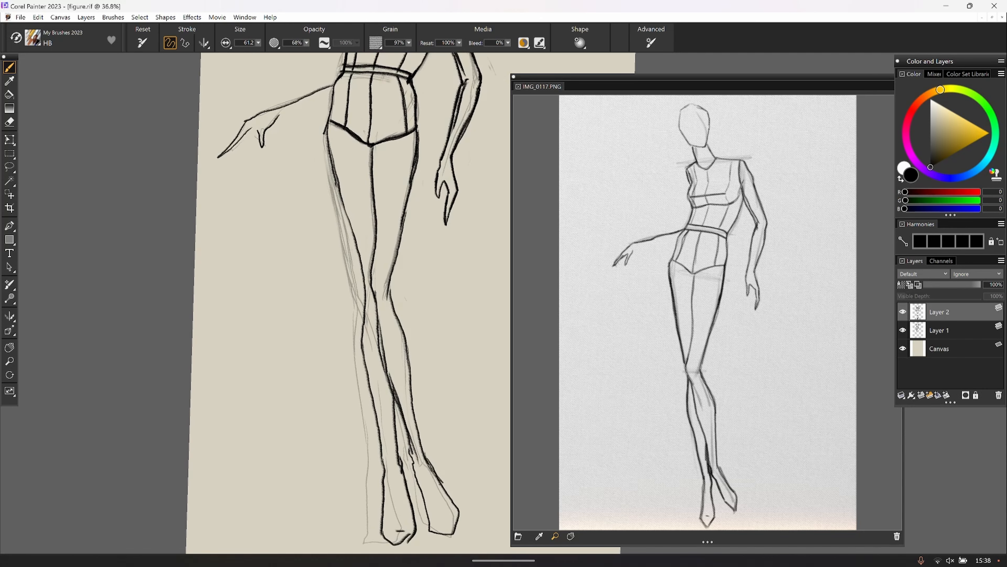
mouse_move(423, 458)
mouse_down()
mouse_move(451, 496)
mouse_move(431, 510)
mouse_move(455, 536)
mouse_up()
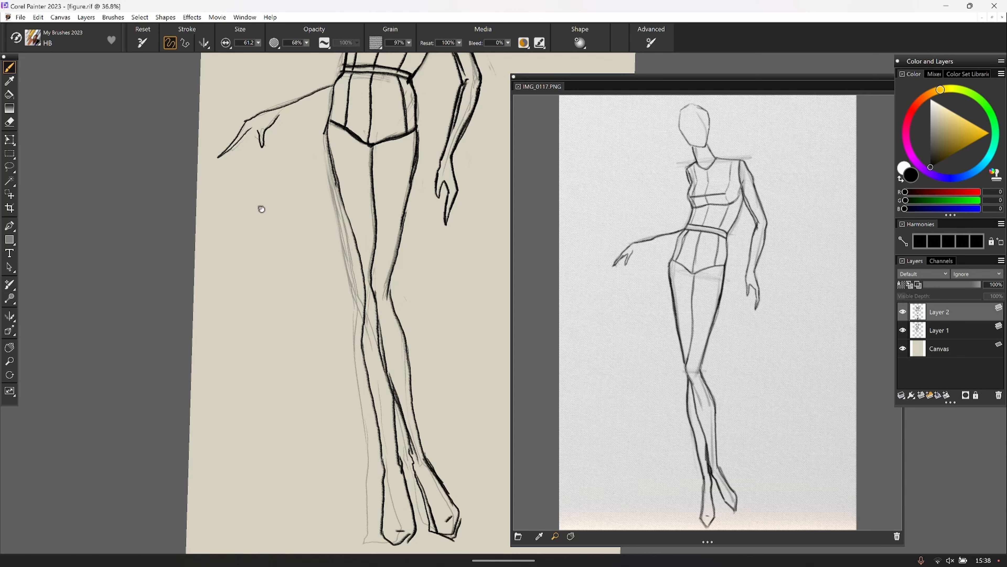
drag(249, 238, 246, 436)
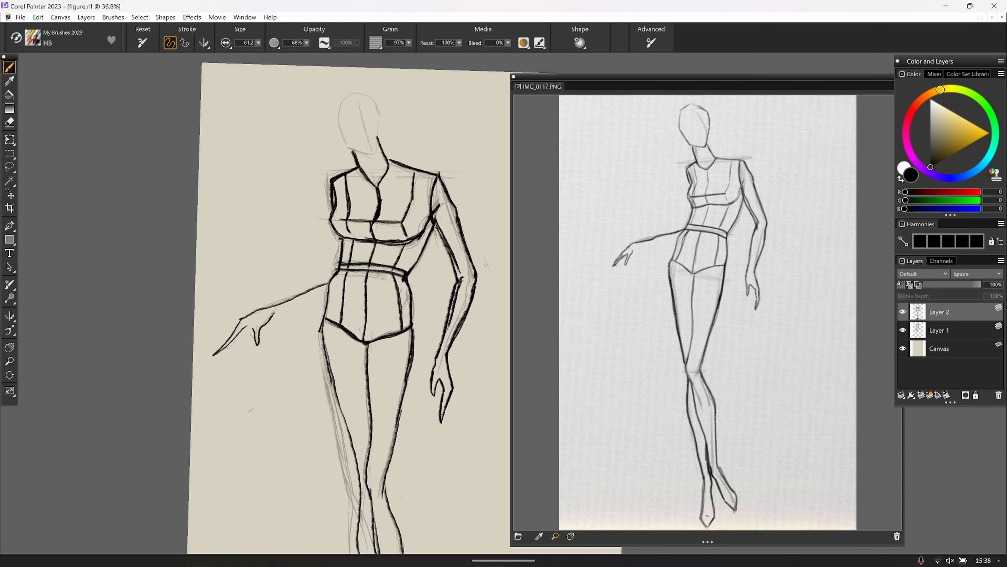
click(10, 153)
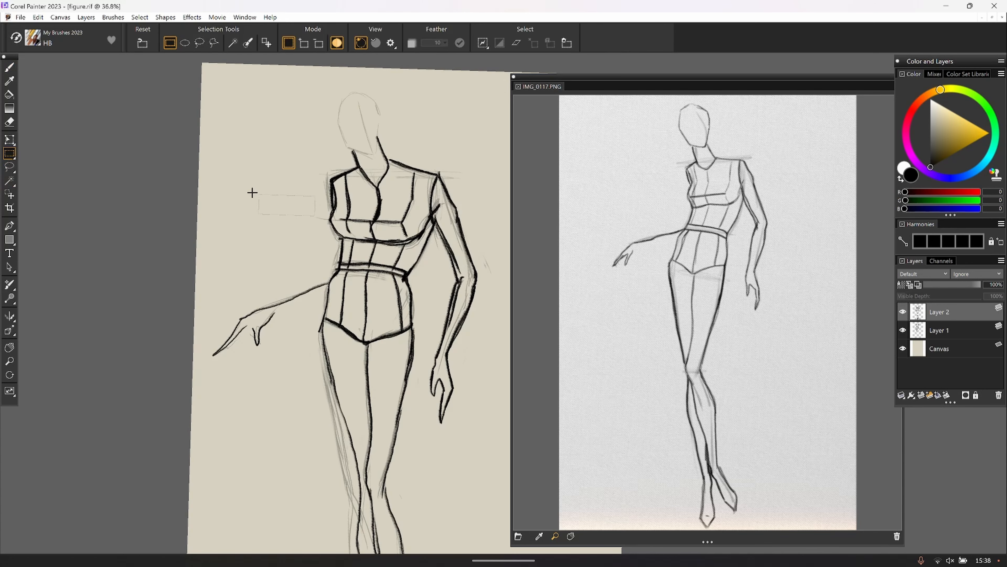
drag(255, 194, 316, 215)
drag(241, 118, 494, 268)
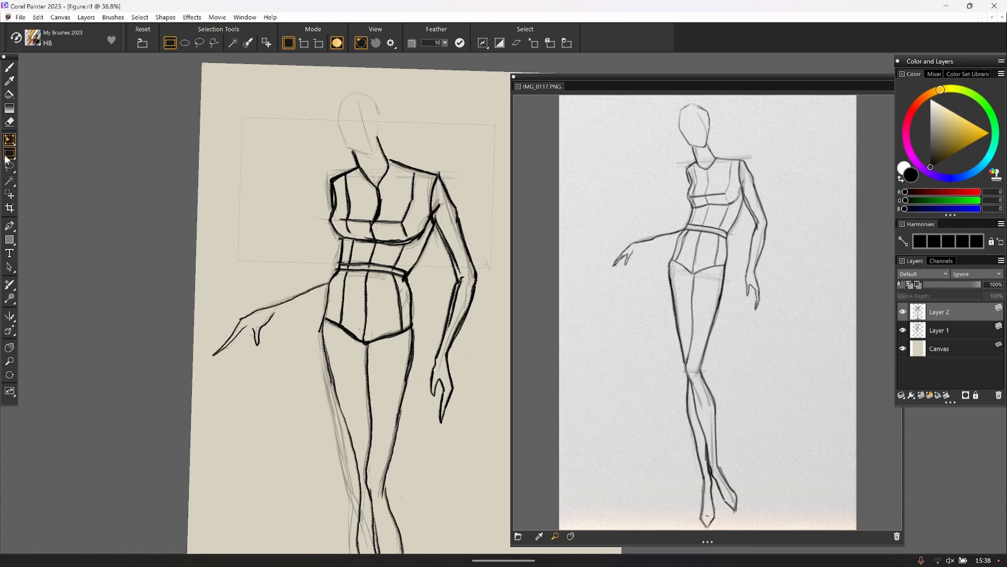
click(9, 140)
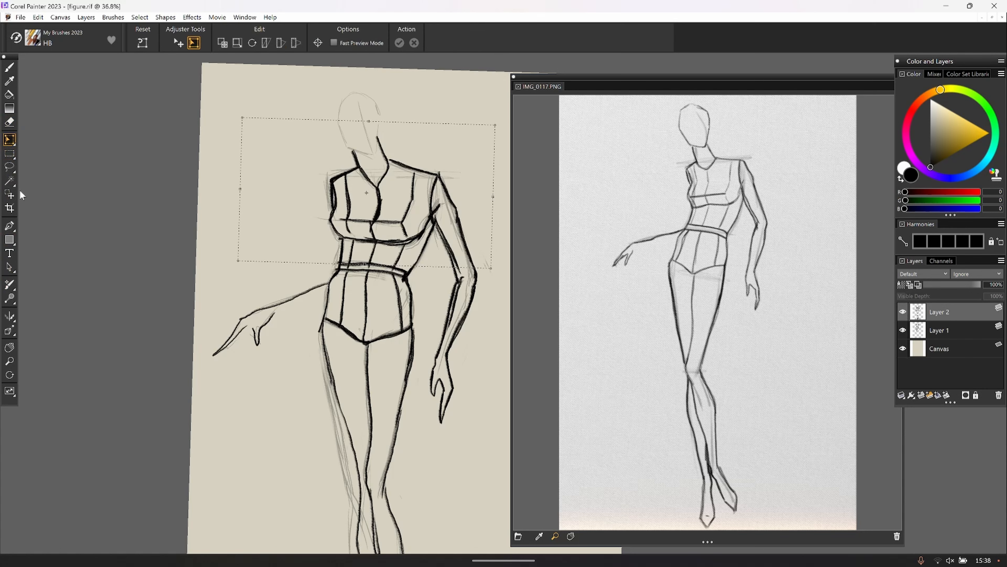
click(10, 167)
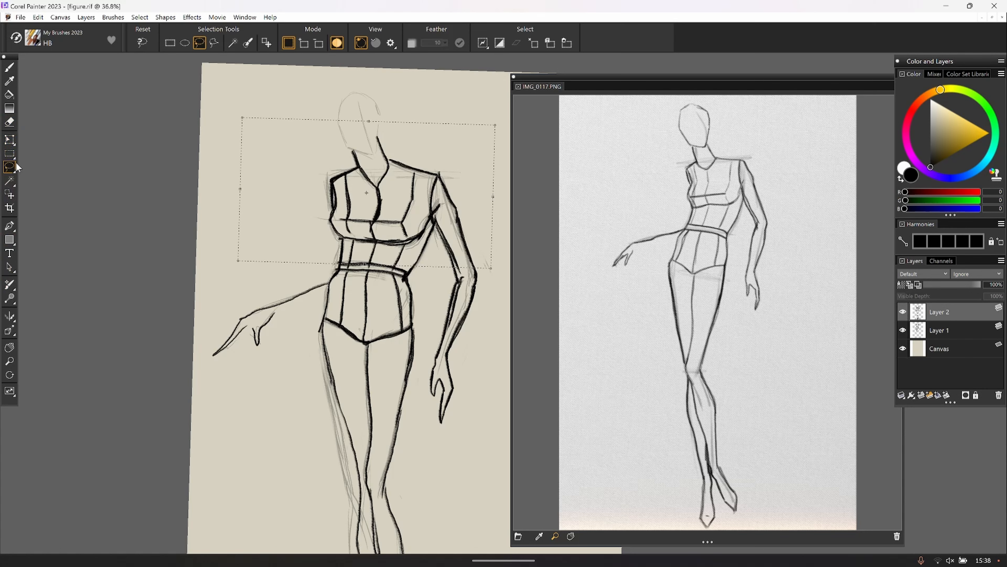
click(10, 67)
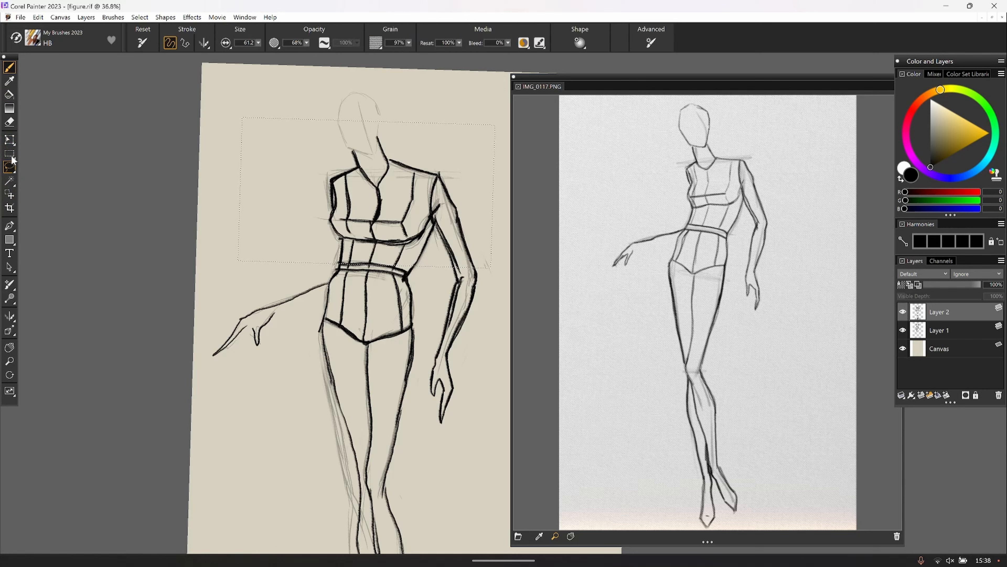
click(14, 166)
mouse_move(226, 160)
mouse_down()
mouse_move(245, 114)
mouse_move(346, 81)
mouse_move(436, 138)
mouse_up()
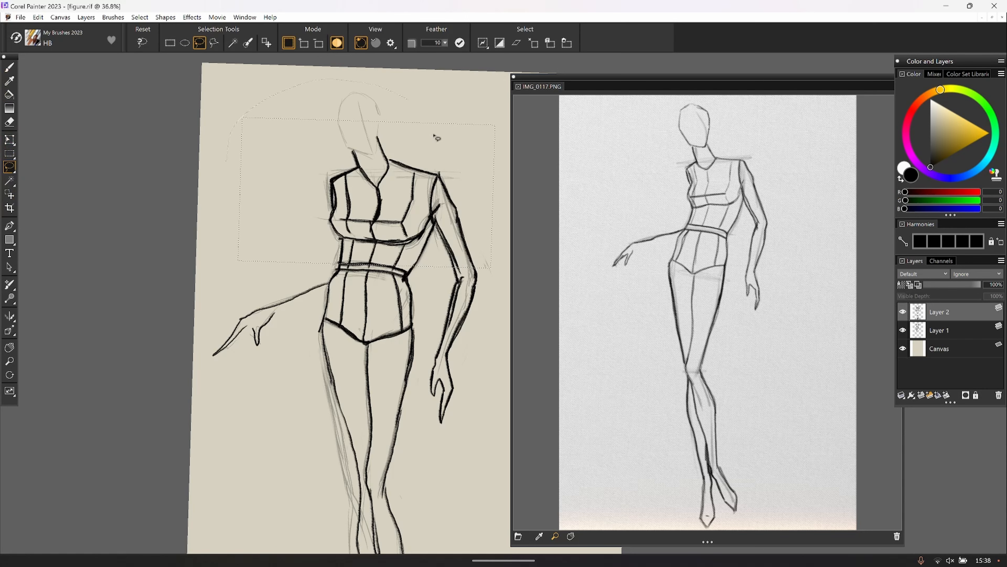
mouse_move(469, 317)
mouse_down()
mouse_move(279, 280)
mouse_move(228, 227)
mouse_up()
drag(229, 144, 229, 144)
click(266, 44)
click(266, 44)
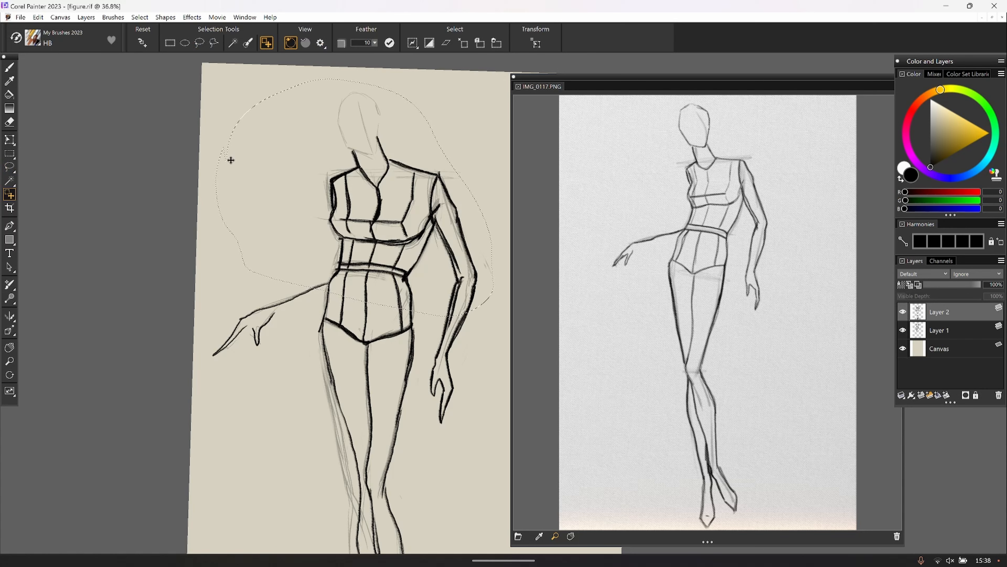
Lasso the line art from the head area down to the hips, transform it slightly narrower and taller, realign it over the hips and commit
click(11, 167)
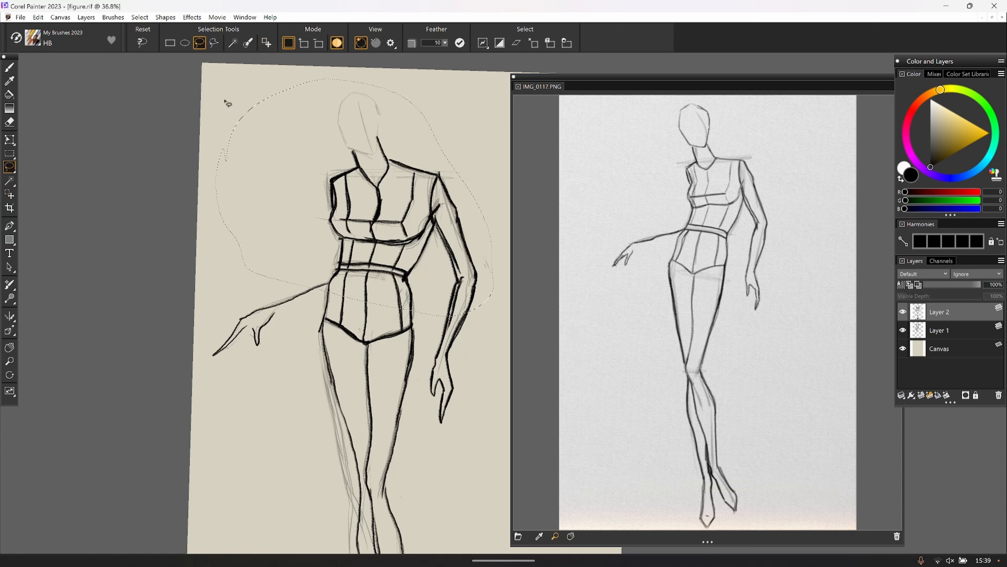
mouse_move(224, 100)
mouse_down()
mouse_move(248, 123)
mouse_move(366, 85)
mouse_move(470, 201)
mouse_move(491, 316)
mouse_move(351, 287)
mouse_move(220, 229)
mouse_move(205, 99)
mouse_up()
click(267, 43)
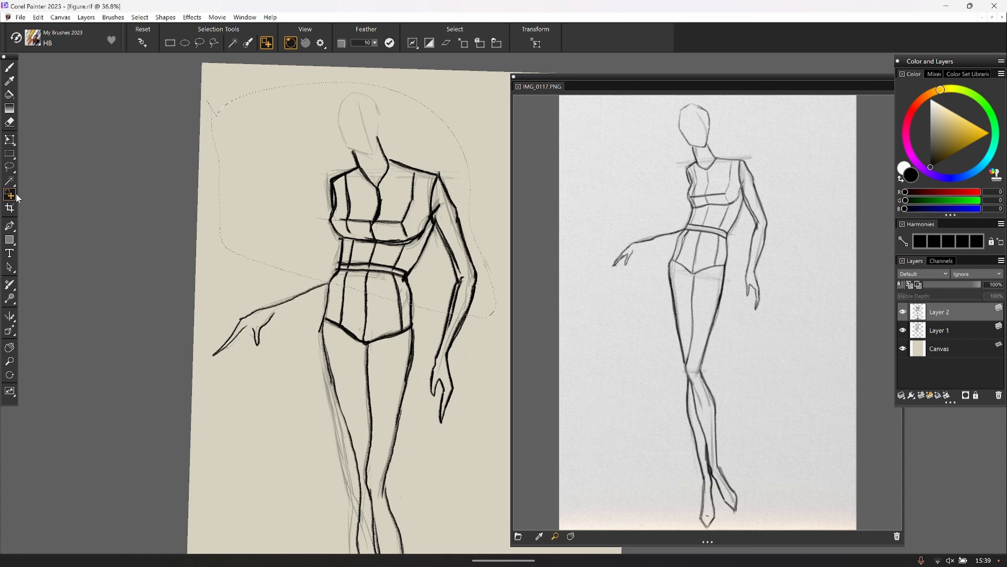
click(11, 139)
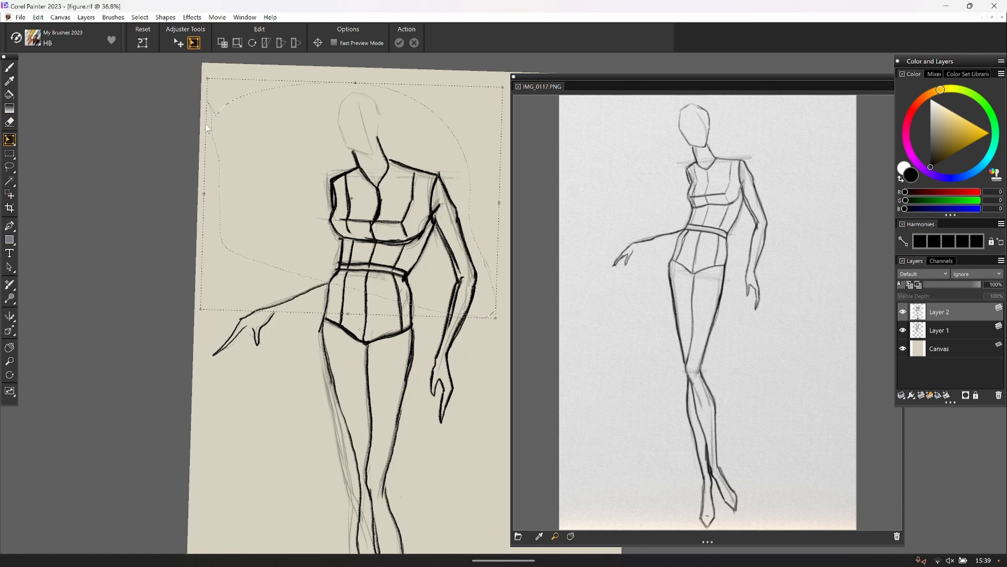
drag(204, 192, 221, 192)
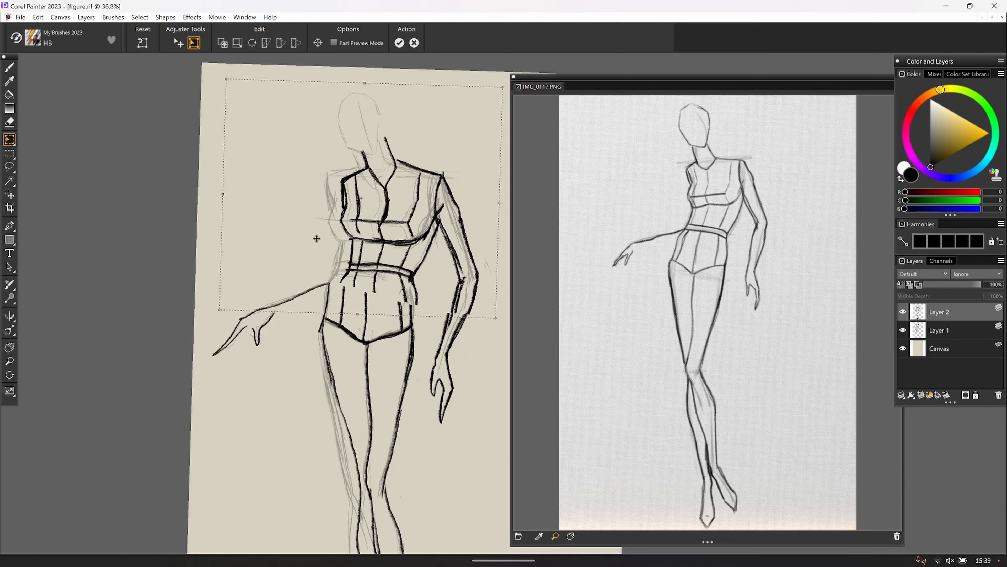
drag(309, 237, 310, 238)
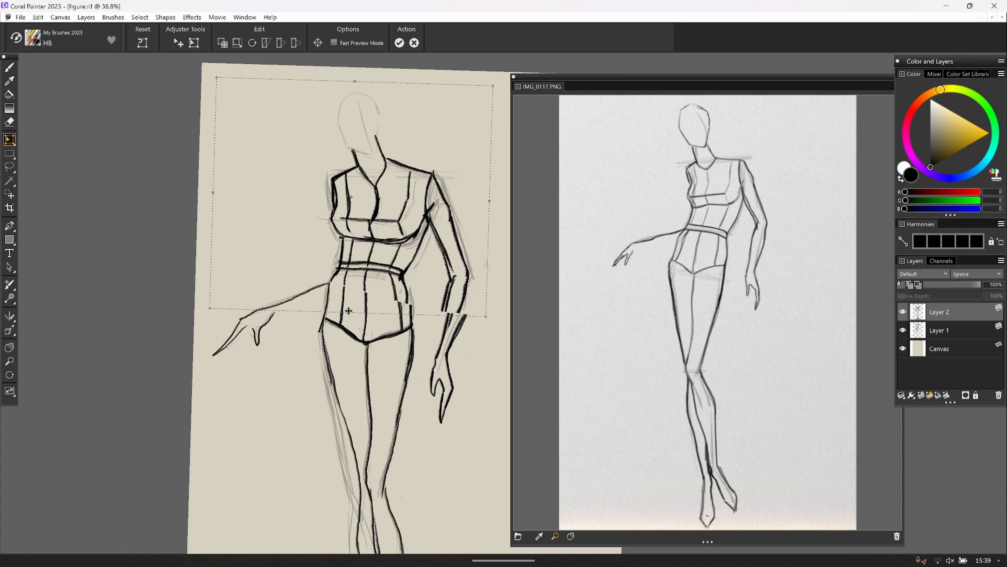
drag(348, 313, 351, 333)
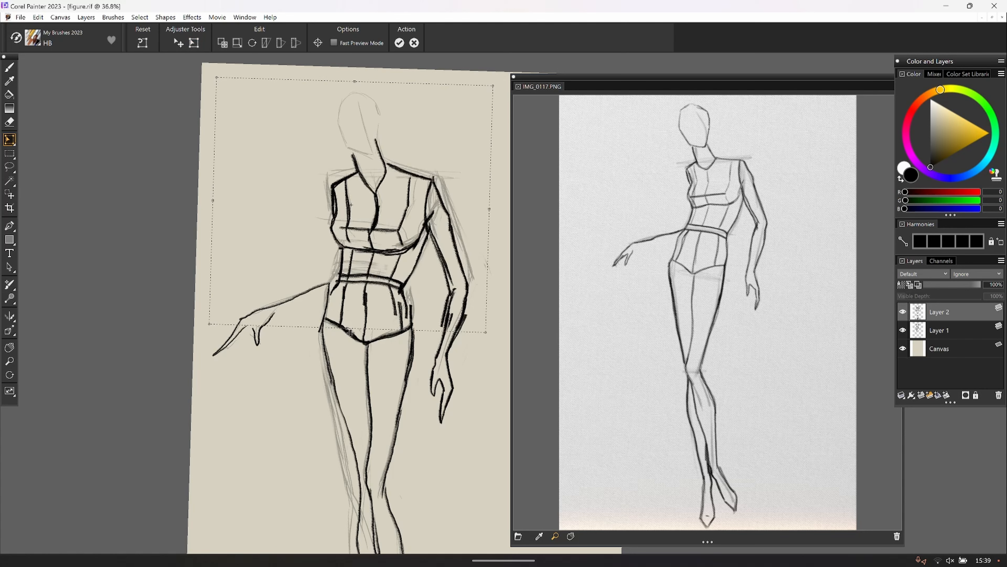
drag(291, 250, 296, 233)
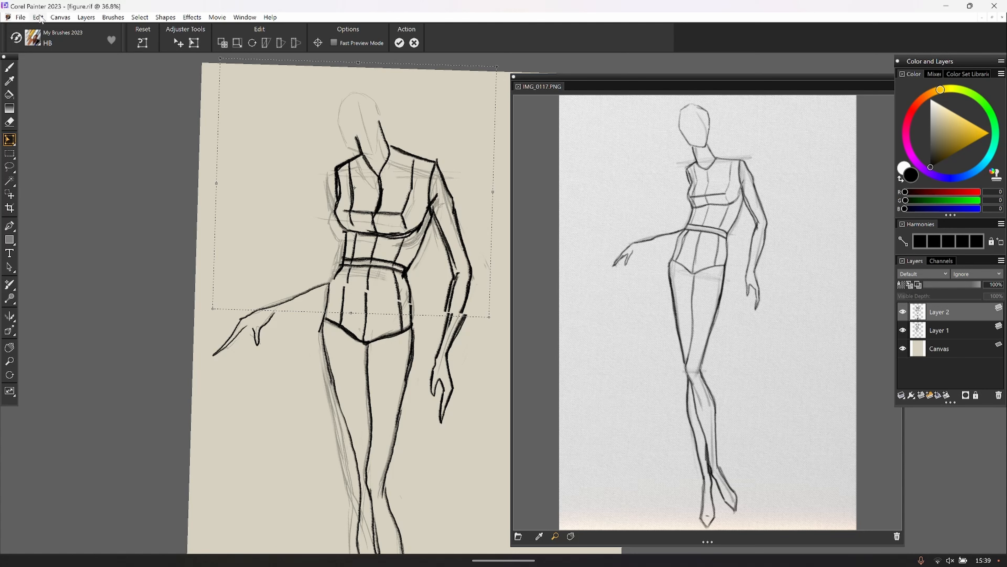
click(15, 151)
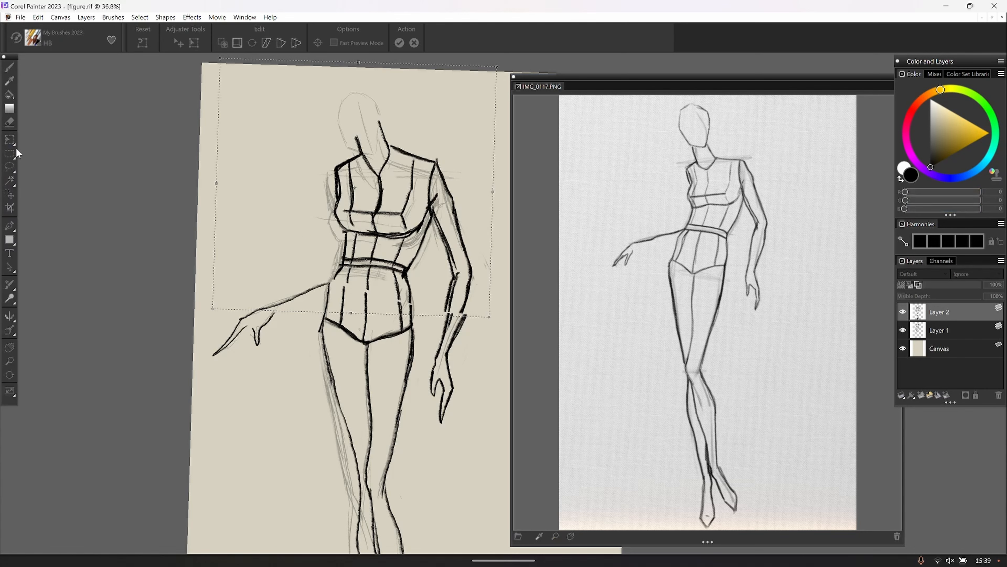
click(466, 319)
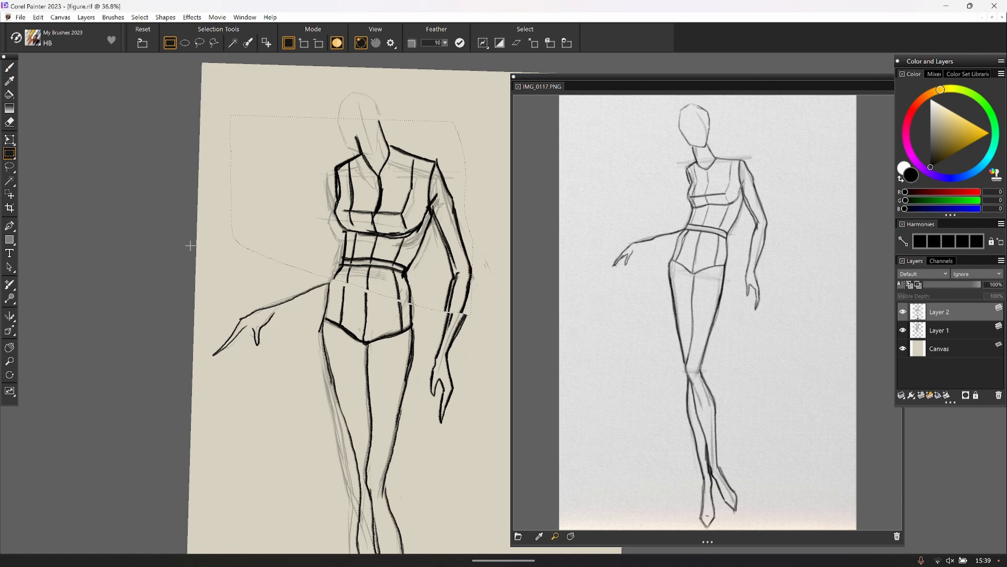
Erase the misaligned lower forearm and hand of the hanging arm from the line art
click(10, 68)
scroll(366, 303, up, 3)
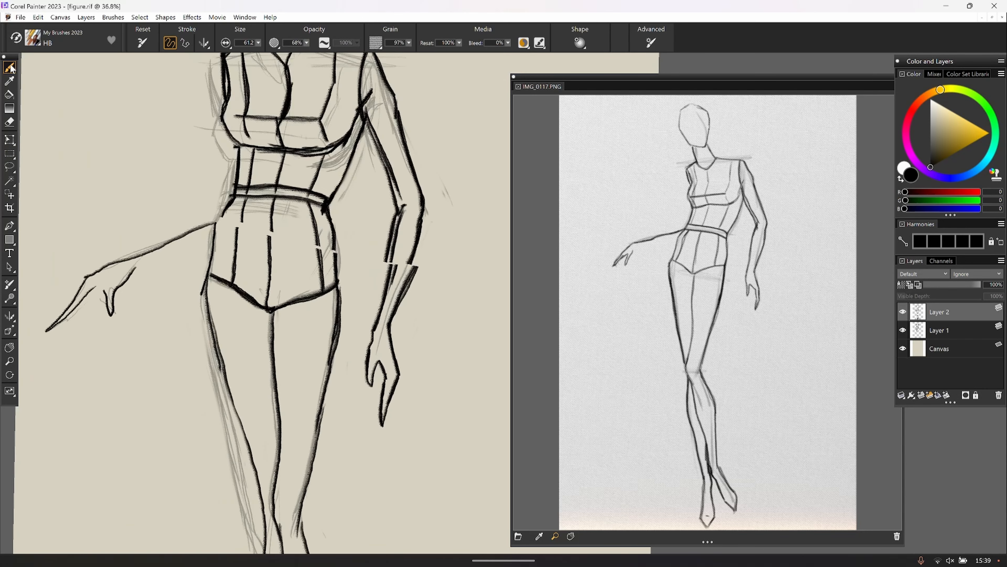
click(13, 126)
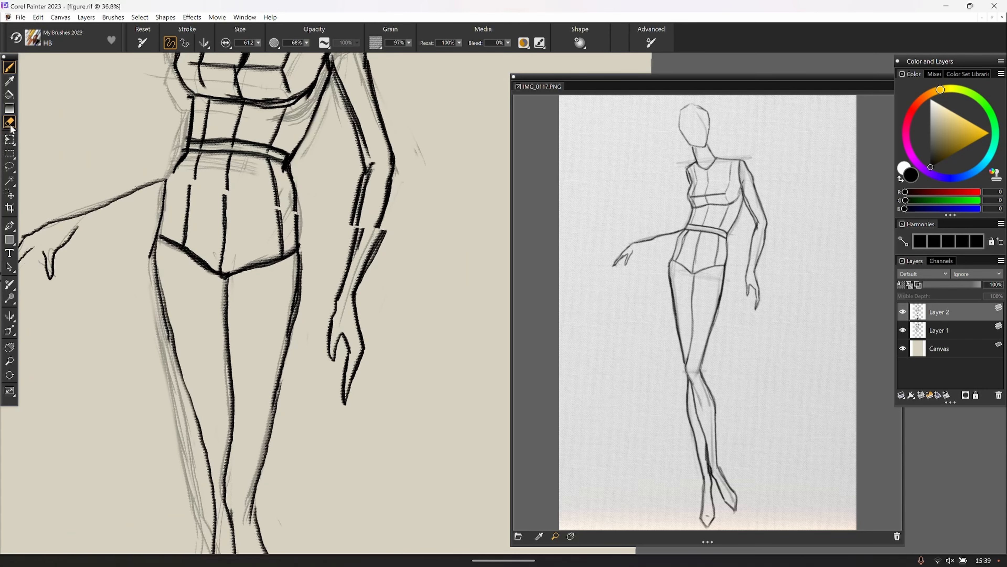
mouse_move(385, 240)
mouse_down()
mouse_move(368, 261)
mouse_move(370, 242)
mouse_move(358, 235)
mouse_move(329, 356)
mouse_move(354, 278)
mouse_move(363, 336)
mouse_up()
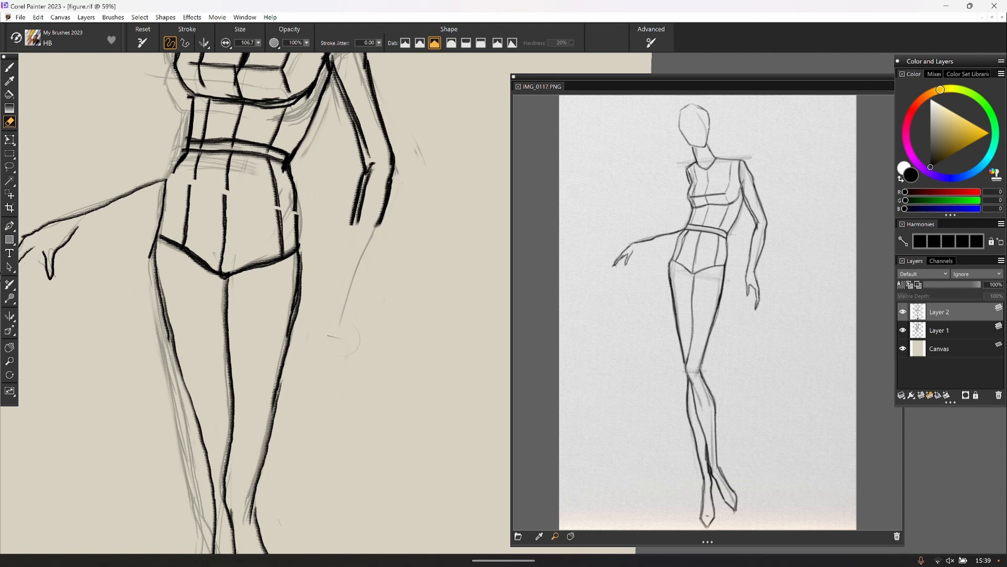
Redraw the hanging arm's forearm down to the wrist and sketch its hand with pointed fingers using the HB brush
click(9, 67)
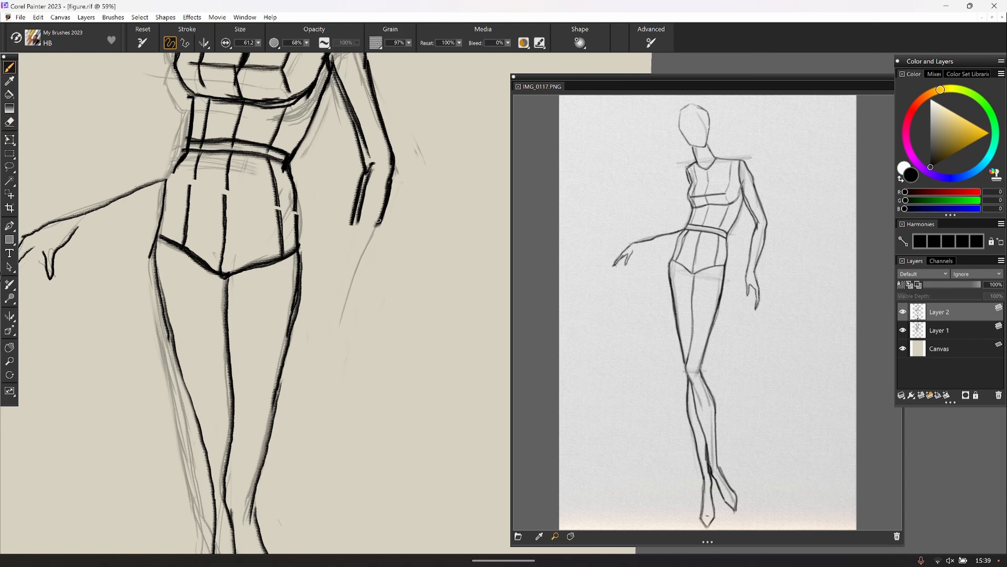
mouse_move(387, 218)
mouse_down()
mouse_move(362, 257)
mouse_move(362, 343)
mouse_move(348, 390)
mouse_move(337, 336)
mouse_up()
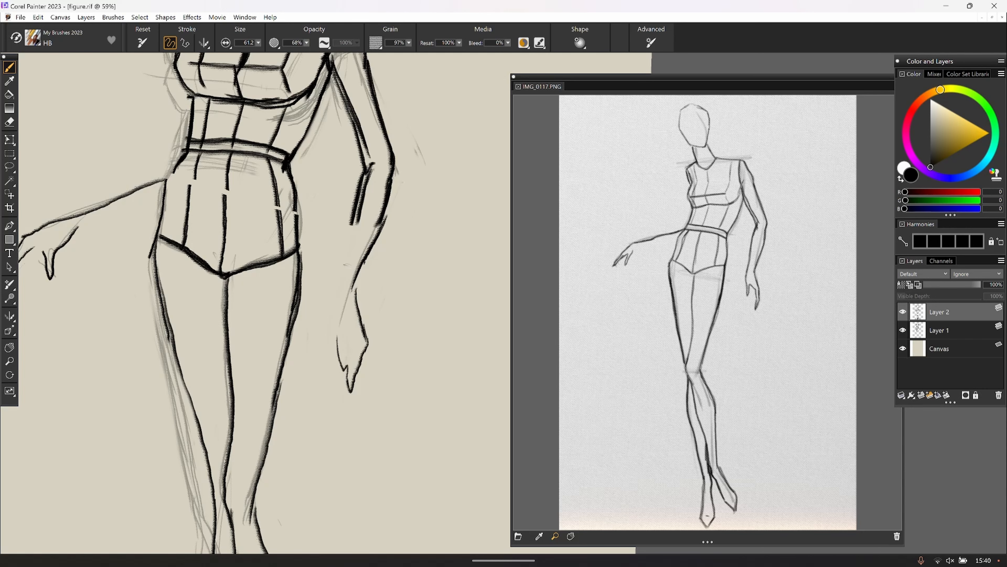
mouse_move(357, 212)
mouse_down()
mouse_move(321, 334)
mouse_move(335, 327)
mouse_up()
scroll(254, 302, down, 2)
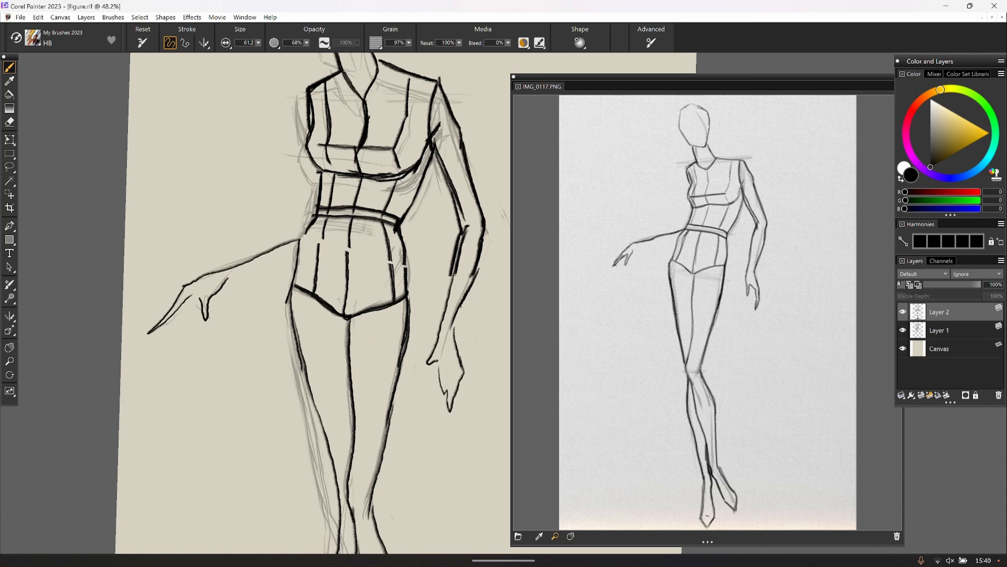
Bridge the gaps in the hip panel lines and side contour where the transformed torso meets the hips
scroll(317, 302, up, 1)
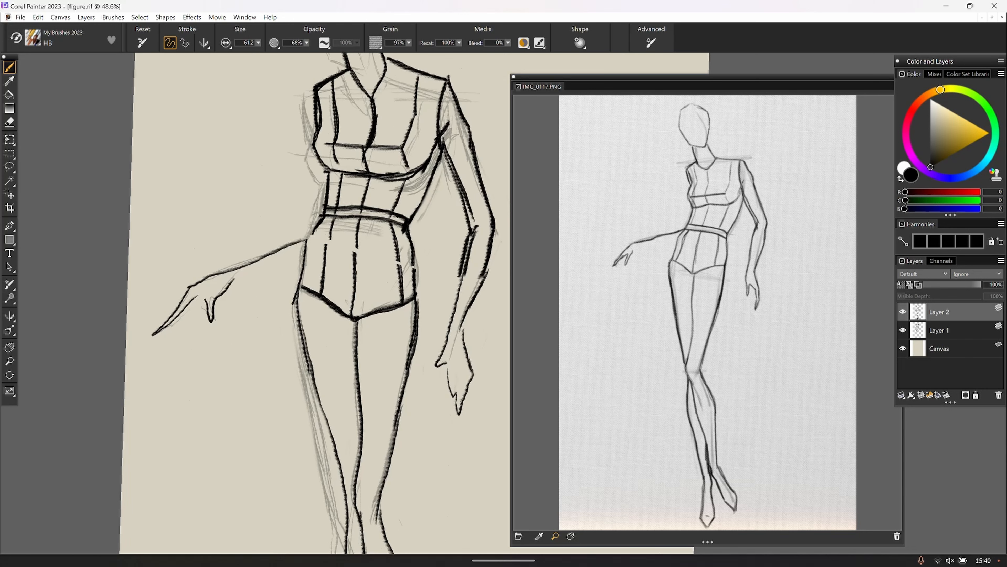
drag(396, 256, 402, 274)
drag(358, 240, 356, 269)
mouse_move(332, 232)
mouse_down()
mouse_move(328, 257)
mouse_move(313, 230)
mouse_move(306, 256)
mouse_up()
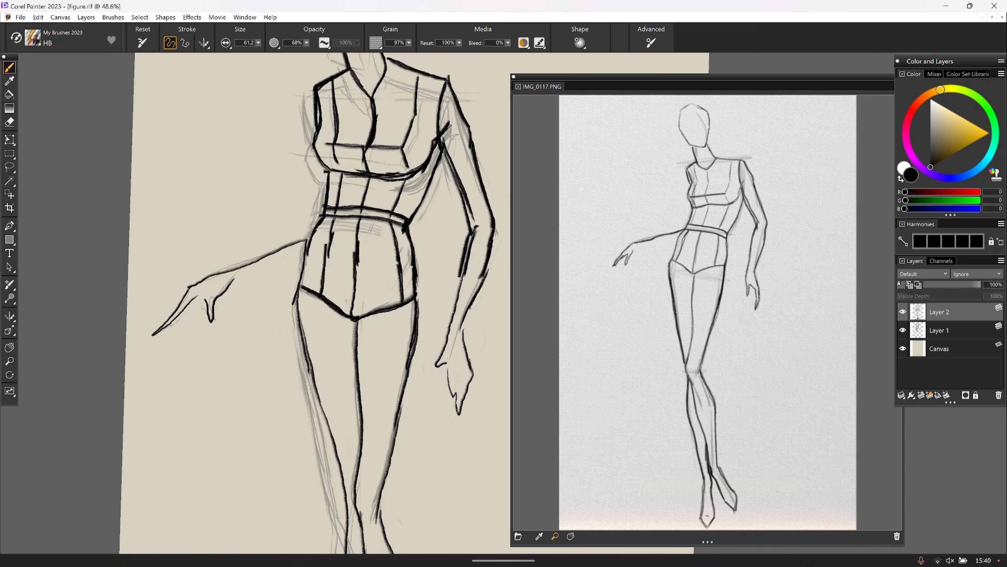
Outline an elongated head above the neck, undoing one stroke on the way, and add a centre line and angled face-plane lines
drag(303, 263, 284, 363)
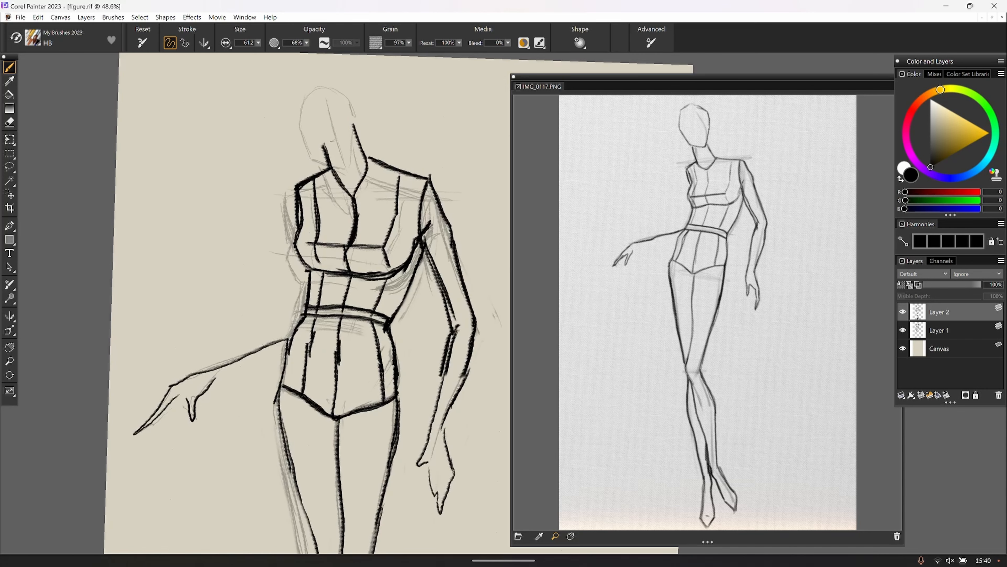
mouse_move(358, 113)
mouse_down()
mouse_move(338, 140)
mouse_move(351, 78)
mouse_move(304, 59)
mouse_move(299, 90)
mouse_up()
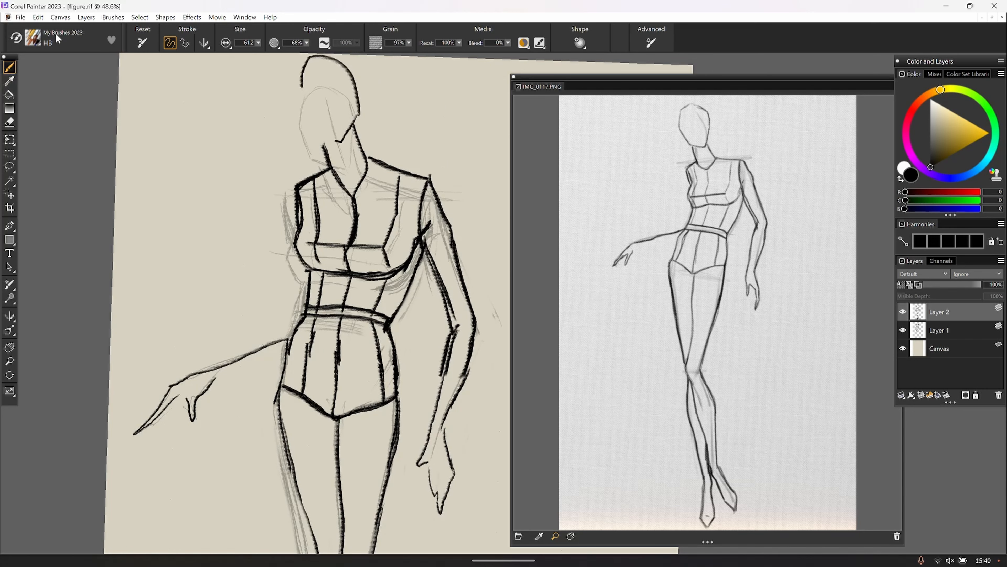
click(38, 17)
click(50, 26)
drag(268, 272, 264, 337)
mouse_move(353, 177)
mouse_down()
mouse_move(331, 118)
mouse_move(296, 168)
mouse_move(309, 198)
mouse_move(309, 118)
mouse_move(332, 189)
mouse_up()
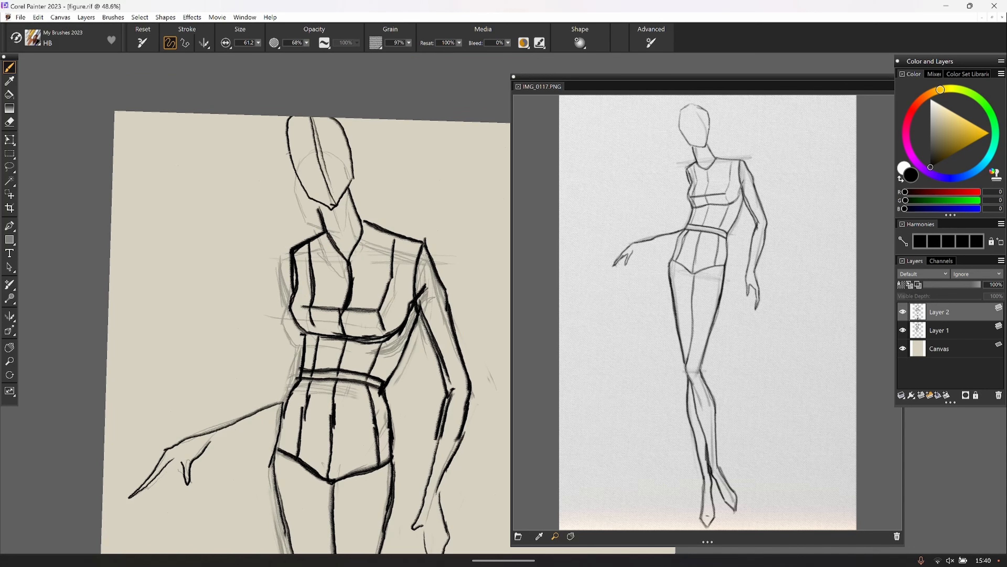
drag(293, 152, 326, 203)
mouse_move(346, 126)
mouse_down()
mouse_move(351, 155)
mouse_move(337, 196)
mouse_up()
Erase the heavy underbust curve across the torso
drag(294, 344, 274, 181)
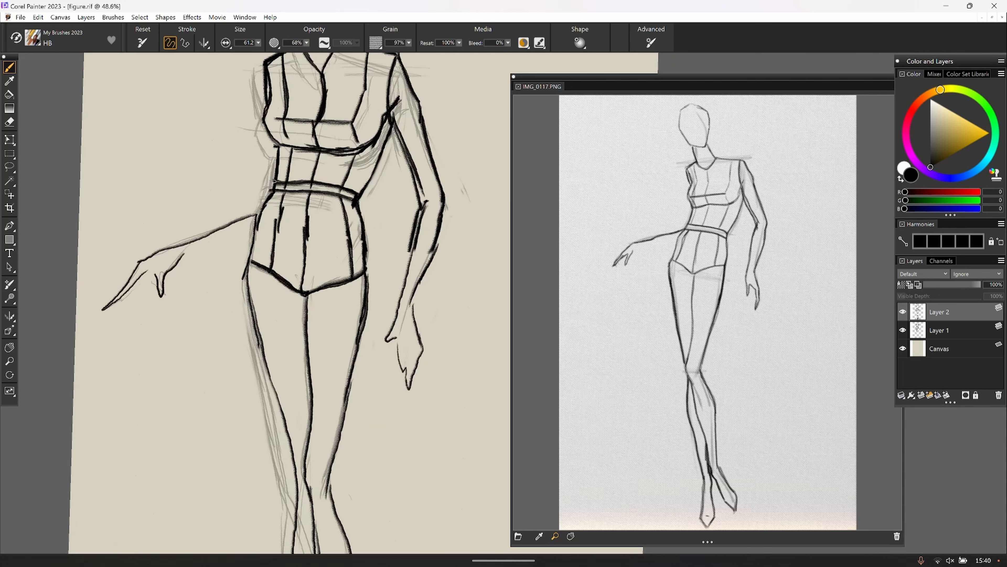
scroll(273, 181, down, 5)
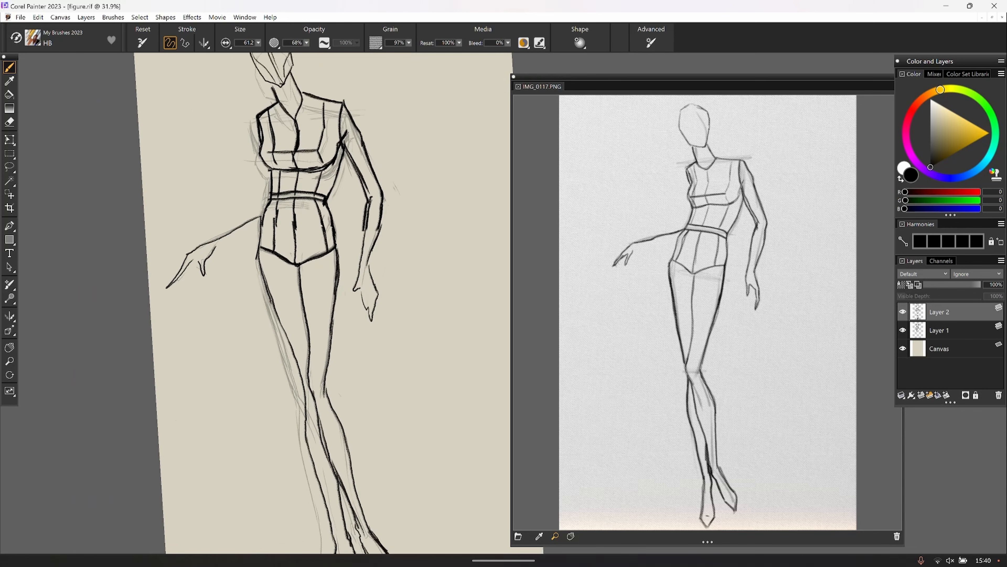
scroll(344, 289, down, 2)
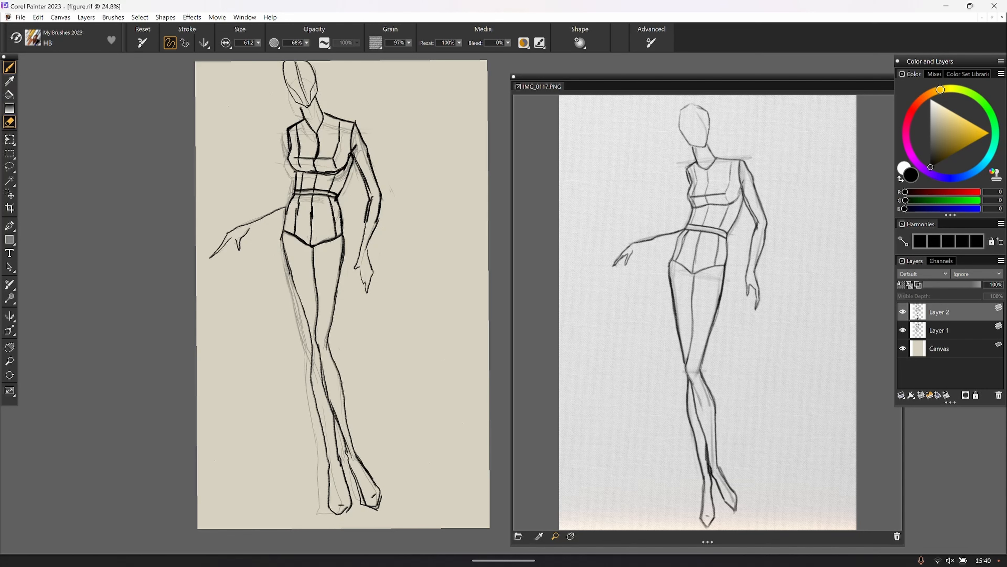
click(9, 122)
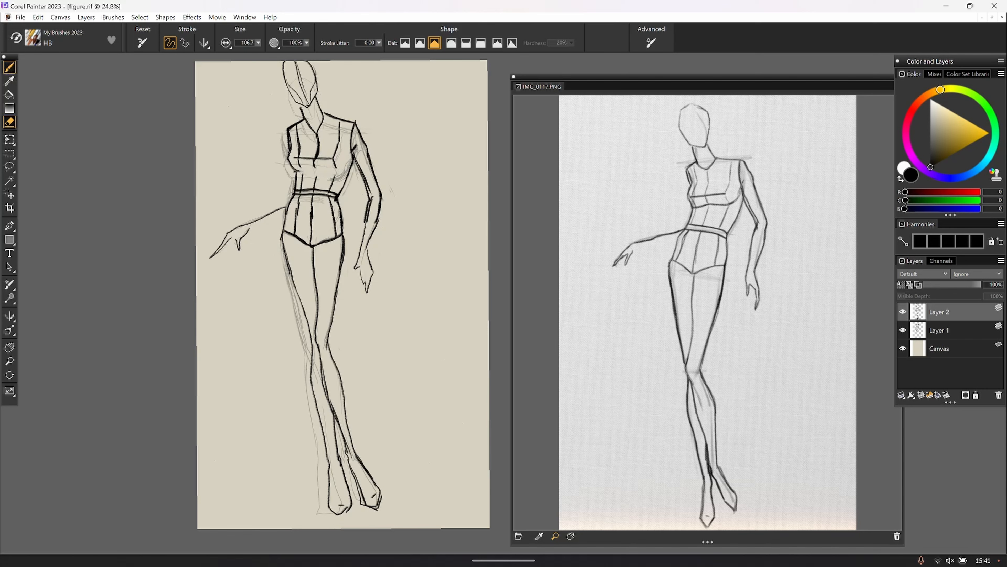
Redraw the underbust curve with a thinner line and rework the waistband, undoing unsatisfactory waistline strokes
click(9, 67)
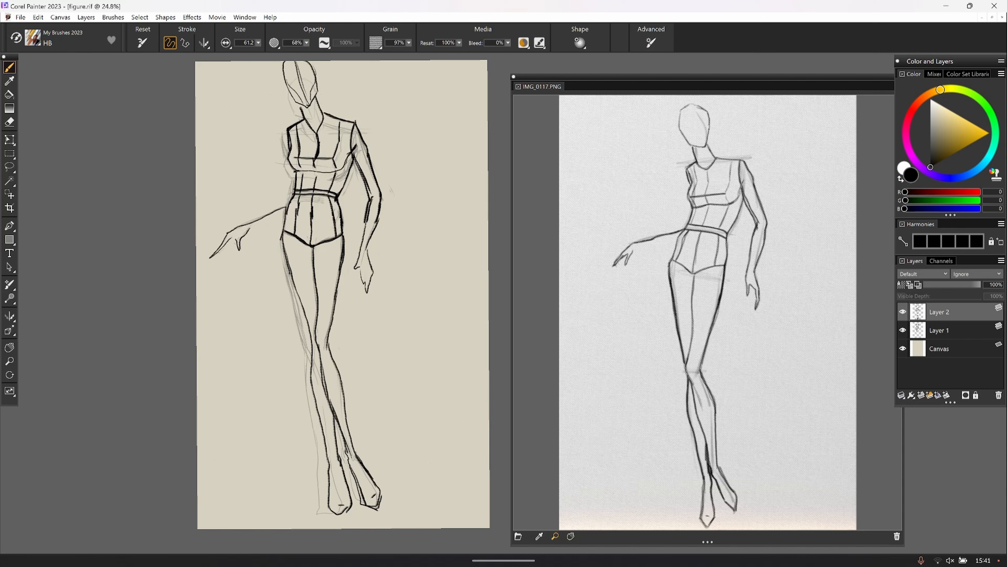
drag(309, 186, 342, 193)
click(38, 17)
click(50, 27)
click(38, 17)
click(47, 28)
mouse_move(337, 193)
mouse_down()
mouse_move(336, 205)
mouse_move(327, 191)
mouse_move(296, 187)
mouse_move(332, 189)
mouse_move(294, 188)
mouse_move(335, 191)
mouse_up()
Erase the stray construction lines beside the thigh, calf and foot on Layer 1
click(925, 330)
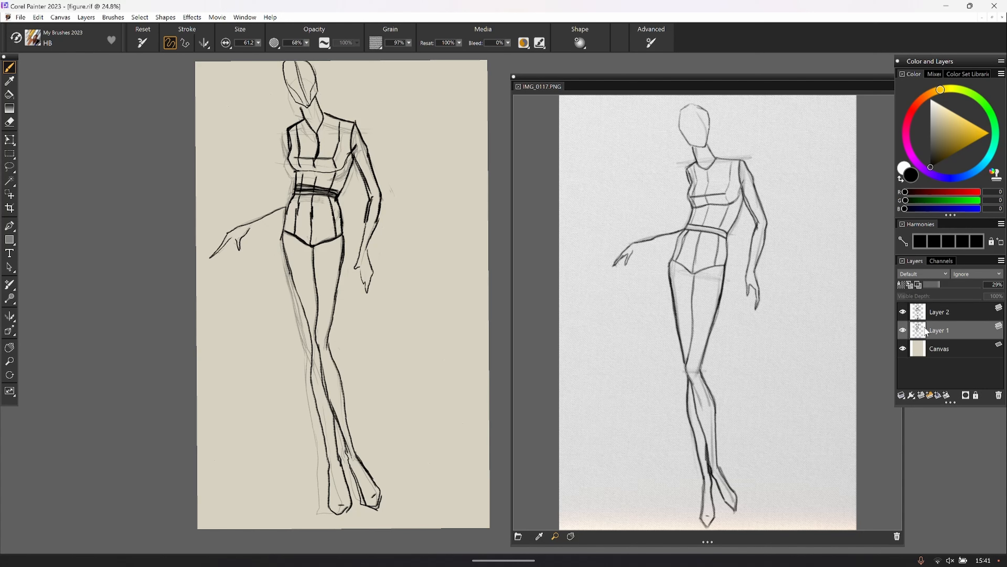
key(e)
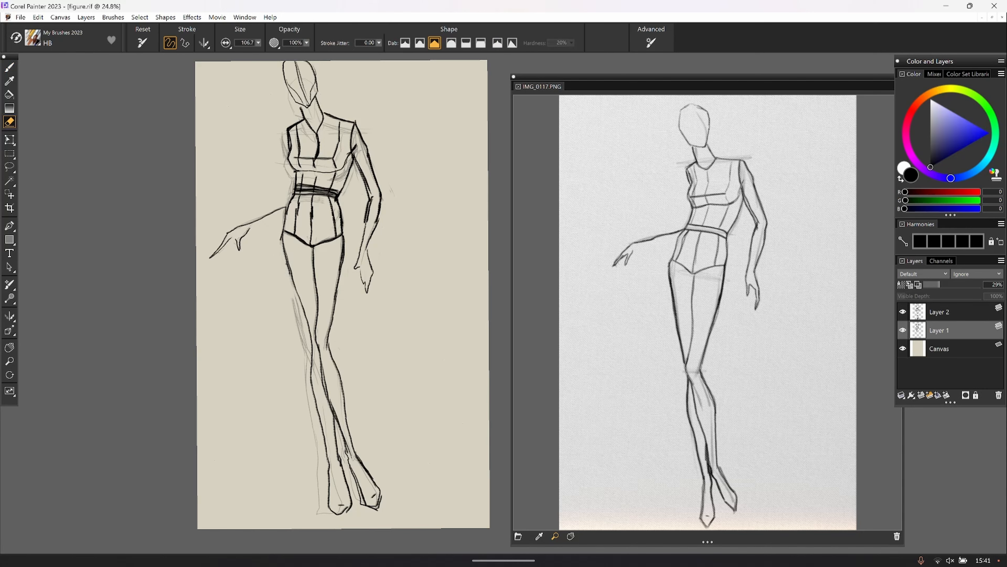
drag(295, 294, 321, 491)
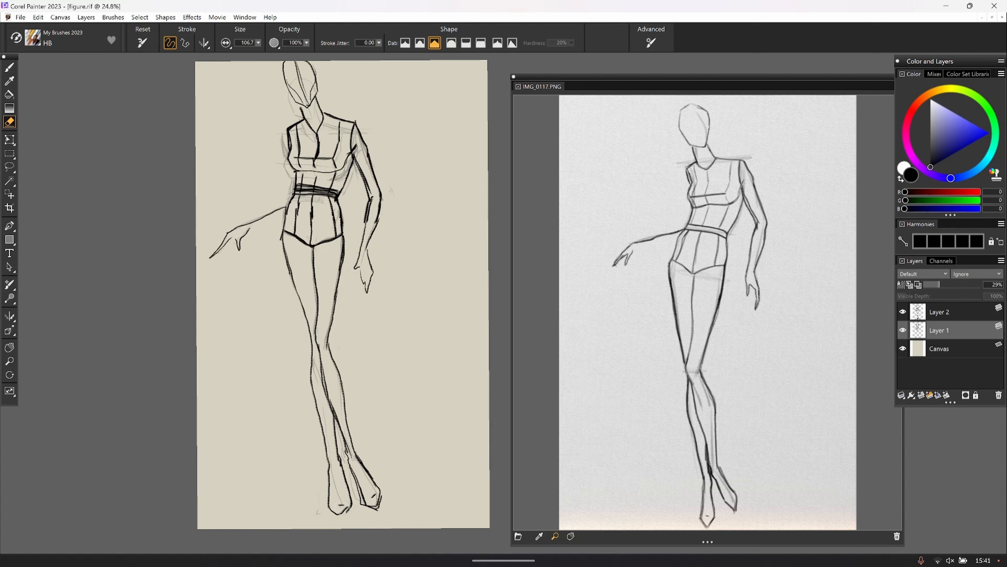
key(b)
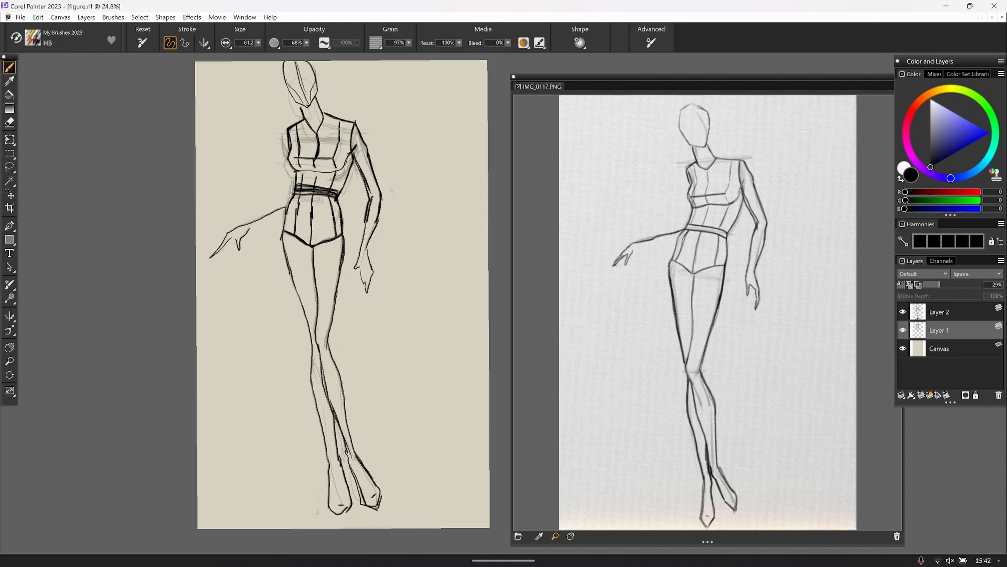
Clean up the thickened waistband and the lower ends of the torso panel lines on Layer 2 with the eraser
click(9, 122)
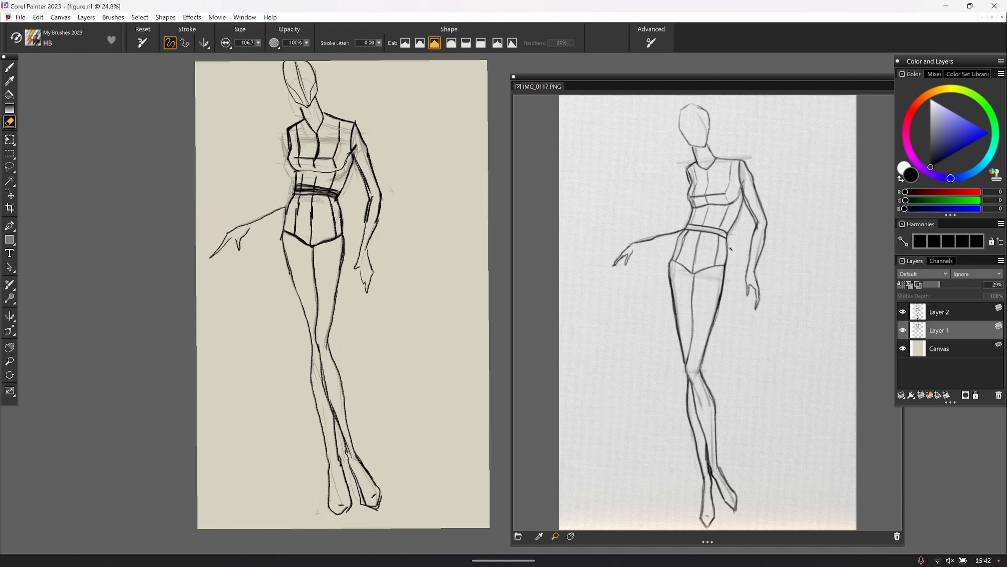
click(945, 313)
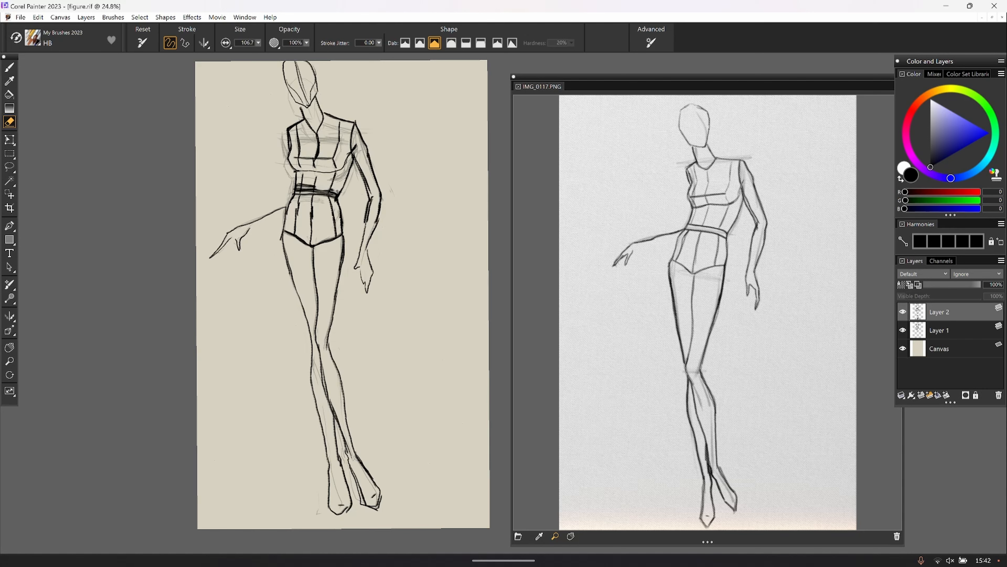
drag(314, 185, 296, 187)
drag(333, 170, 330, 178)
drag(294, 197, 301, 191)
drag(327, 193, 340, 193)
Close the IMG_0117.PNG reference, centre the page and handwrite "Be friendly" beside the figure's legs with the HB brush
click(513, 77)
drag(142, 349, 331, 356)
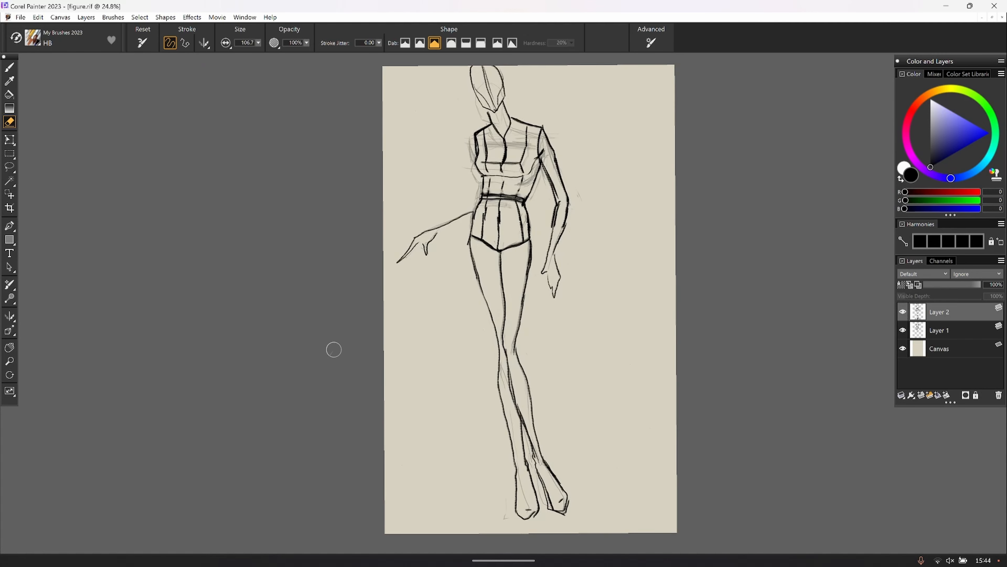
click(10, 68)
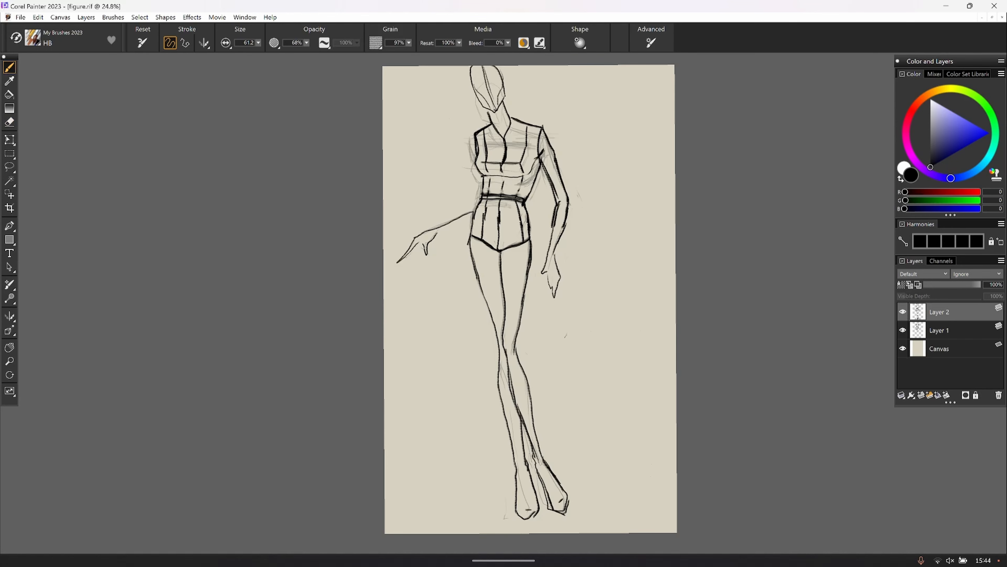
mouse_move(568, 314)
mouse_down()
mouse_move(568, 362)
mouse_move(594, 325)
mouse_move(584, 388)
mouse_move(623, 357)
mouse_up()
mouse_move(625, 305)
mouse_down()
mouse_move(626, 361)
mouse_move(640, 357)
mouse_up()
drag(641, 357, 652, 339)
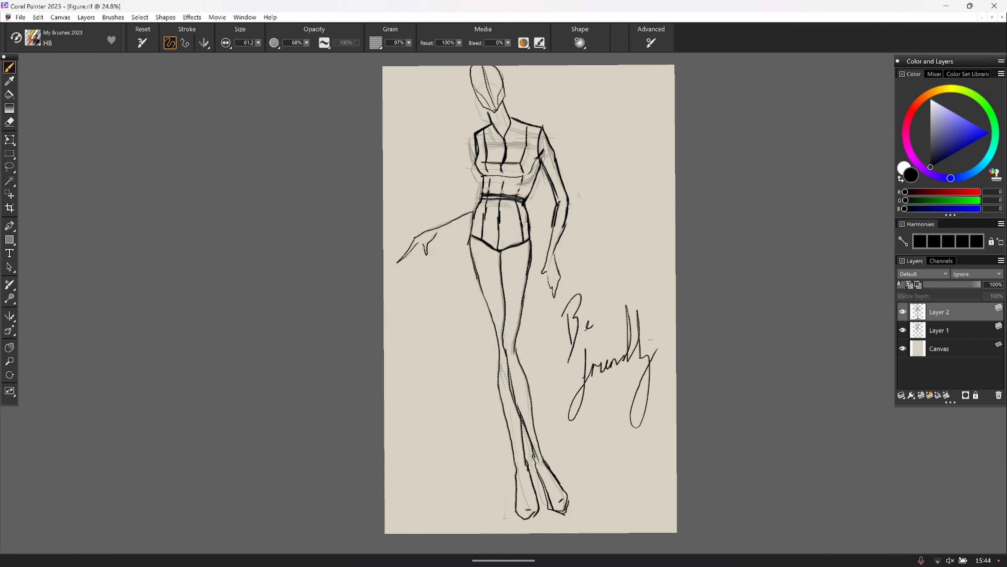
Sign the artist's first name below the handwritten note and add an x
drag(591, 405, 598, 419)
mouse_move(607, 380)
mouse_down()
mouse_move(611, 414)
mouse_move(620, 407)
mouse_move(608, 457)
mouse_move(633, 402)
mouse_up()
mouse_move(598, 443)
mouse_down()
mouse_move(633, 401)
mouse_move(603, 435)
mouse_up()
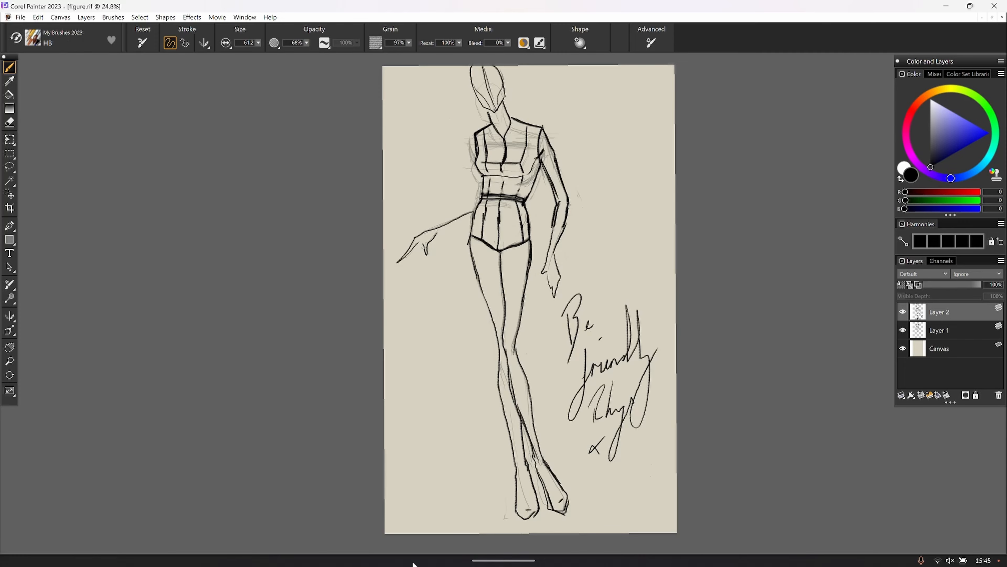
mouse_move(415, 564)
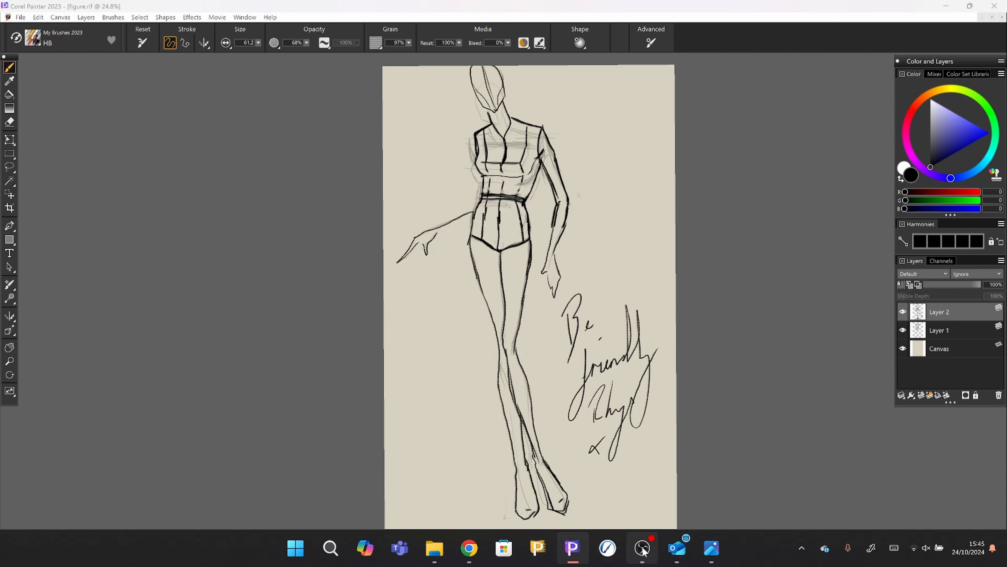